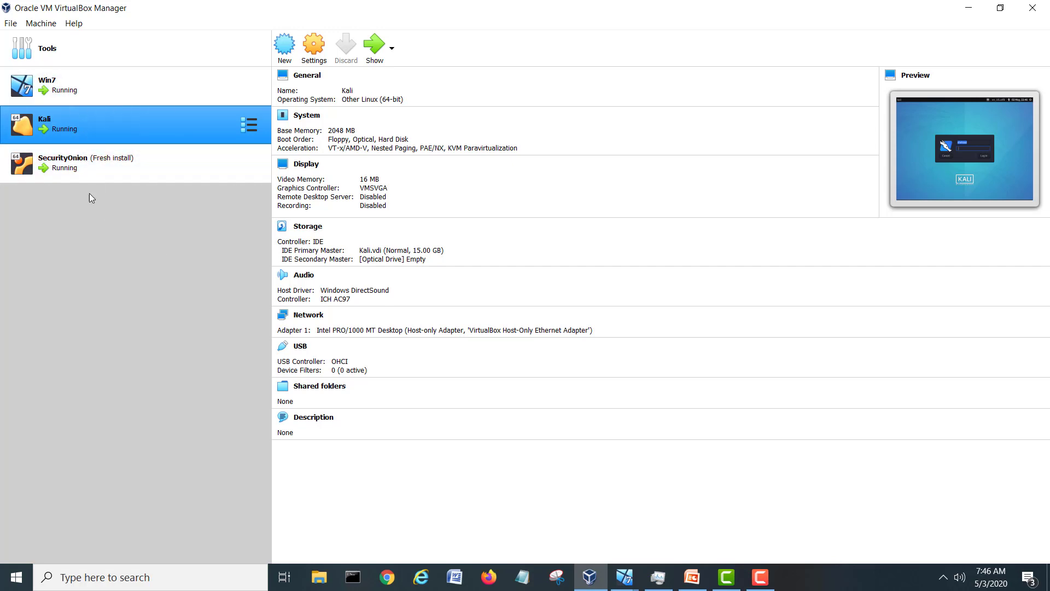
Select SecurityOnion, check host CPU and memory in Task Manager, then bring its VM window forward.
{"action": "left_click", "coordinate": [83, 174]}
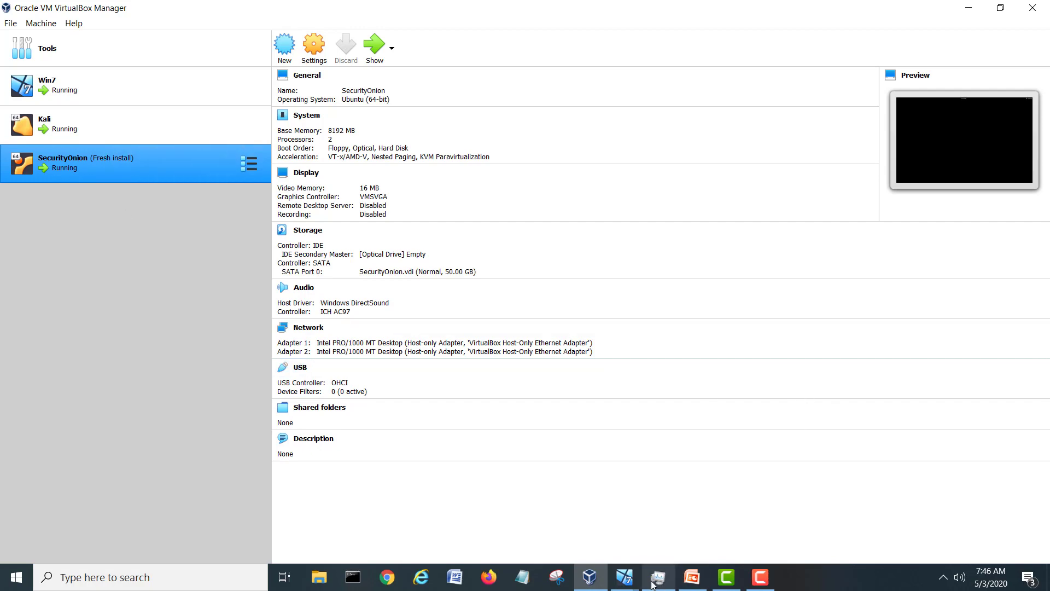
{"action": "left_click", "coordinate": [629, 580]}
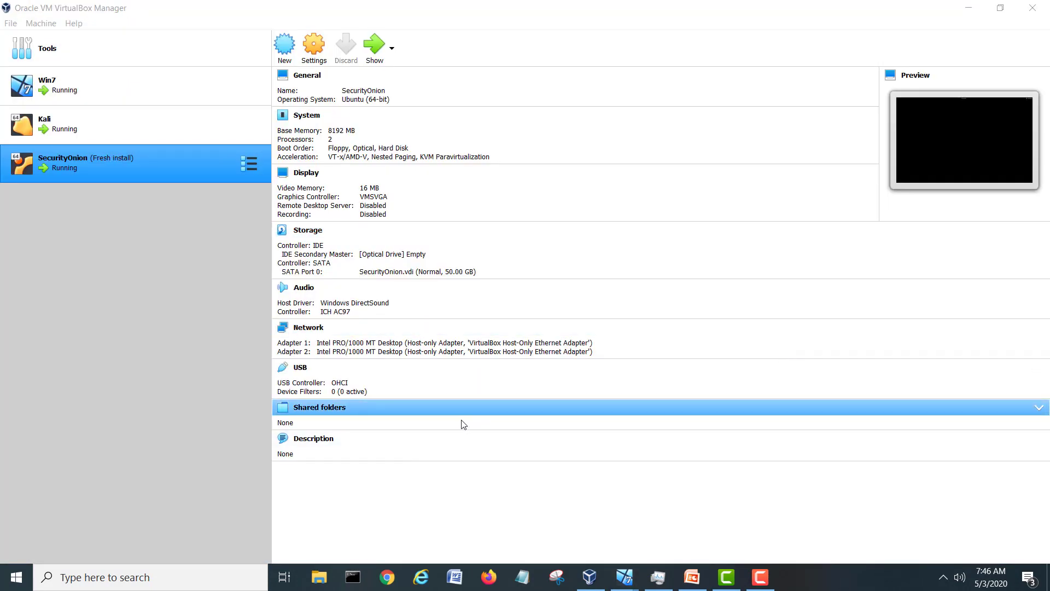
{"action": "left_click", "coordinate": [658, 578]}
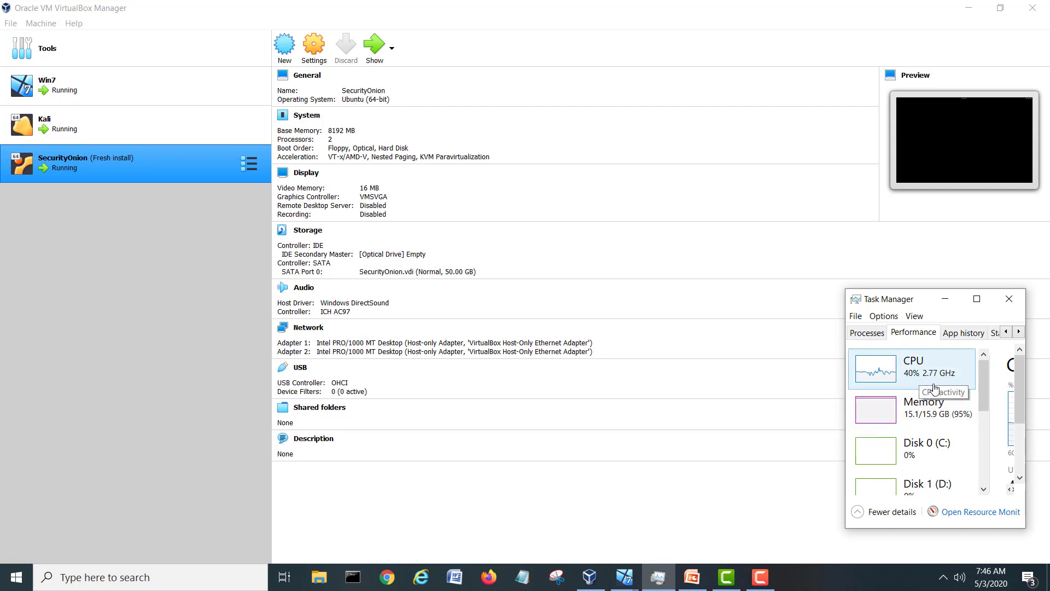
{"action": "left_click", "coordinate": [951, 302]}
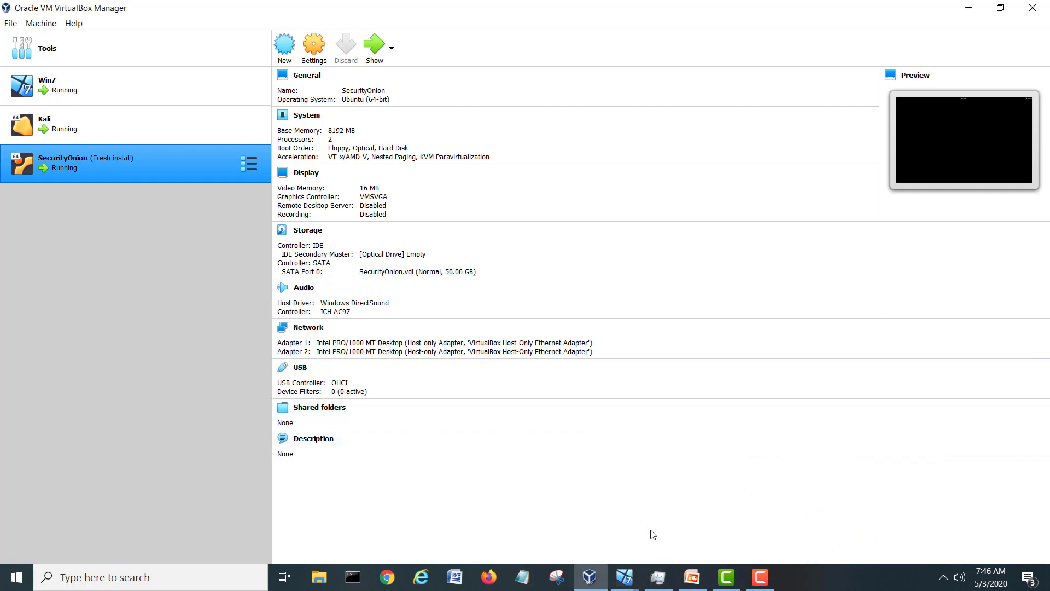
{"action": "left_click", "coordinate": [624, 579]}
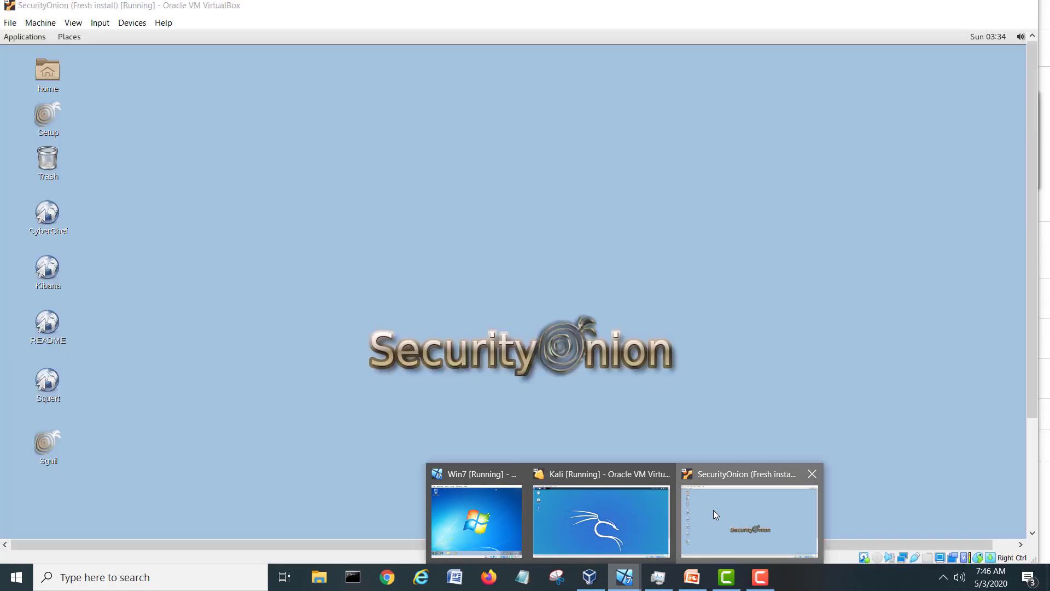
{"action": "left_click", "coordinate": [713, 509]}
Unlock the Security Onion guest with its password and look over the Sguil, Squert and Kibana launchers.
{"action": "mouse_move", "coordinate": [296, 239]}
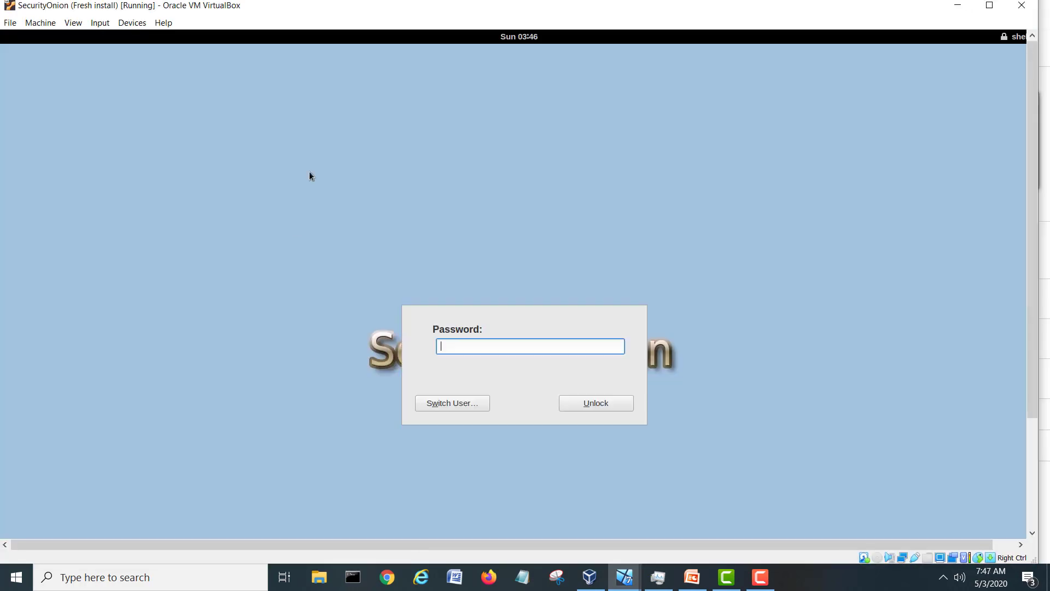
{"action": "type", "text": "••"}
{"action": "key", "text": "Return"}
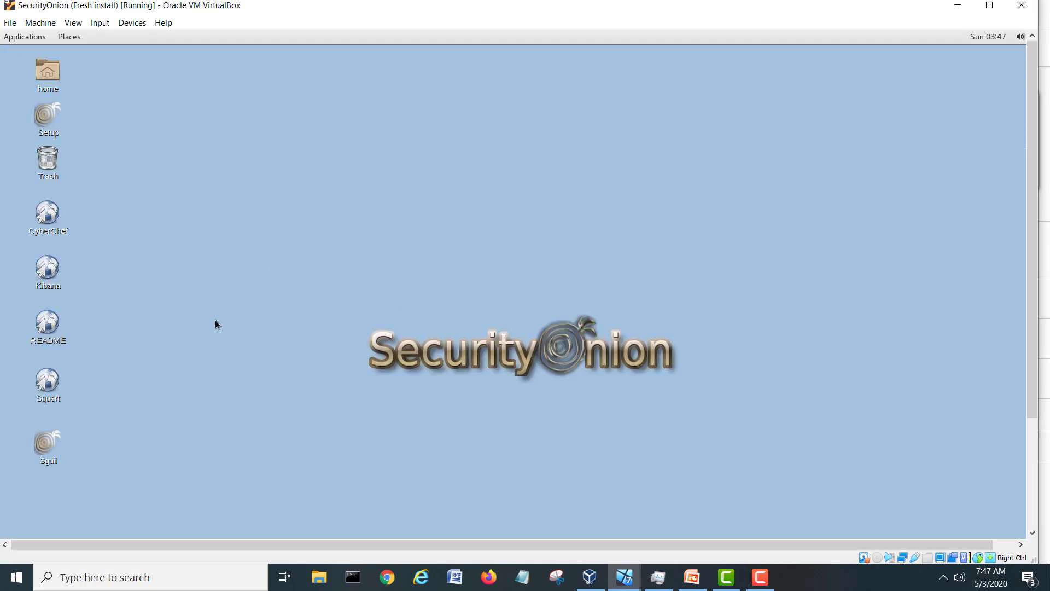
{"action": "left_click", "coordinate": [50, 448]}
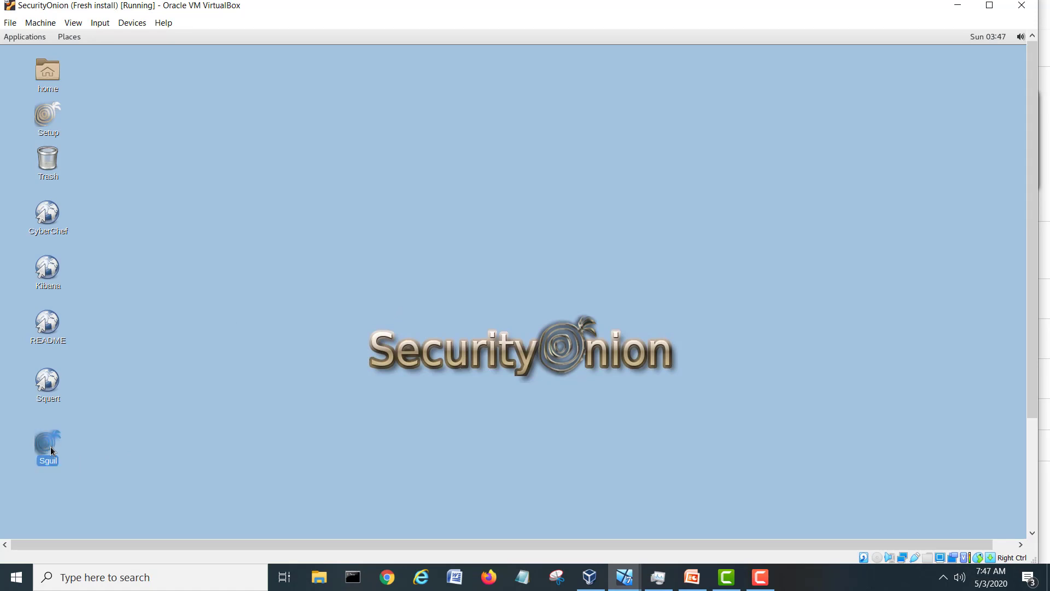
{"action": "left_click", "coordinate": [48, 383]}
{"action": "left_click", "coordinate": [66, 271]}
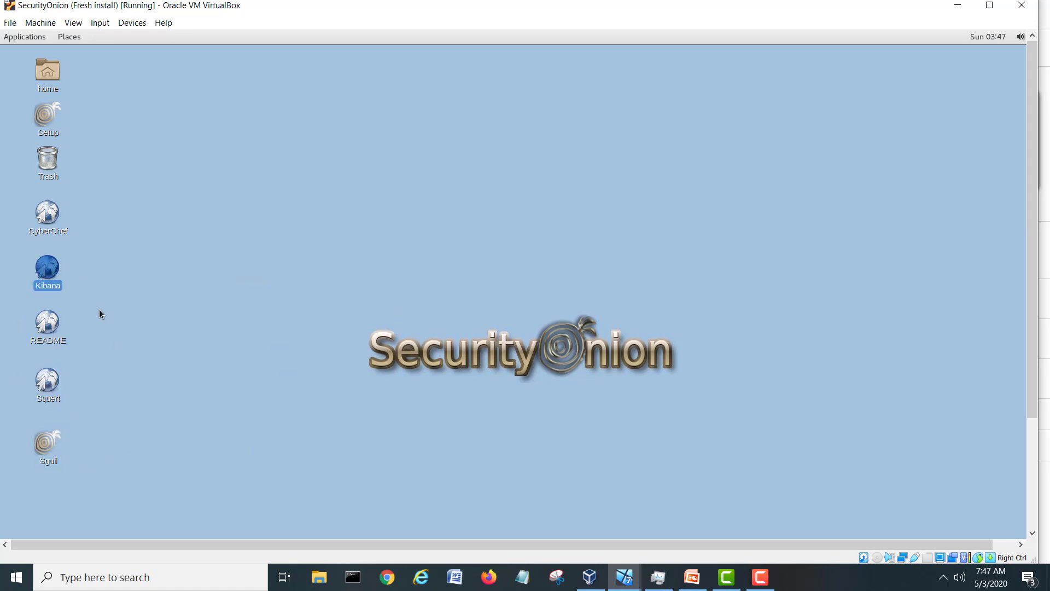
{"action": "left_click", "coordinate": [195, 410]}
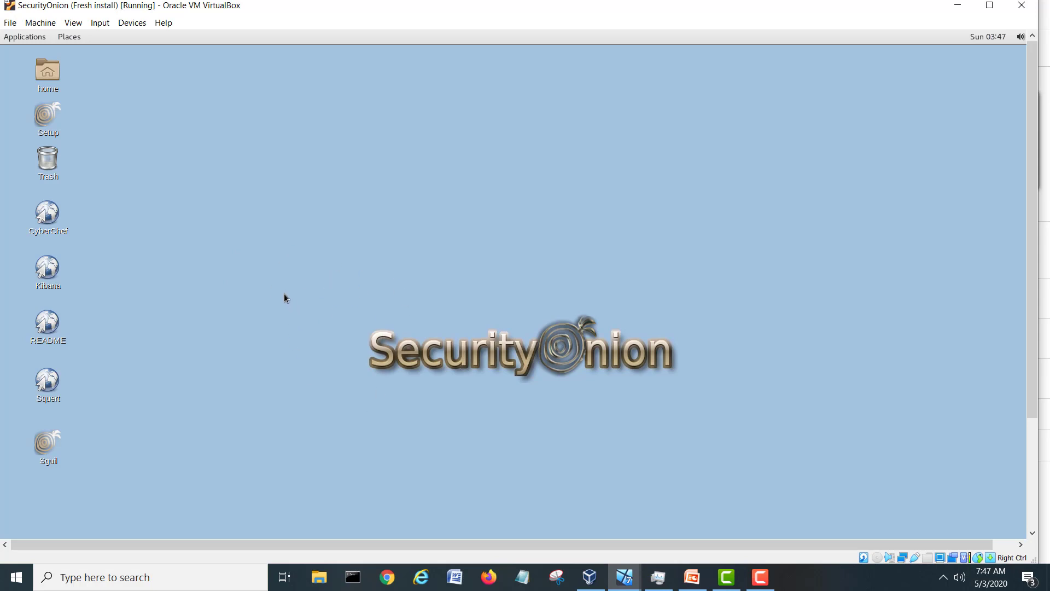
Launch a Terminal from the Applications menu.
{"action": "left_click", "coordinate": [34, 38]}
{"action": "mouse_move", "coordinate": [34, 127]}
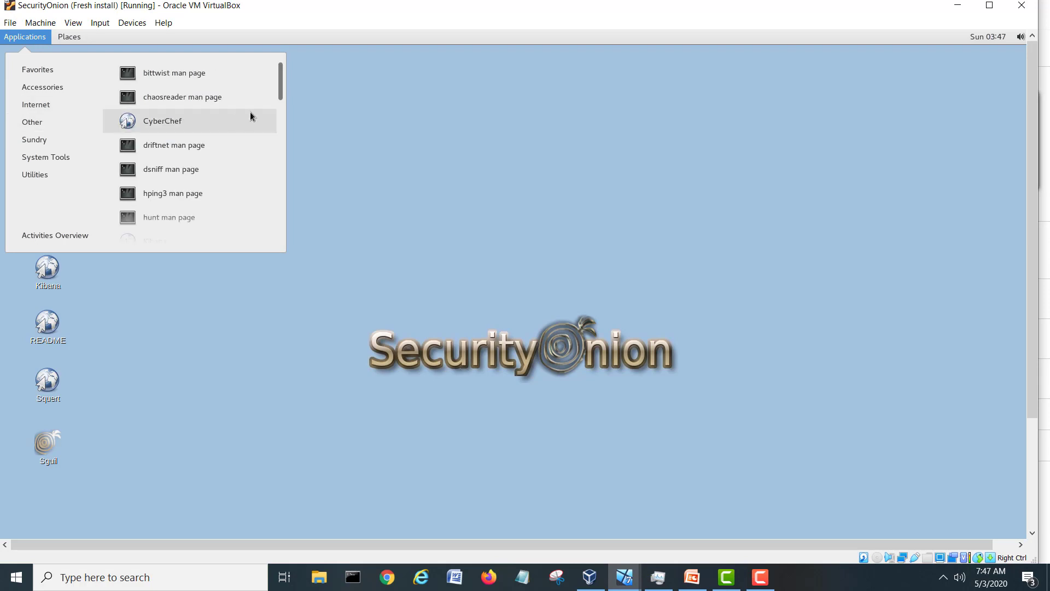
{"action": "scroll", "coordinate": [277, 117], "scroll_direction": "down", "scroll_amount": 1}
{"action": "left_click_drag", "start_coordinate": [278, 117], "coordinate": [272, 228]}
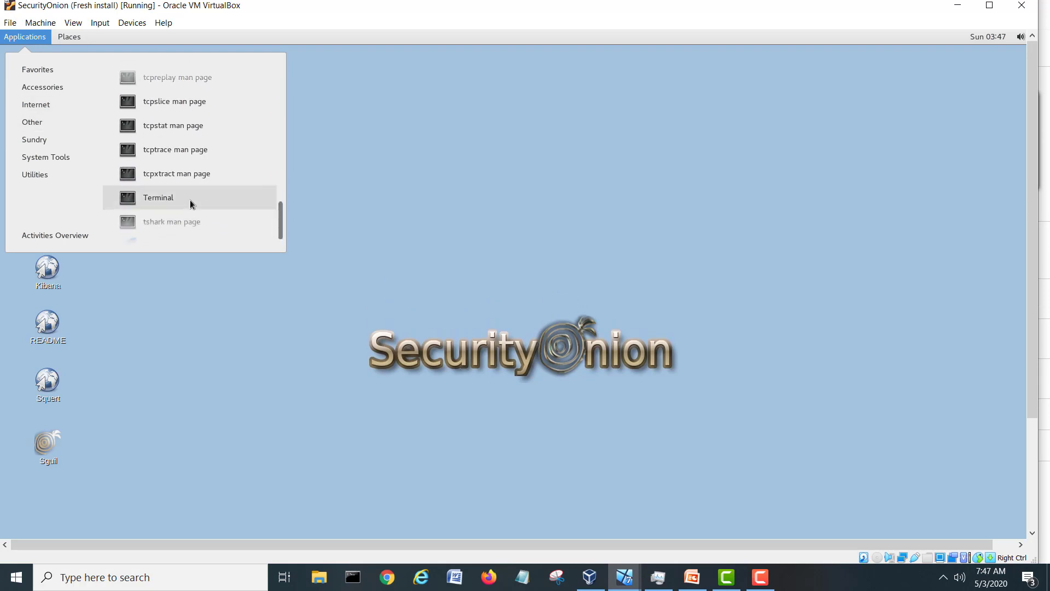
{"action": "left_click", "coordinate": [189, 199]}
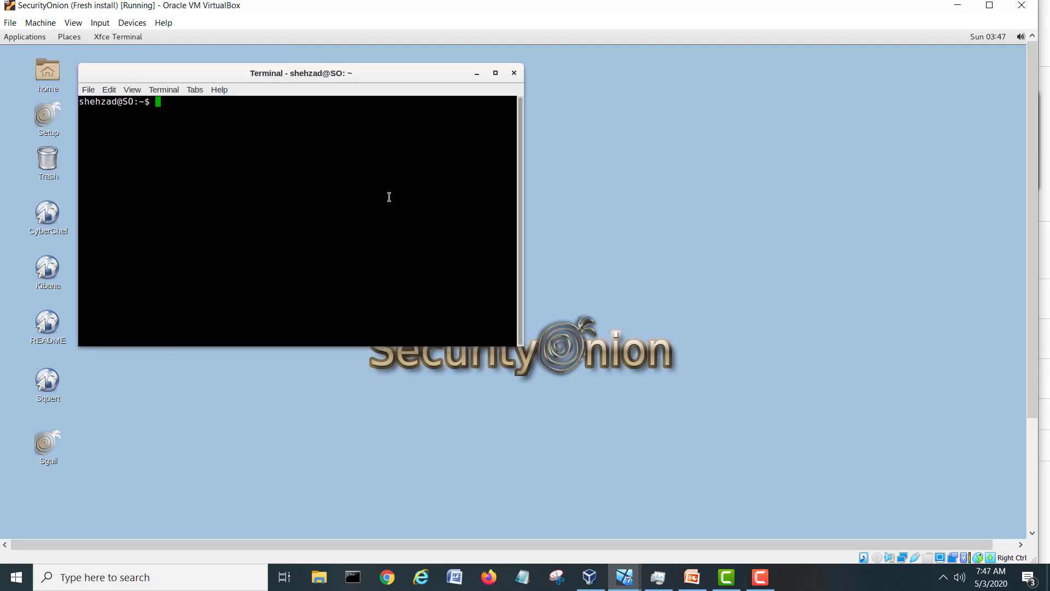
Run ip add and highlight the enp0s8 interface line in the output.
{"action": "type", "text": "ip add"}
{"action": "key", "text": "Return"}
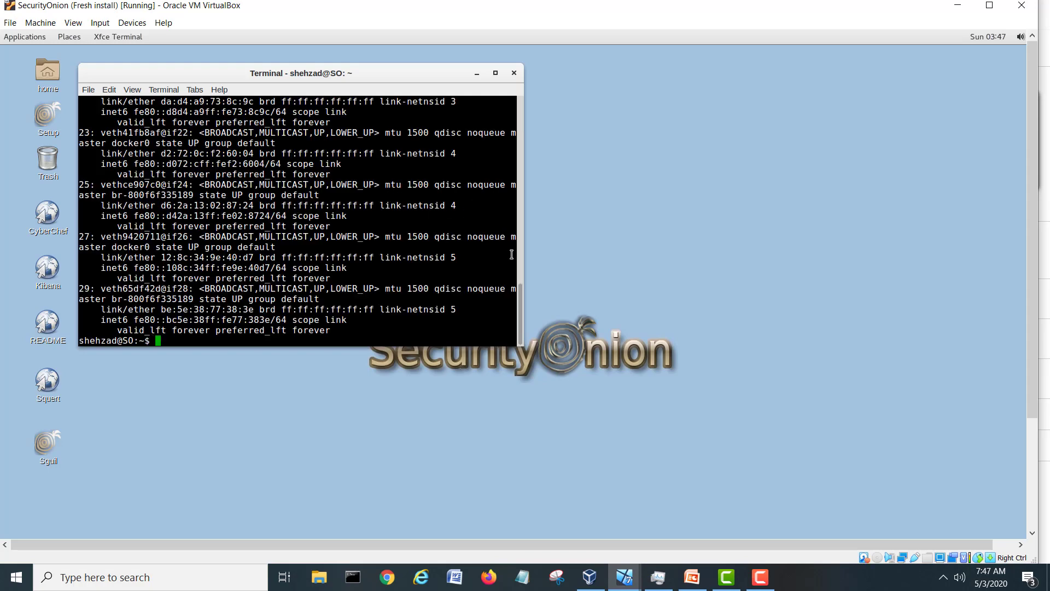
{"action": "left_click_drag", "start_coordinate": [517, 298], "coordinate": [509, 119]}
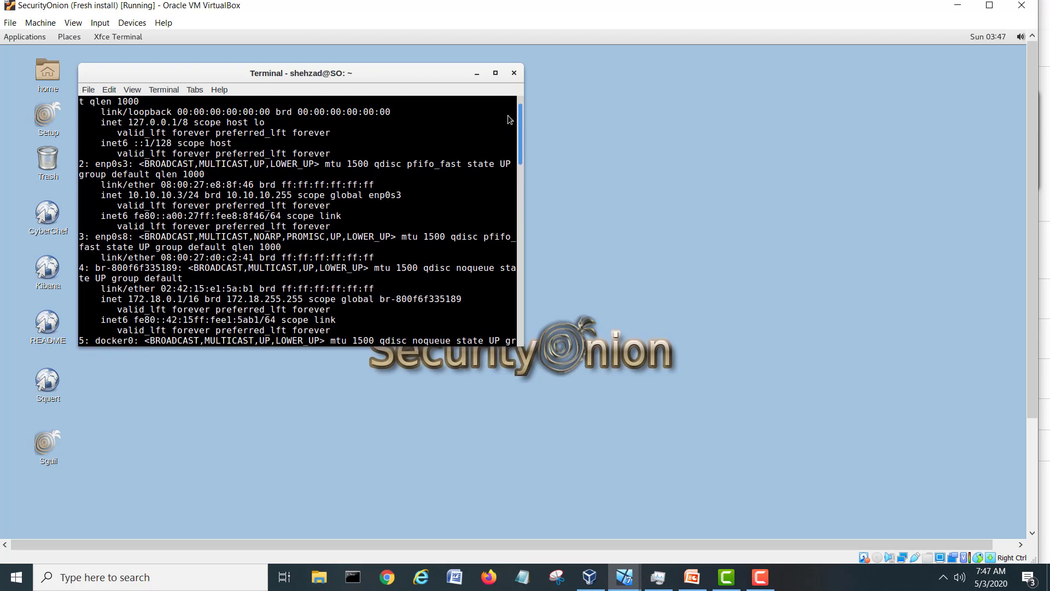
{"action": "left_click_drag", "start_coordinate": [91, 163], "coordinate": [188, 196]}
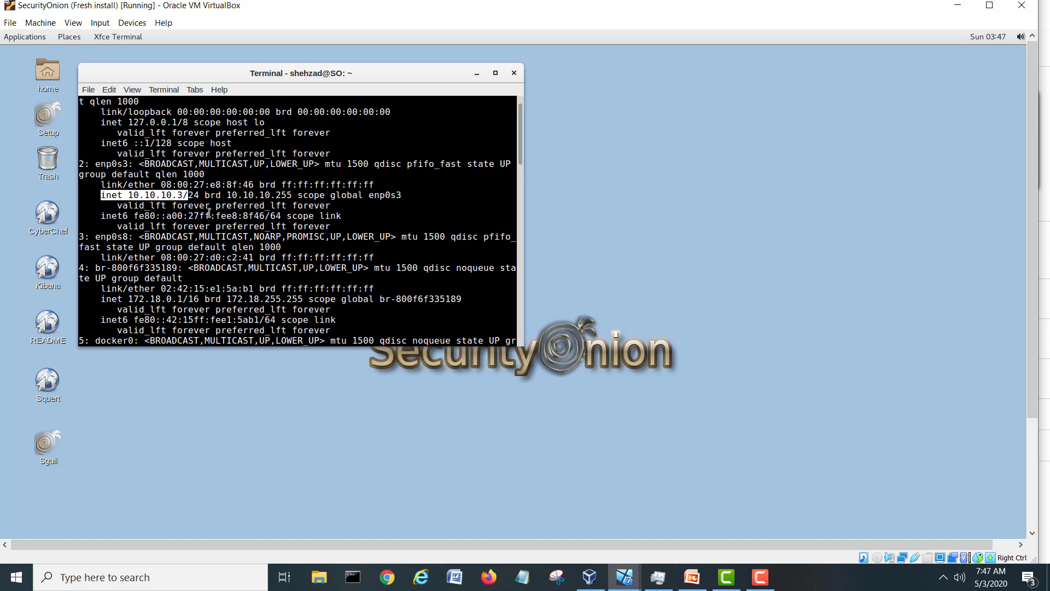
{"action": "left_click_drag", "start_coordinate": [96, 236], "coordinate": [304, 236]}
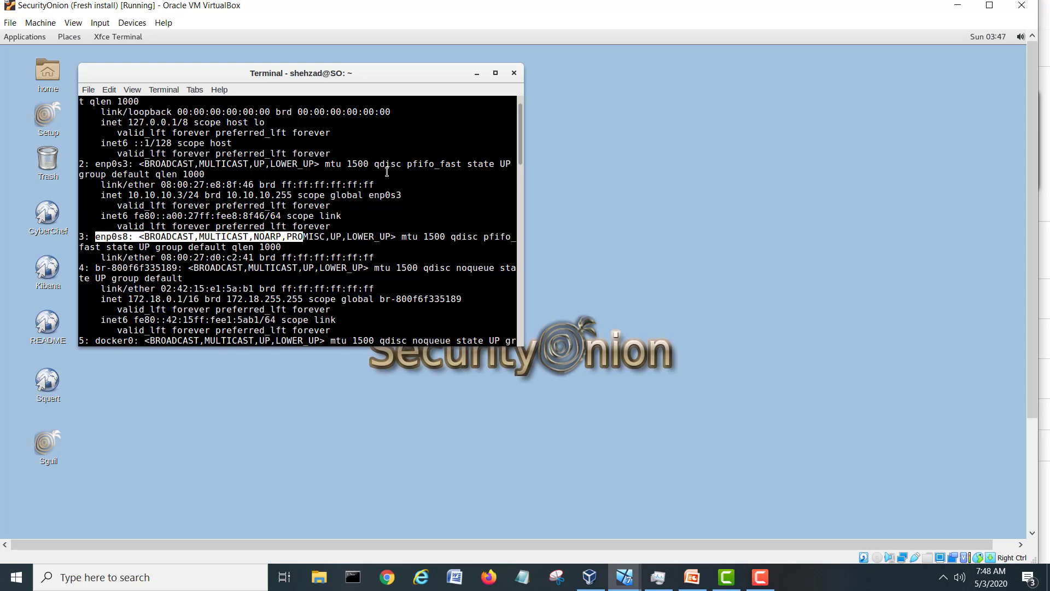
{"action": "key", "text": "Return"}
{"action": "key", "text": "Return"}
{"action": "key", "text": "Return"}
{"action": "key", "text": "Return"}
Briefly ping 10.10.10.2 and 10.10.10.4, then close the terminal.
{"action": "type", "text": "ping 10.10"}
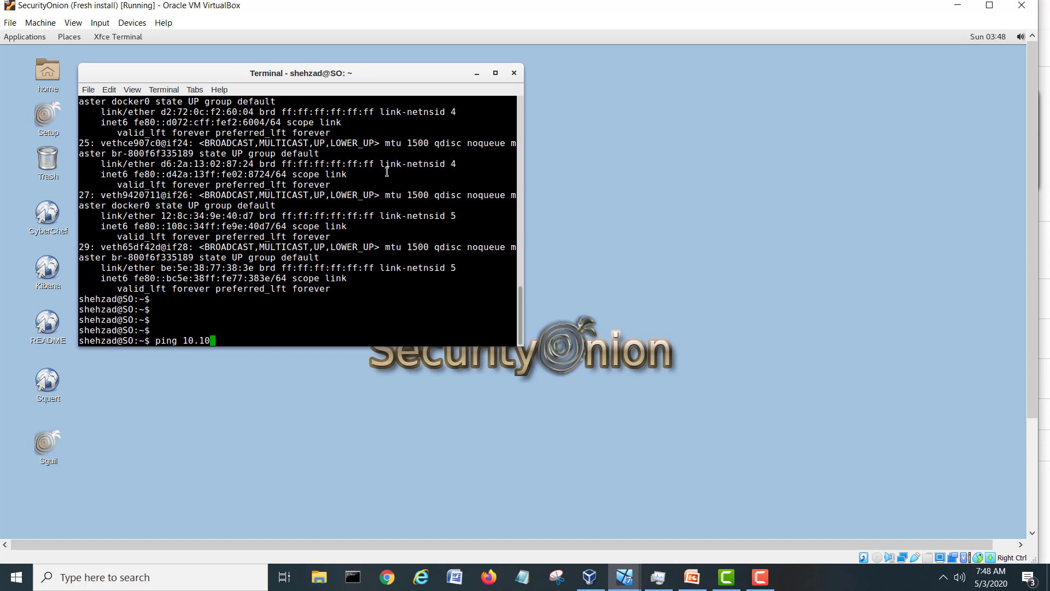
{"action": "type", "text": ".10.2"}
{"action": "key", "text": "Return"}
{"action": "key", "text": "ctrl+c"}
{"action": "key", "text": "Up"}
{"action": "key", "text": "BackSpace"}
{"action": "type", "text": "4"}
{"action": "key", "text": "Return"}
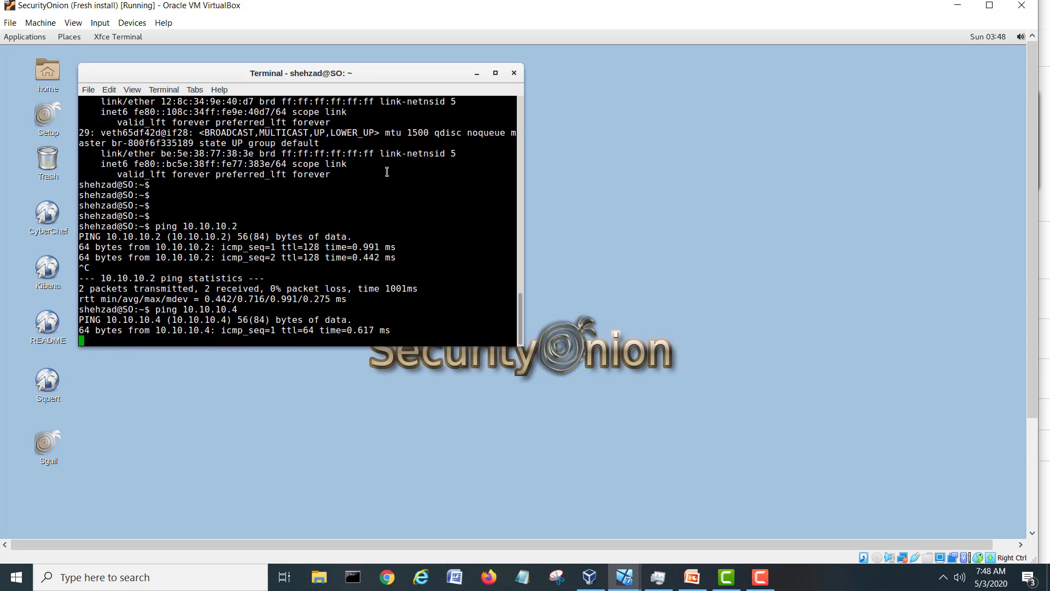
{"action": "key", "text": "ctrl+c"}
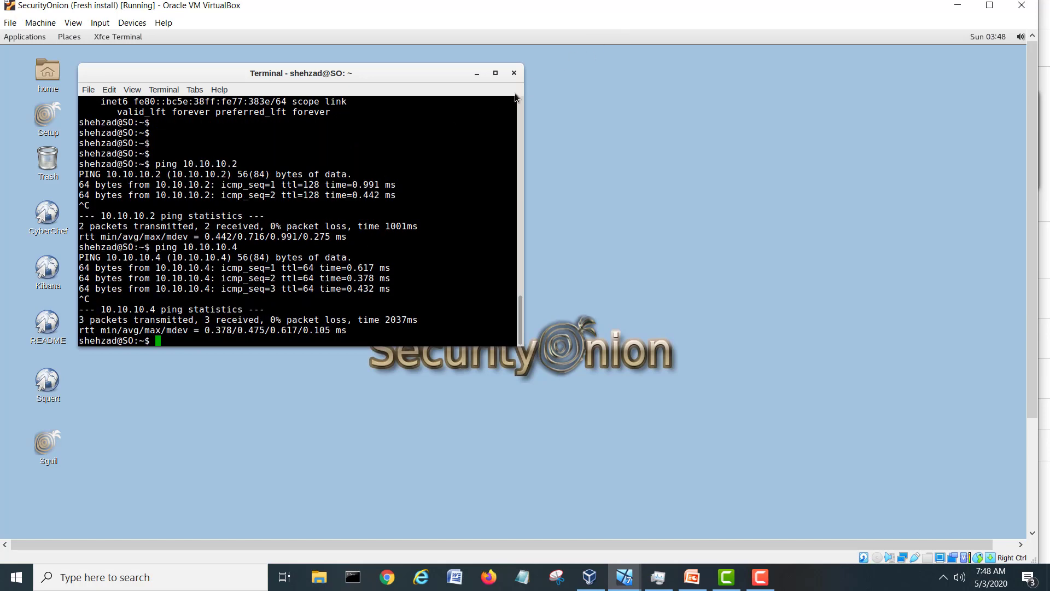
{"action": "left_click", "coordinate": [514, 73]}
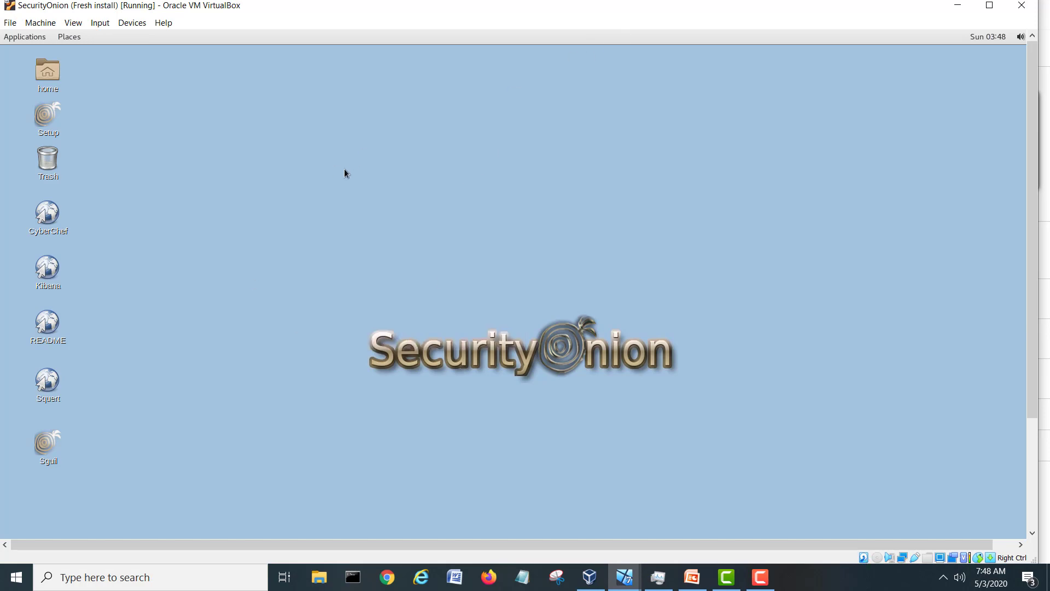
Minimize VirtualBox Manager, launch Sguil from the desktop, and centre its login window.
{"action": "left_click", "coordinate": [590, 576]}
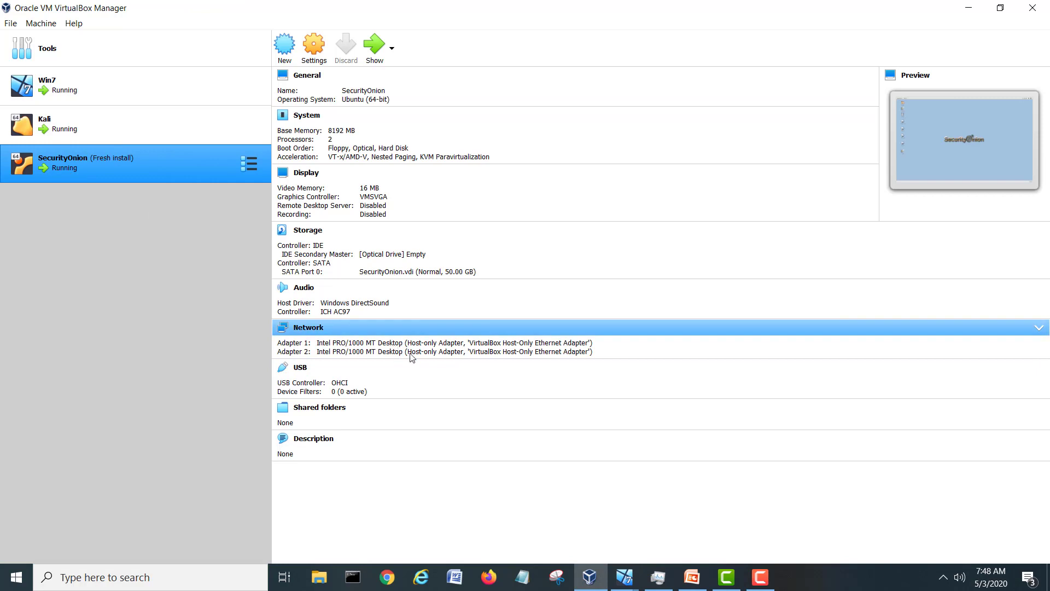
{"action": "left_click", "coordinate": [968, 7]}
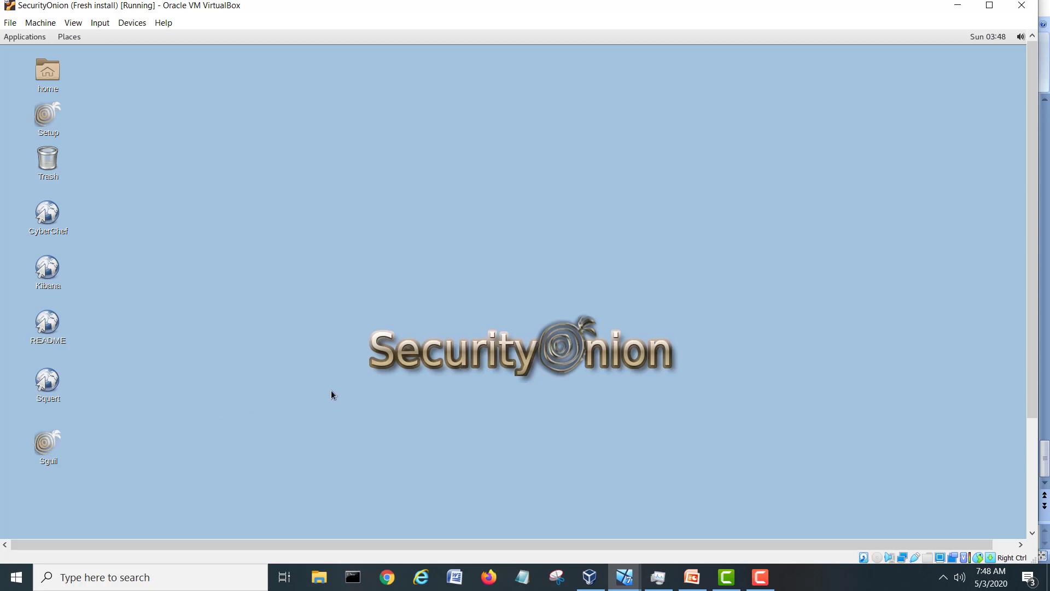
{"action": "double_click", "coordinate": [36, 447]}
{"action": "left_click_drag", "start_coordinate": [111, 59], "coordinate": [436, 146]}
Log in to Sguil with the username and password.
{"action": "left_click", "coordinate": [461, 266]}
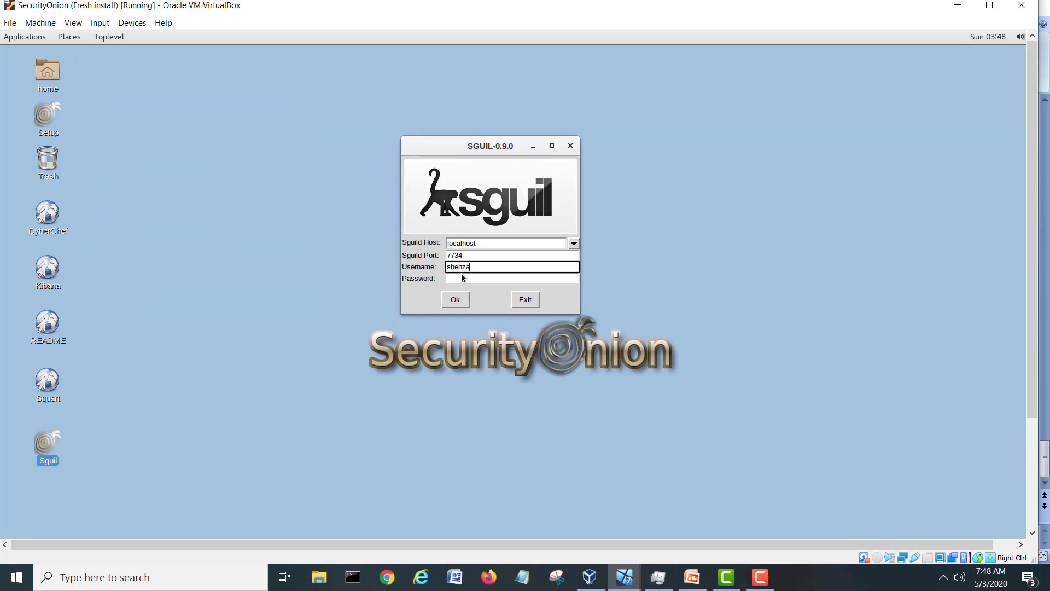
{"action": "left_click", "coordinate": [481, 278]}
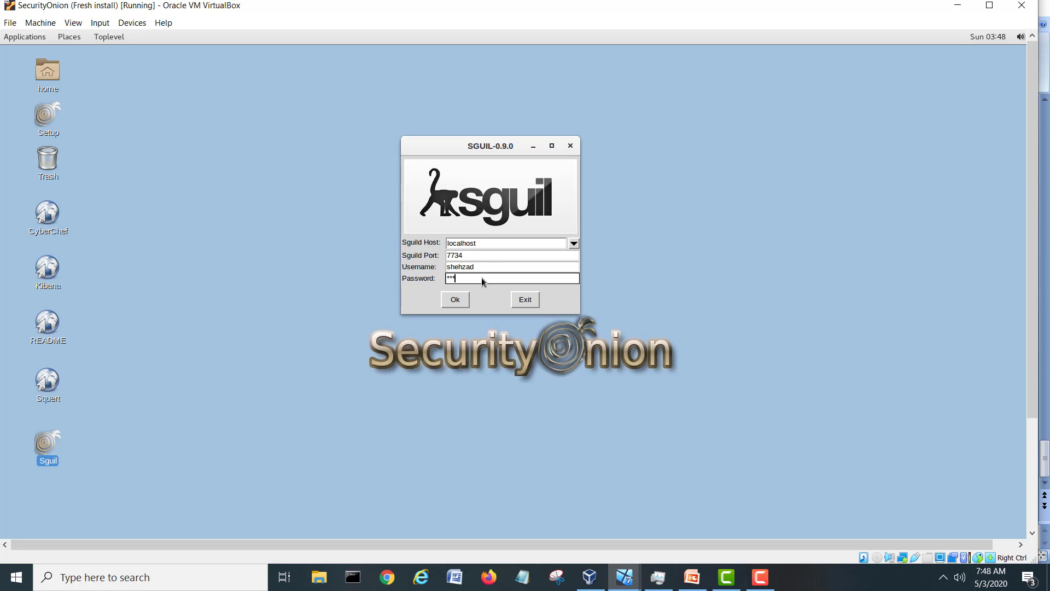
{"action": "type", "text": "*******"}
{"action": "left_click", "coordinate": [453, 302]}
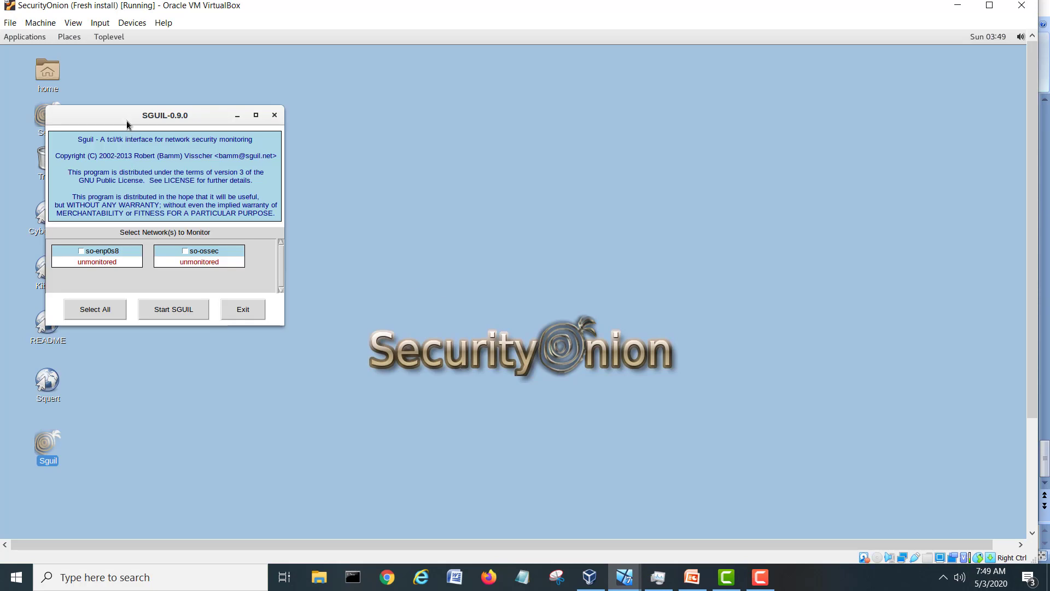
In the enlarged network selection window, choose so-enp0s8 and start Sguil monitoring.
{"action": "left_click_drag", "start_coordinate": [126, 117], "coordinate": [345, 132]}
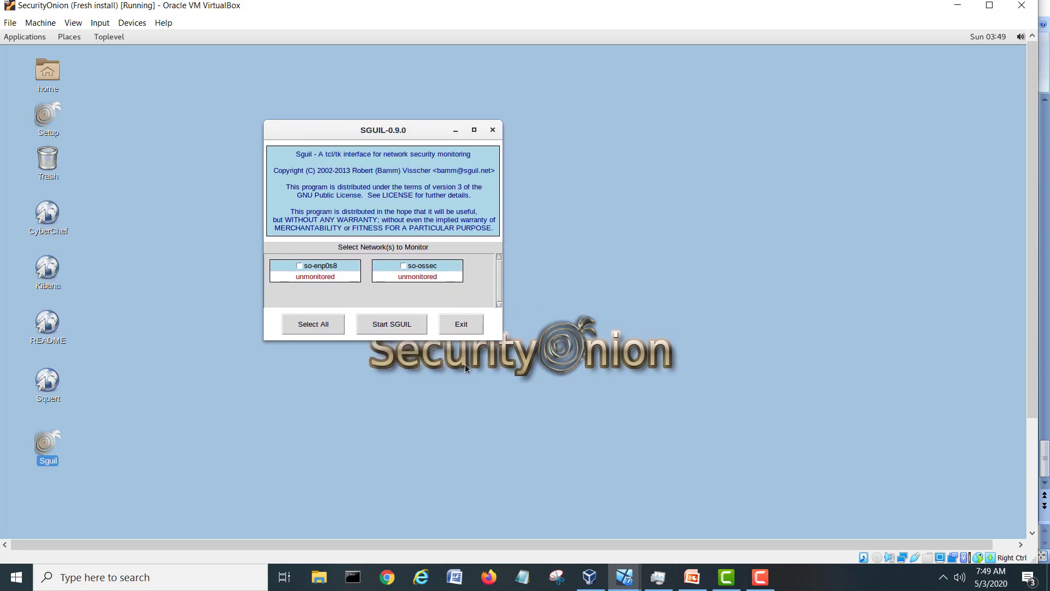
{"action": "left_click_drag", "start_coordinate": [502, 340], "coordinate": [680, 404]}
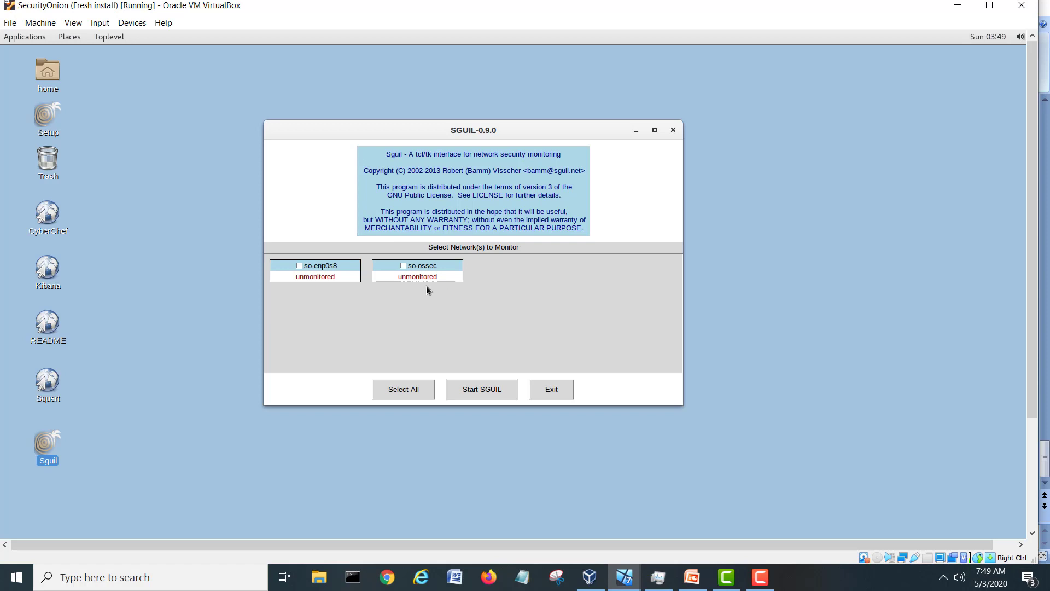
{"action": "left_click", "coordinate": [299, 266]}
{"action": "left_click", "coordinate": [497, 394]}
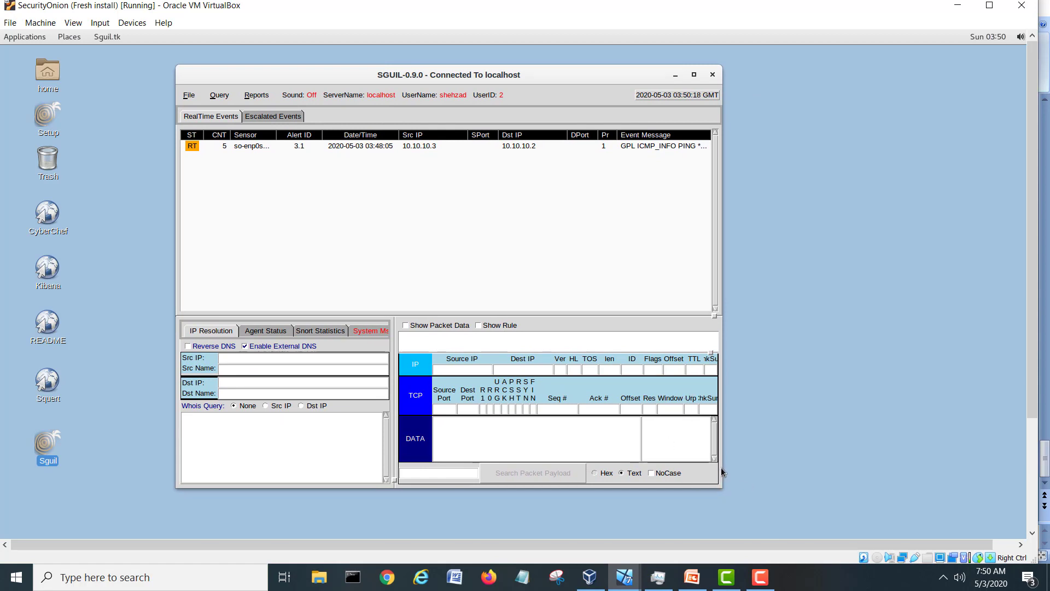
Select the PING alert, maximize the console, widen the Sensor column and view Agent Status.
{"action": "left_click", "coordinate": [647, 146]}
{"action": "left_click", "coordinate": [694, 74]}
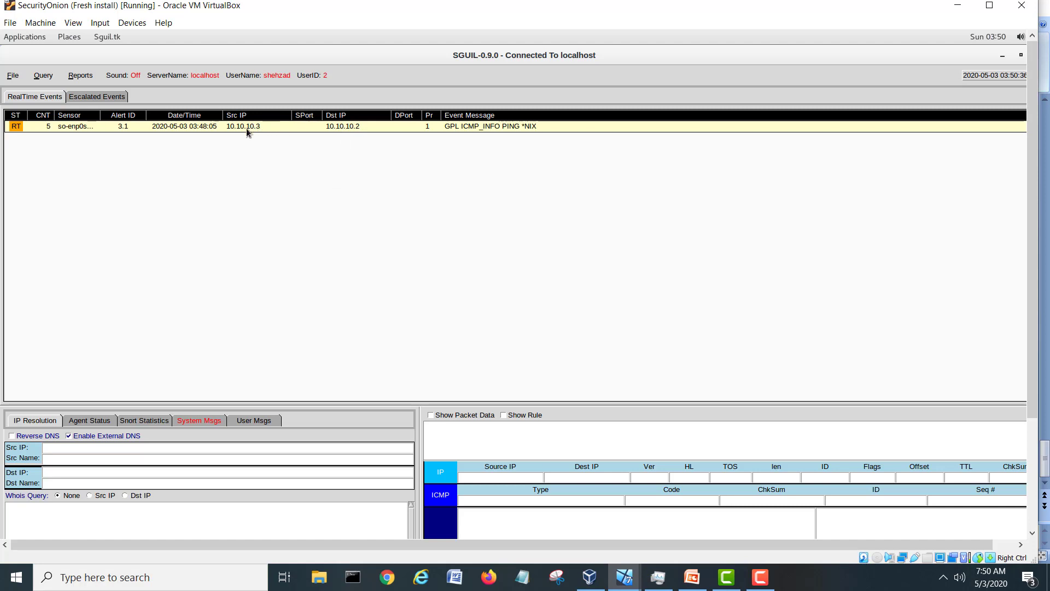
{"action": "left_click_drag", "start_coordinate": [100, 115], "coordinate": [119, 115]}
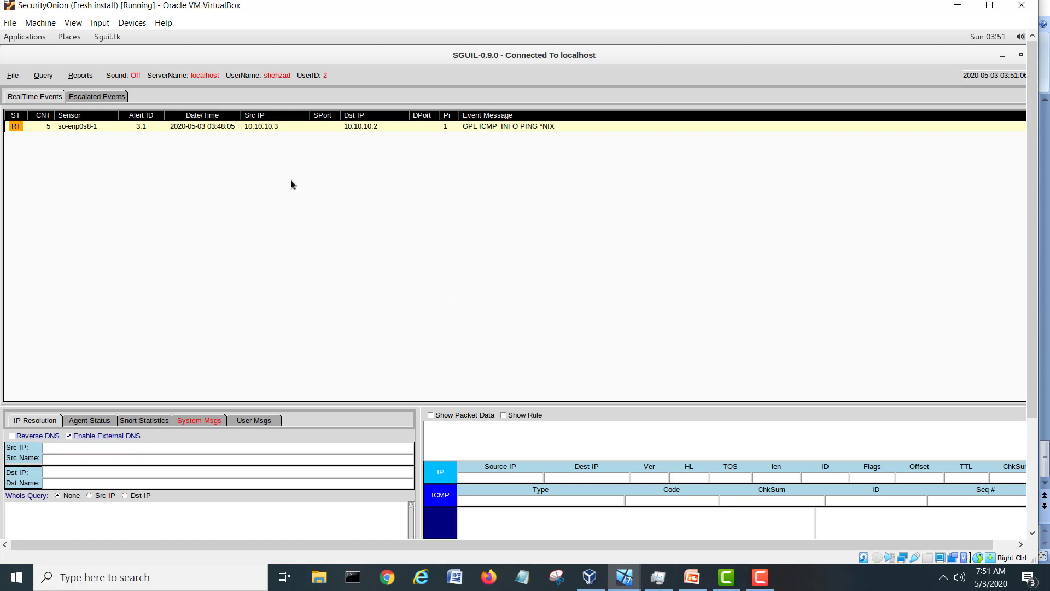
{"action": "left_click", "coordinate": [86, 422]}
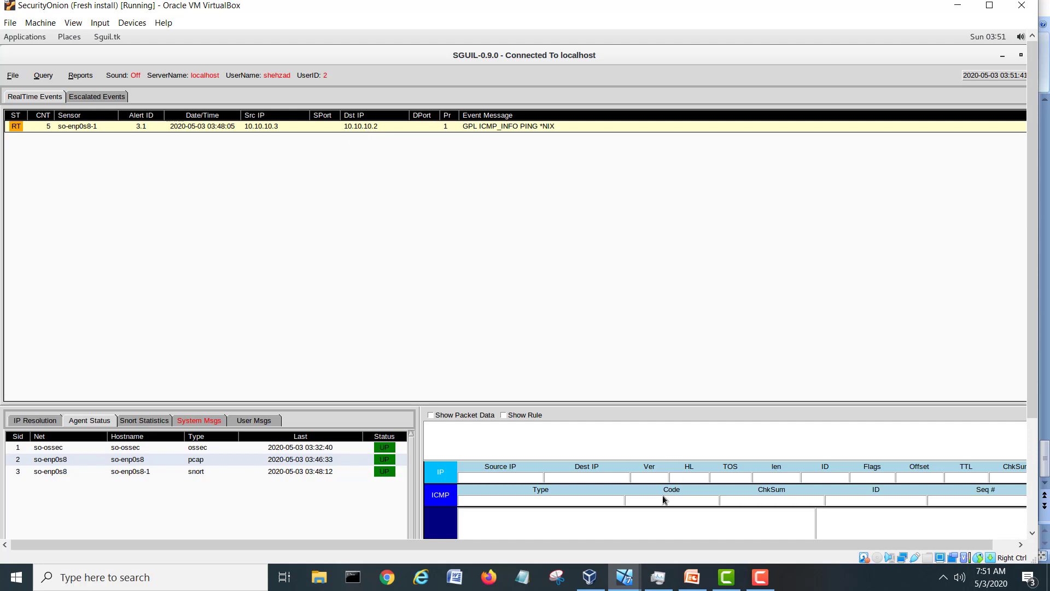
{"action": "left_click", "coordinate": [629, 575]}
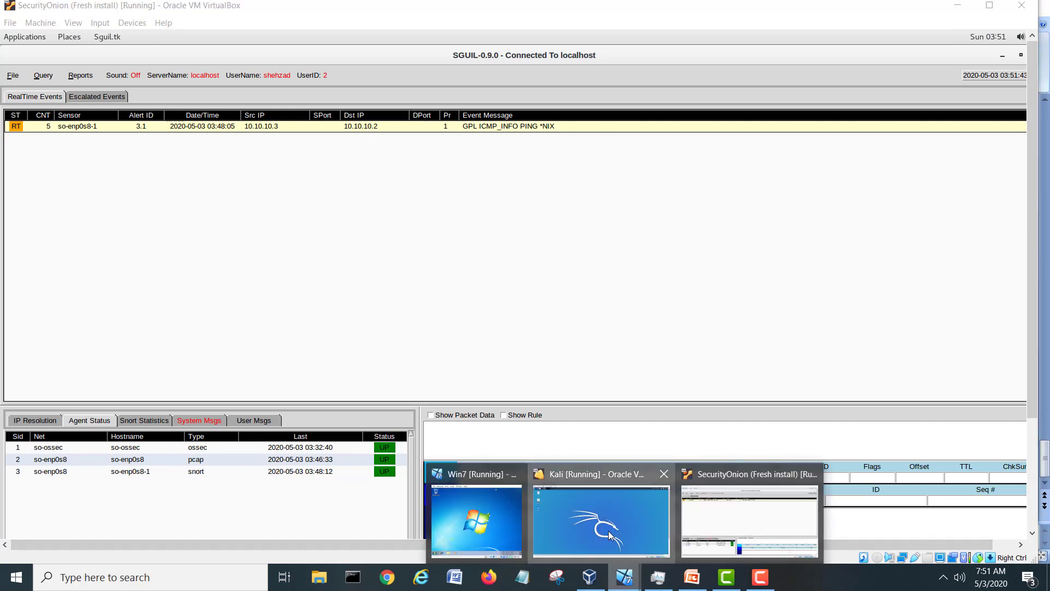
Switch to the Kali VM, make it full screen and log in with the password.
{"action": "left_click", "coordinate": [608, 531]}
{"action": "left_click", "coordinate": [387, 6]}
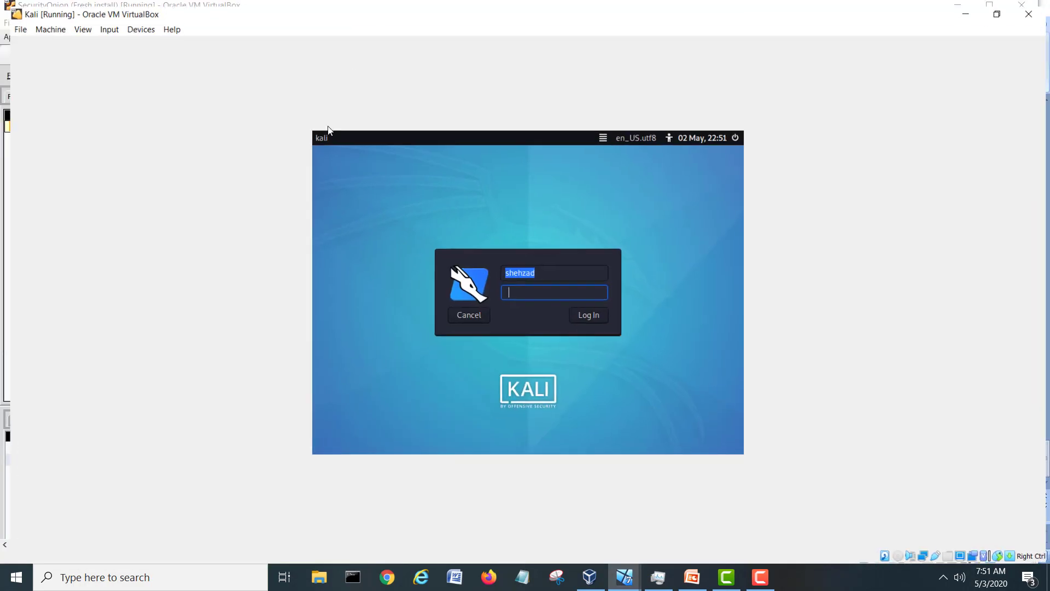
{"action": "type", "text": "kali123"}
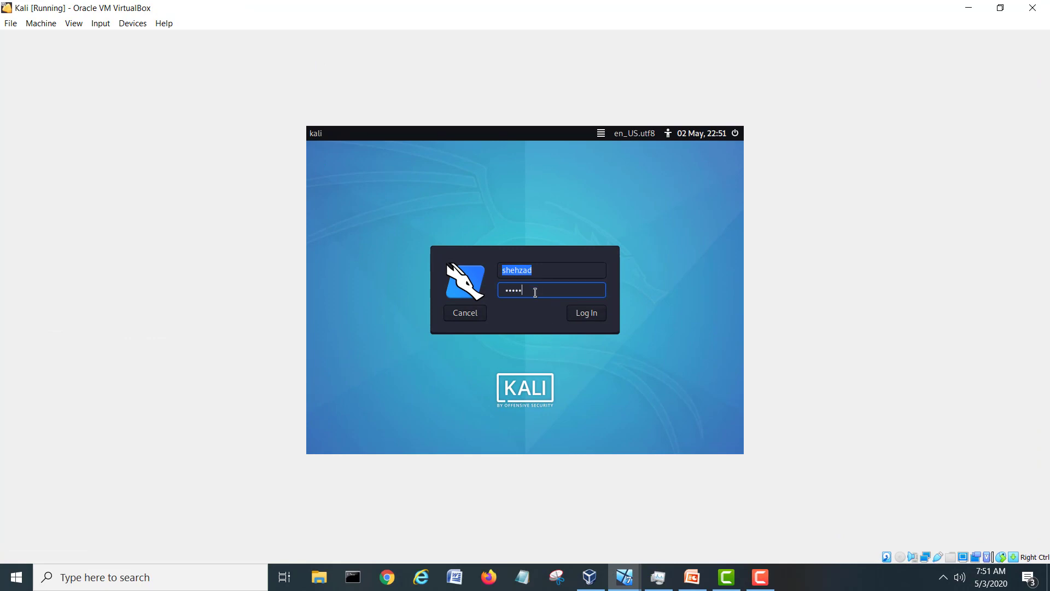
{"action": "left_click", "coordinate": [595, 316]}
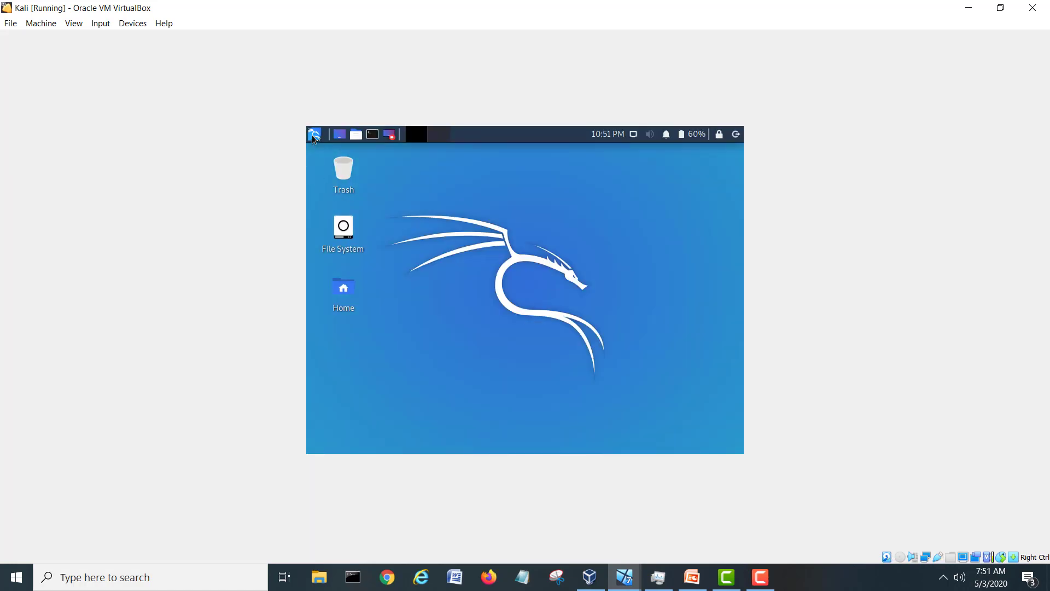
Set the Kali display resolution to 1920x1200 and apply it.
{"action": "left_click", "coordinate": [314, 134]}
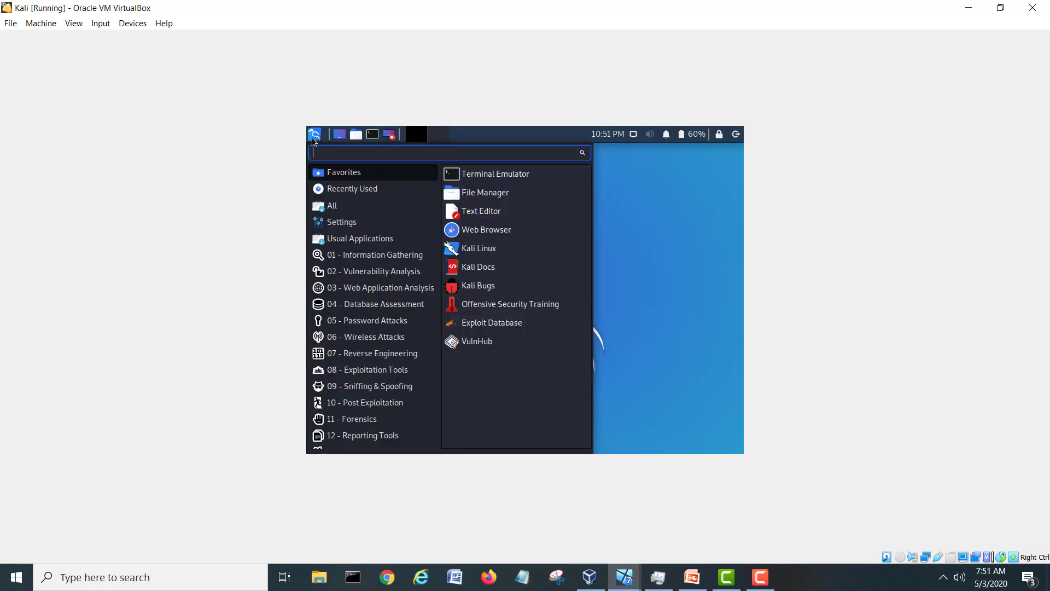
{"action": "left_click", "coordinate": [361, 225]}
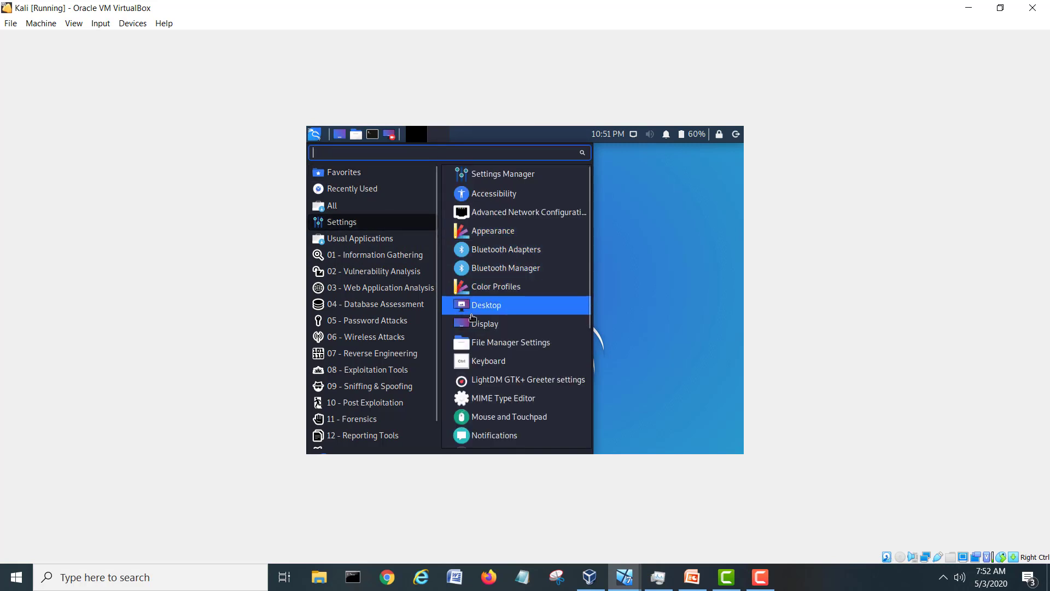
{"action": "left_click", "coordinate": [462, 326]}
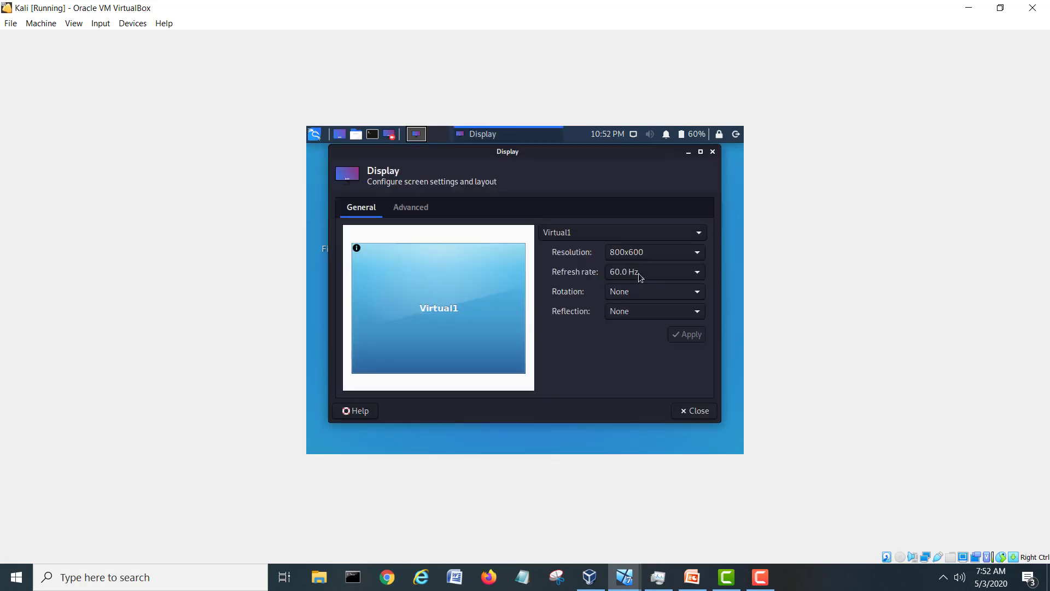
{"action": "left_click", "coordinate": [648, 258]}
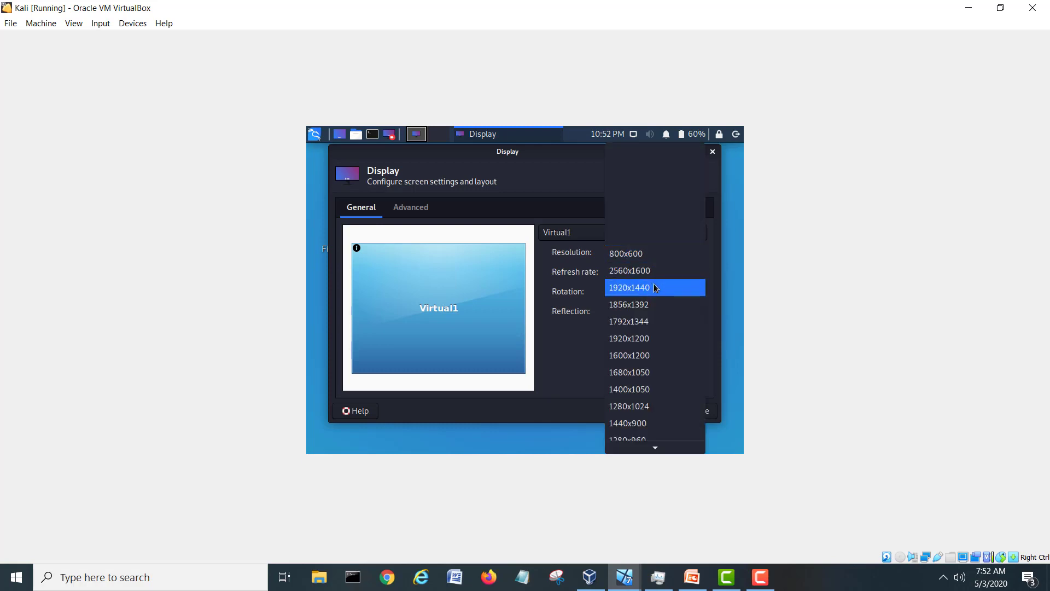
{"action": "left_click", "coordinate": [654, 339]}
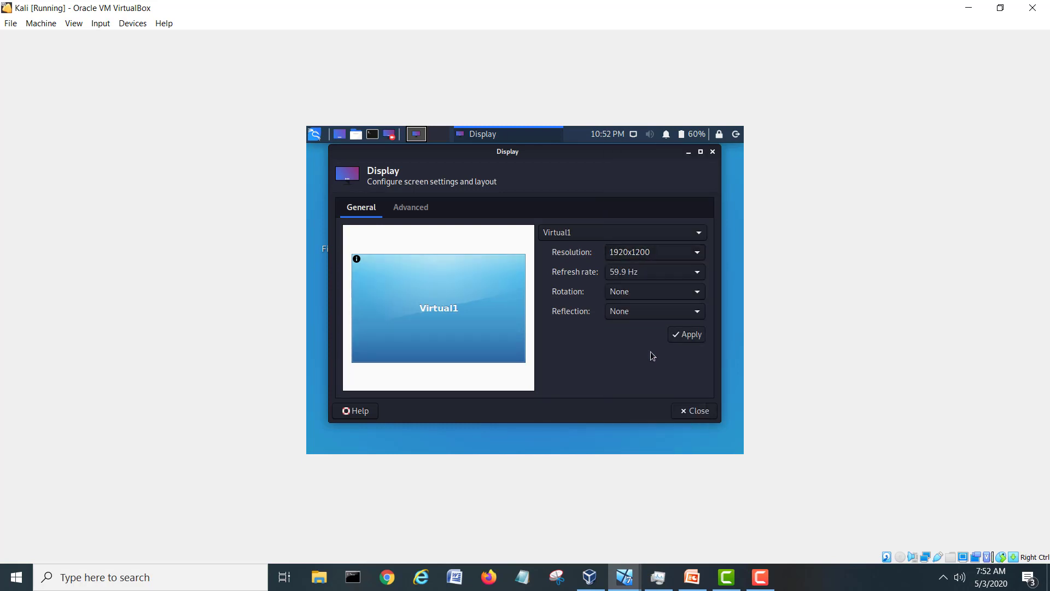
{"action": "left_click", "coordinate": [681, 339]}
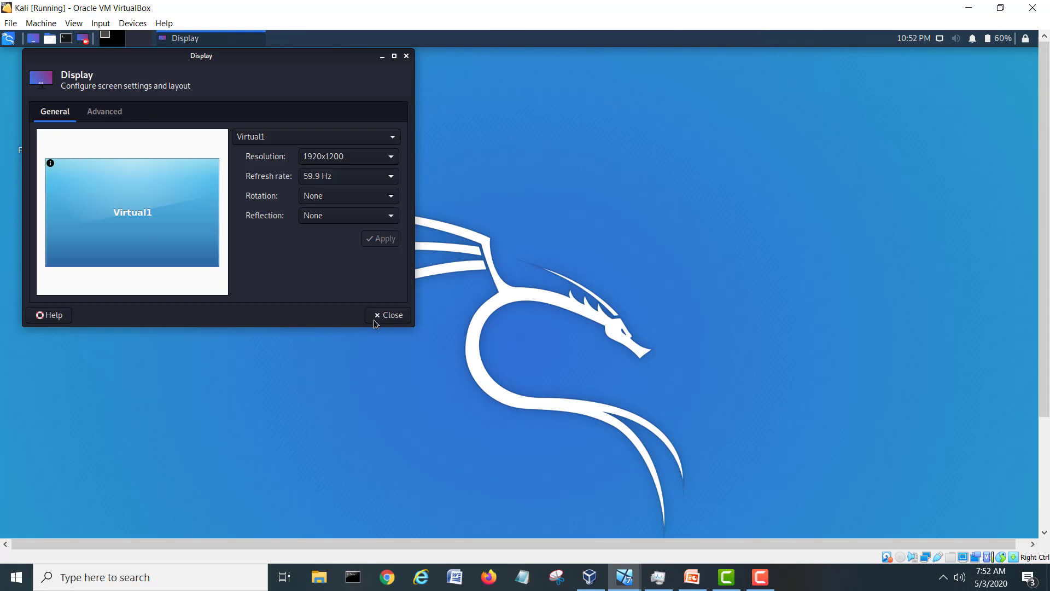
{"action": "left_click", "coordinate": [375, 319]}
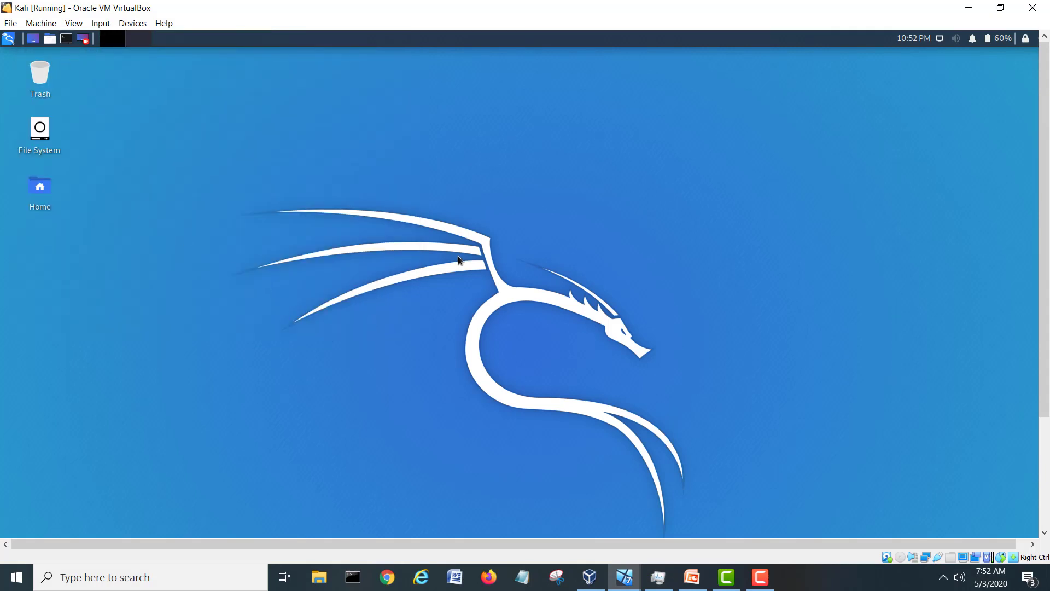
Open a single terminal window, then centre and enlarge it.
{"action": "left_click", "coordinate": [66, 38]}
{"action": "left_click", "coordinate": [66, 38]}
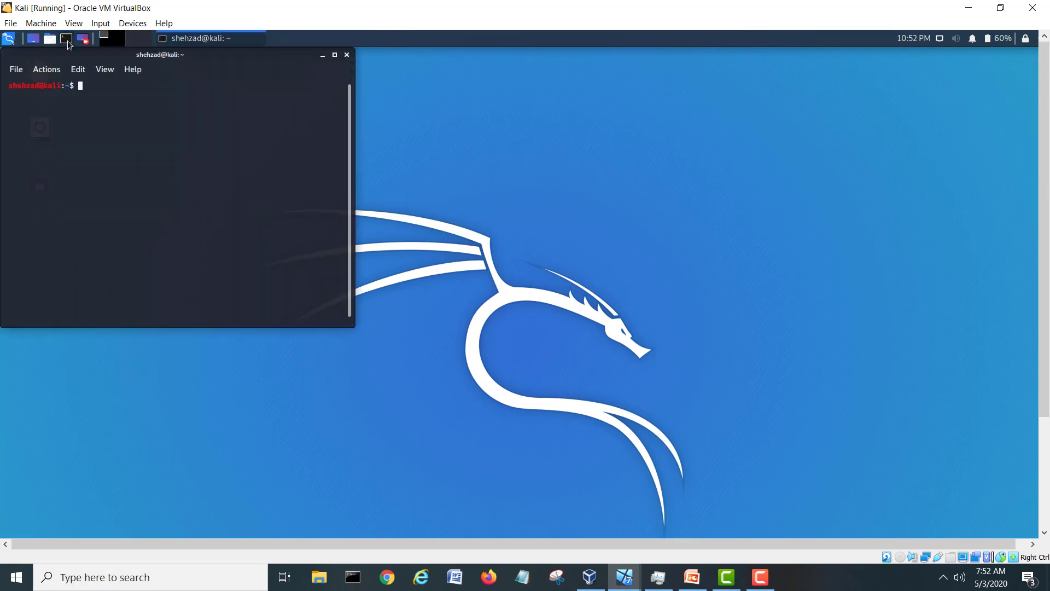
{"action": "left_click", "coordinate": [347, 54]}
{"action": "left_click_drag", "start_coordinate": [241, 60], "coordinate": [464, 188]}
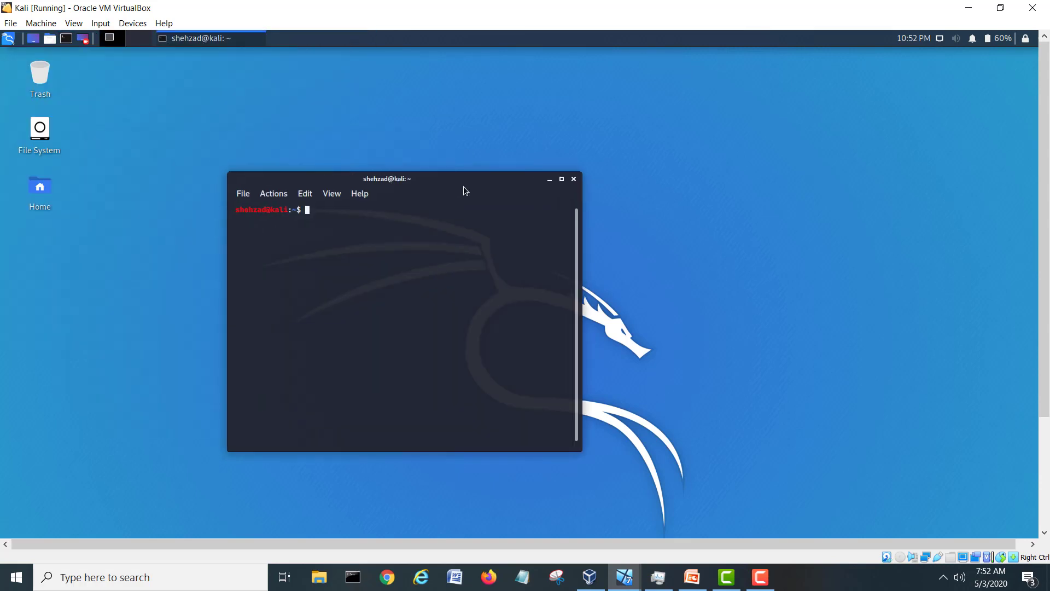
{"action": "left_click_drag", "start_coordinate": [579, 446], "coordinate": [864, 502]}
{"action": "left_click_drag", "start_coordinate": [551, 183], "coordinate": [533, 129]}
Type the command ping 10.10.10.2 at the Kali terminal prompt.
{"action": "type", "text": "ping"}
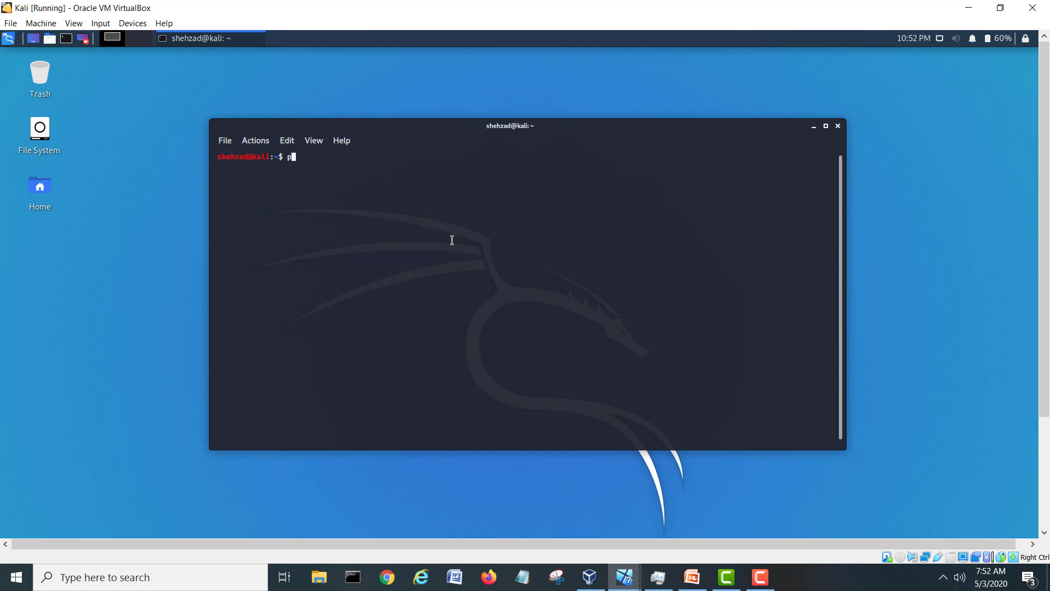
{"action": "key", "text": "Delete"}
{"action": "key", "text": "Delete"}
{"action": "key", "text": "Delete"}
{"action": "key", "text": "BackSpace"}
{"action": "key", "text": "BackSpace"}
{"action": "key", "text": "BackSpace"}
{"action": "key", "text": "BackSpace"}
{"action": "key", "text": "BackSpace"}
{"action": "key", "text": "BackSpace"}
{"action": "key", "text": "BackSpace"}
{"action": "key", "text": "BackSpace"}
{"action": "key", "text": "BackSpace"}
{"action": "key", "text": "BackSpace"}
{"action": "key", "text": "BackSpace"}
{"action": "key", "text": "BackSpace"}
{"action": "key", "text": "BackSpace"}
{"action": "key", "text": "BackSpace"}
{"action": "key", "text": "BackSpace"}
{"action": "key", "text": "BackSpace"}
{"action": "type", "text": "10.10.10.2"}
{"action": "left_click", "coordinate": [626, 579]}
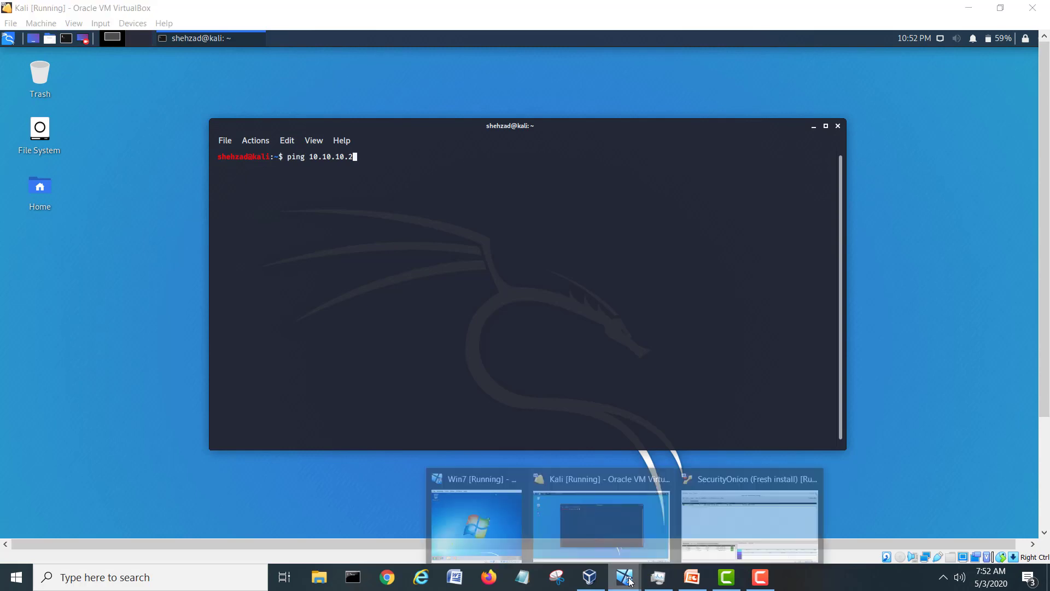
On the Win7 VM, open cmd from Start search and run ipconfig to show 10.10.10.2.
{"action": "left_click", "coordinate": [488, 508]}
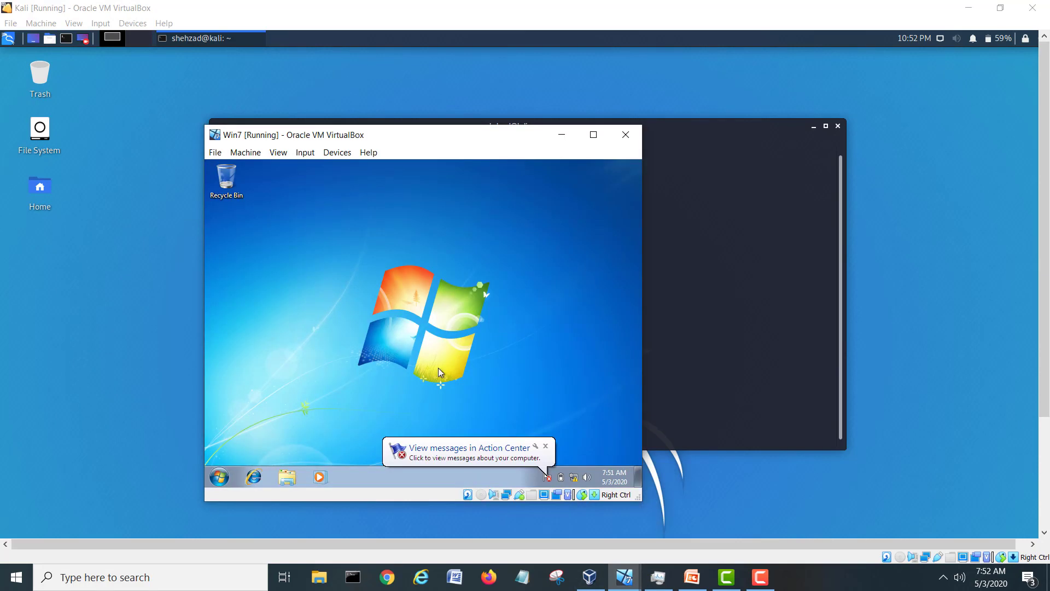
{"action": "left_click", "coordinate": [547, 448]}
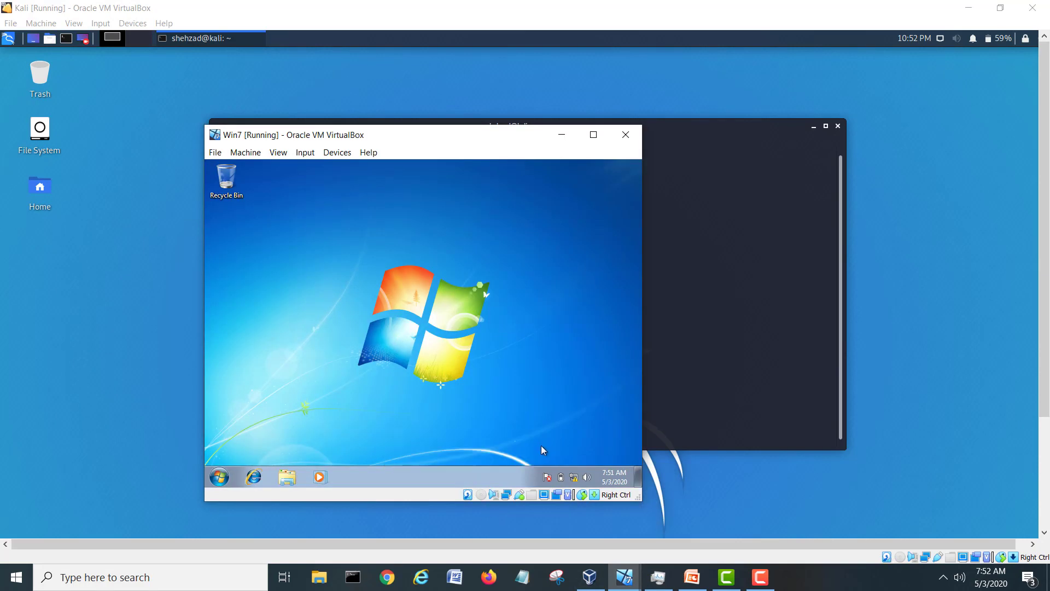
{"action": "left_click", "coordinate": [219, 476]}
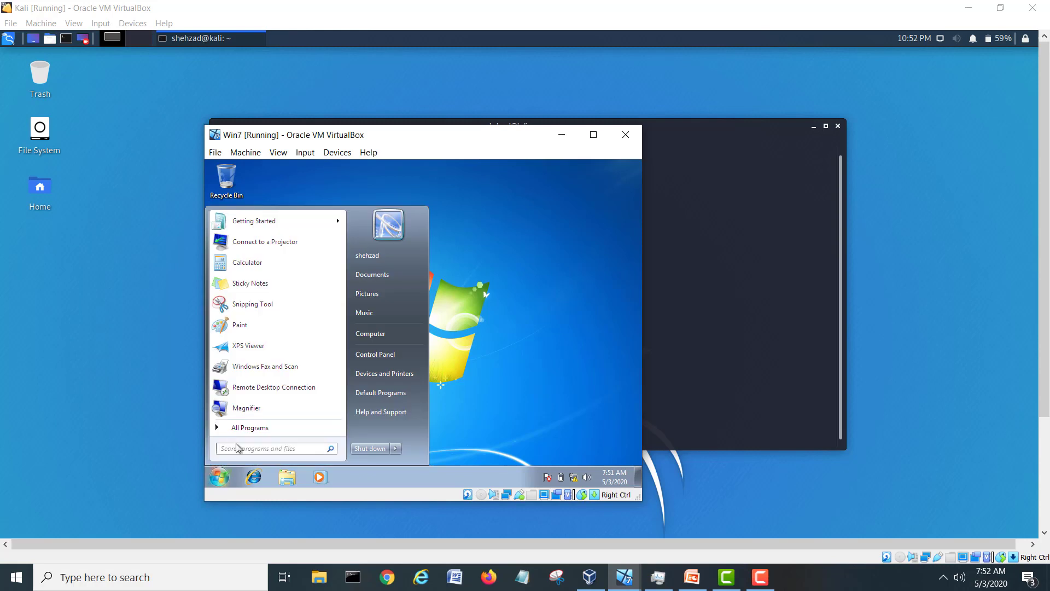
{"action": "left_click", "coordinate": [237, 449]}
{"action": "type", "text": "cmd"}
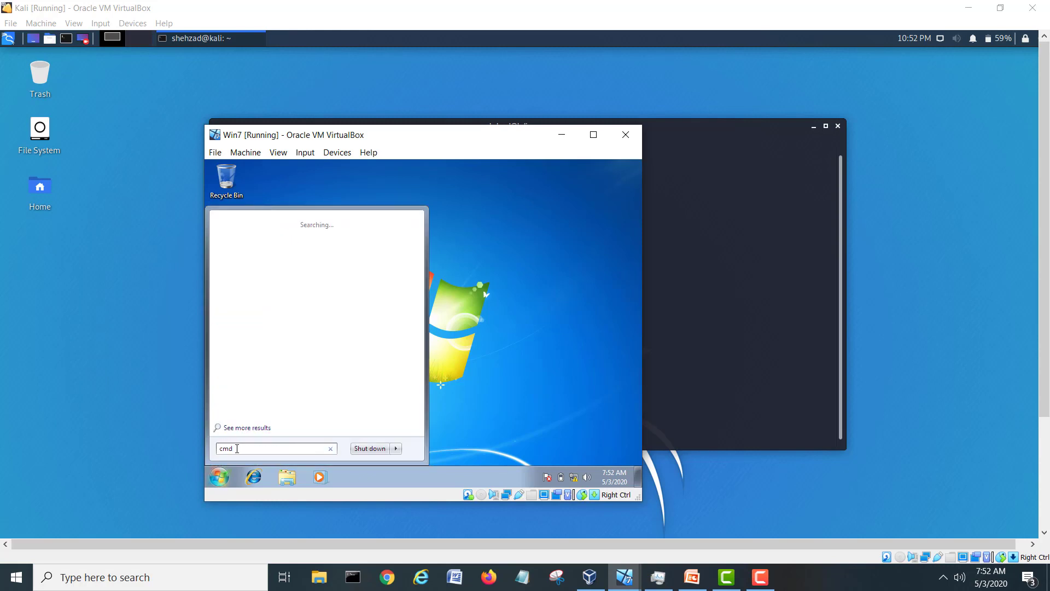
{"action": "key", "text": "Return"}
{"action": "type", "text": "ipconfig"}
{"action": "key", "text": "Return"}
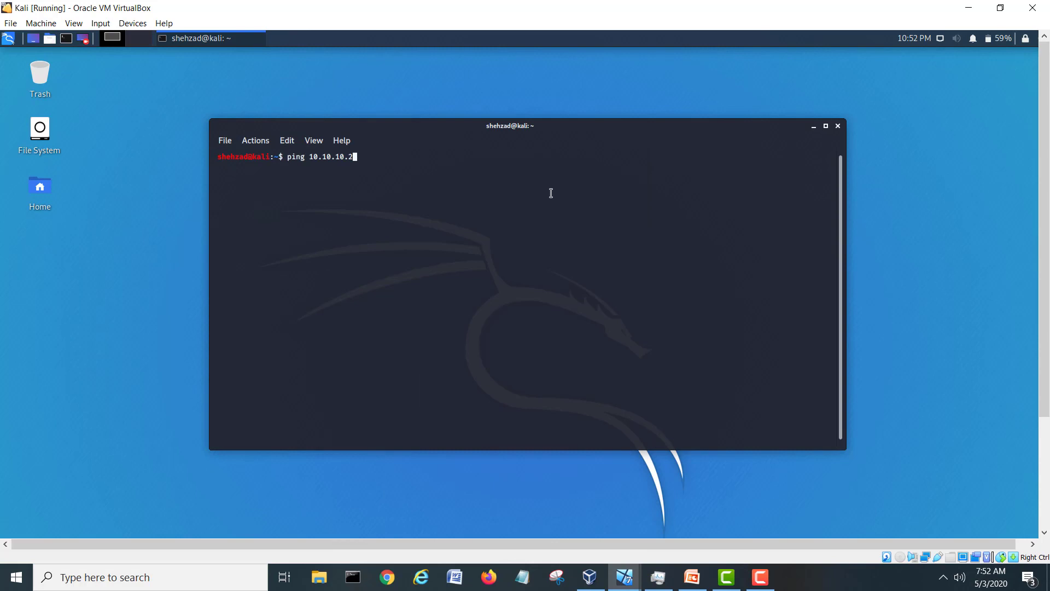
Start the Kali ping to 10.10.10.2, then select the new 10.10.10.4 PING alert in Sguil.
{"action": "key", "text": "Return"}
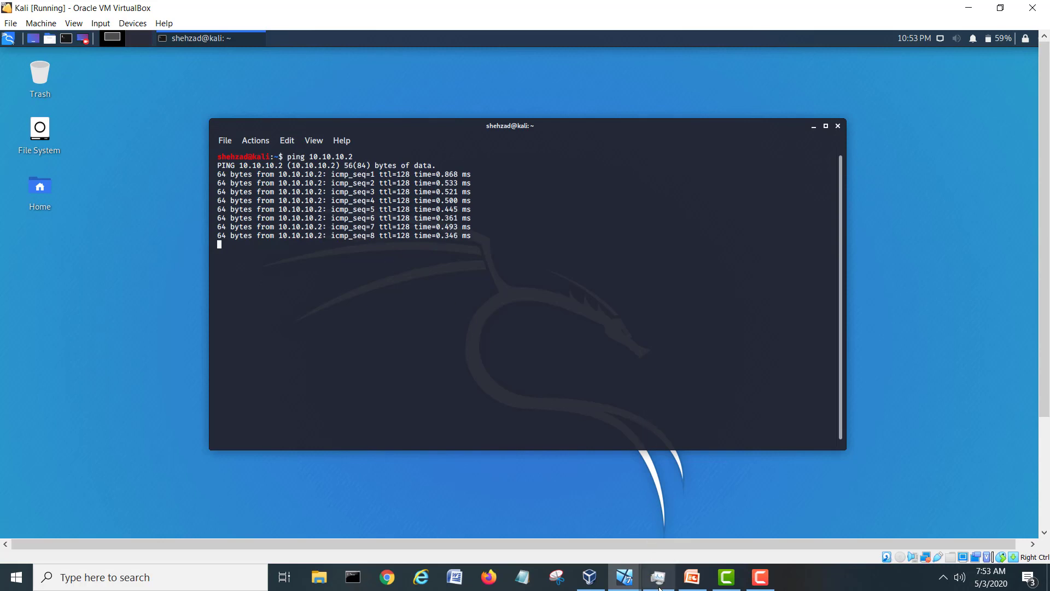
{"action": "mouse_move", "coordinate": [630, 585]}
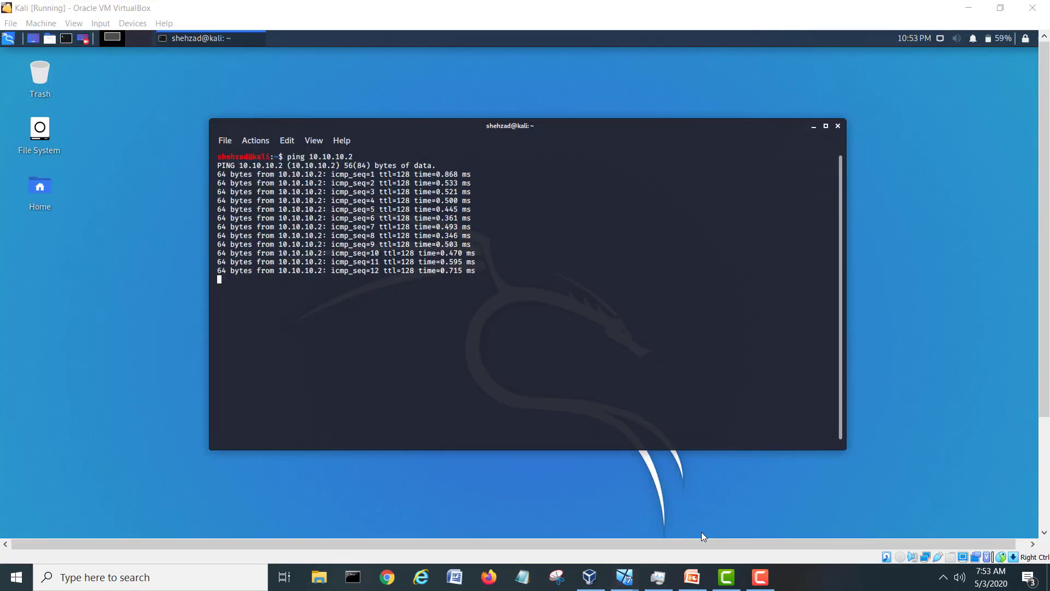
{"action": "left_click", "coordinate": [656, 575]}
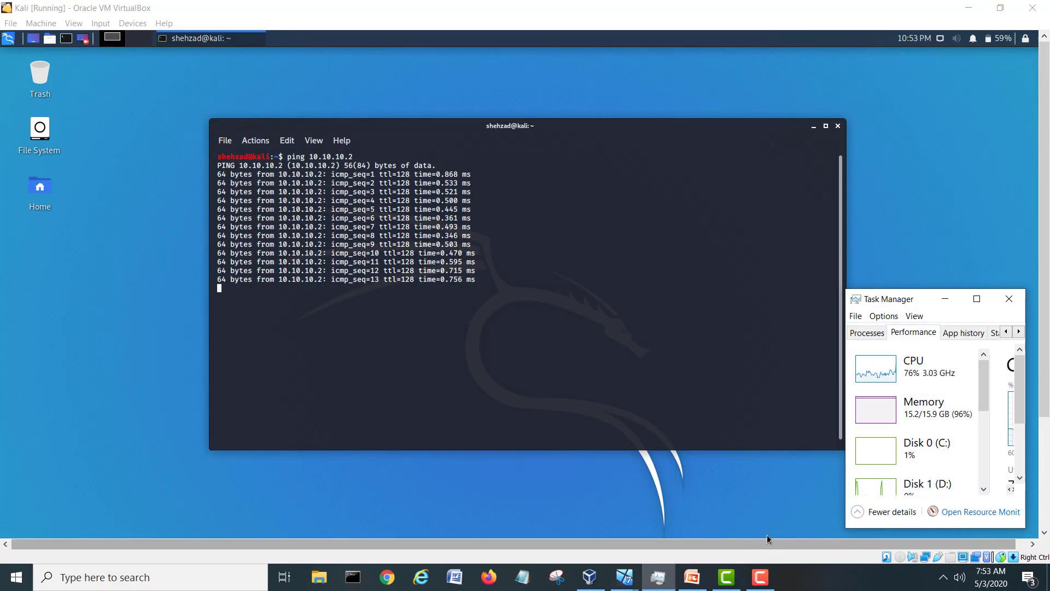
{"action": "mouse_move", "coordinate": [624, 577]}
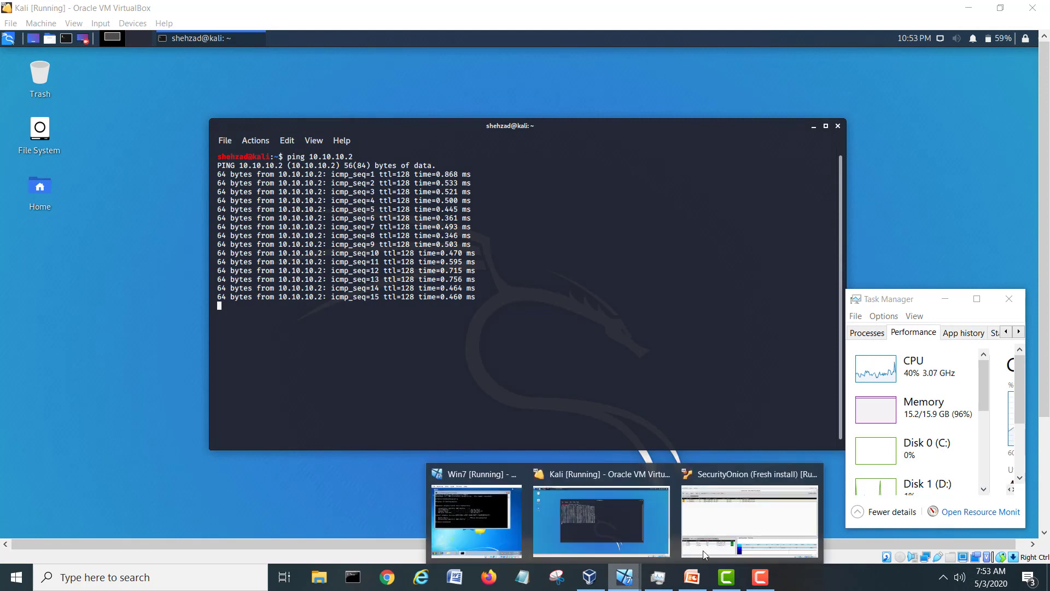
{"action": "left_click", "coordinate": [709, 545]}
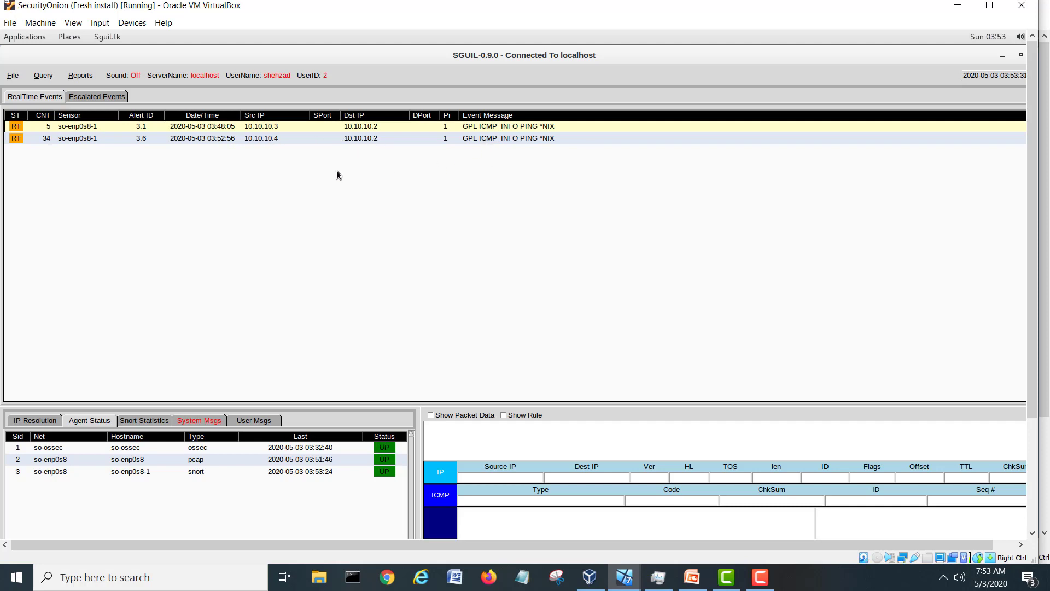
{"action": "left_click", "coordinate": [275, 140]}
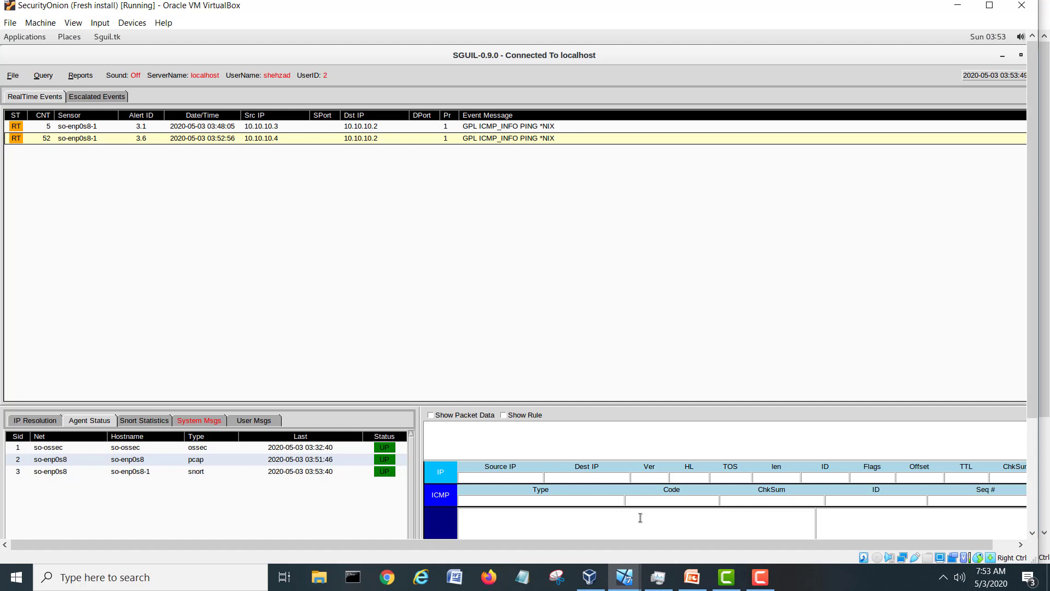
Stop the Kali ping with Ctrl+C after 57 packets and return to Security Onion.
{"action": "mouse_move", "coordinate": [630, 577]}
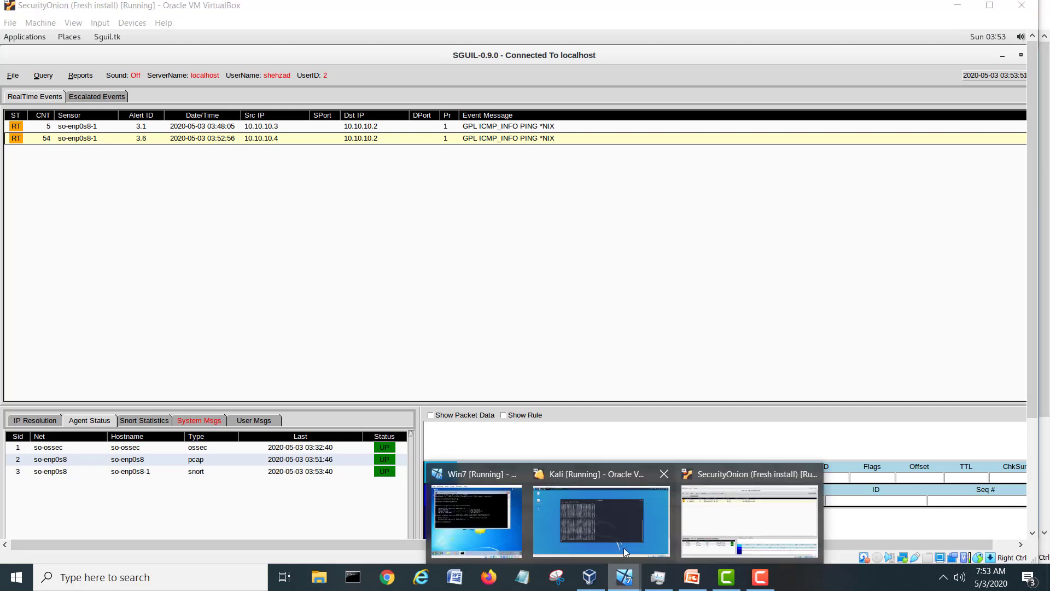
{"action": "left_click", "coordinate": [628, 557]}
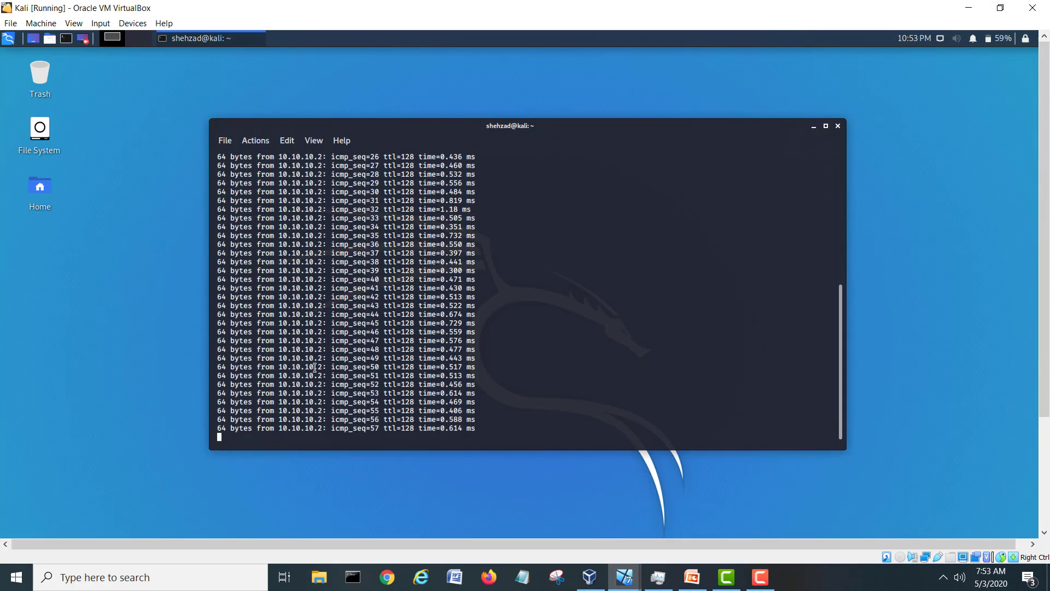
{"action": "key", "text": "ctrl+c"}
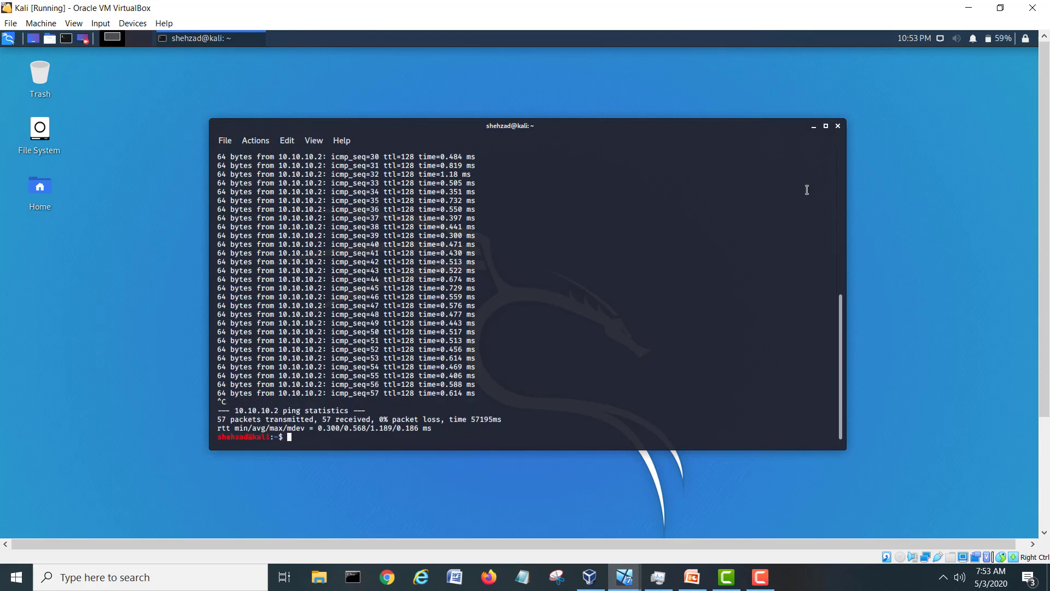
{"action": "left_click", "coordinate": [630, 576]}
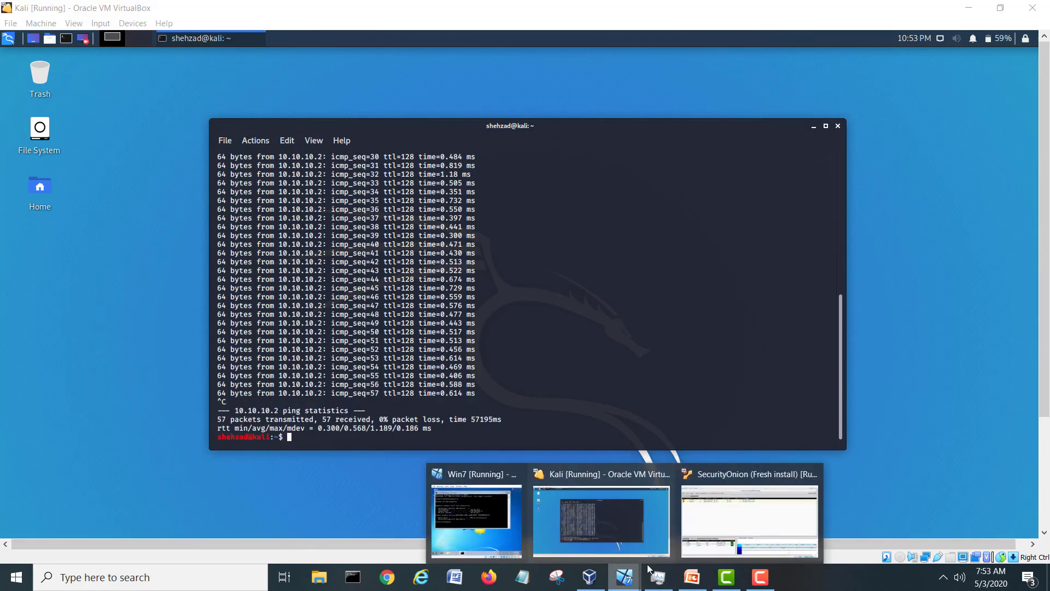
{"action": "left_click", "coordinate": [749, 514]}
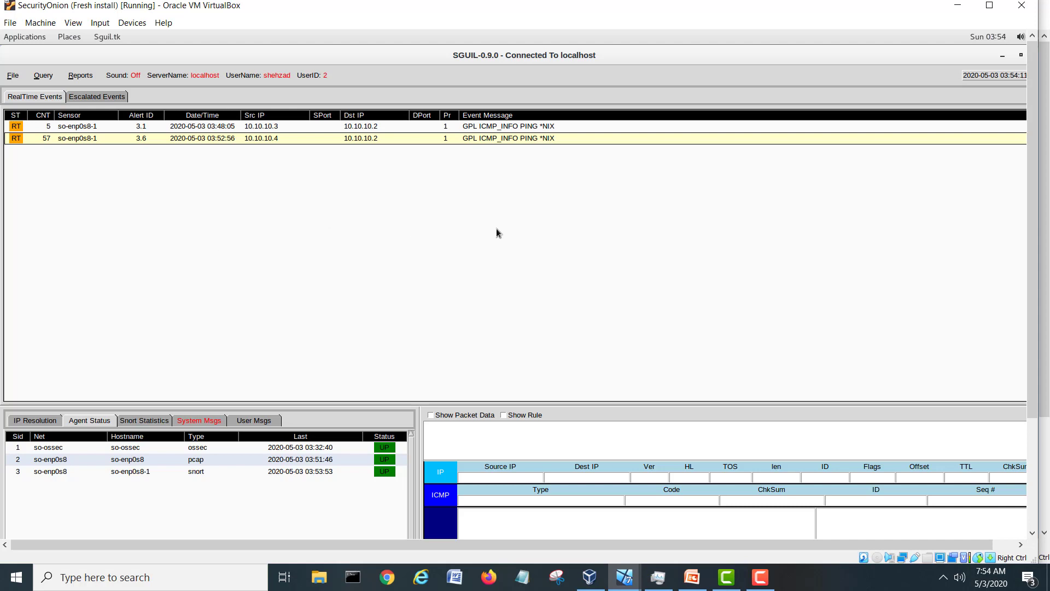
Minimize Sguil to the guest desktop, then restore it from the guest taskbar.
{"action": "left_click", "coordinate": [1000, 57]}
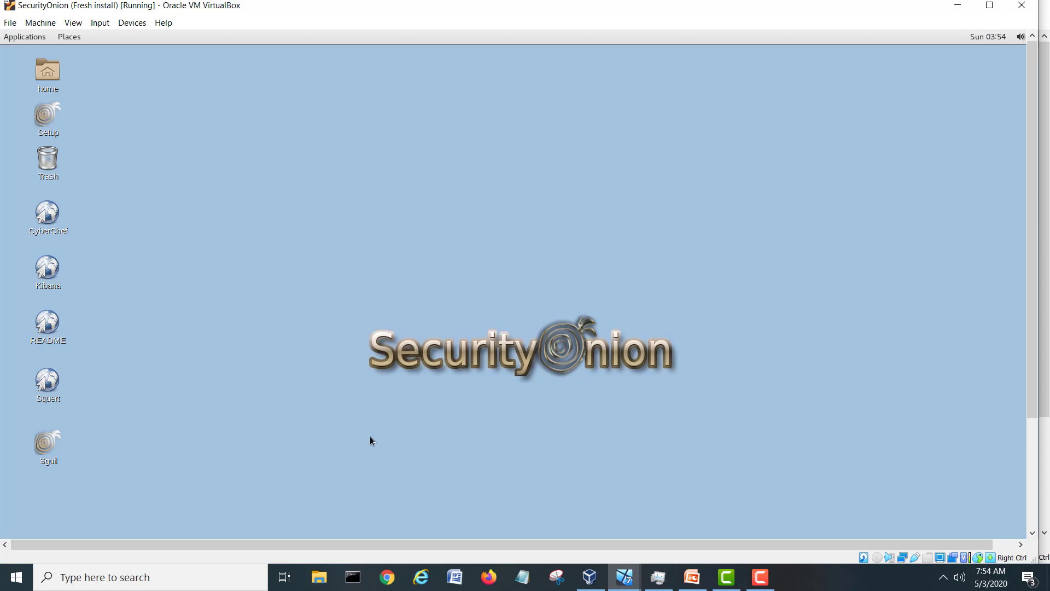
{"action": "left_click_drag", "start_coordinate": [1033, 346], "coordinate": [1037, 470]}
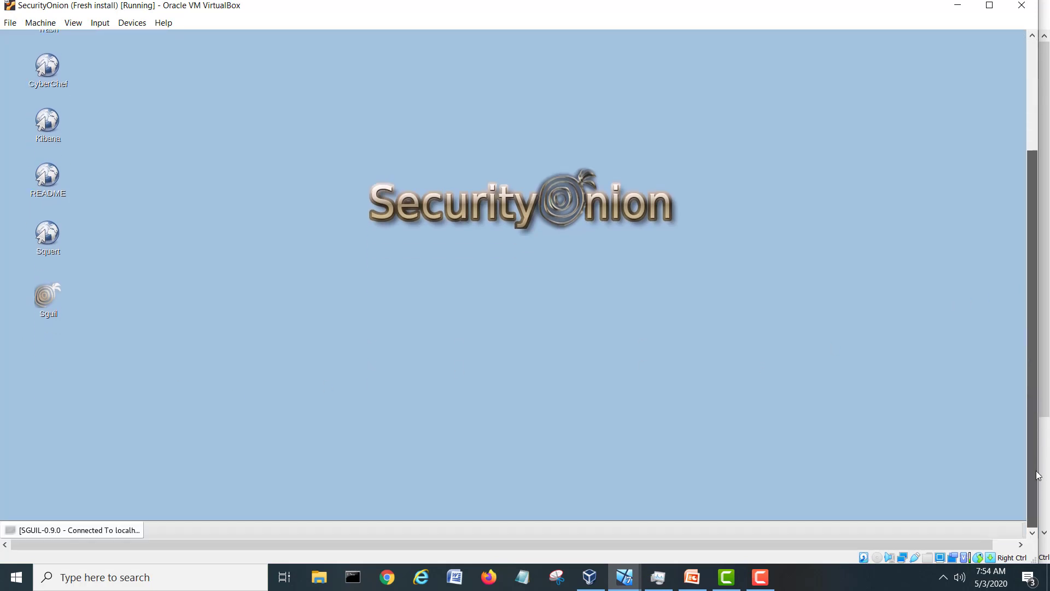
{"action": "left_click", "coordinate": [48, 529]}
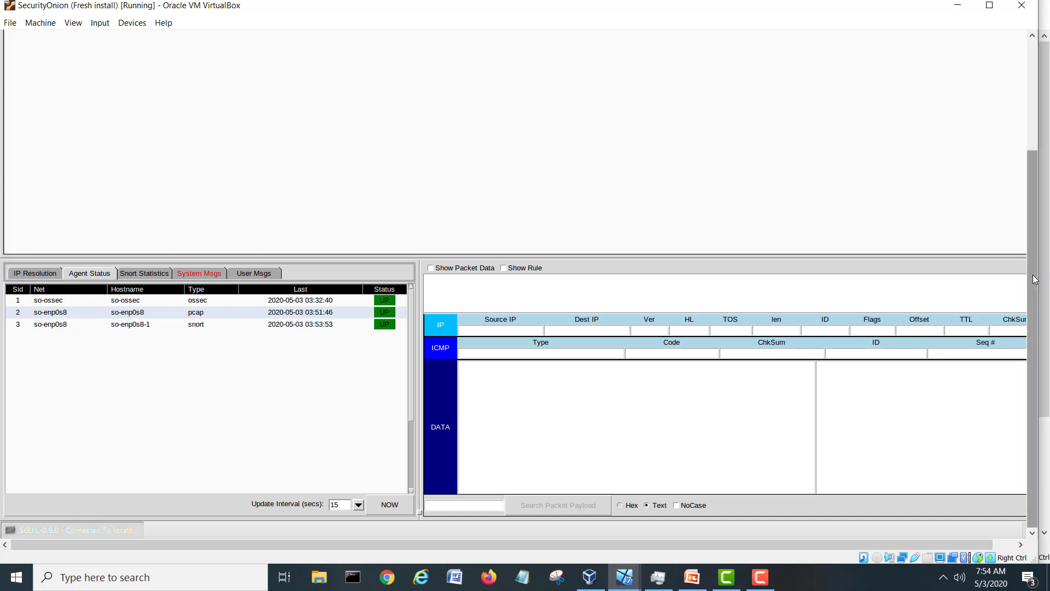
{"action": "scroll", "coordinate": [1041, 287], "scroll_direction": "up", "scroll_amount": 5}
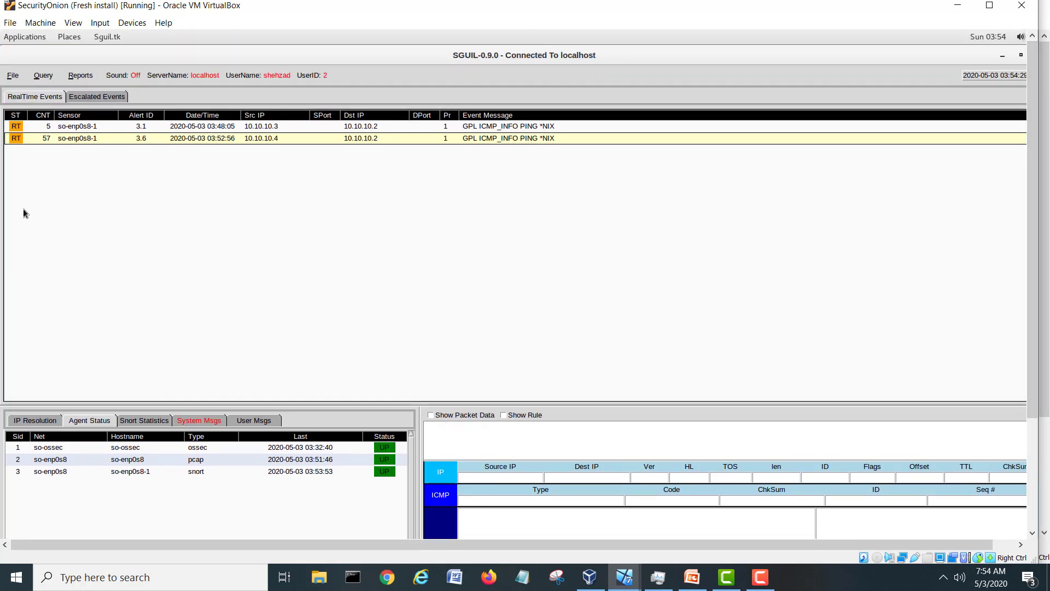
{"action": "right_click", "coordinate": [20, 142]}
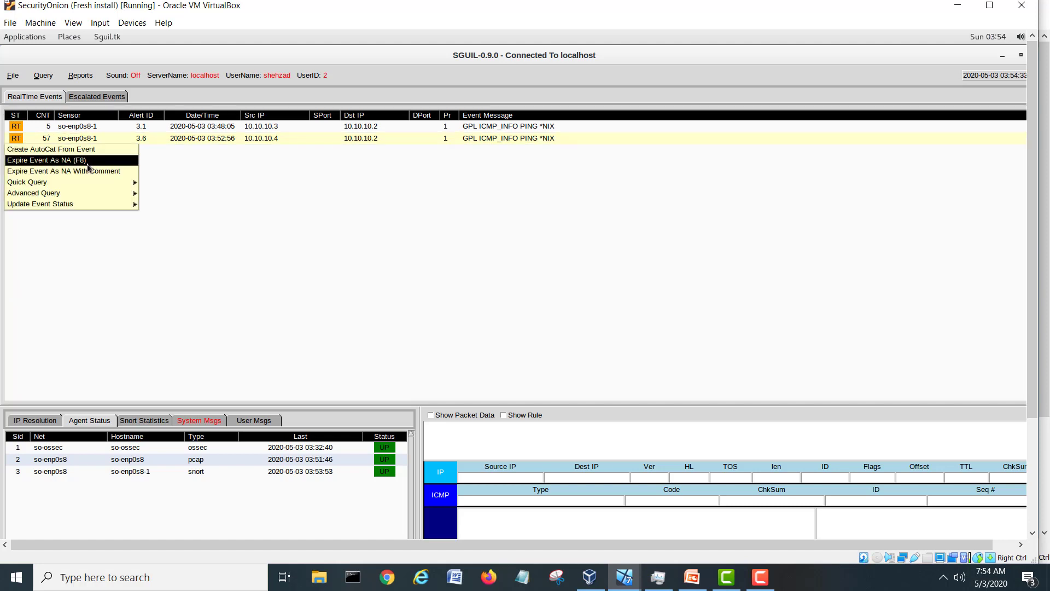
{"action": "mouse_move", "coordinate": [85, 183]}
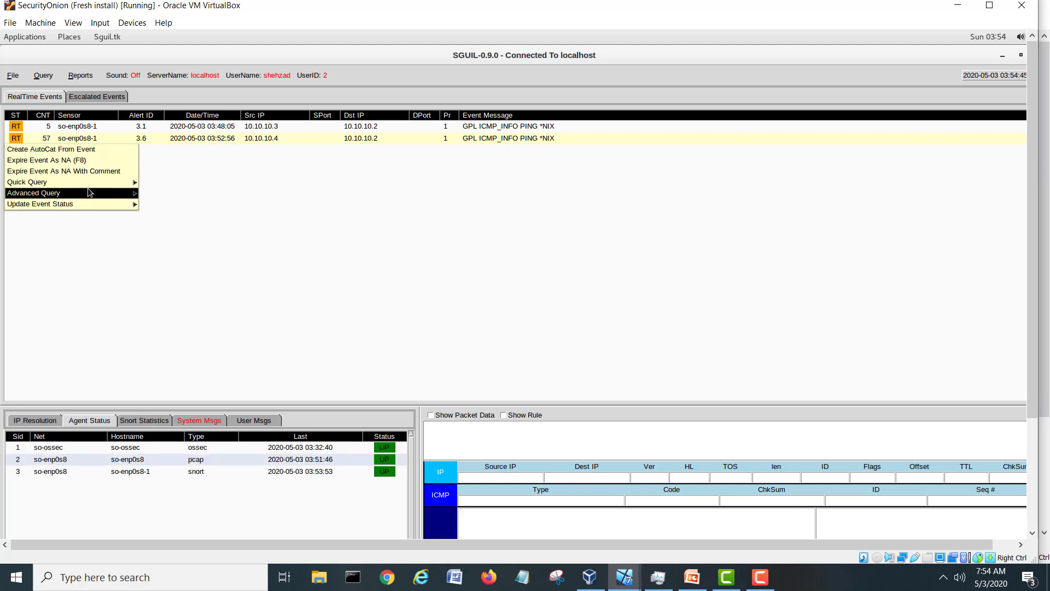
{"action": "left_click", "coordinate": [442, 274]}
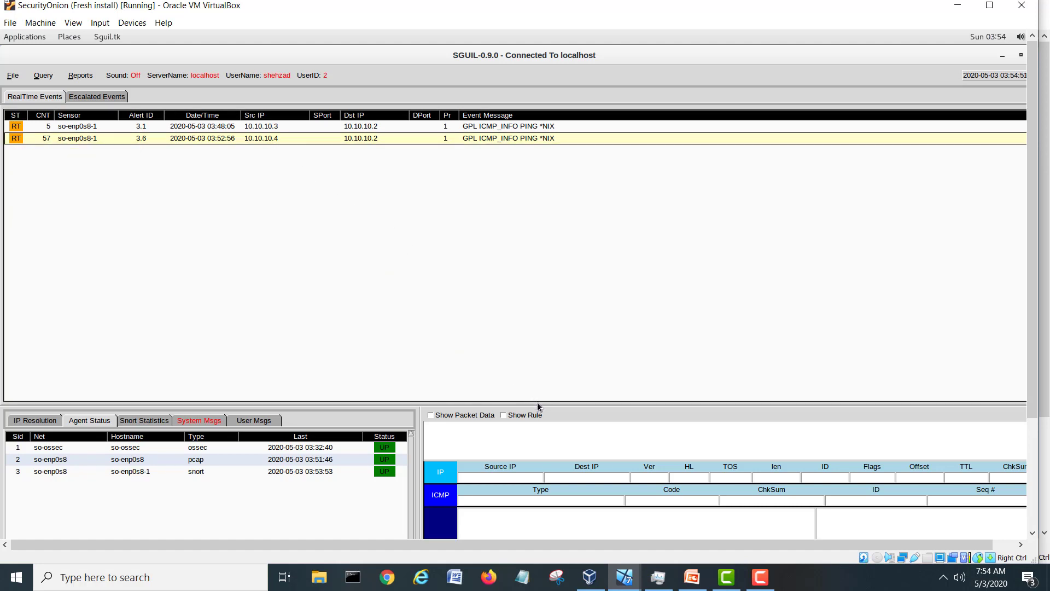
Display the Snort rule (sid 2100366) and ICMP packet data for the 10.10.10.4 ping alert in Sguil.
{"action": "left_click", "coordinate": [504, 414]}
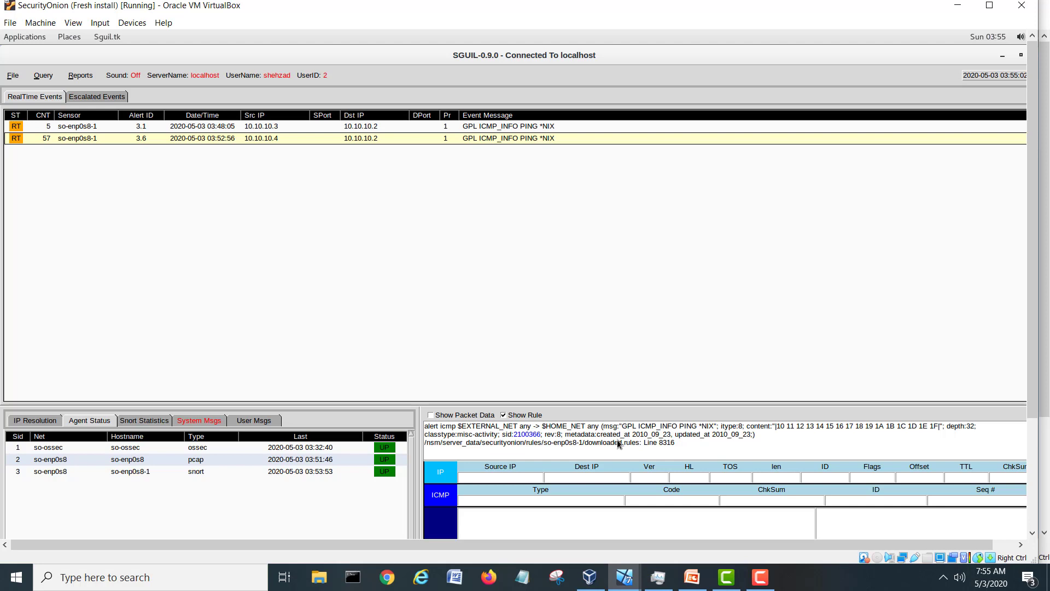
{"action": "left_click", "coordinate": [465, 416]}
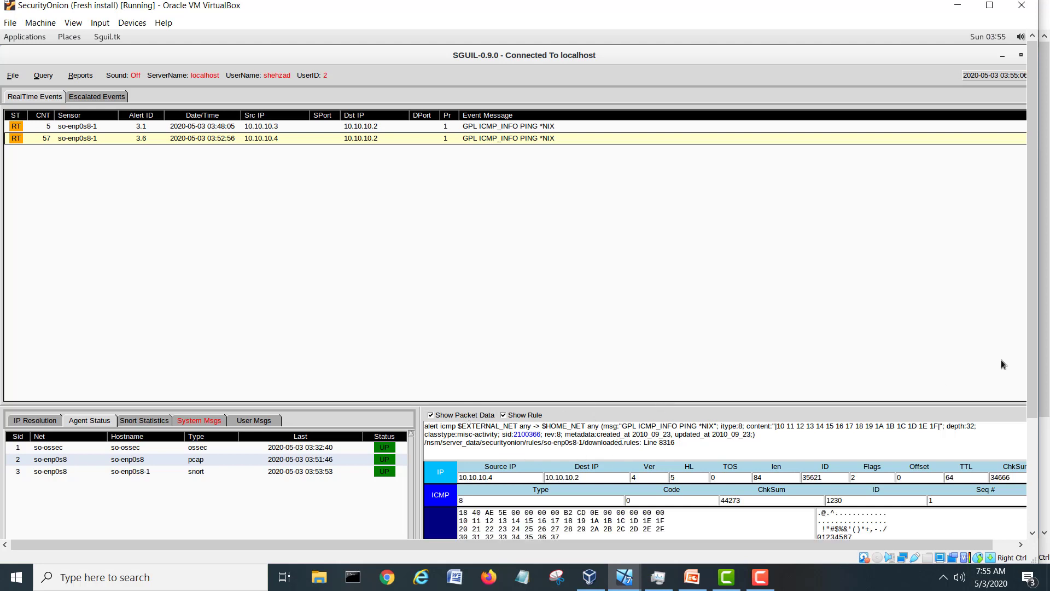
{"action": "left_click_drag", "start_coordinate": [1034, 356], "coordinate": [1042, 455]}
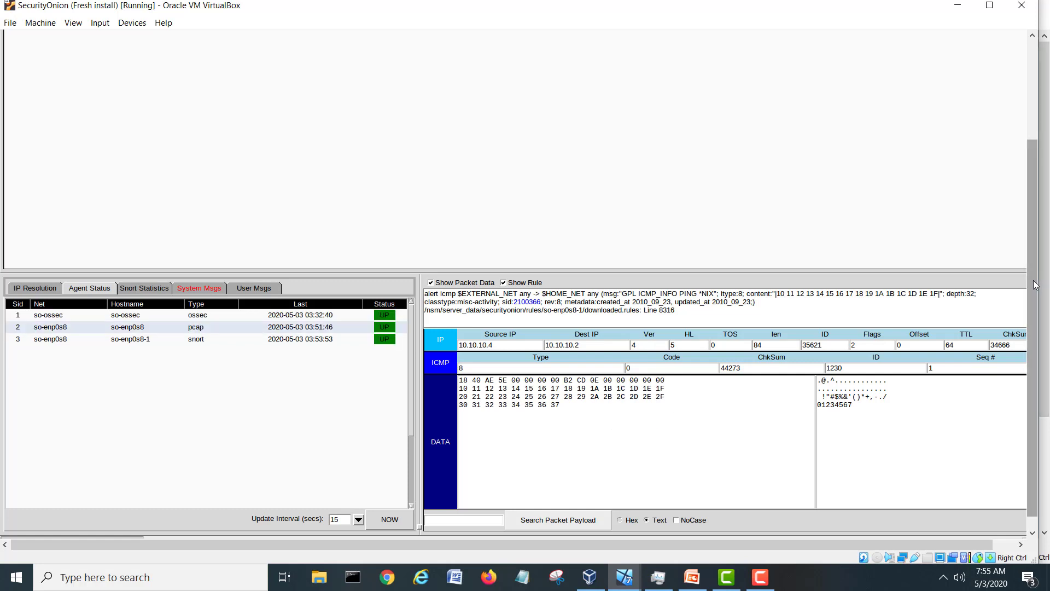
{"action": "left_click_drag", "start_coordinate": [1033, 277], "coordinate": [1034, 180]}
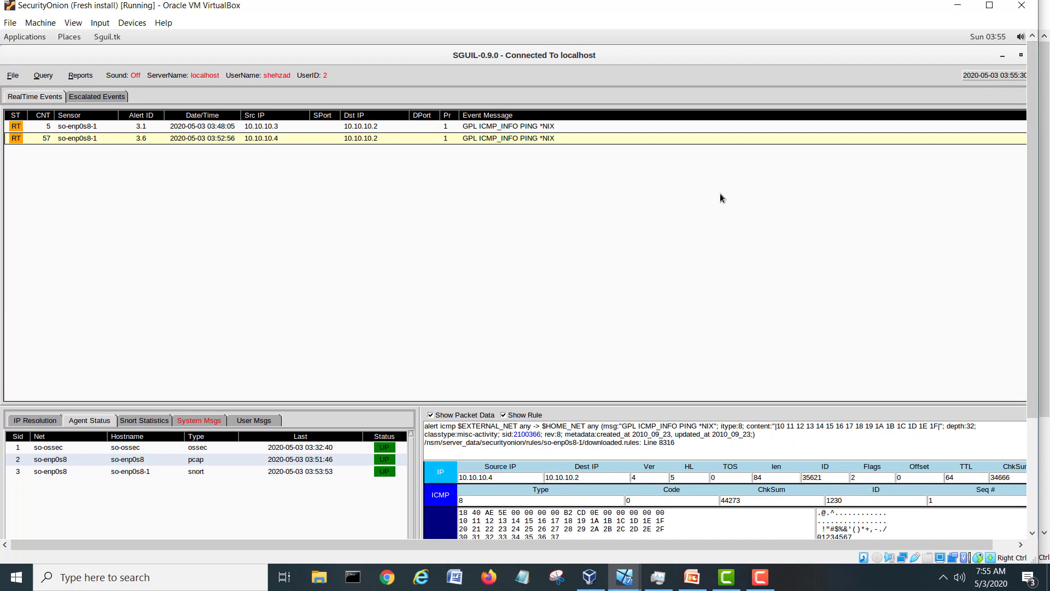
Minimize Sguil and launch Squert in a maximized Chromium window.
{"action": "left_click", "coordinate": [1002, 56]}
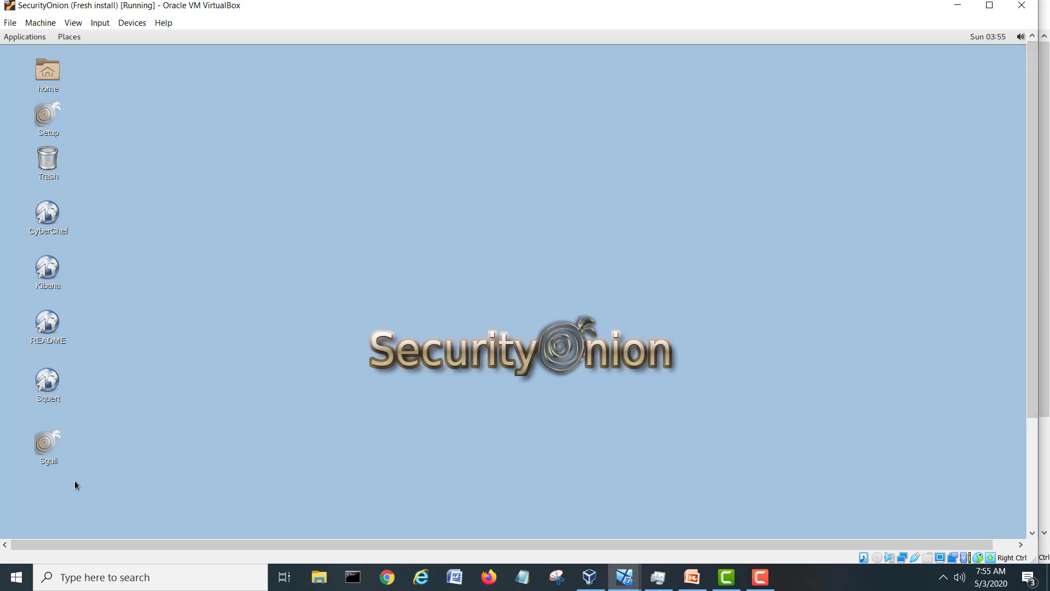
{"action": "left_click", "coordinate": [49, 380]}
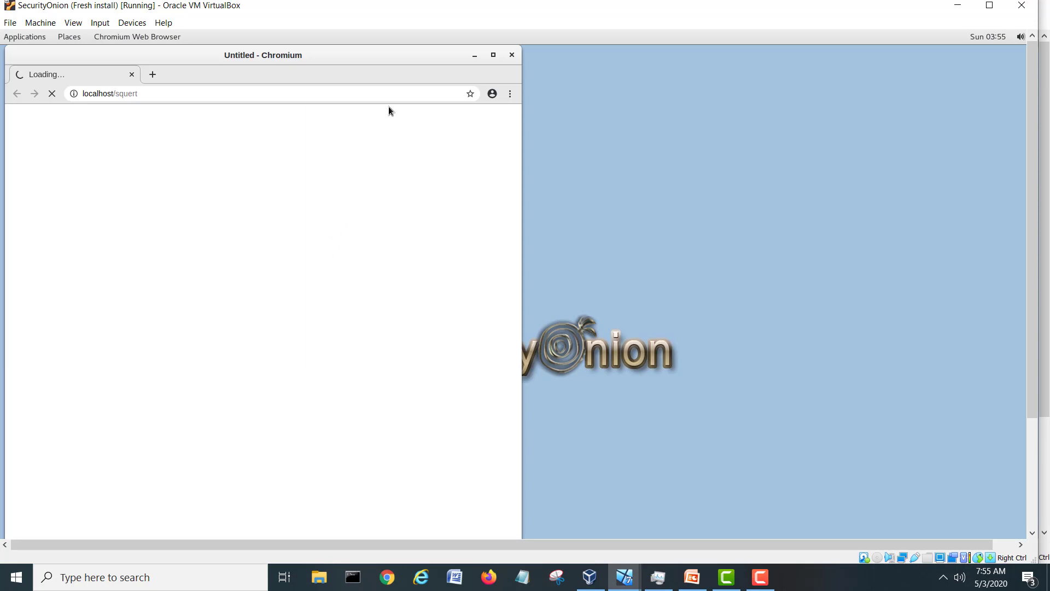
{"action": "left_click", "coordinate": [492, 55]}
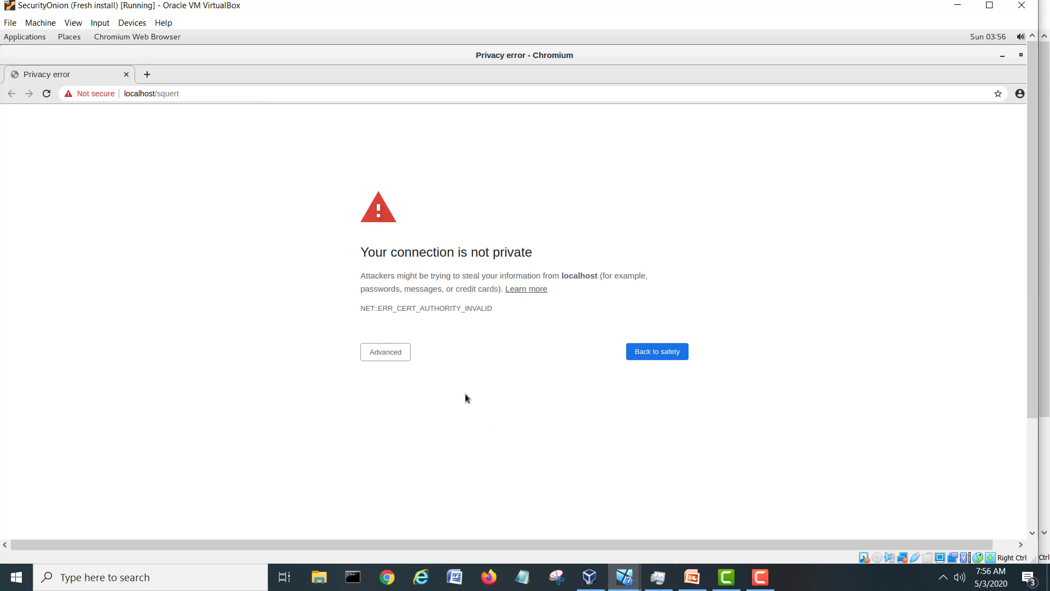
Bypass the localhost/squert certificate warning and log in to Squert with the analyst's username and password.
{"action": "left_click", "coordinate": [402, 353]}
{"action": "left_click", "coordinate": [402, 436]}
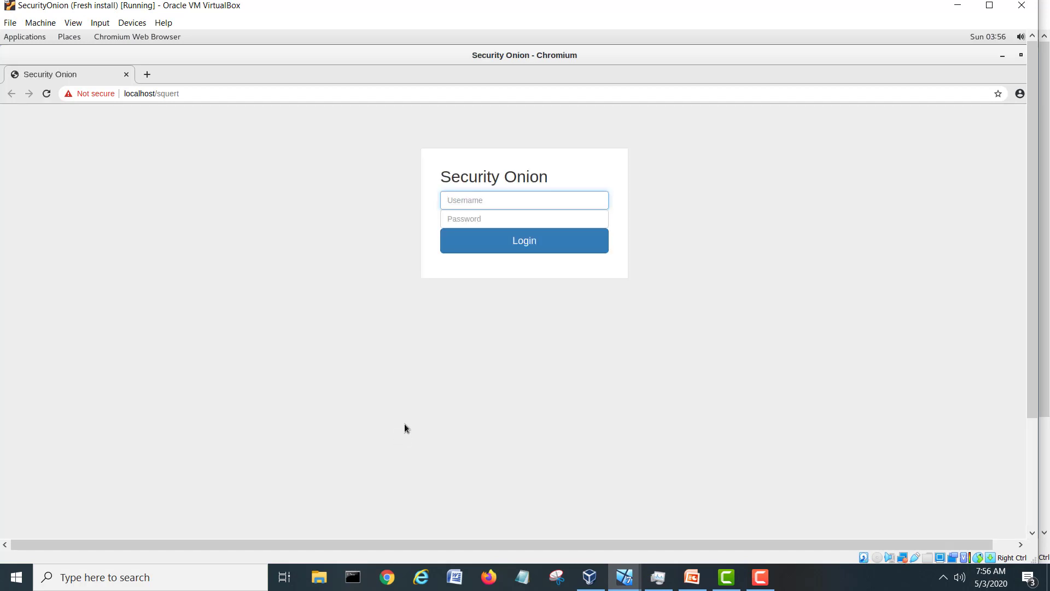
{"action": "type", "text": "shehzad"}
{"action": "key", "text": "Tab"}
{"action": "type", "text": "****"}
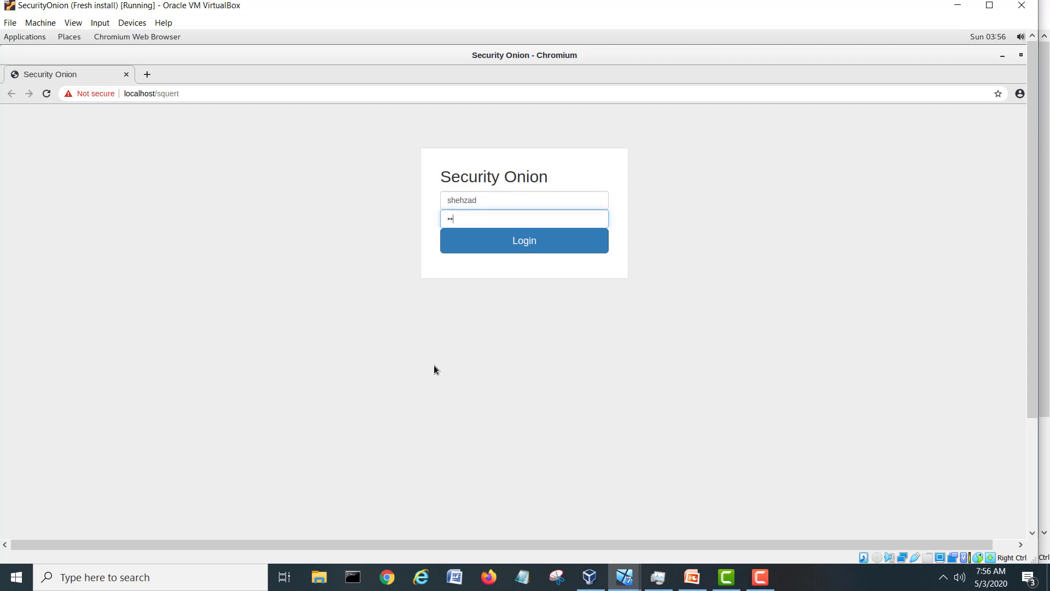
{"action": "type", "text": "***"}
{"action": "left_click", "coordinate": [525, 246]}
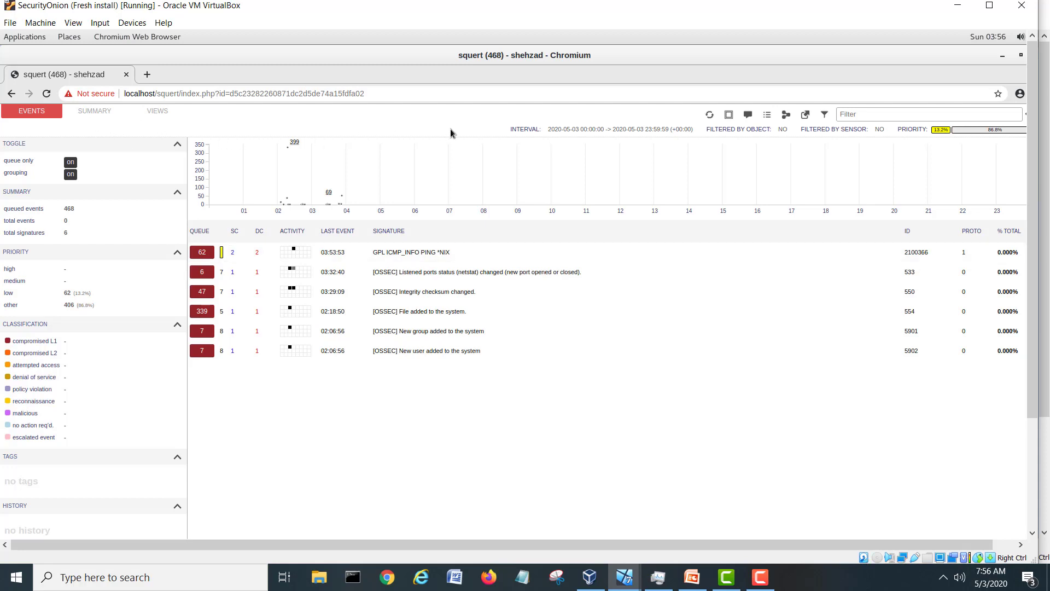
Ungroup and refresh Squert's events to list individual 10.10.10.4 to 10.10.10.2 ping alerts.
{"action": "left_click", "coordinate": [534, 131]}
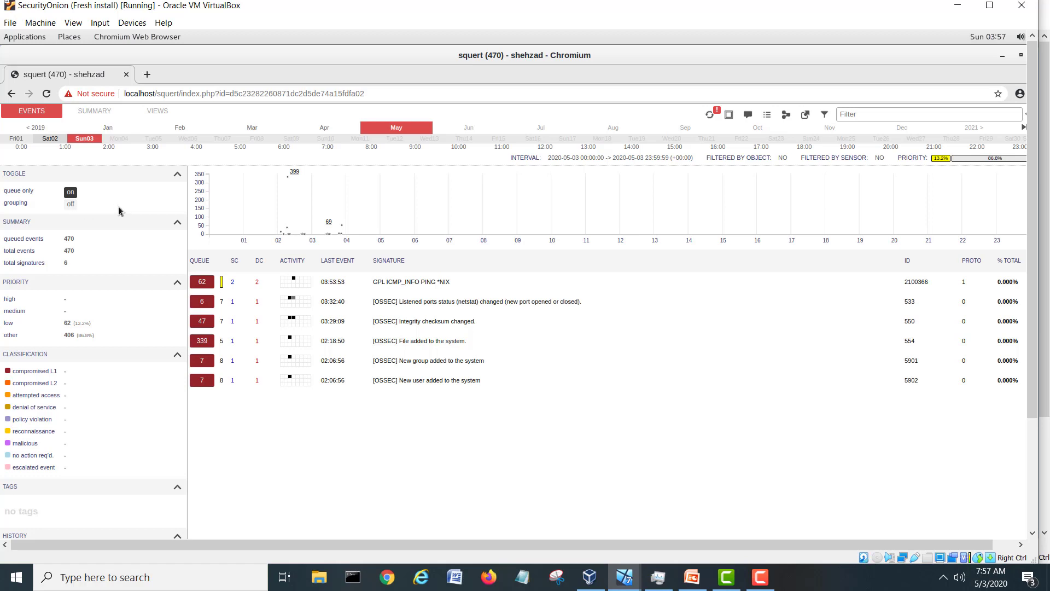
{"action": "left_click", "coordinate": [710, 114]}
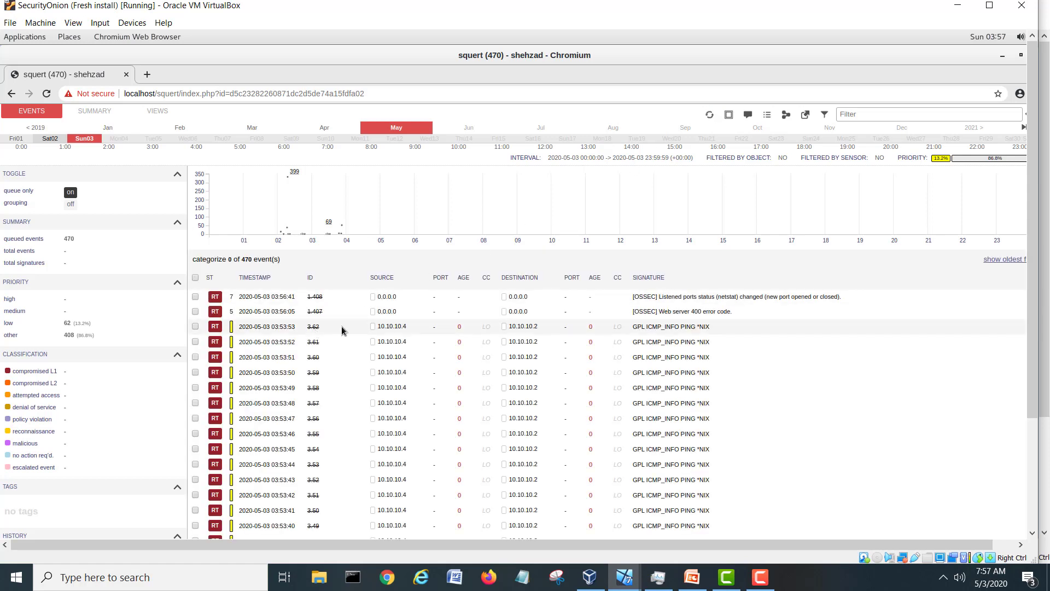
{"action": "left_click_drag", "start_coordinate": [1035, 197], "coordinate": [1043, 298]}
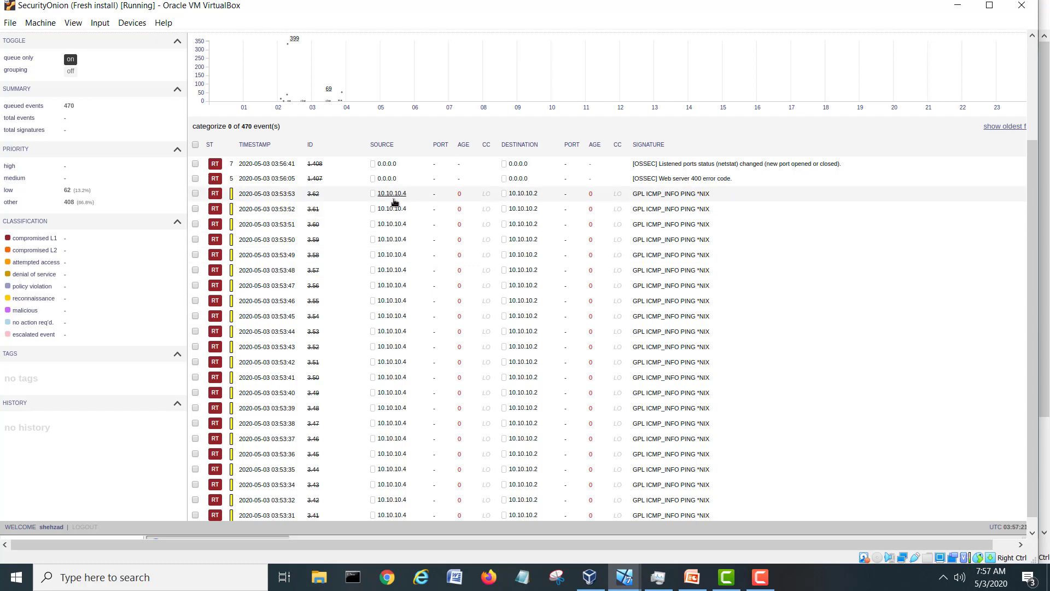
{"action": "scroll", "coordinate": [411, 263], "scroll_direction": "down", "scroll_amount": 3}
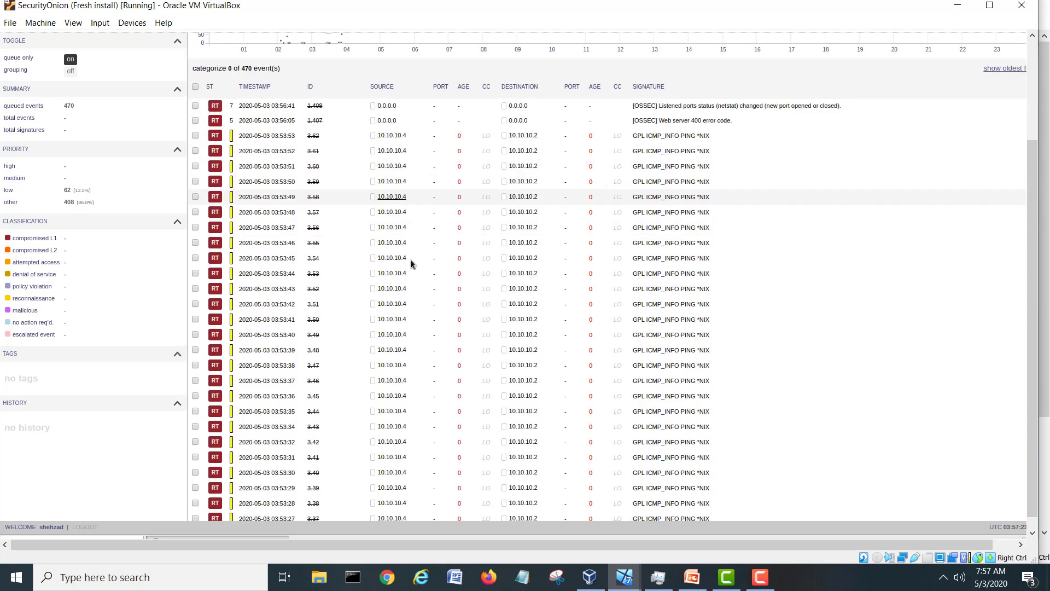
{"action": "scroll", "coordinate": [412, 263], "scroll_direction": "down", "scroll_amount": 5}
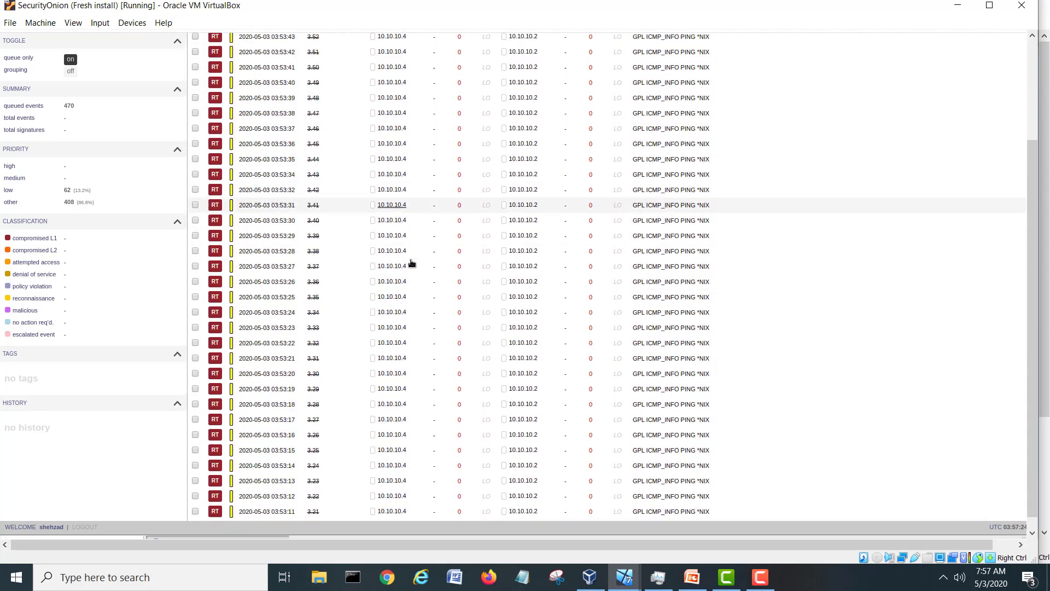
{"action": "scroll", "coordinate": [412, 265], "scroll_direction": "down", "scroll_amount": 4}
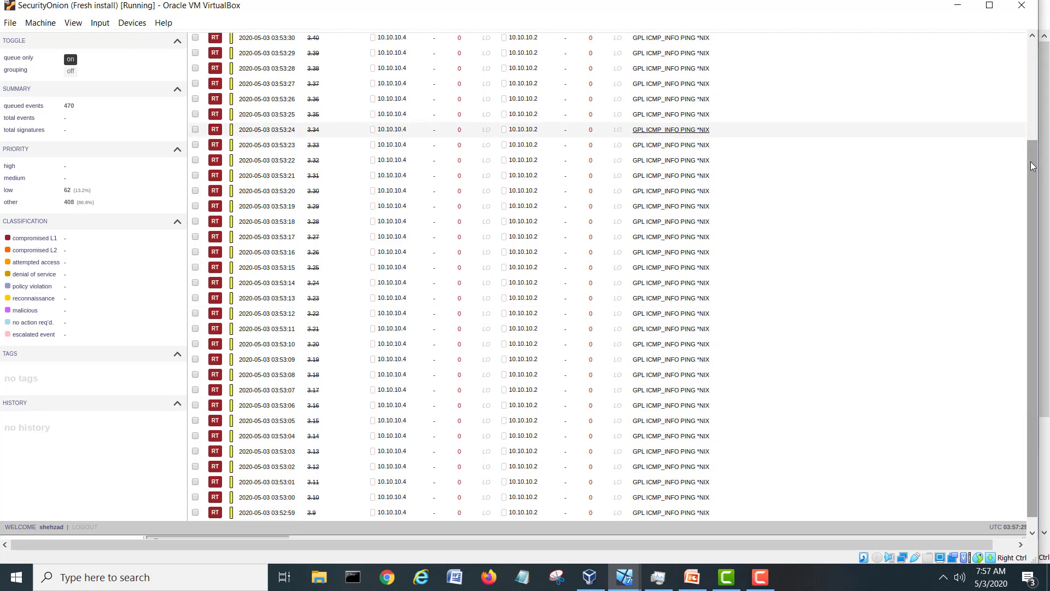
{"action": "left_click", "coordinate": [1034, 128]}
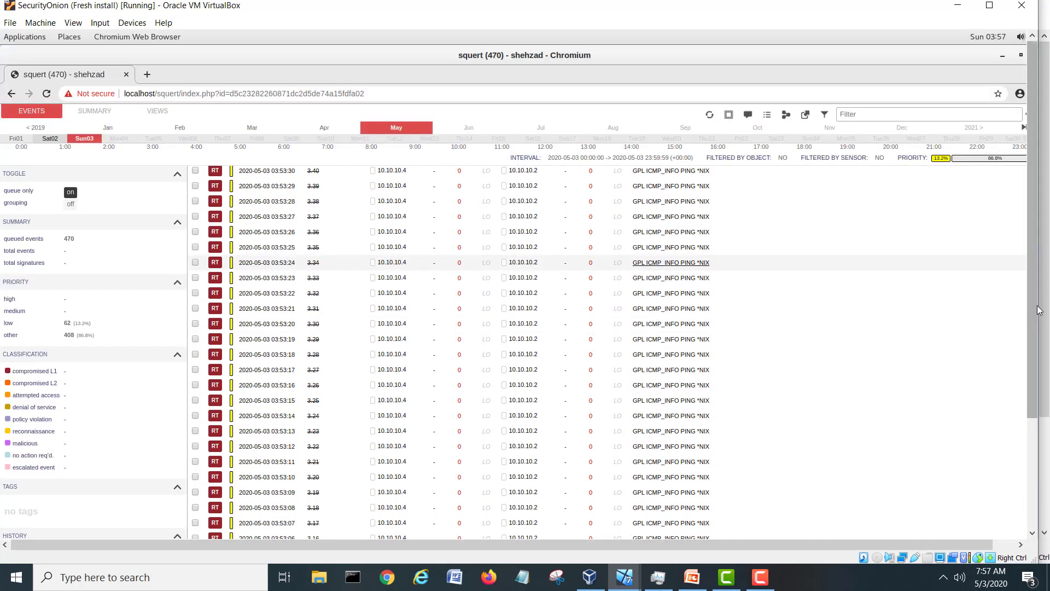
{"action": "left_click_drag", "start_coordinate": [1033, 298], "coordinate": [1049, 449]}
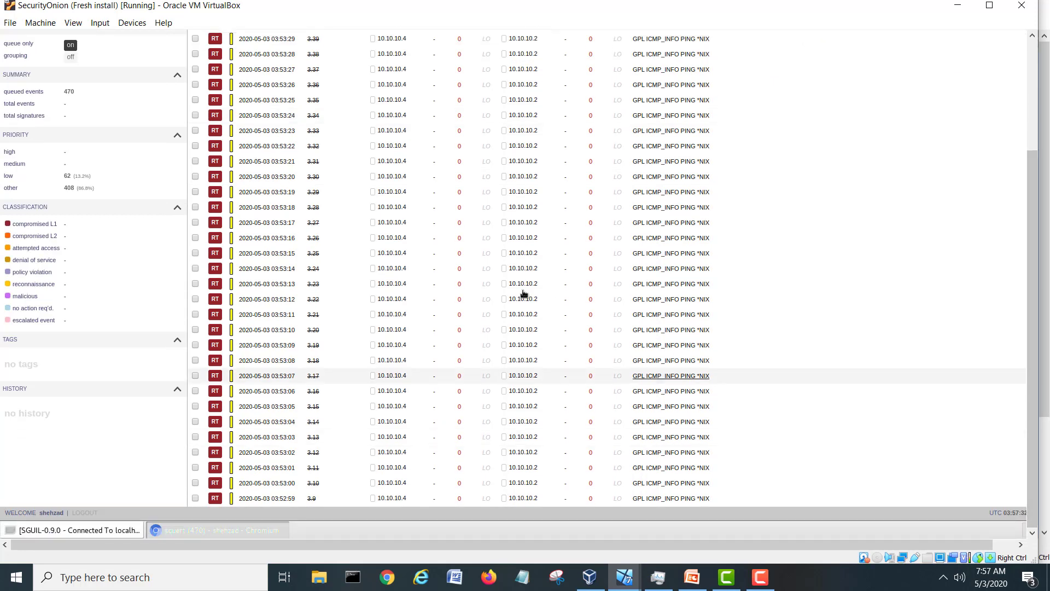
{"action": "scroll", "coordinate": [407, 316], "scroll_direction": "down", "scroll_amount": 5}
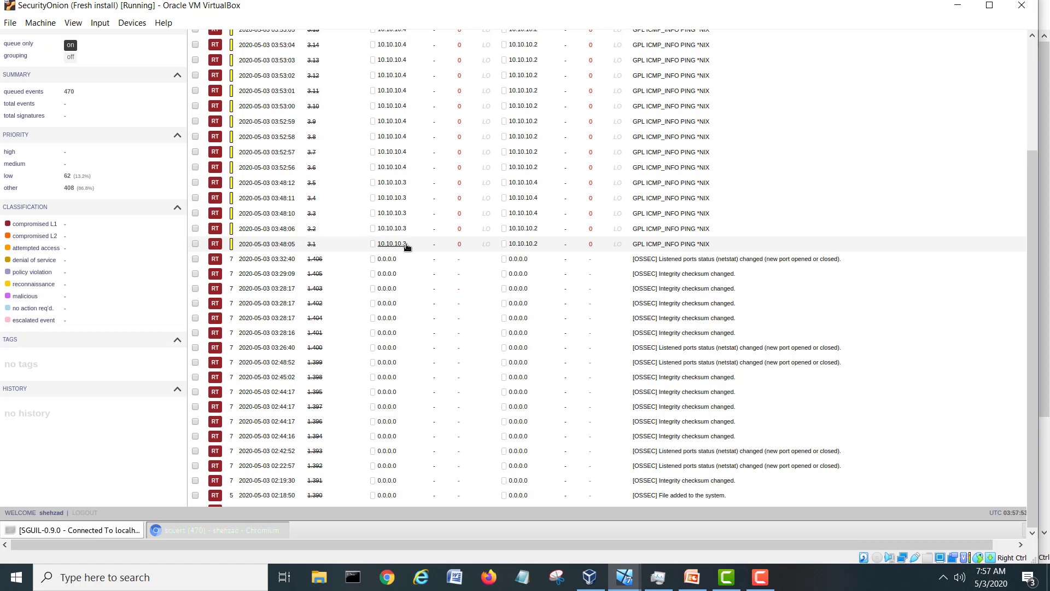
Look up IPs 10.10.10.3 and 10.10.10.2 in Squert, sending 10.10.10.2 to Kibana.
{"action": "left_click", "coordinate": [525, 245]}
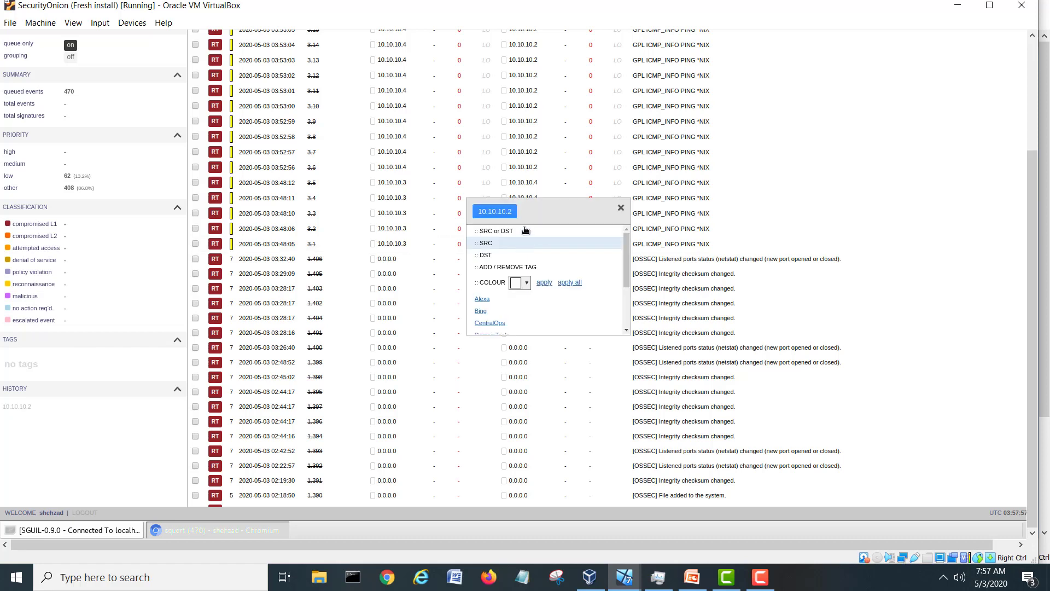
{"action": "left_click_drag", "start_coordinate": [626, 253], "coordinate": [621, 312]}
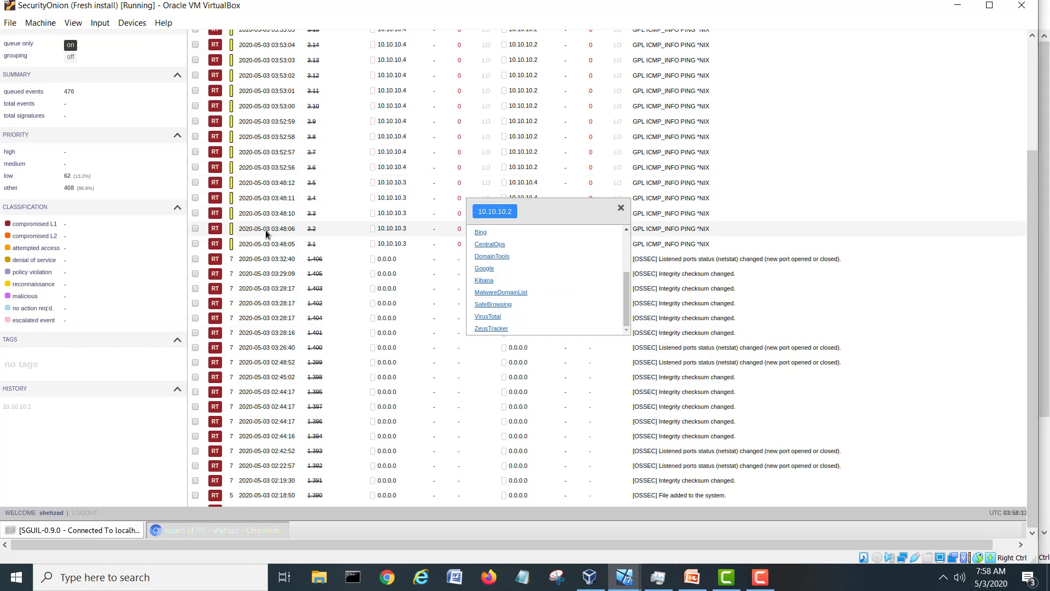
{"action": "left_click", "coordinate": [399, 229]}
{"action": "left_click", "coordinate": [400, 230]}
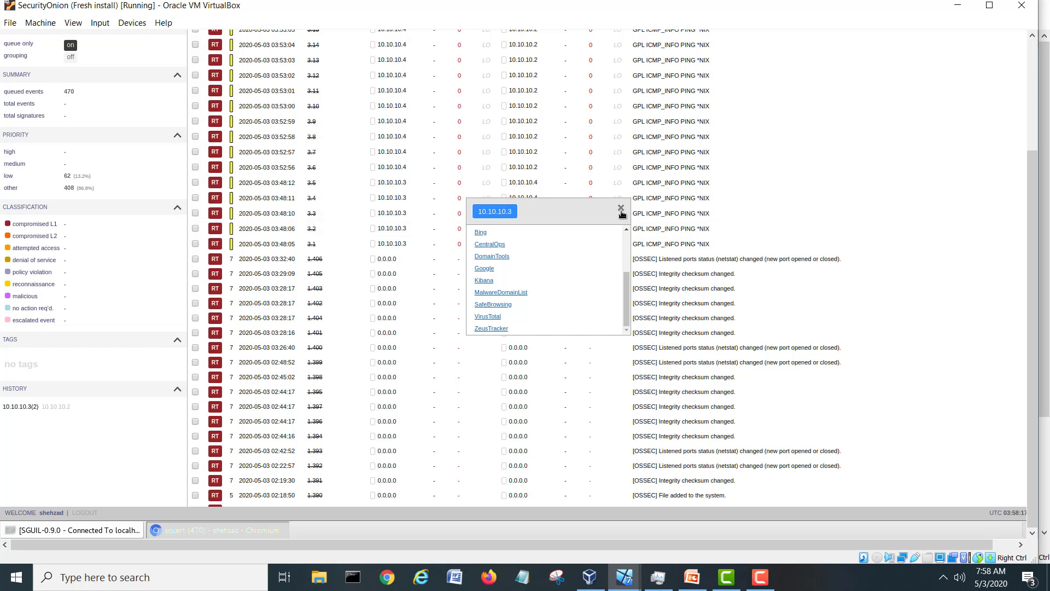
{"action": "left_click", "coordinate": [494, 238]}
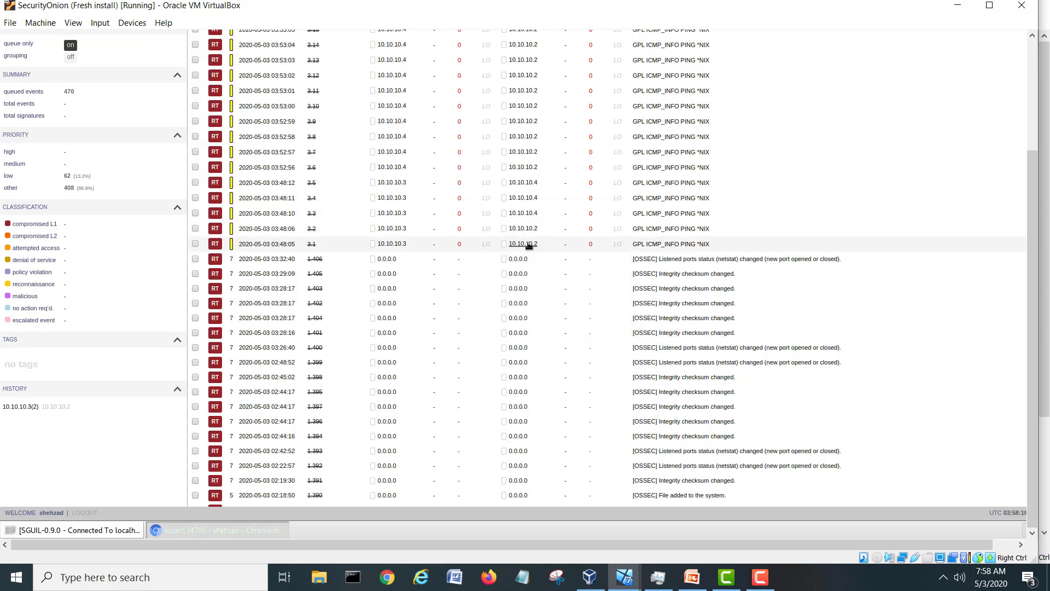
{"action": "left_click", "coordinate": [528, 245]}
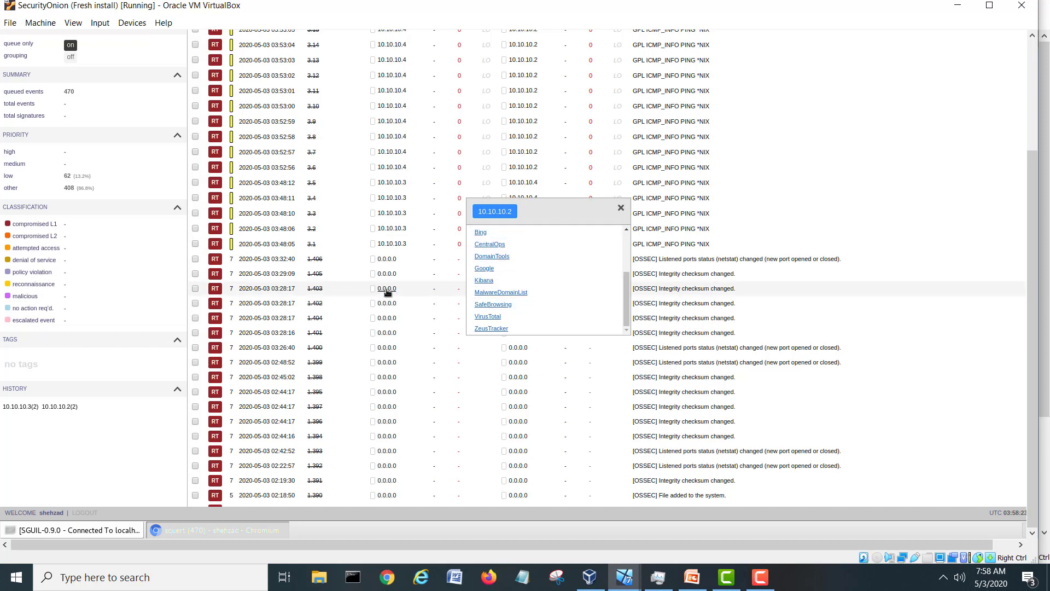
{"action": "left_click", "coordinate": [481, 281]}
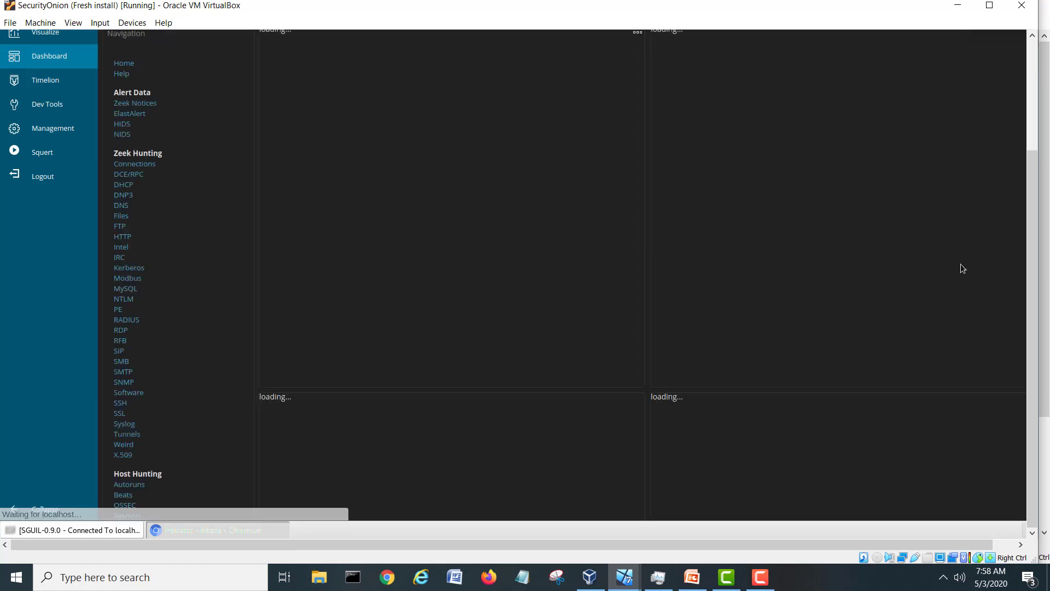
Review Kibana's 10.10.10.2 Indicator dashboard: bro_dns 93, snort 59, bro_conn 13.
{"action": "left_click_drag", "start_coordinate": [1032, 264], "coordinate": [1044, 153]}
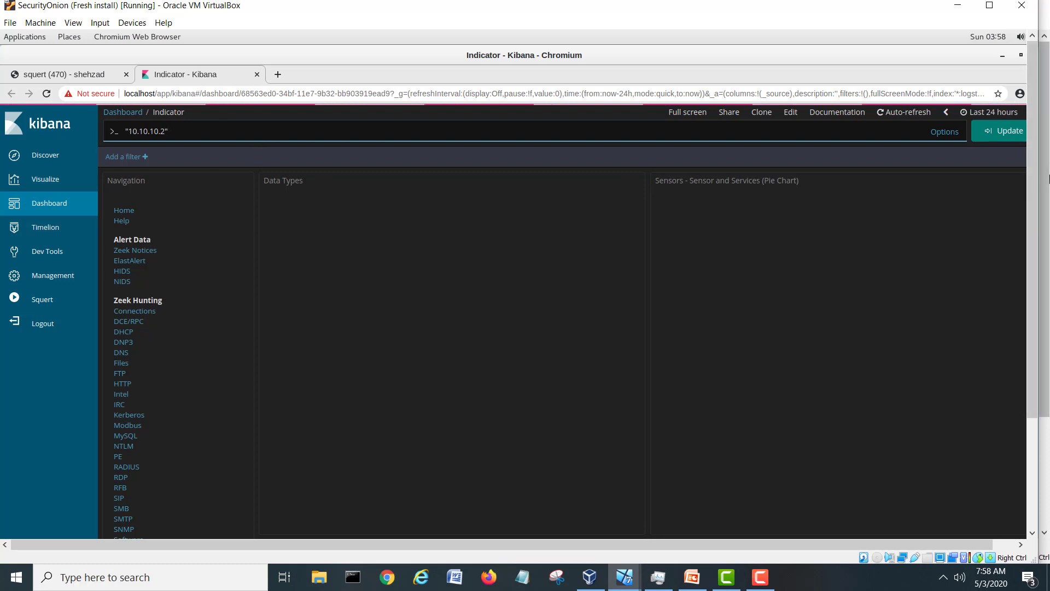
{"action": "left_click_drag", "start_coordinate": [1034, 159], "coordinate": [993, 386]}
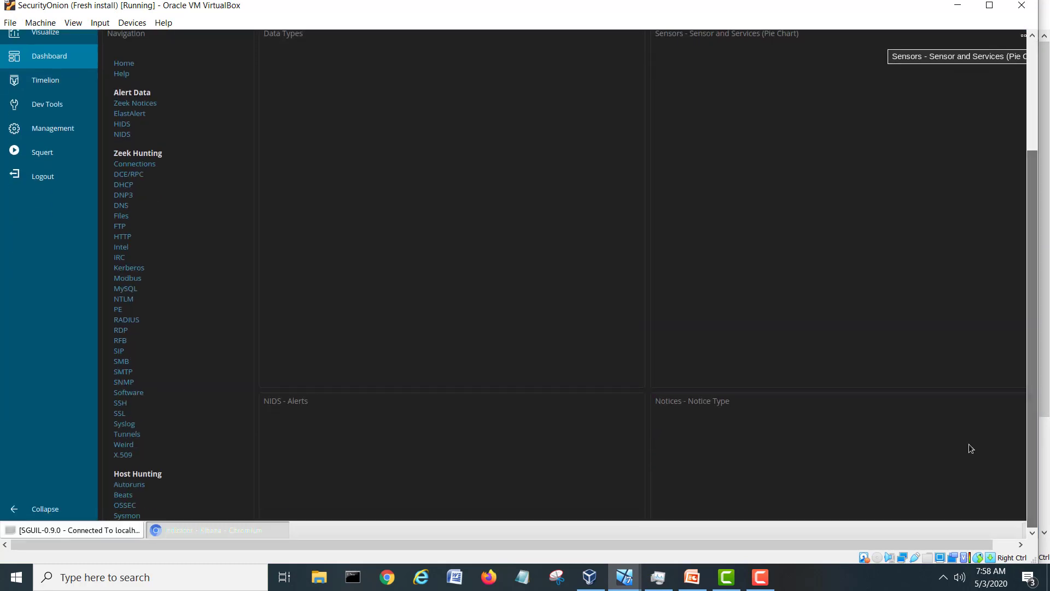
{"action": "left_click_drag", "start_coordinate": [948, 543], "coordinate": [1005, 546]}
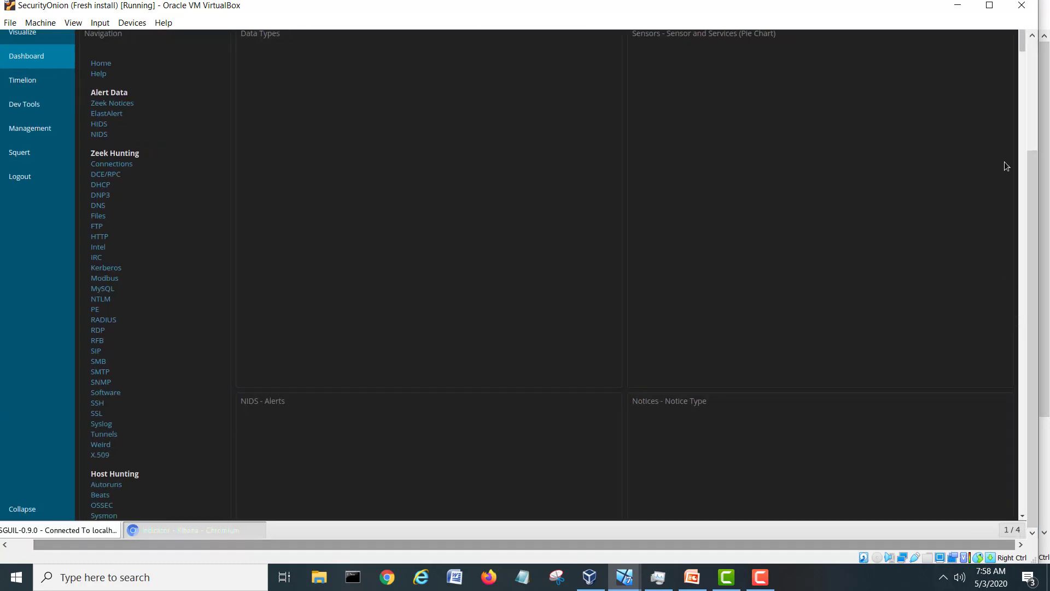
{"action": "left_click_drag", "start_coordinate": [1024, 48], "coordinate": [1025, 25]}
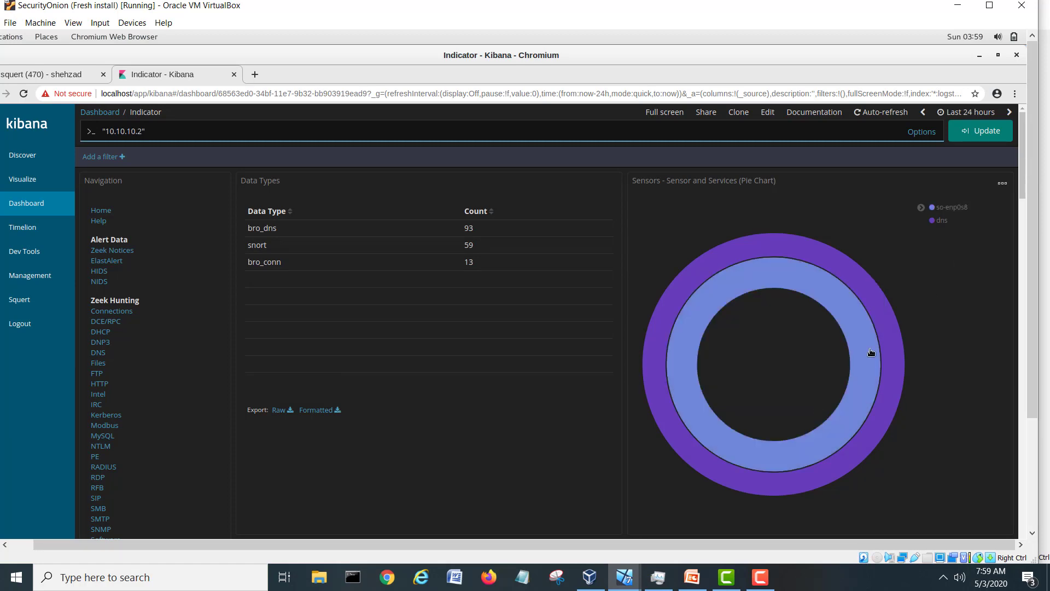
Scroll to All Logs and expand the latest 10.10.10.4 to 10.10.10.2 ping entry.
{"action": "scroll", "coordinate": [1023, 154], "scroll_direction": "down", "scroll_amount": 4}
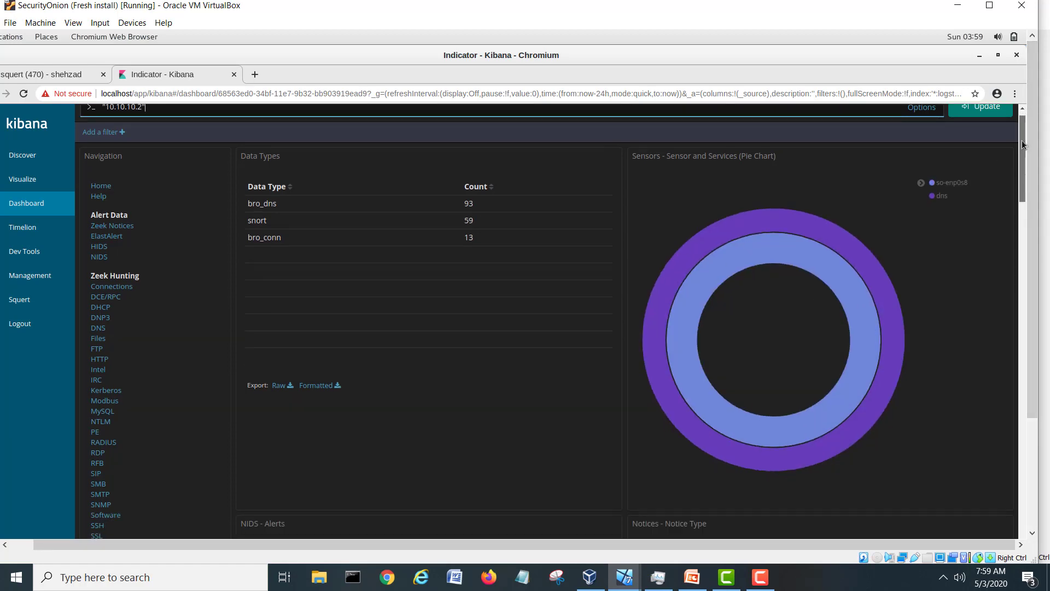
{"action": "scroll", "coordinate": [1023, 154], "scroll_direction": "down", "scroll_amount": 9}
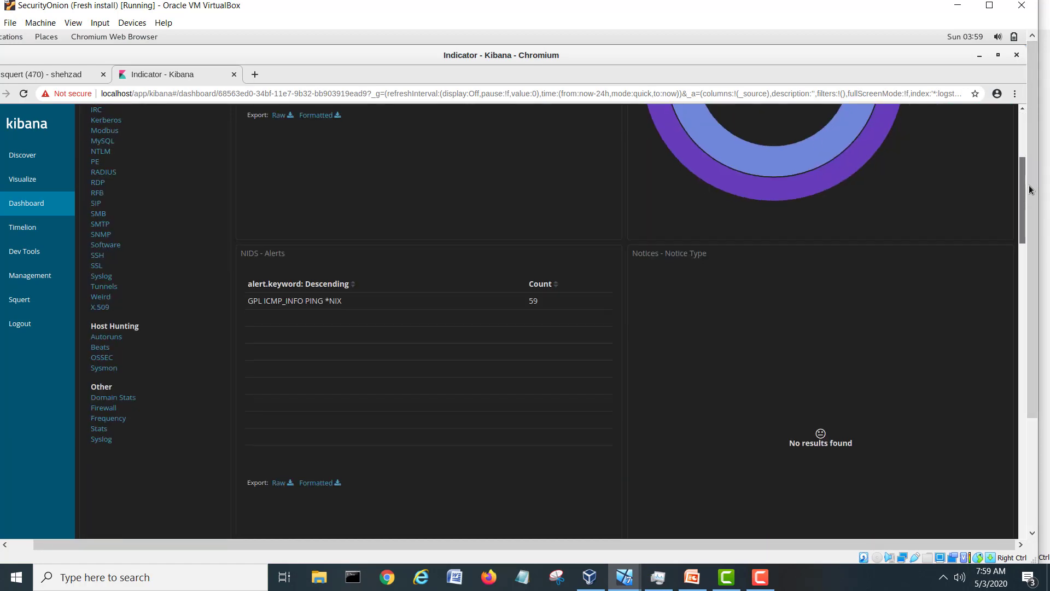
{"action": "left_click_drag", "start_coordinate": [1029, 207], "coordinate": [1027, 305]}
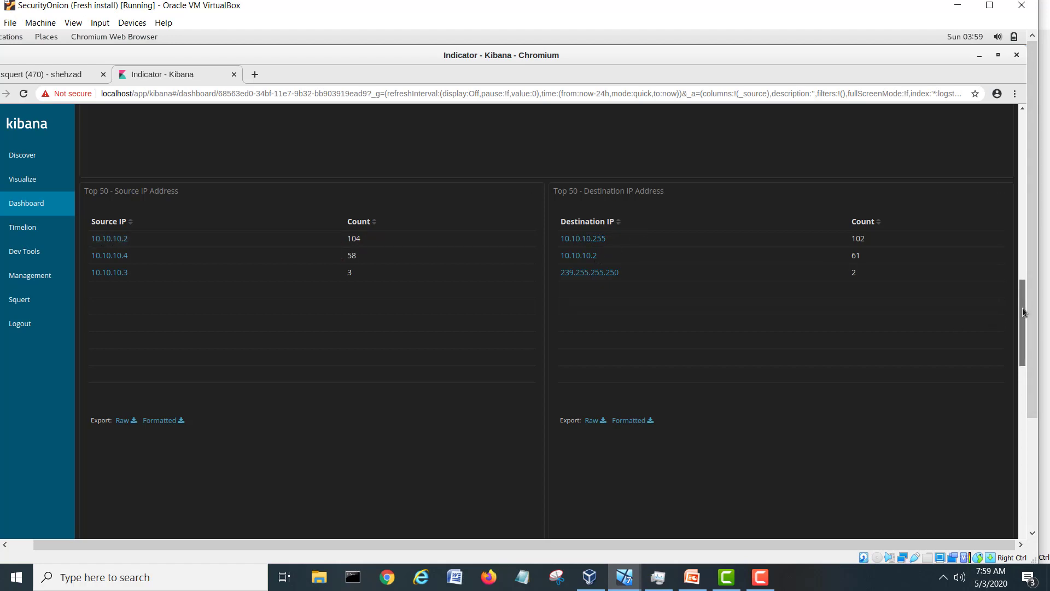
{"action": "left_click_drag", "start_coordinate": [1021, 298], "coordinate": [1024, 409]}
{"action": "left_click_drag", "start_coordinate": [1023, 409], "coordinate": [1025, 544]}
{"action": "scroll", "coordinate": [846, 374], "scroll_direction": "down", "scroll_amount": 2}
{"action": "scroll", "coordinate": [845, 370], "scroll_direction": "down", "scroll_amount": 5}
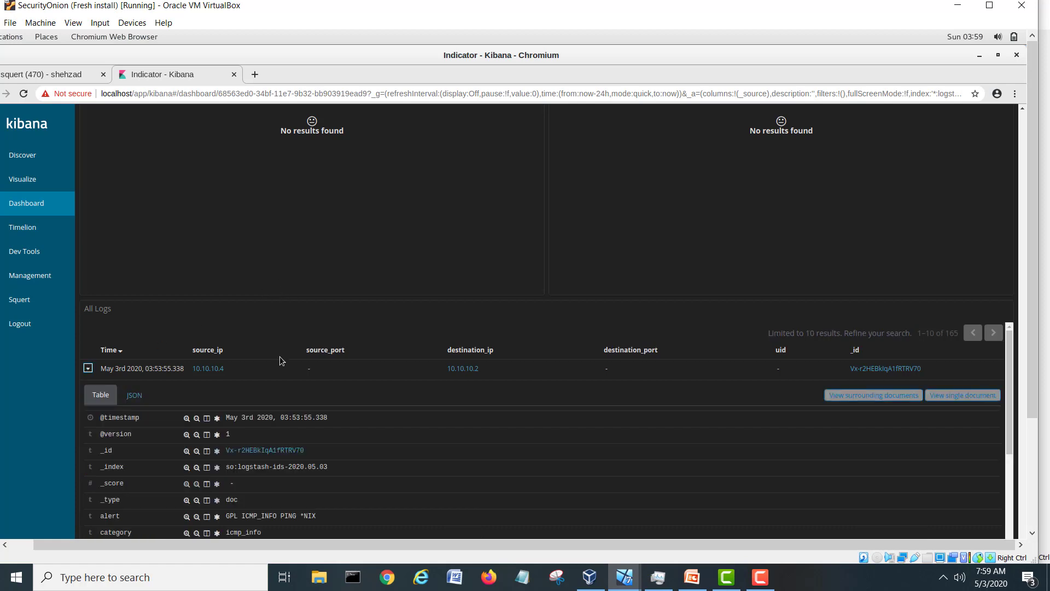
{"action": "scroll", "coordinate": [280, 359], "scroll_direction": "down", "scroll_amount": 4}
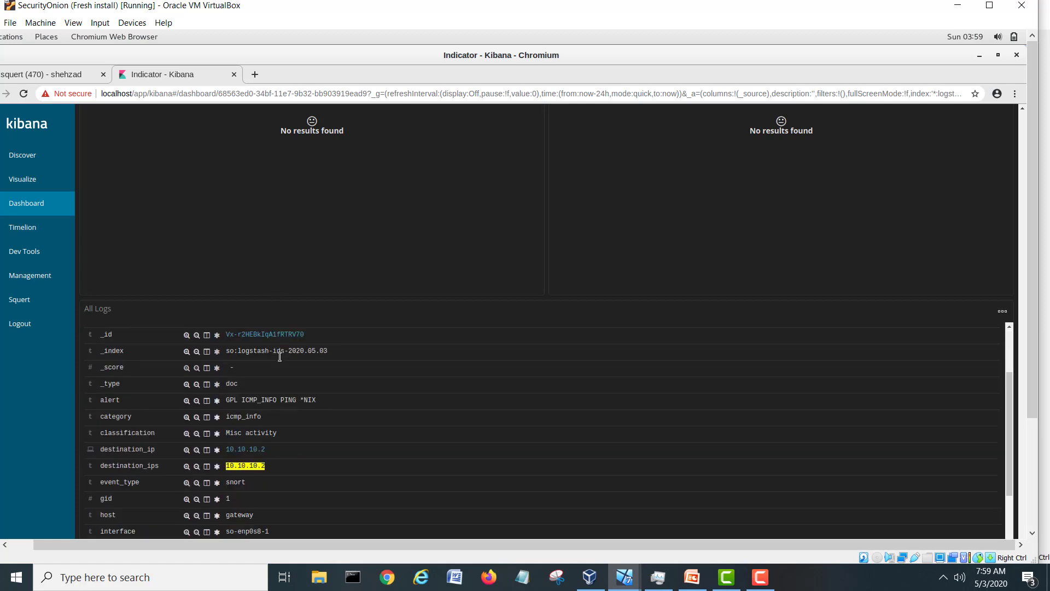
{"action": "scroll", "coordinate": [281, 355], "scroll_direction": "up", "scroll_amount": 1}
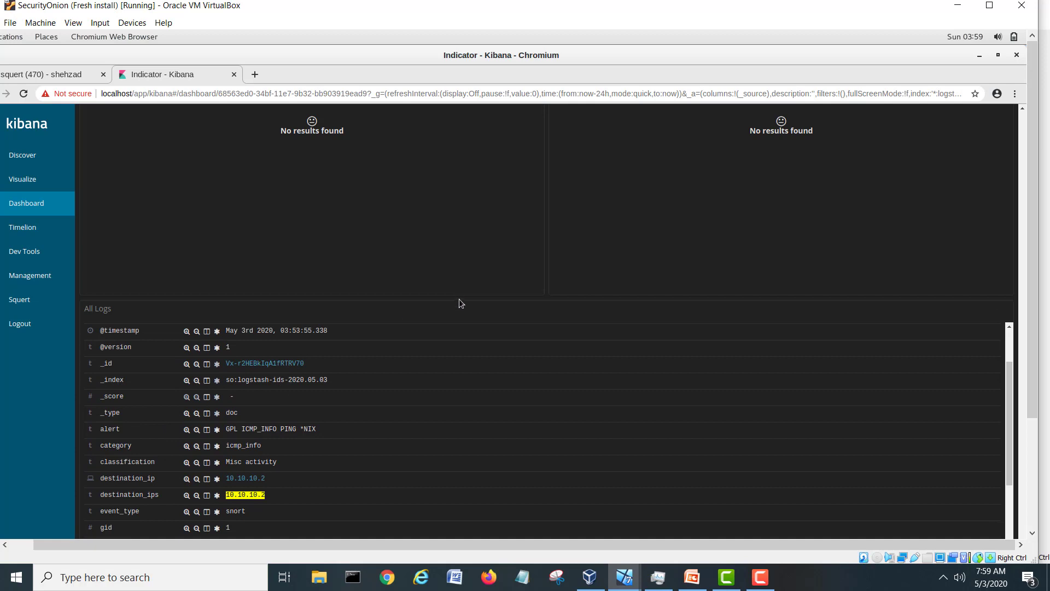
{"action": "left_click_drag", "start_coordinate": [459, 298], "coordinate": [458, 268]}
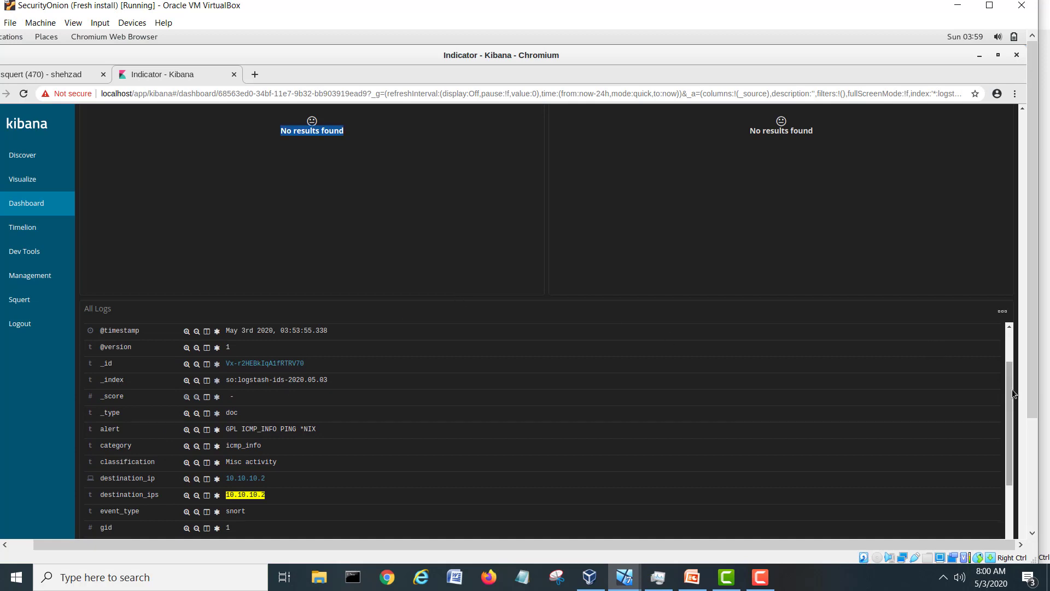
{"action": "left_click_drag", "start_coordinate": [1012, 394], "coordinate": [1010, 434]}
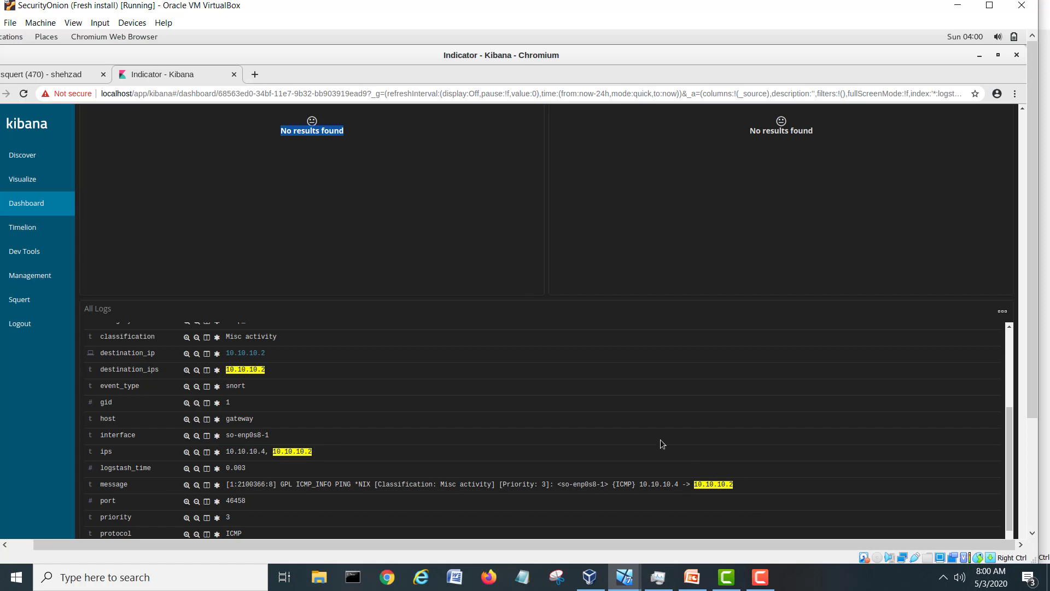
{"action": "scroll", "coordinate": [446, 407], "scroll_direction": "up", "scroll_amount": 1}
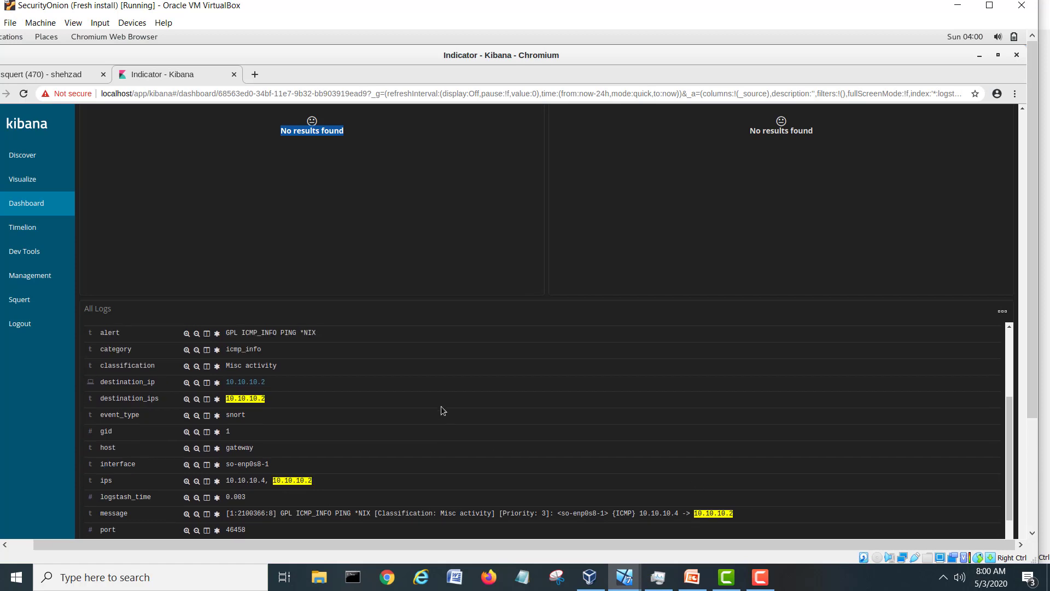
{"action": "scroll", "coordinate": [436, 406], "scroll_direction": "down", "scroll_amount": 5}
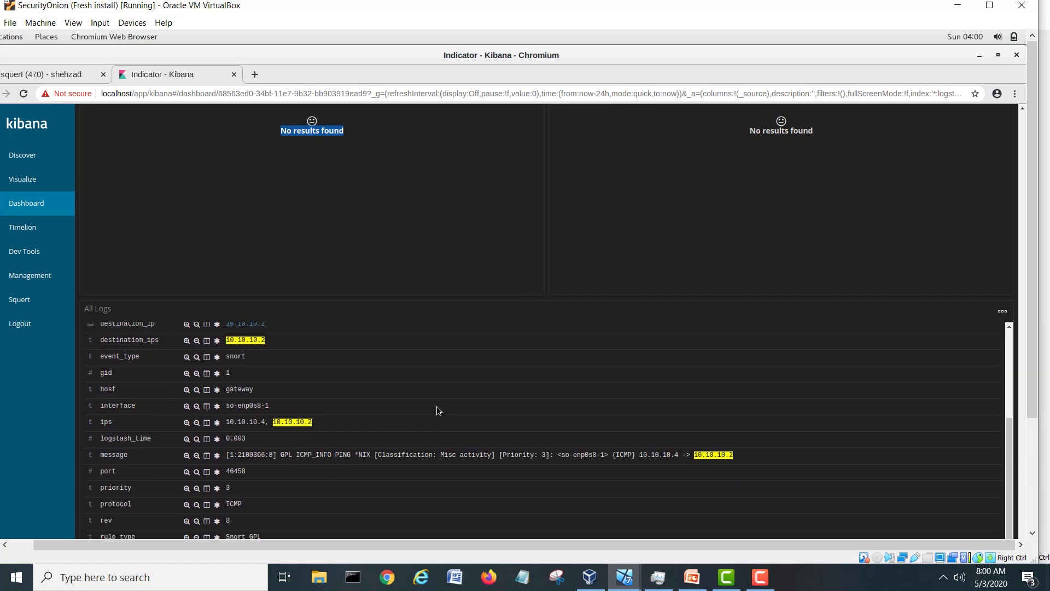
{"action": "scroll", "coordinate": [437, 406], "scroll_direction": "down", "scroll_amount": 4}
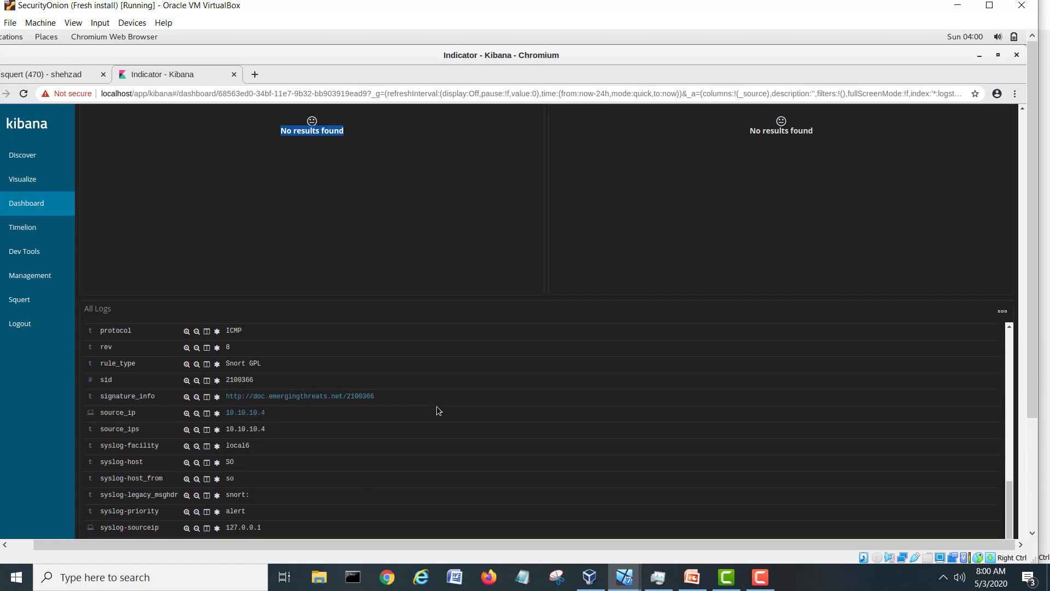
{"action": "scroll", "coordinate": [436, 406], "scroll_direction": "down", "scroll_amount": 2}
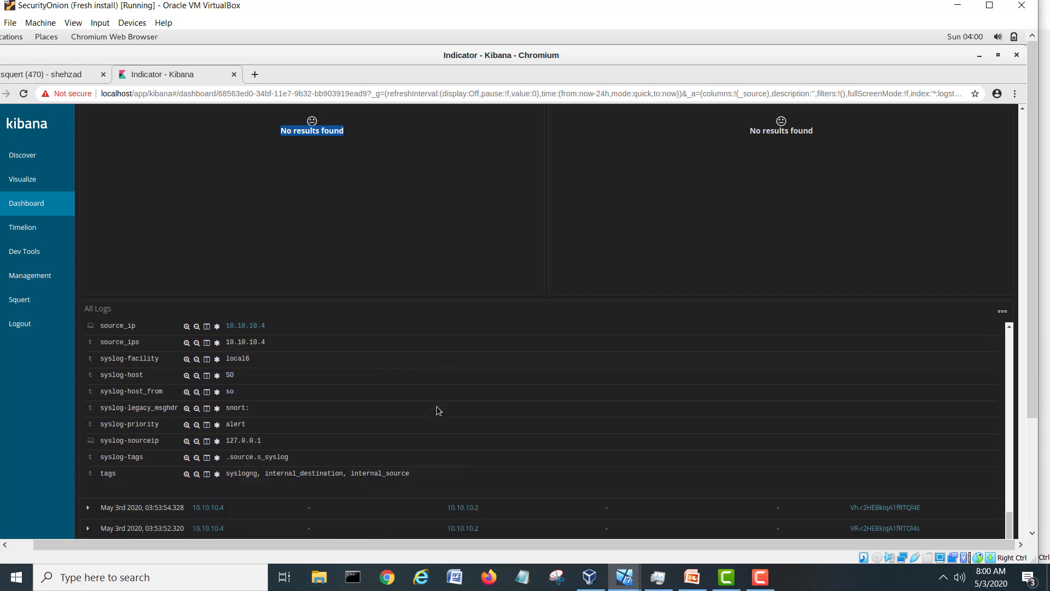
{"action": "scroll", "coordinate": [436, 406], "scroll_direction": "up", "scroll_amount": 6}
{"action": "scroll", "coordinate": [436, 406], "scroll_direction": "up", "scroll_amount": 8}
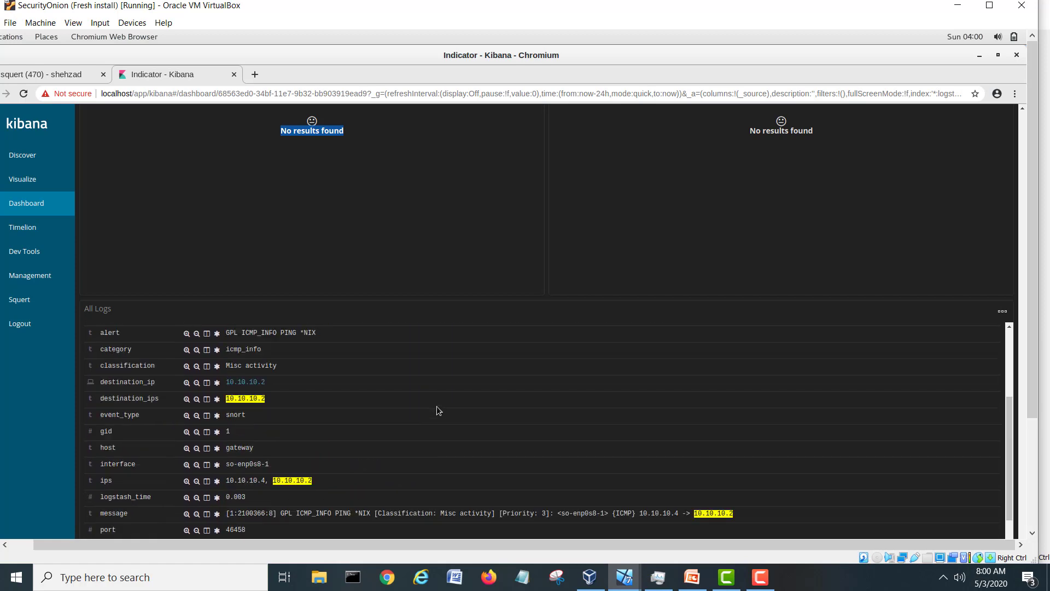
{"action": "left_click_drag", "start_coordinate": [1010, 384], "coordinate": [1017, 336]}
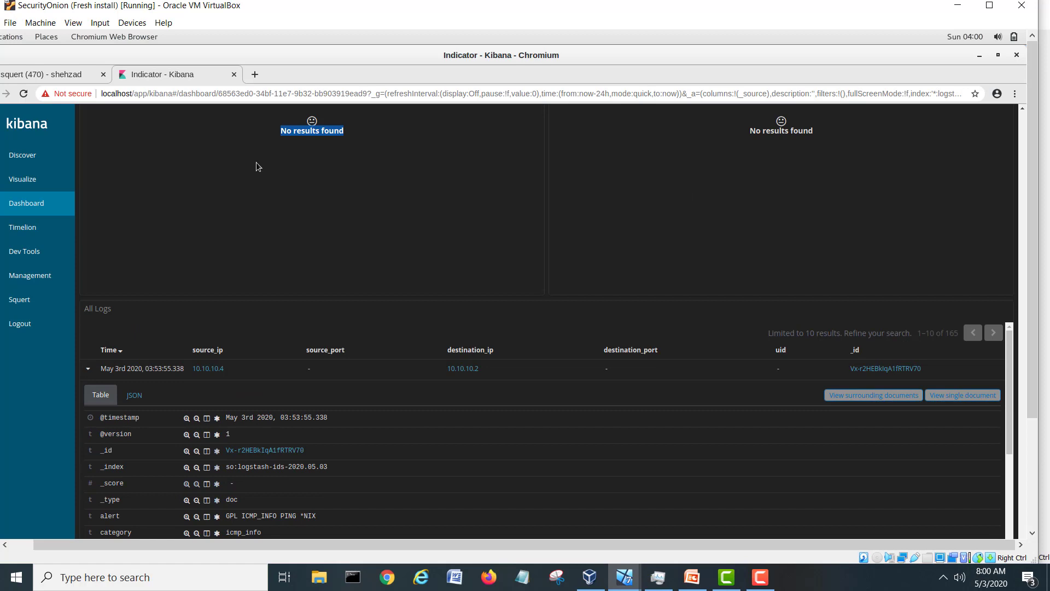
Close the Kibana and Squert browser tabs and bring Sguil's event window back to front.
{"action": "left_click", "coordinate": [235, 76]}
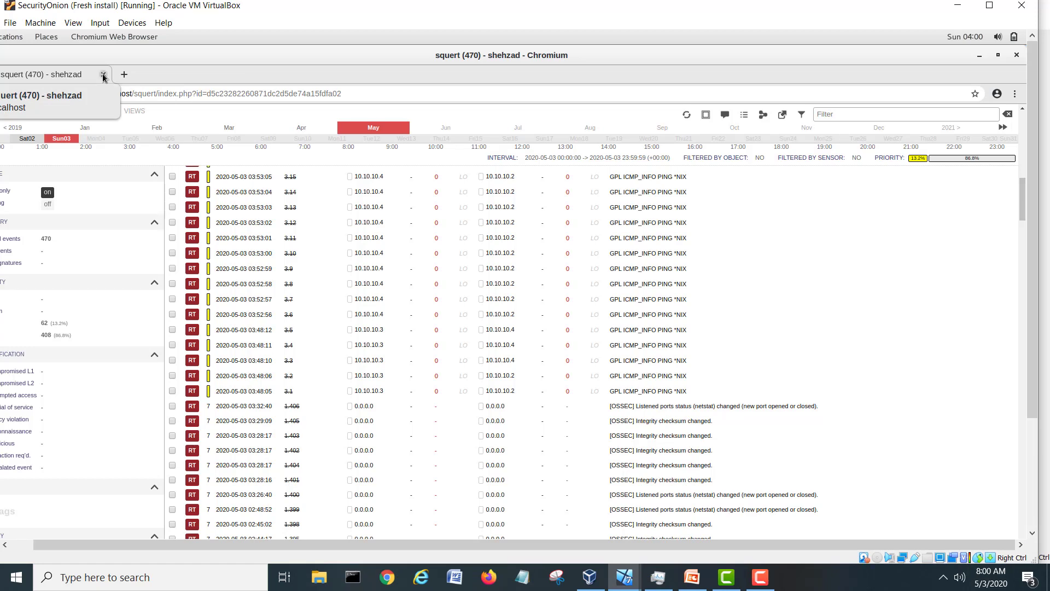
{"action": "left_click", "coordinate": [103, 76]}
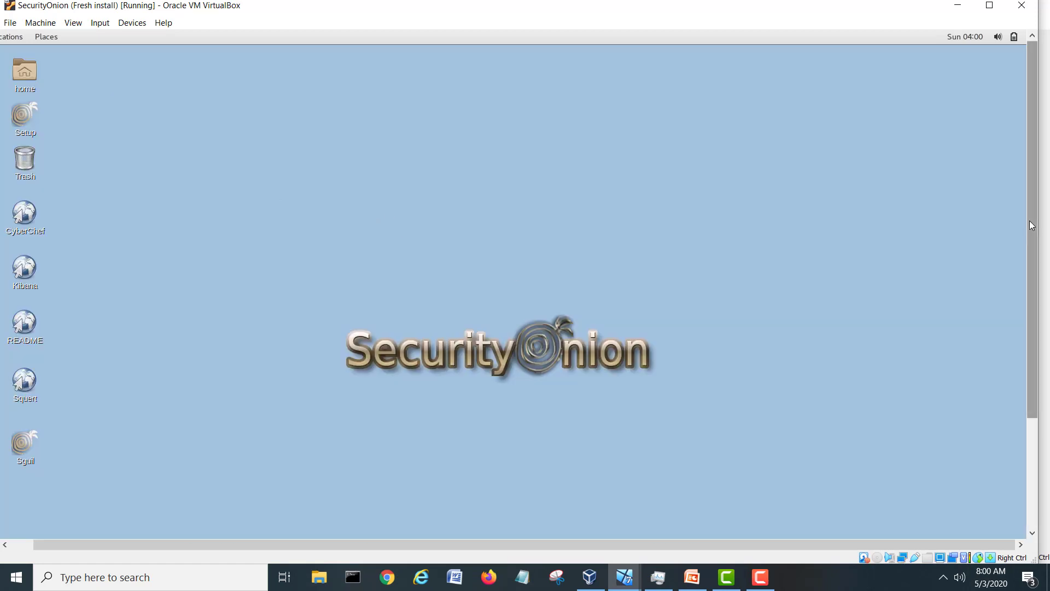
{"action": "scroll", "coordinate": [1032, 226], "scroll_direction": "down", "scroll_amount": 3}
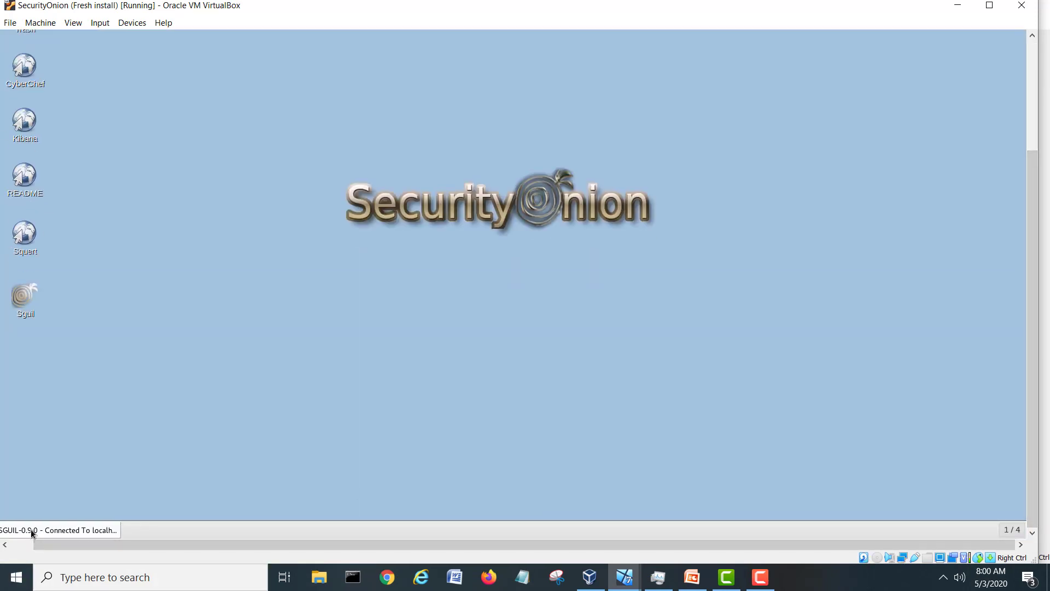
{"action": "left_click", "coordinate": [30, 530]}
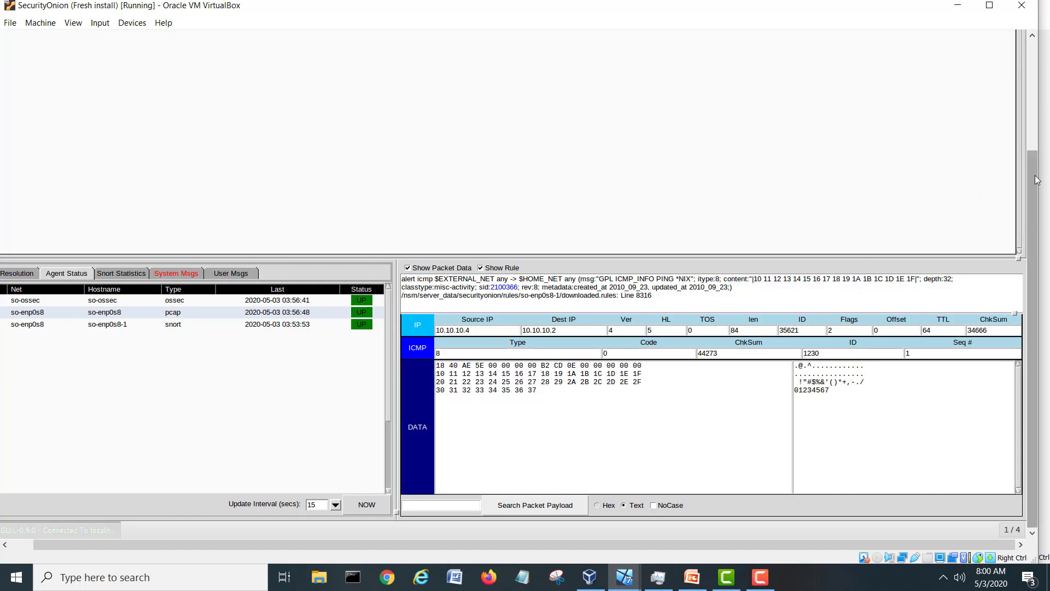
{"action": "scroll", "coordinate": [1037, 179], "scroll_direction": "up", "scroll_amount": 3}
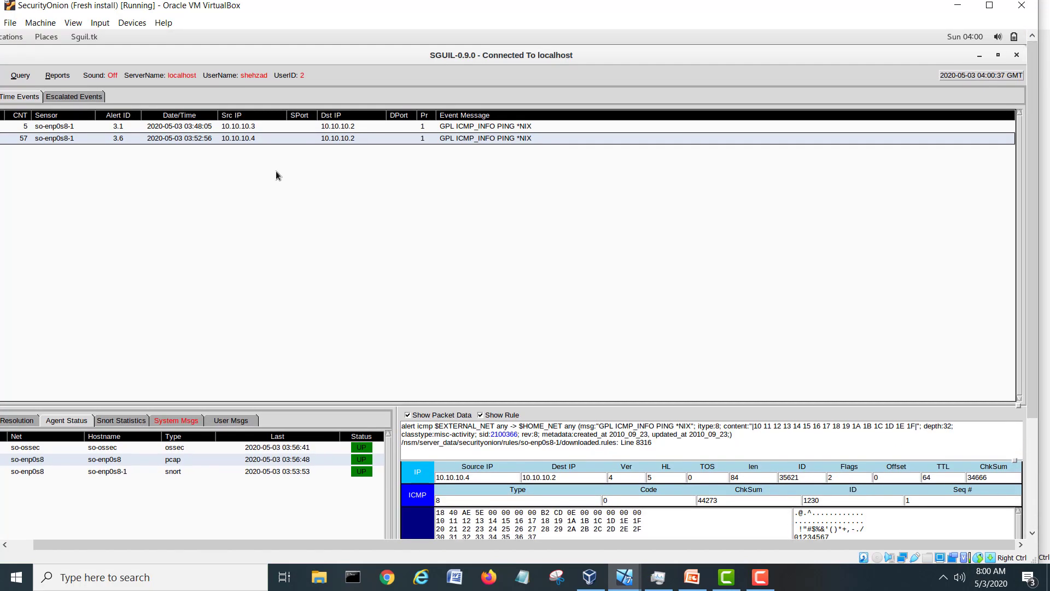
{"action": "left_click_drag", "start_coordinate": [392, 541], "coordinate": [283, 541]}
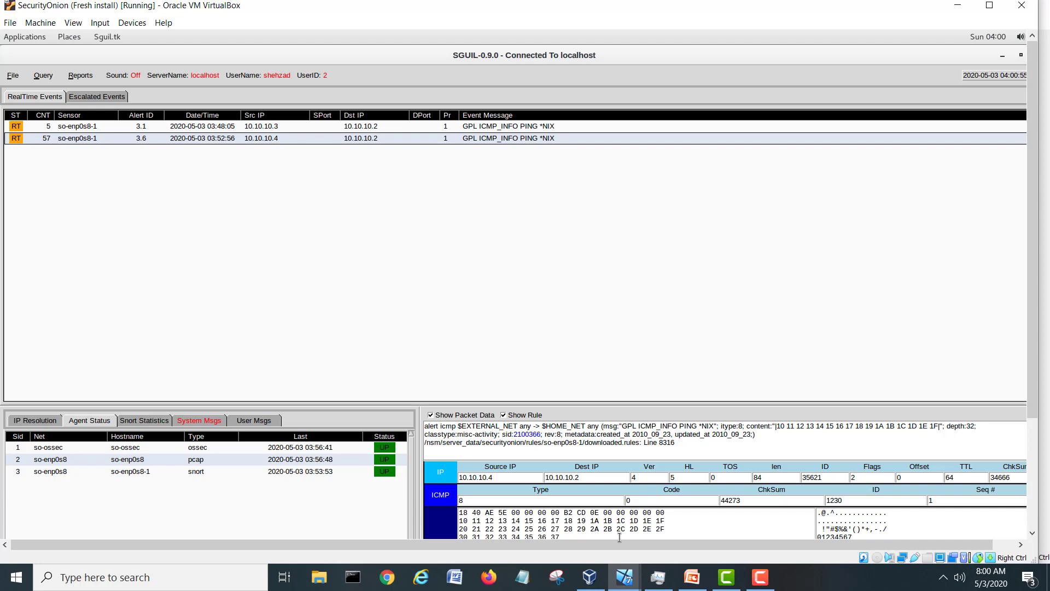
{"action": "mouse_move", "coordinate": [618, 586]}
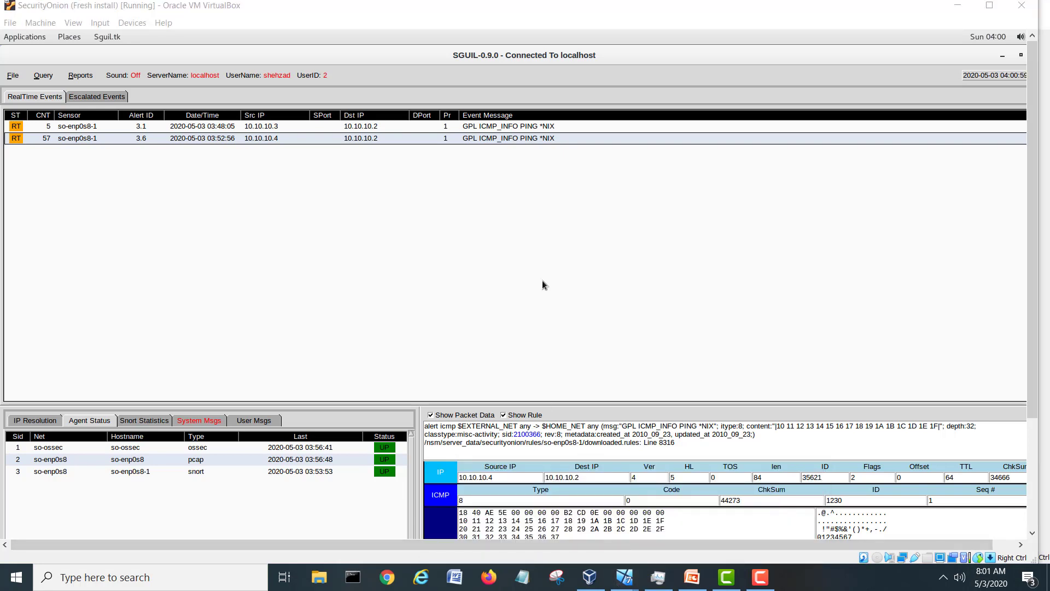
Switch to the Kali VM, log in with the password, and close the ping terminal.
{"action": "left_click", "coordinate": [599, 520]}
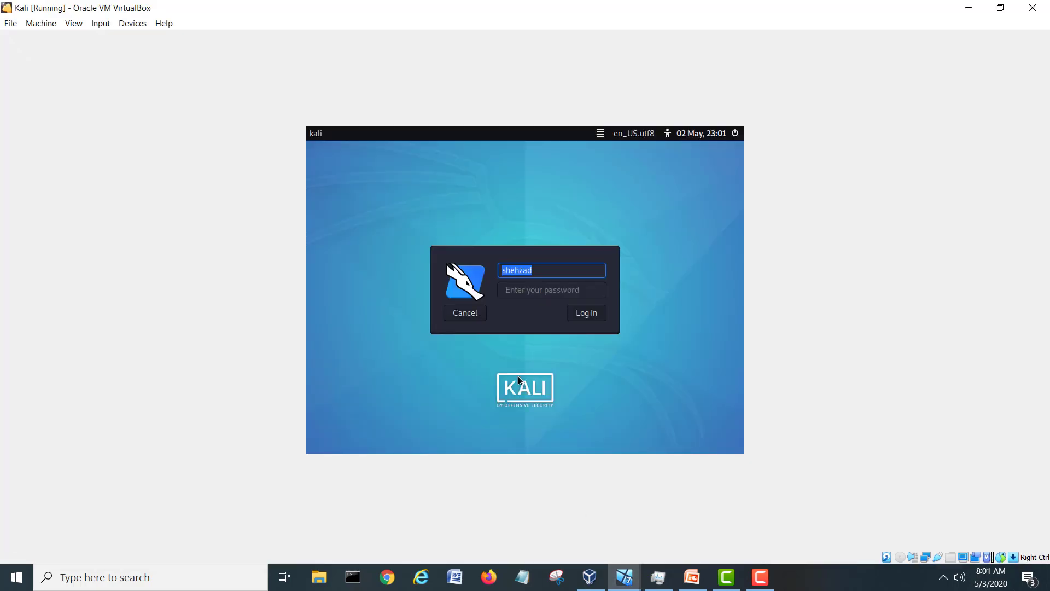
{"action": "left_click", "coordinate": [521, 294]}
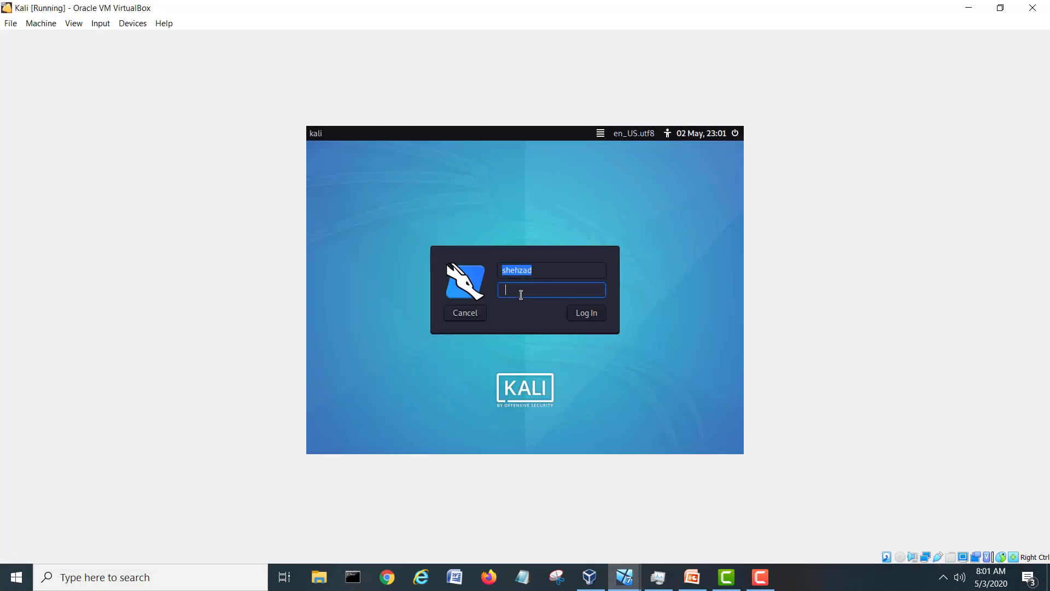
{"action": "type", "text": "•••••••"}
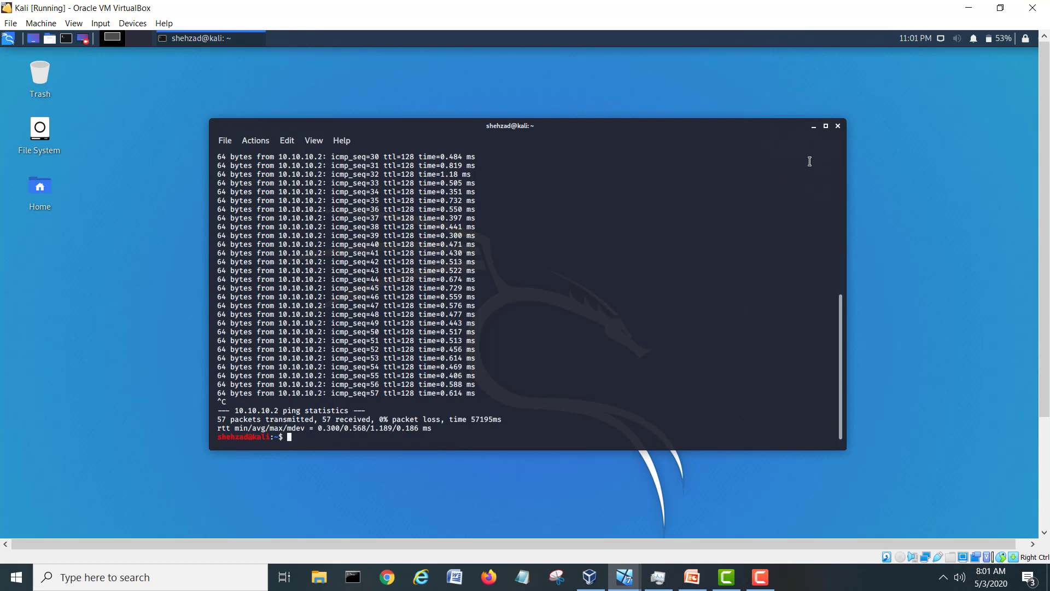
{"action": "left_click", "coordinate": [838, 126]}
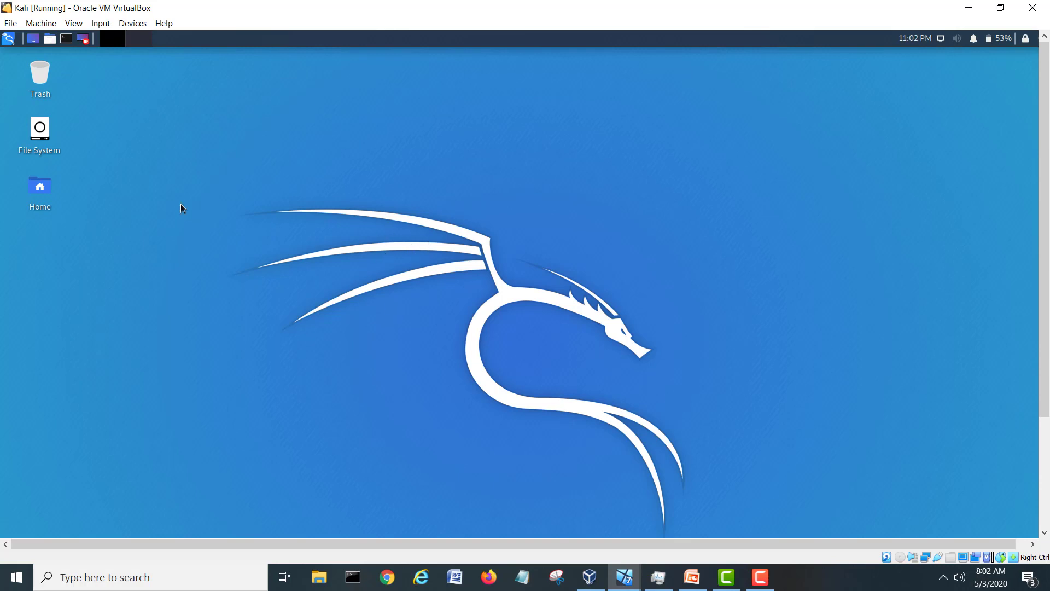
Launch nmap from Kali's 01 - Information Gathering menu.
{"action": "left_click", "coordinate": [8, 42]}
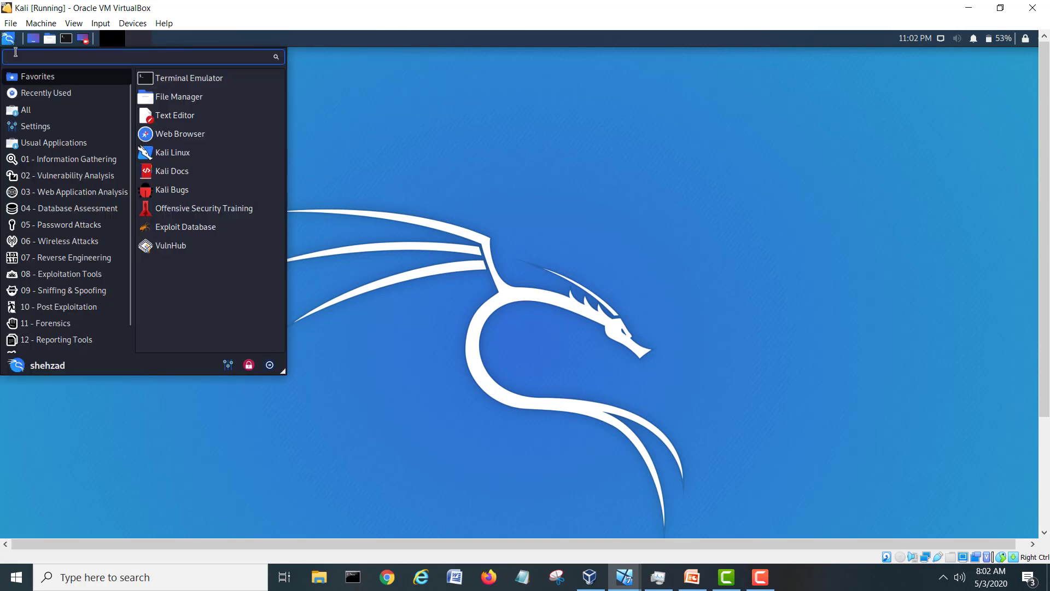
{"action": "left_click", "coordinate": [57, 163]}
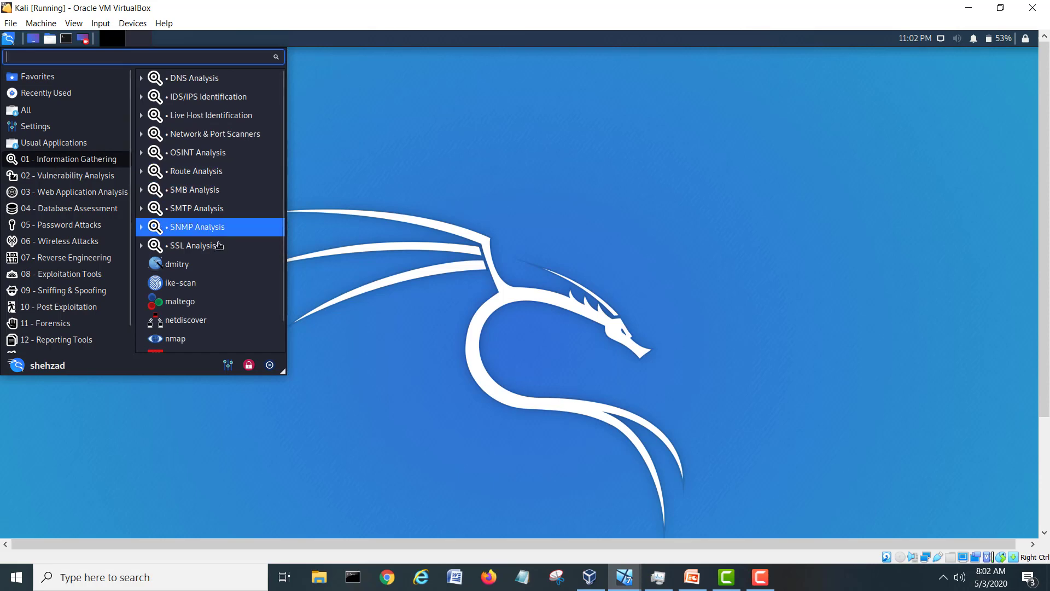
{"action": "left_click", "coordinate": [182, 340]}
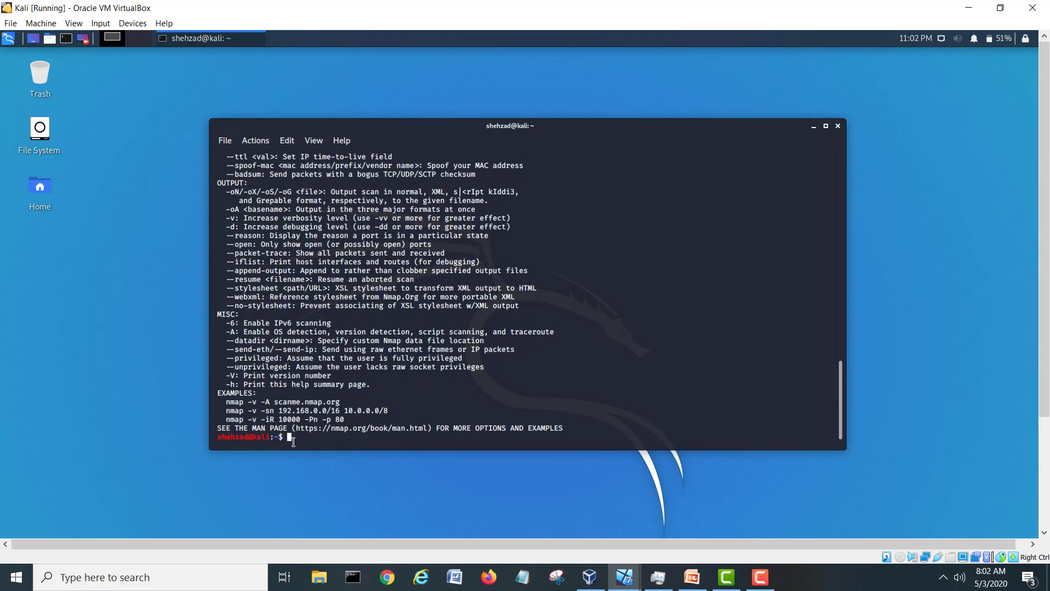
Run the mistyped command 'namp 10.10.10.2' in the Kali terminal.
{"action": "type", "text": "namp"}
{"action": "type", "text": "10.10.10.2"}
{"action": "key", "text": "Return"}
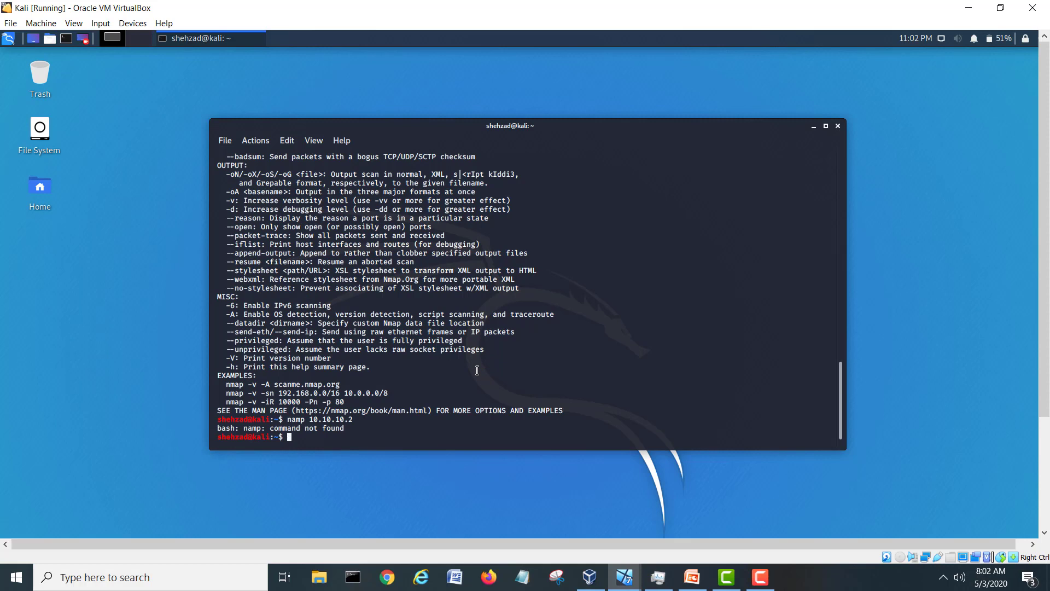
Correct the recalled command to 'nmap 10.10.10.2' and rerun the port scan.
{"action": "key", "text": "Up"}
{"action": "key", "text": "Left"}
{"action": "key", "text": "Left"}
{"action": "key", "text": "Left"}
{"action": "key", "text": "Left"}
{"action": "key", "text": "Left"}
{"action": "key", "text": "Left"}
{"action": "key", "text": "Left"}
{"action": "key", "text": "Left"}
{"action": "key", "text": "Left"}
{"action": "key", "text": "Left"}
{"action": "key", "text": "BackSpace"}
{"action": "key", "text": "BackSpace"}
{"action": "key", "text": "BackSpace"}
{"action": "key", "text": "BackSpace"}
{"action": "type", "text": "mao"}
{"action": "key", "text": "BackSpace"}
{"action": "type", "text": "p"}
{"action": "key", "text": "Right"}
{"action": "key", "text": "Right"}
{"action": "key", "text": "Right"}
{"action": "key", "text": "Right"}
{"action": "key", "text": "Right"}
{"action": "key", "text": "Right"}
{"action": "key", "text": "Right"}
{"action": "key", "text": "Right"}
{"action": "key", "text": "Right"}
{"action": "key", "text": "Right"}
{"action": "key", "text": "Right"}
{"action": "key", "text": "Return"}
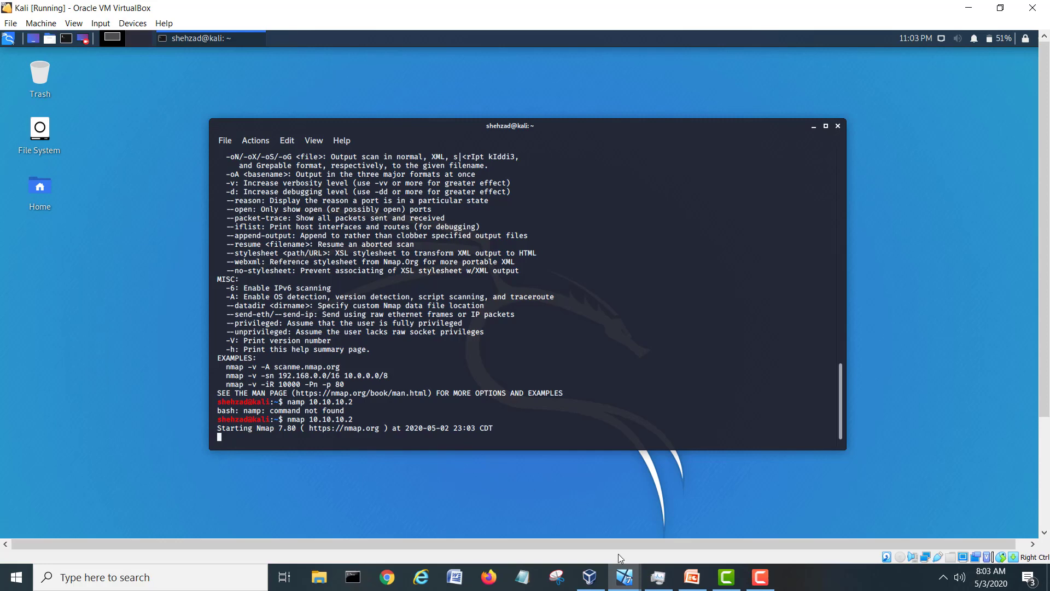
{"action": "mouse_move", "coordinate": [624, 577]}
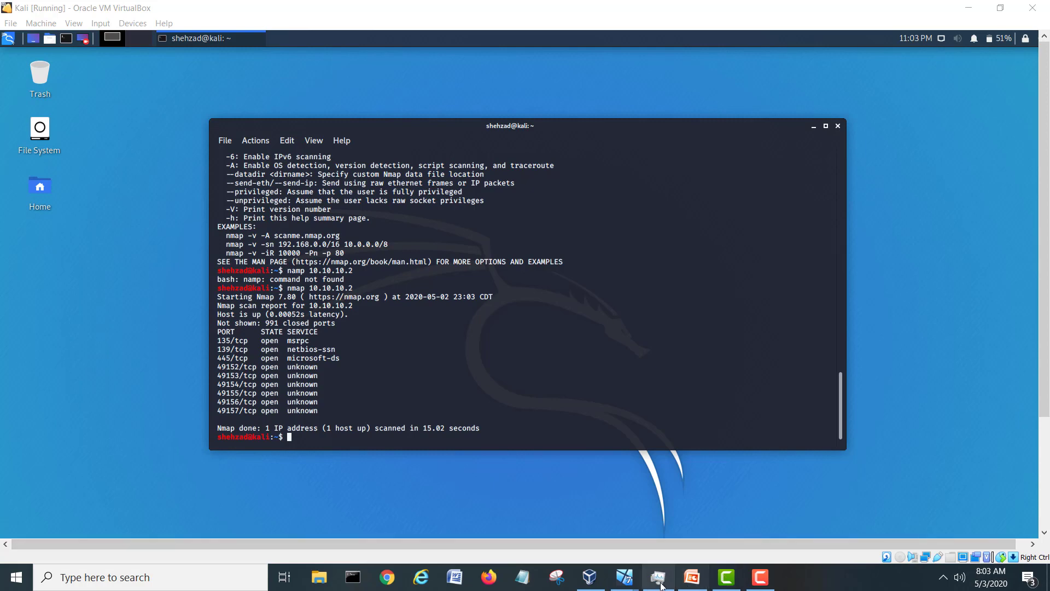
In the Security Onion VM, inspect the new VNC, MSSQL, PostgreSQL and Oracle SQL ET SCAN alerts.
{"action": "left_click", "coordinate": [750, 519]}
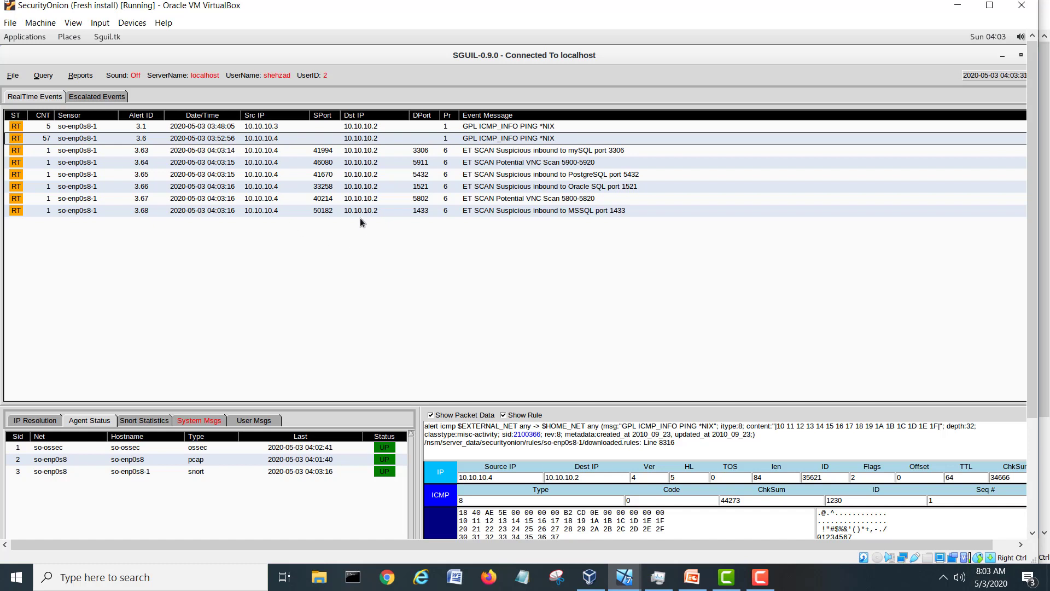
{"action": "left_click", "coordinate": [505, 200]}
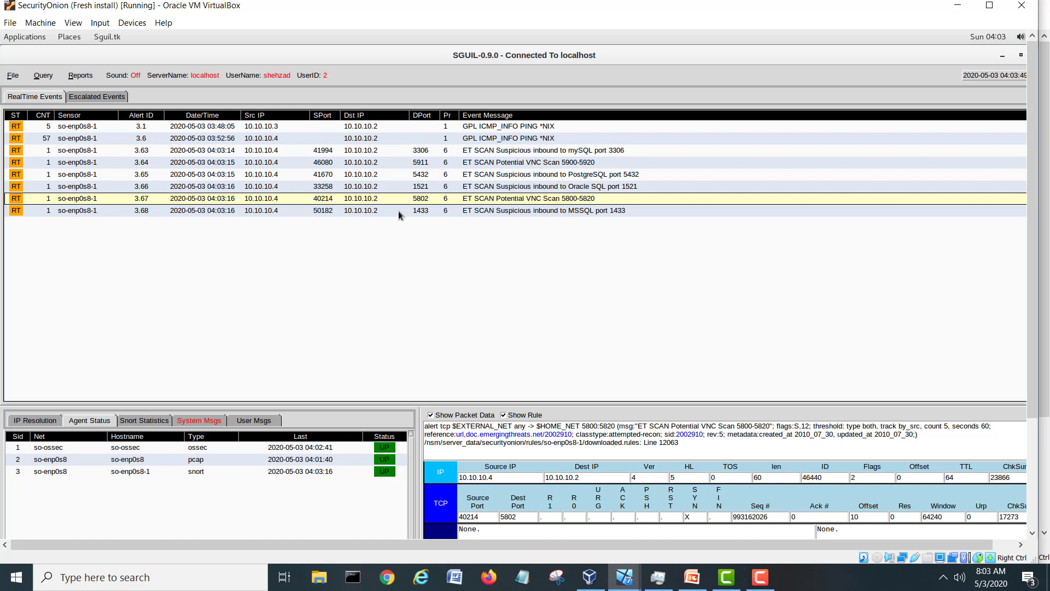
{"action": "left_click", "coordinate": [490, 212]}
{"action": "left_click", "coordinate": [524, 198]}
{"action": "left_click", "coordinate": [525, 175]}
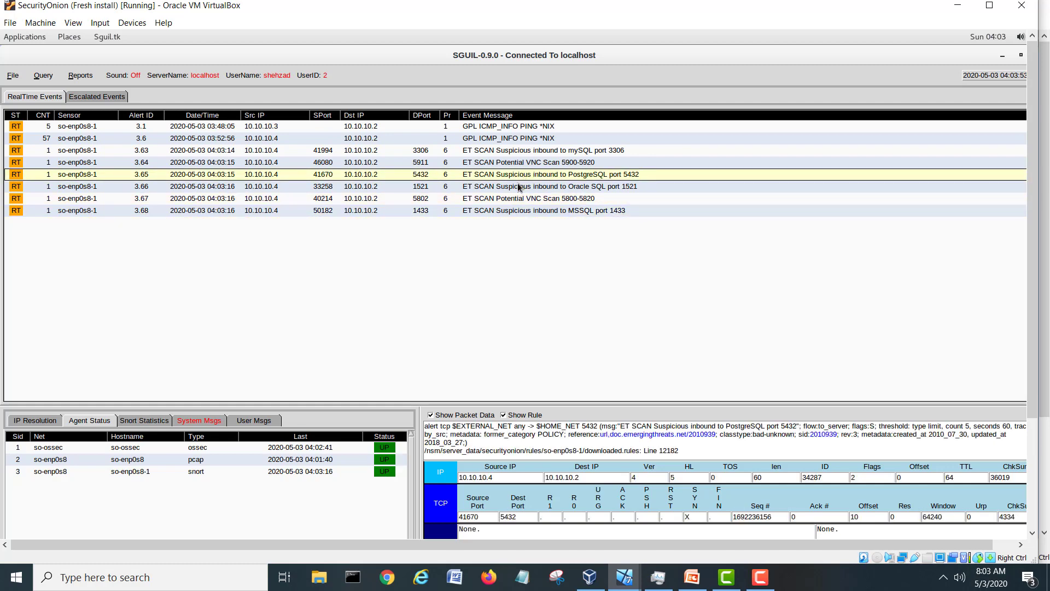
{"action": "left_click", "coordinate": [526, 187]}
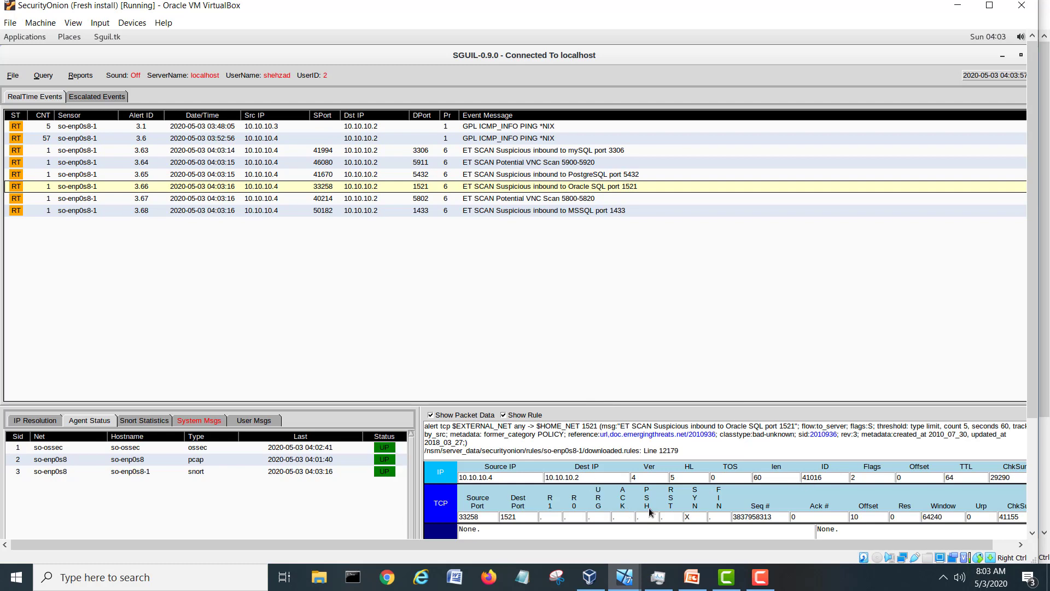
{"action": "left_click", "coordinate": [624, 577]}
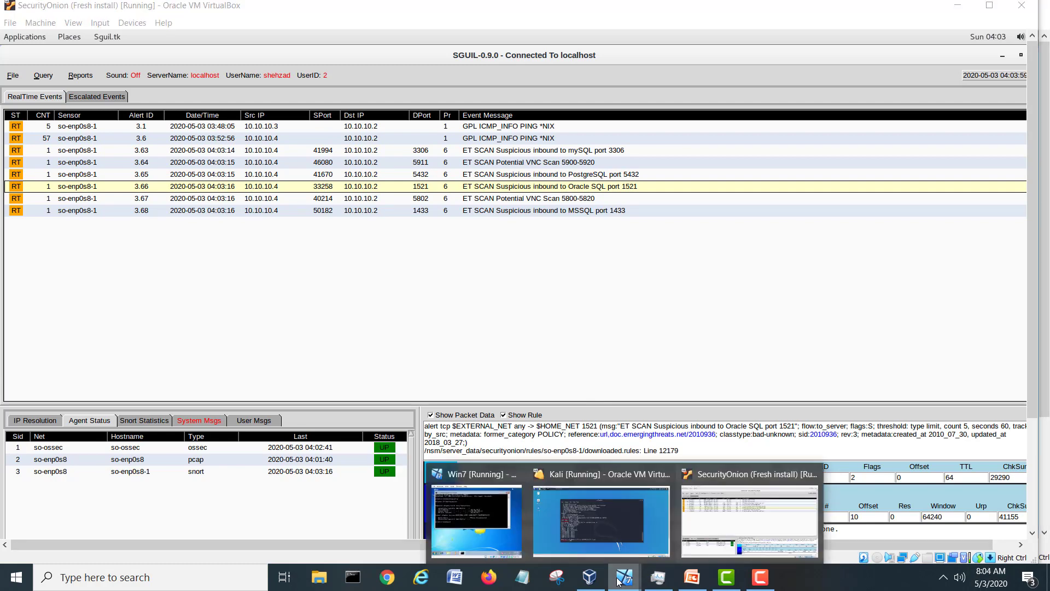
{"action": "left_click", "coordinate": [589, 526]}
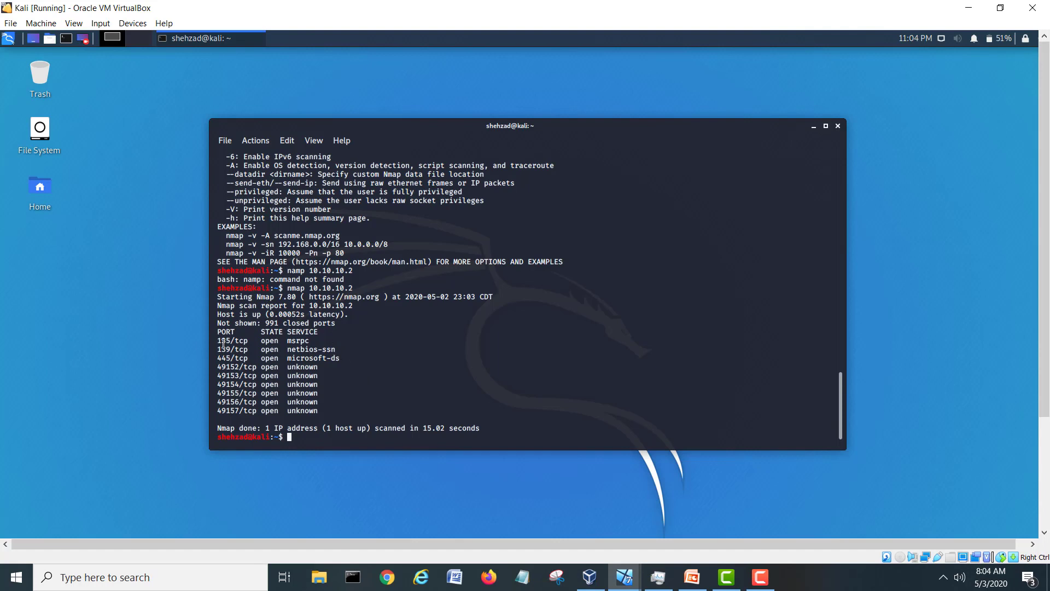
{"action": "left_click_drag", "start_coordinate": [221, 340], "coordinate": [314, 411]}
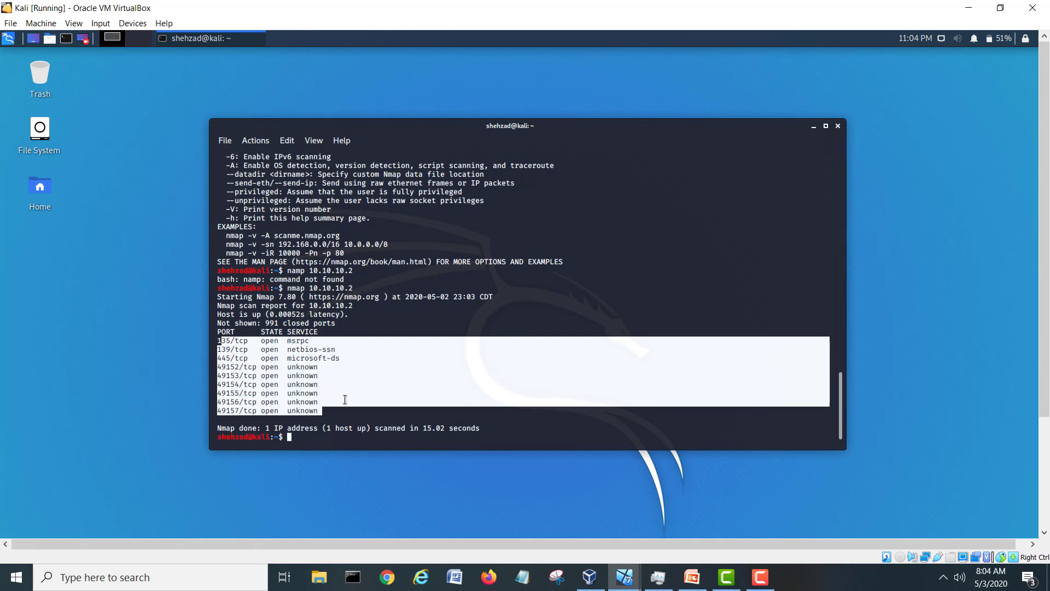
{"action": "left_click", "coordinate": [314, 438]}
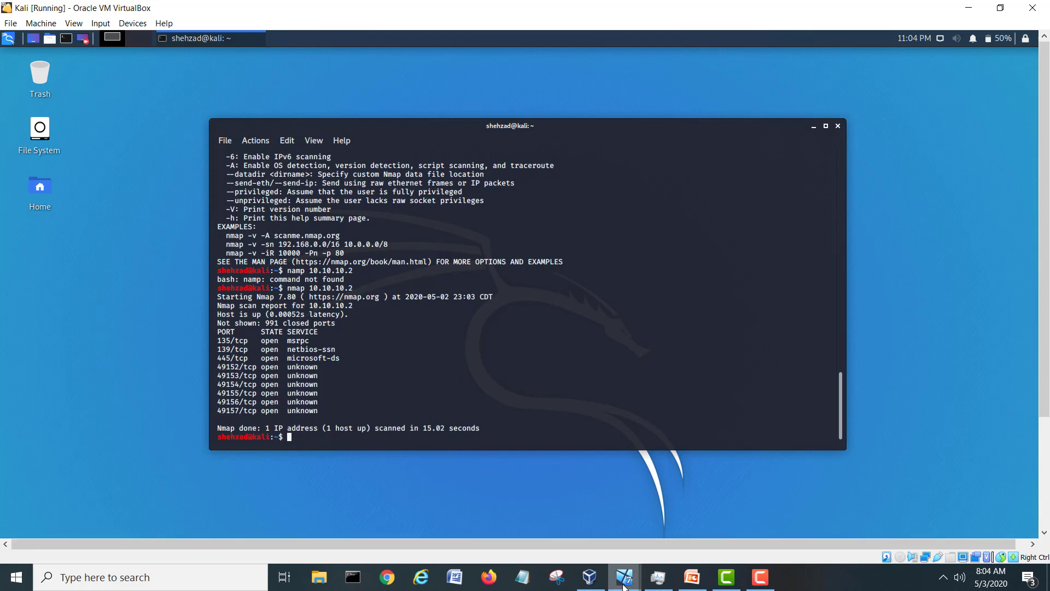
{"action": "mouse_move", "coordinate": [628, 587]}
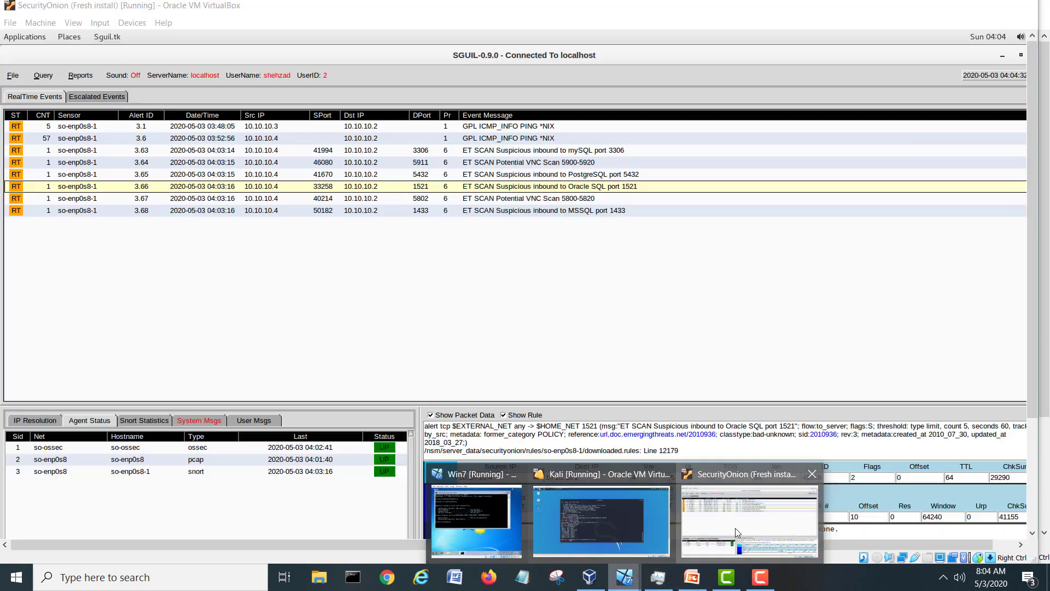
{"action": "left_click", "coordinate": [735, 527]}
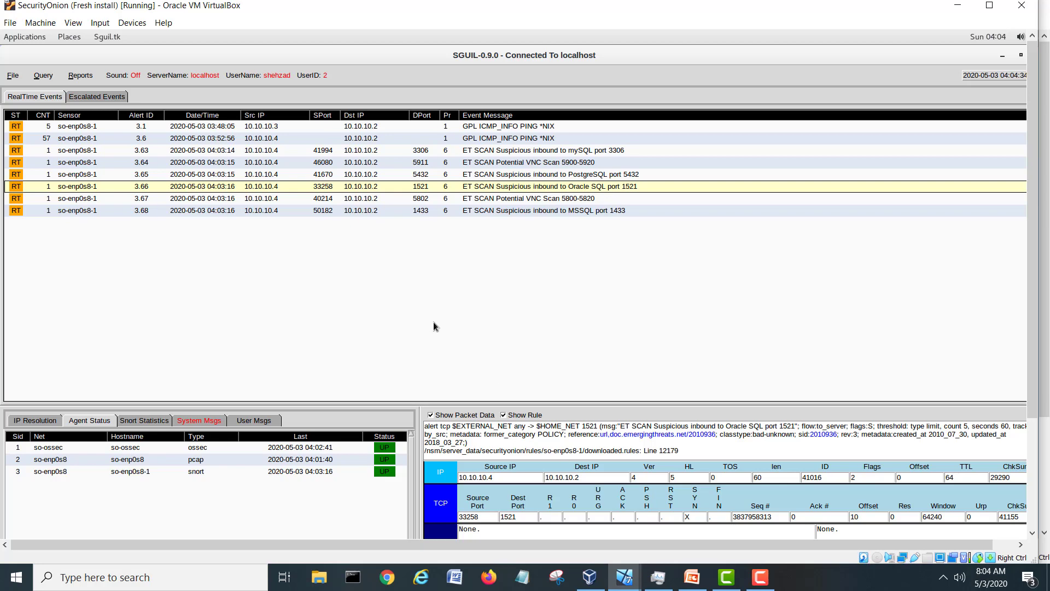
Review the VNC and Oracle SQL alerts, then open and dismiss the MSSQL alert's action menu.
{"action": "left_click", "coordinate": [478, 199]}
{"action": "left_click", "coordinate": [477, 189]}
{"action": "right_click", "coordinate": [17, 213]}
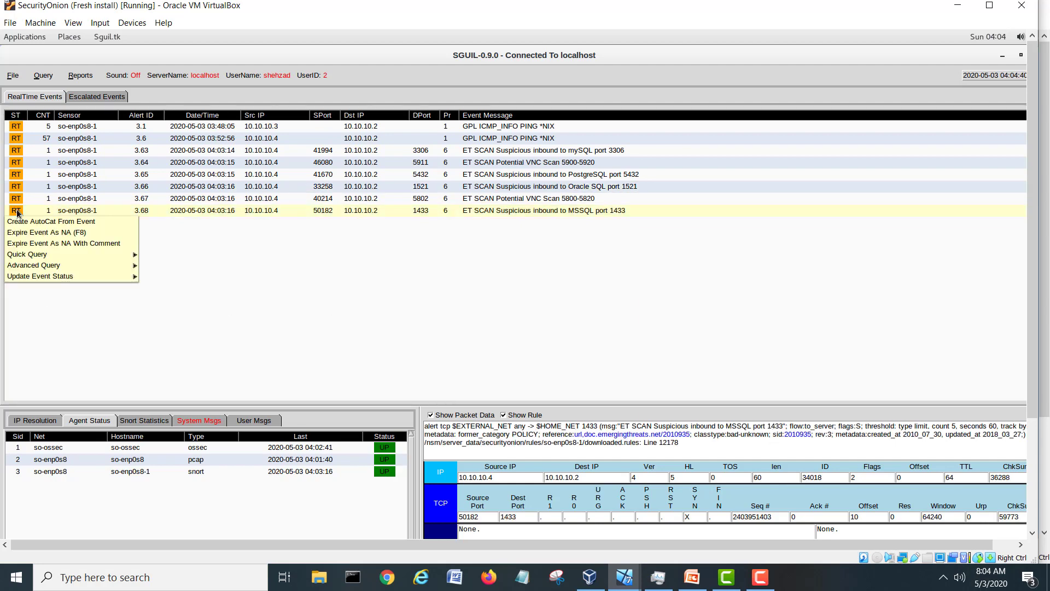
{"action": "mouse_move", "coordinate": [58, 256]}
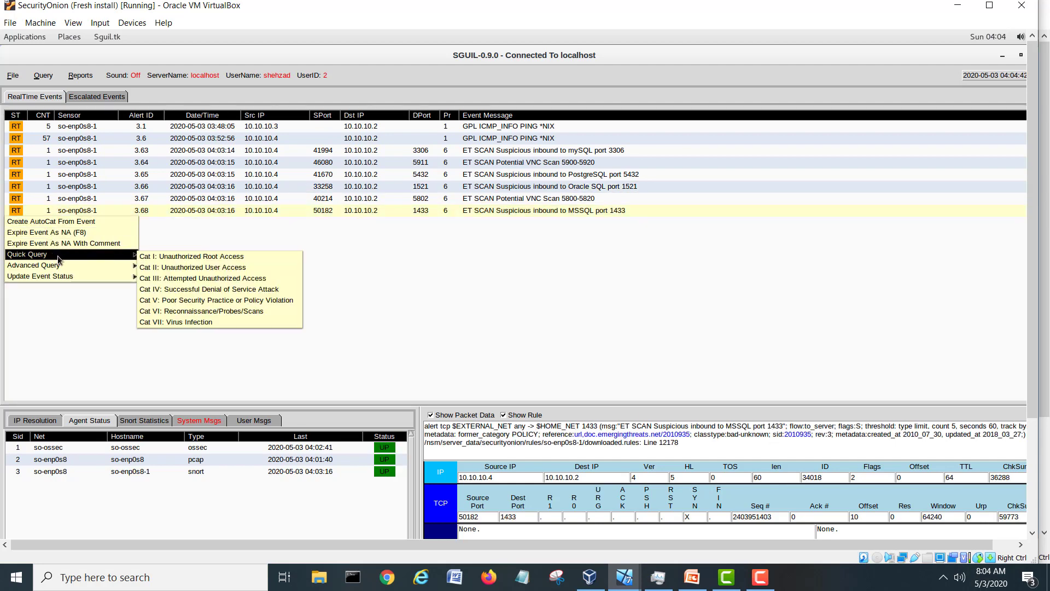
{"action": "left_click", "coordinate": [395, 335]}
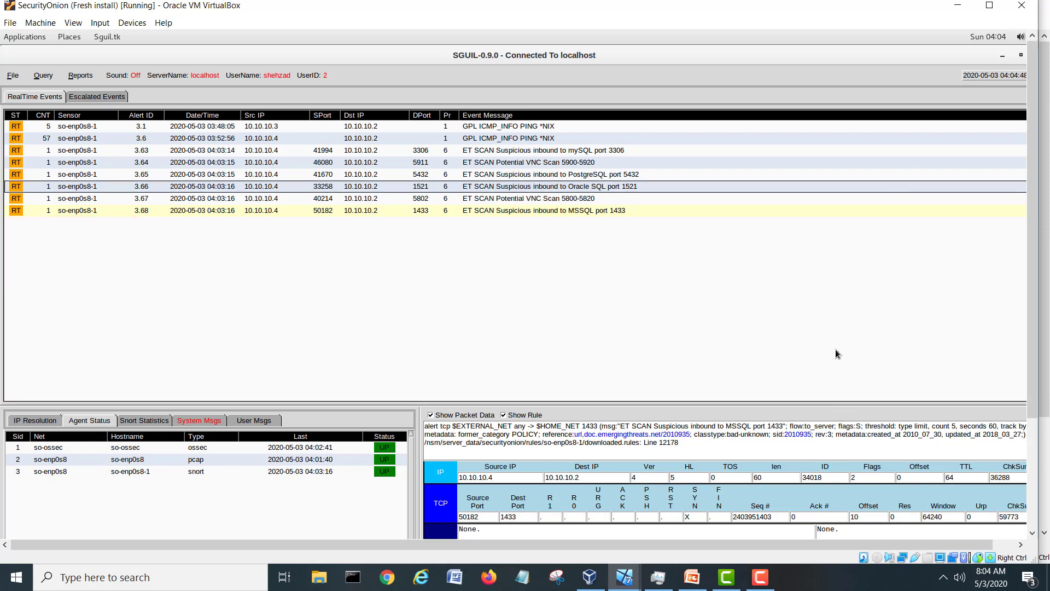
{"action": "left_click_drag", "start_coordinate": [1032, 334], "coordinate": [1032, 376]}
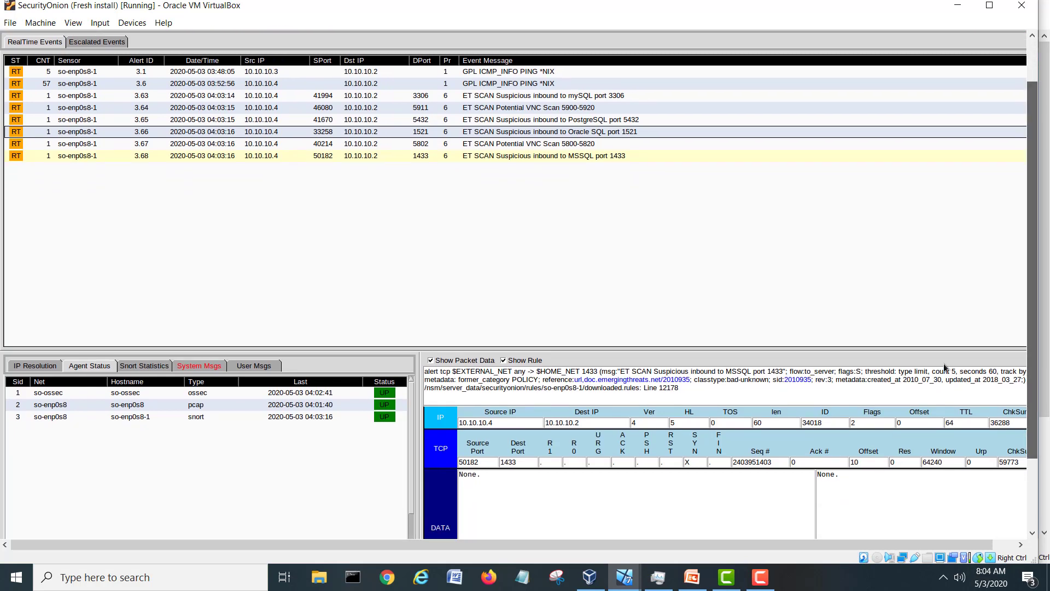
View the MSSQL, VNC, Oracle SQL and PostgreSQL alert details, then close Sguil.
{"action": "left_click", "coordinate": [599, 157]}
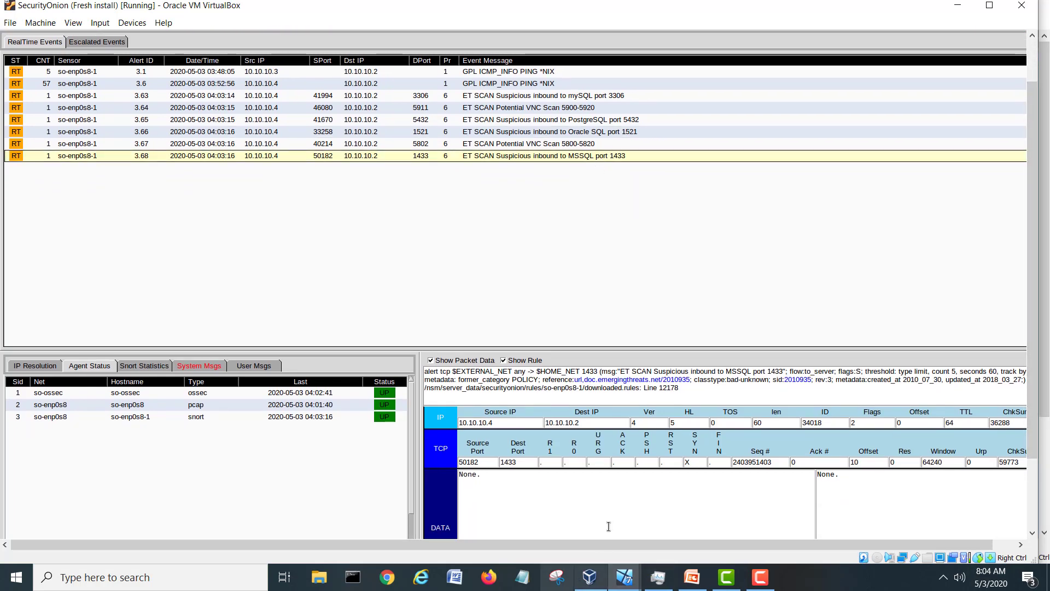
{"action": "left_click", "coordinate": [530, 146]}
{"action": "left_click", "coordinate": [533, 132]}
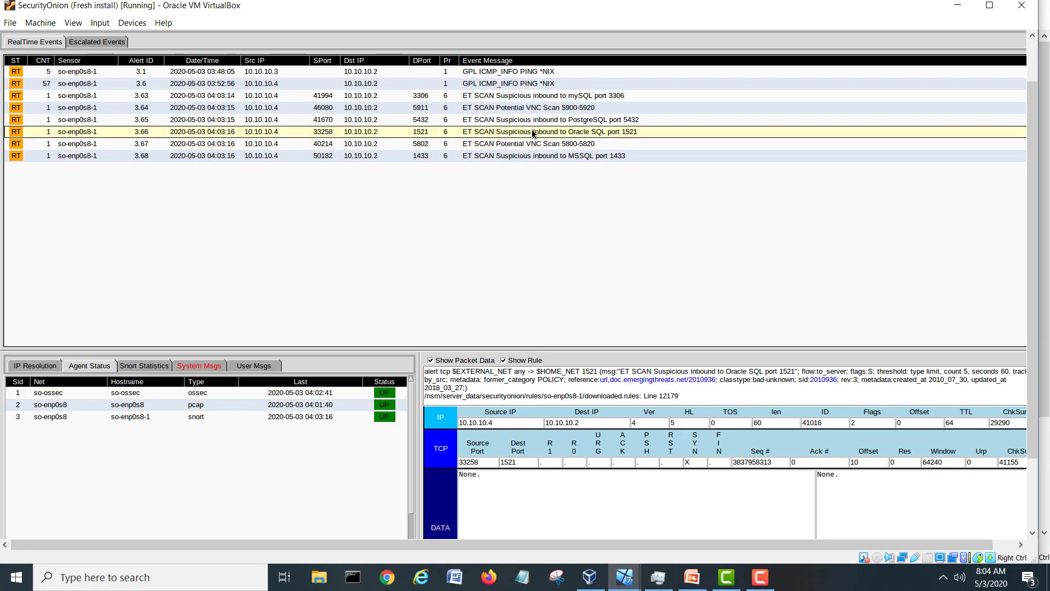
{"action": "left_click", "coordinate": [533, 119]}
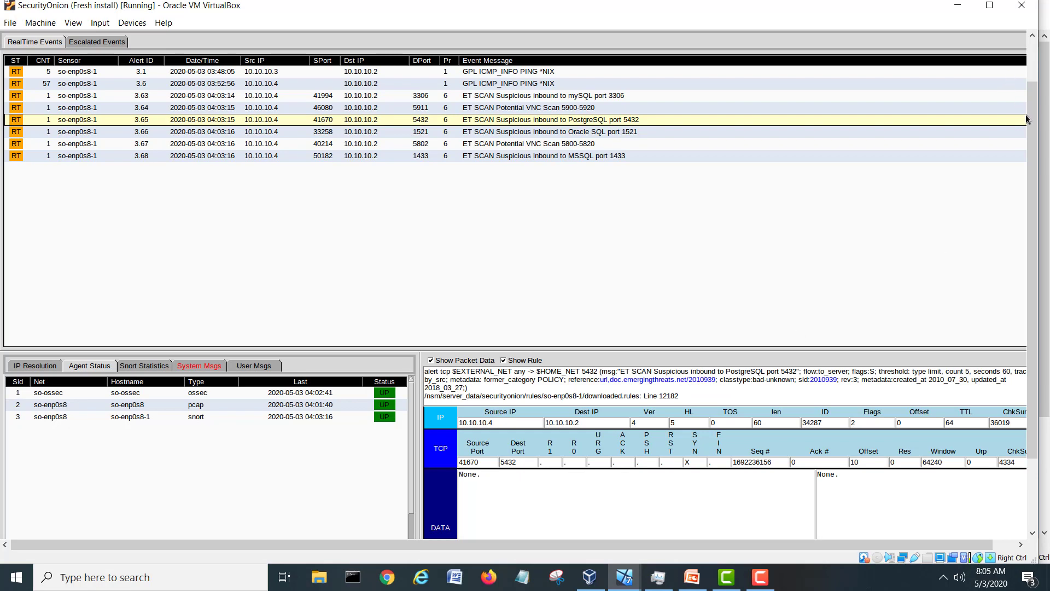
{"action": "scroll", "coordinate": [1032, 119], "scroll_direction": "up", "scroll_amount": 2}
{"action": "left_click", "coordinate": [1000, 55]}
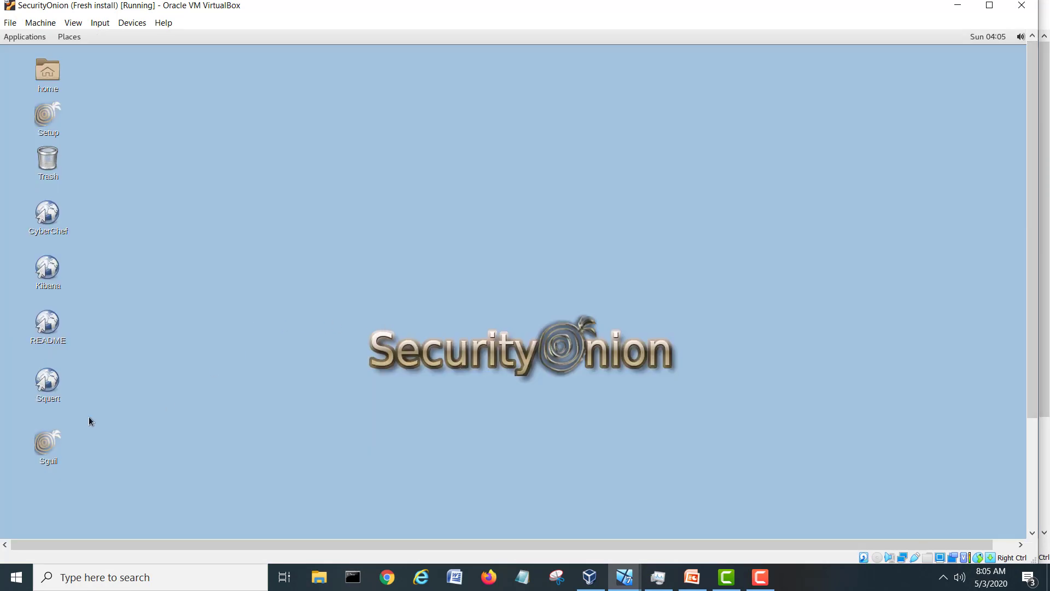
Launch Squert from the desktop and log in with the saved username and password.
{"action": "left_click", "coordinate": [49, 379]}
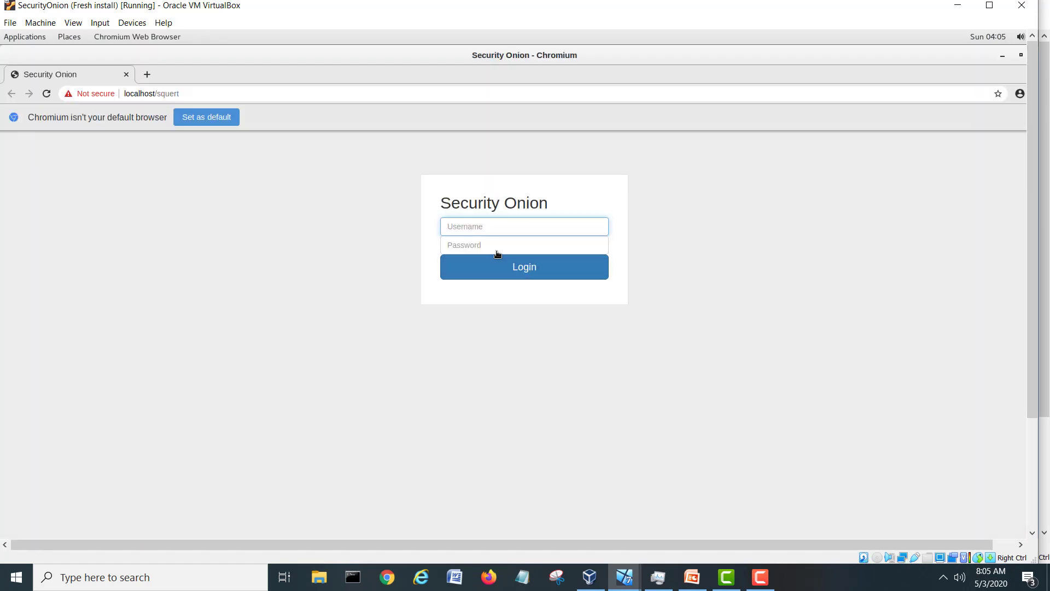
{"action": "left_click", "coordinate": [497, 229]}
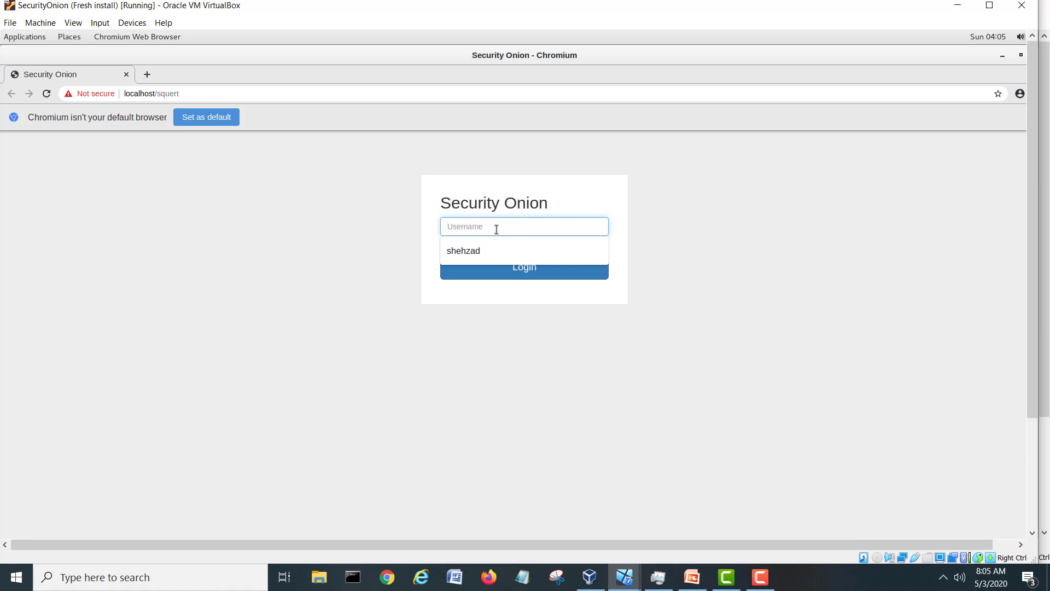
{"action": "left_click", "coordinate": [488, 251]}
{"action": "left_click", "coordinate": [487, 251]}
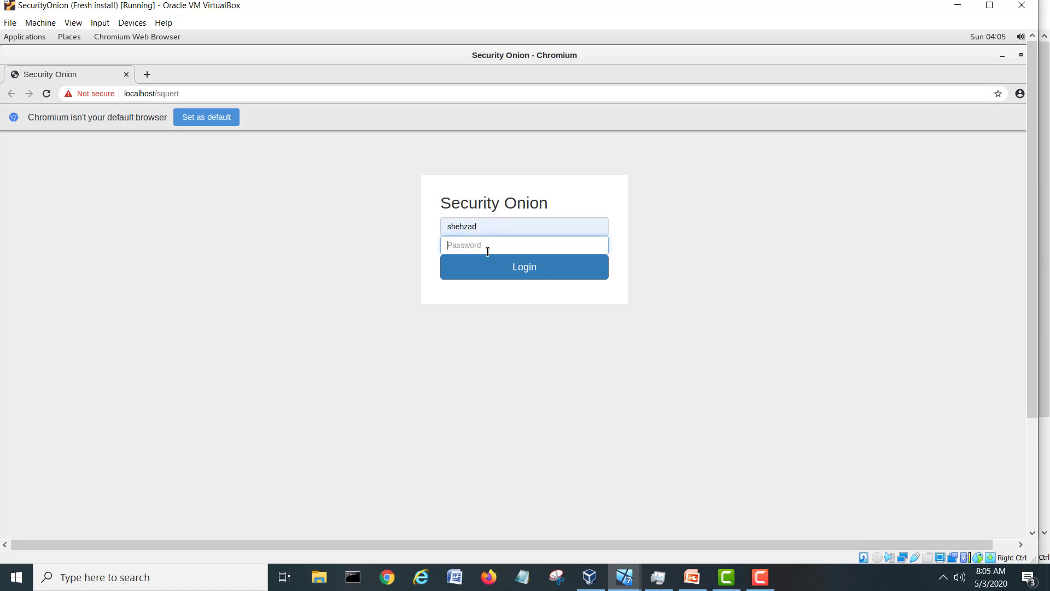
{"action": "type", "text": "•••••••"}
{"action": "left_click", "coordinate": [542, 277]}
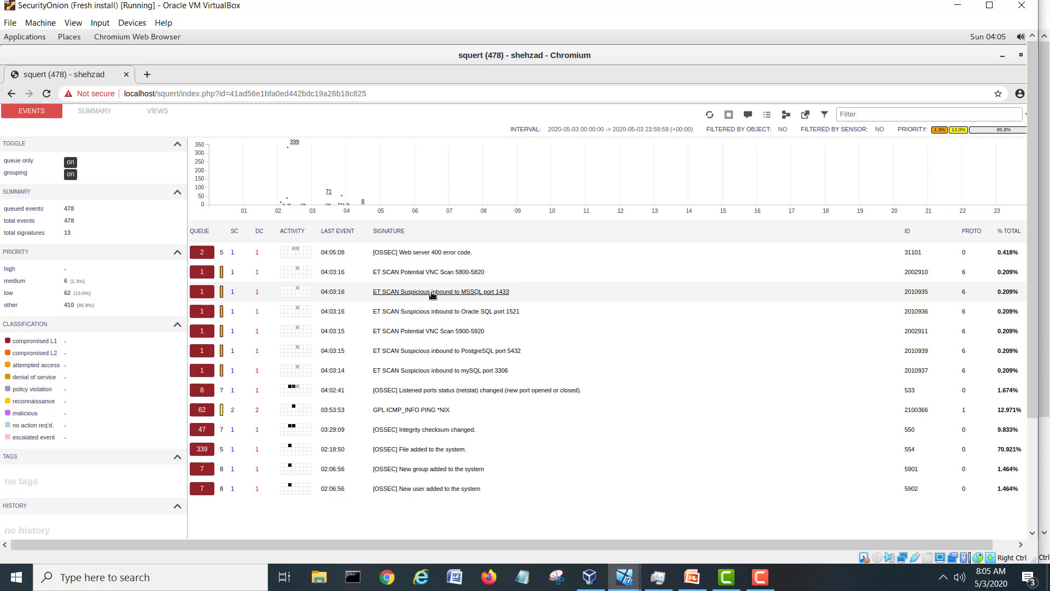
From the MSSQL 1433 signature's lookup popup, turn grouping off and refresh the event list.
{"action": "left_click", "coordinate": [433, 293]}
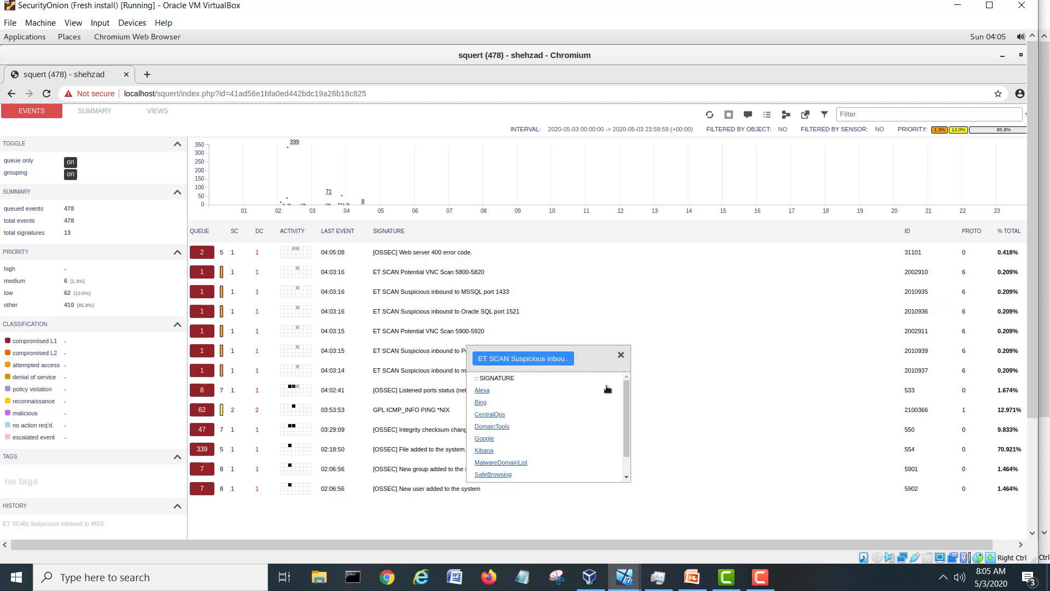
{"action": "left_click_drag", "start_coordinate": [626, 401], "coordinate": [624, 444]}
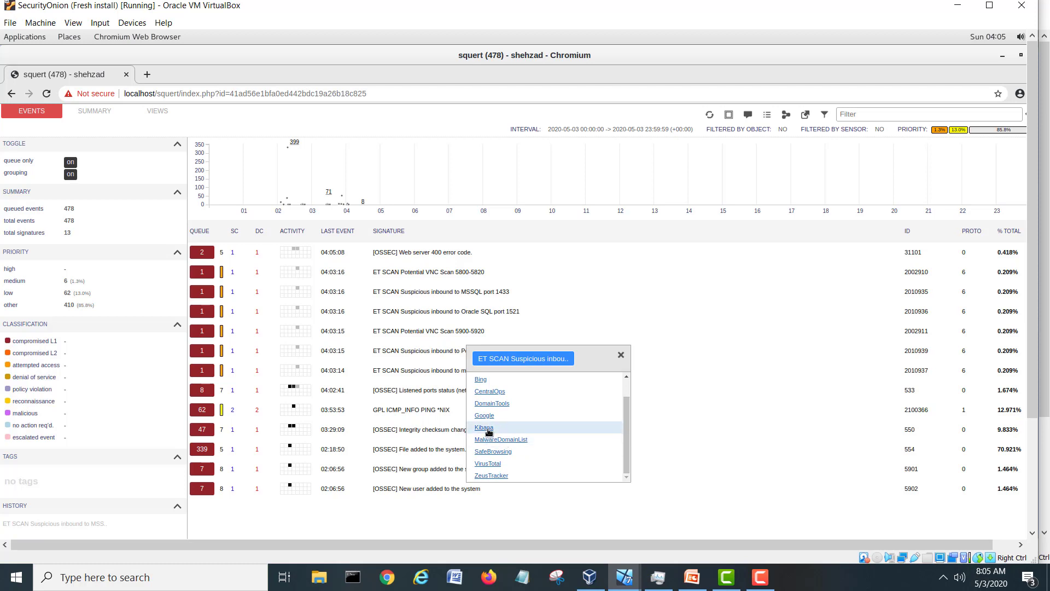
{"action": "left_click", "coordinate": [70, 175]}
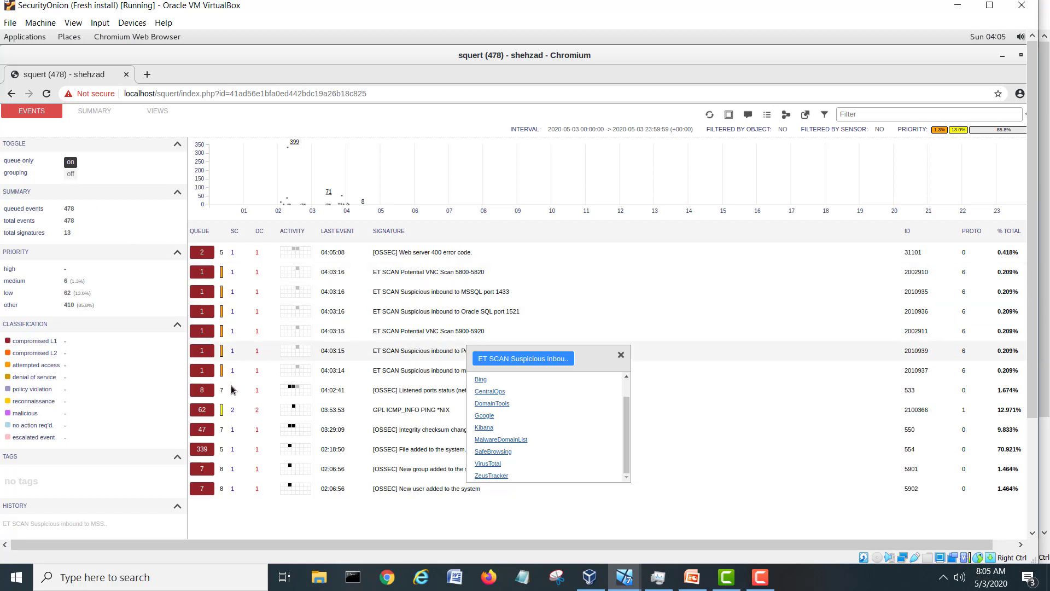
{"action": "left_click", "coordinate": [620, 355]}
{"action": "left_click", "coordinate": [709, 114]}
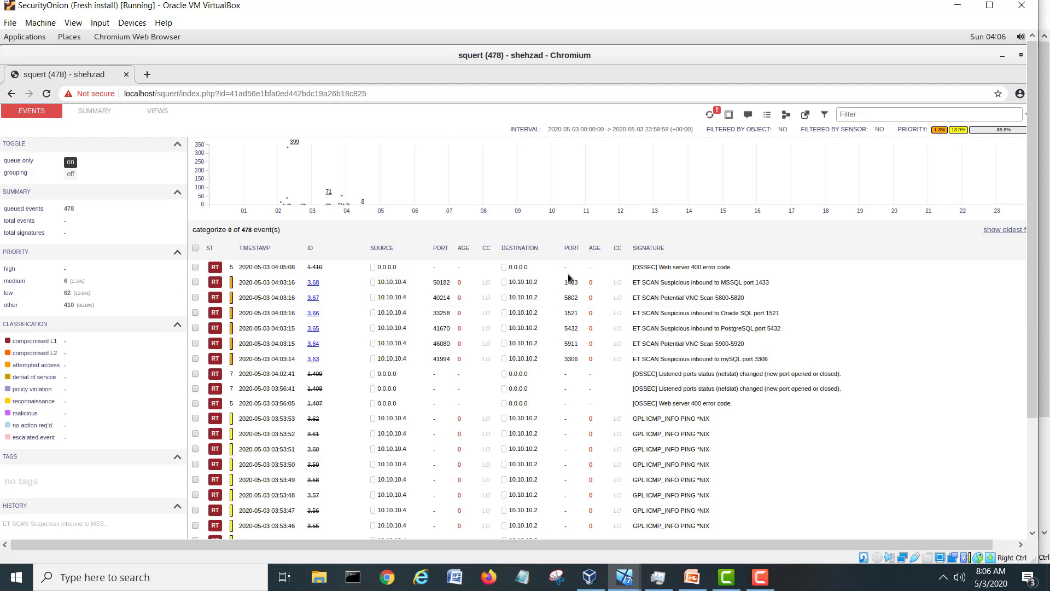
Open the capME! transcript for event 3.68 and resubmit it with pcap output.
{"action": "left_click", "coordinate": [315, 283]}
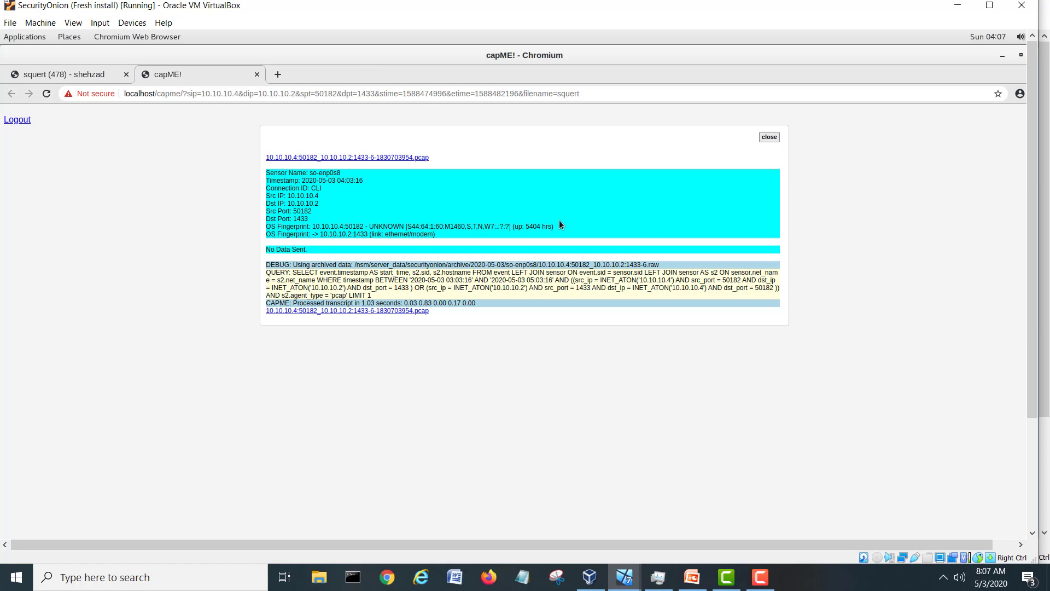
{"action": "left_click", "coordinate": [769, 137]}
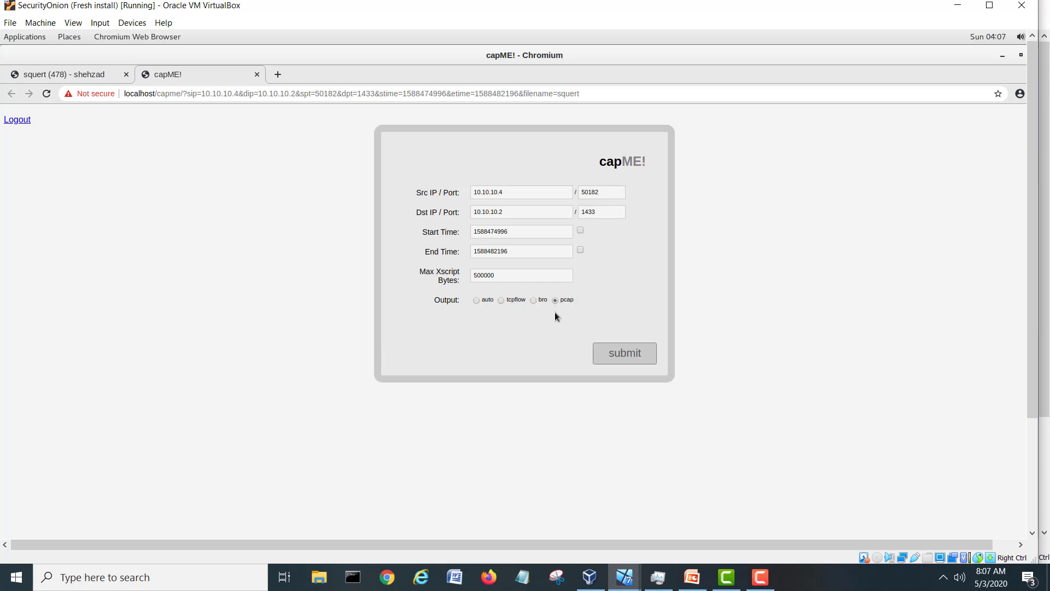
{"action": "left_click", "coordinate": [623, 353]}
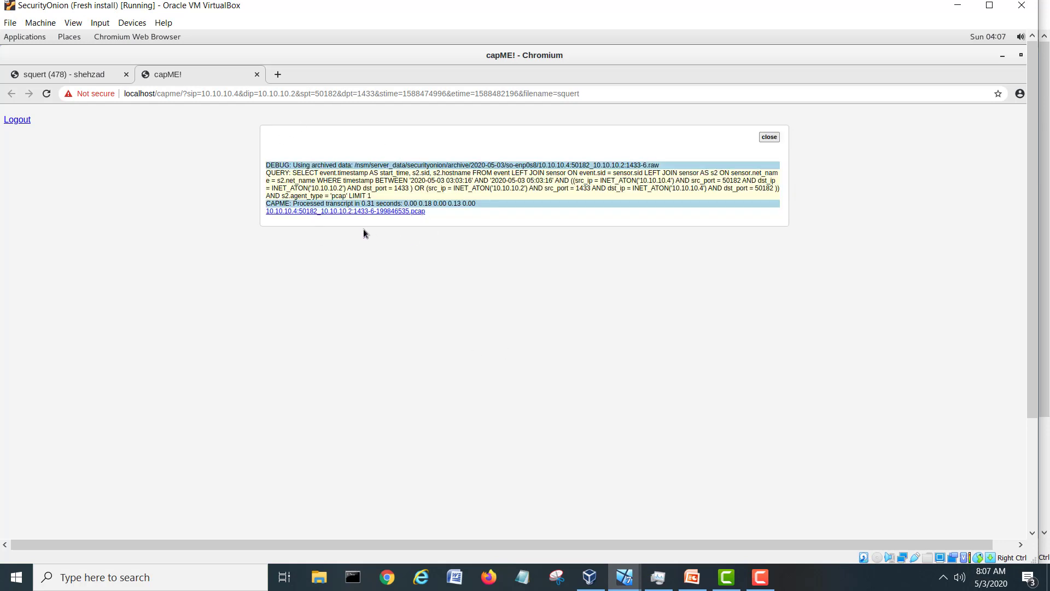
{"action": "left_click", "coordinate": [766, 139]}
Resubmit the transcript request with auto output, then close the capME! tab.
{"action": "left_click", "coordinate": [475, 300]}
{"action": "left_click", "coordinate": [617, 350]}
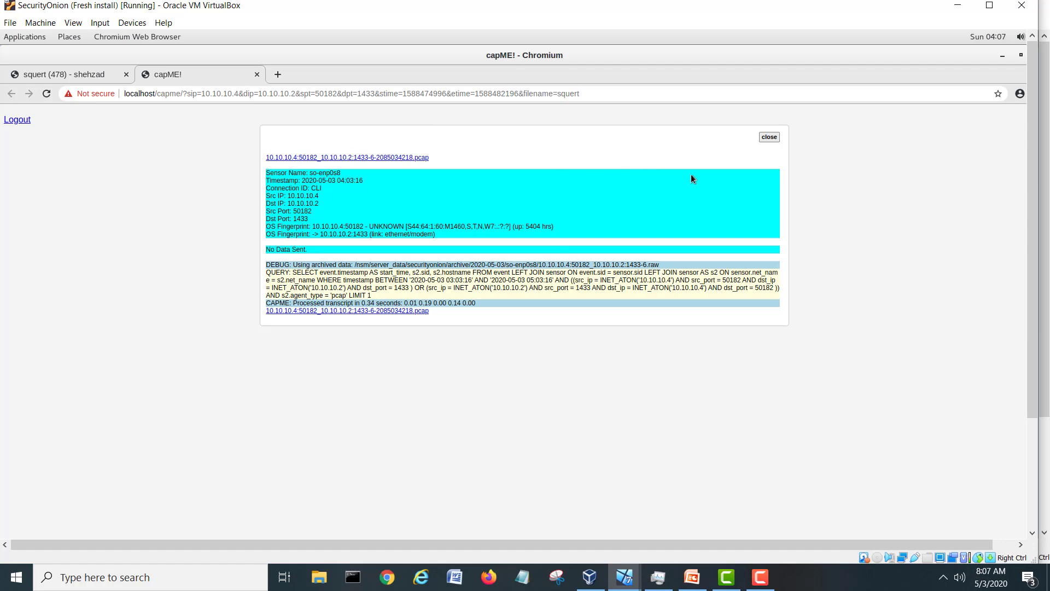
{"action": "left_click", "coordinate": [769, 137]}
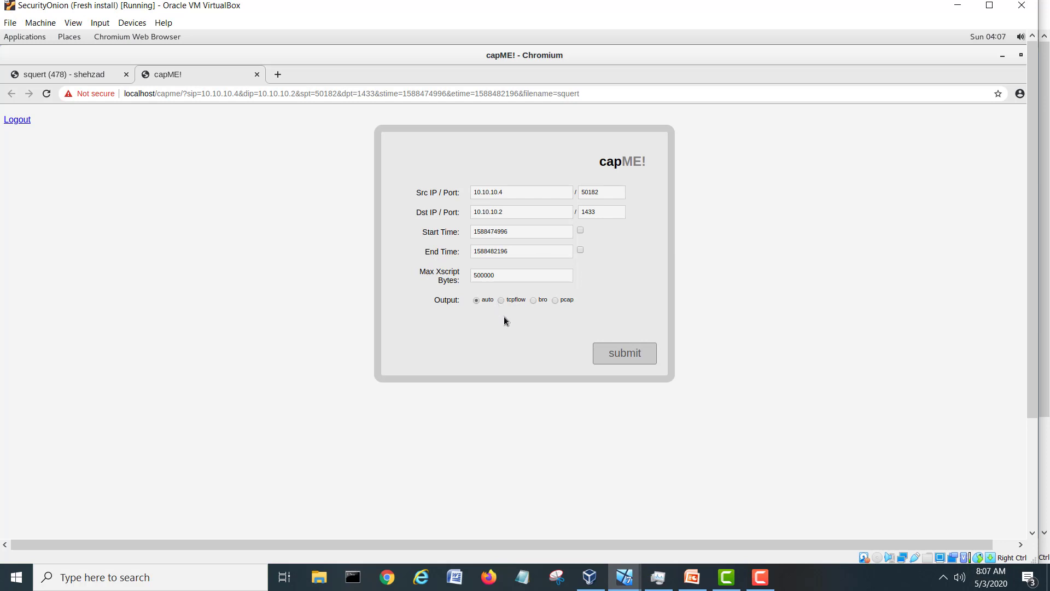
{"action": "left_click", "coordinate": [625, 354]}
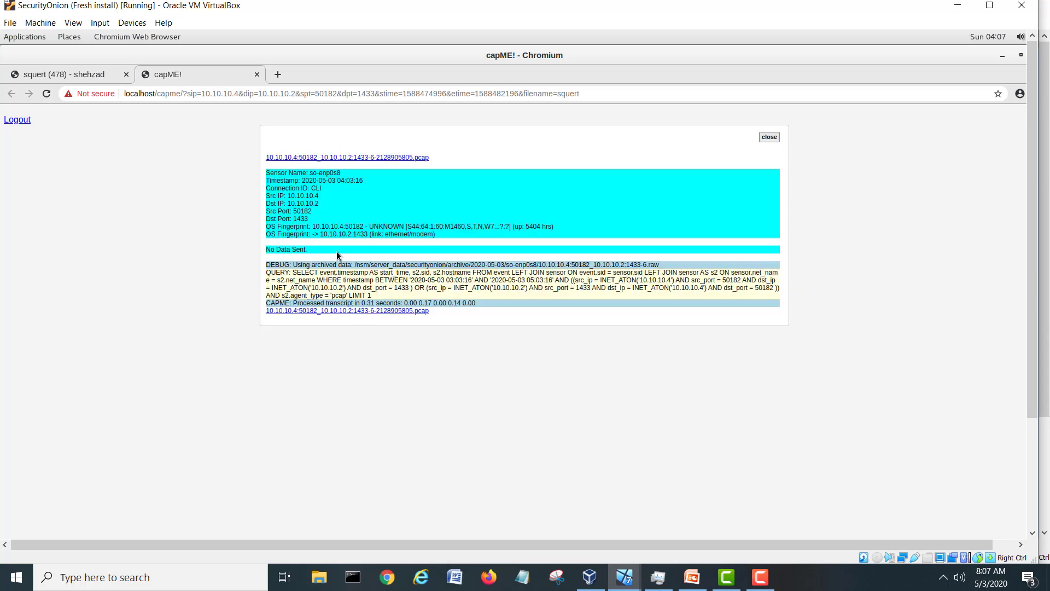
{"action": "left_click", "coordinate": [769, 138]}
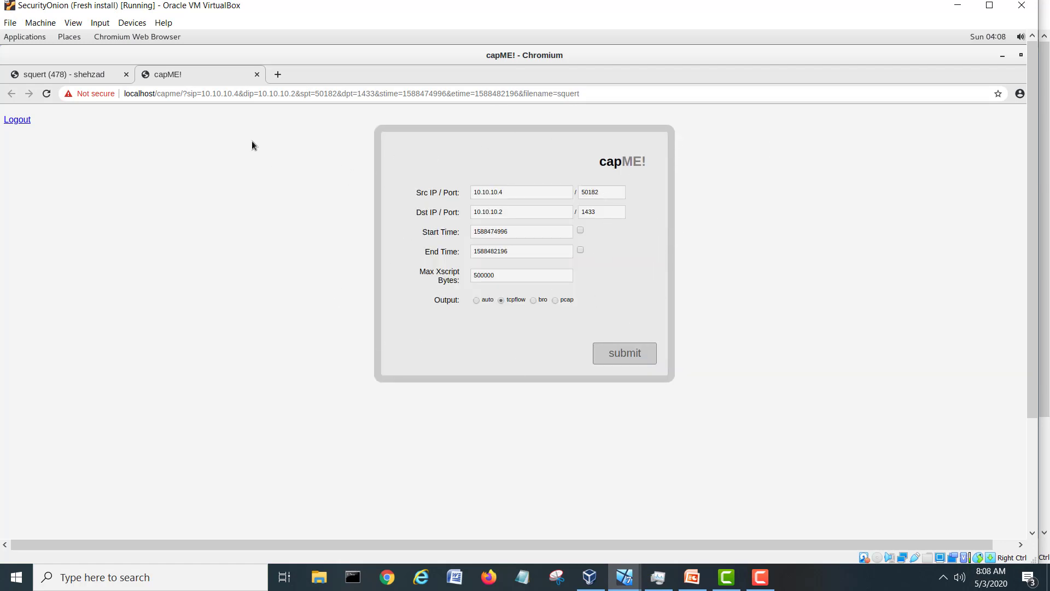
{"action": "left_click", "coordinate": [257, 75]}
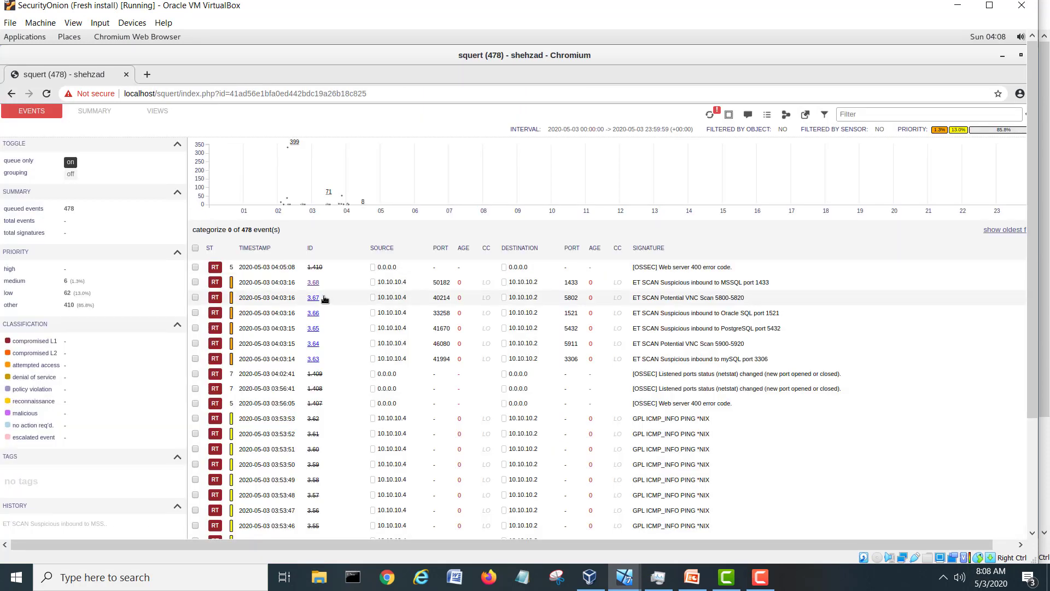
Look up source address 10.10.10.4 in Kibana from its Squert options popup.
{"action": "scroll", "coordinate": [325, 298], "scroll_direction": "down", "scroll_amount": 1}
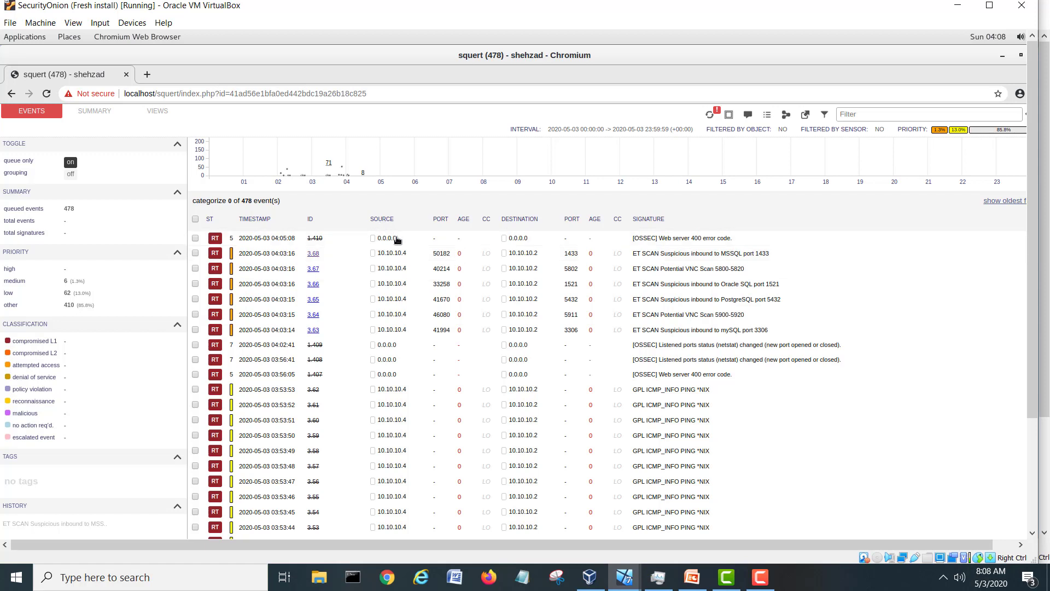
{"action": "left_click", "coordinate": [391, 253]}
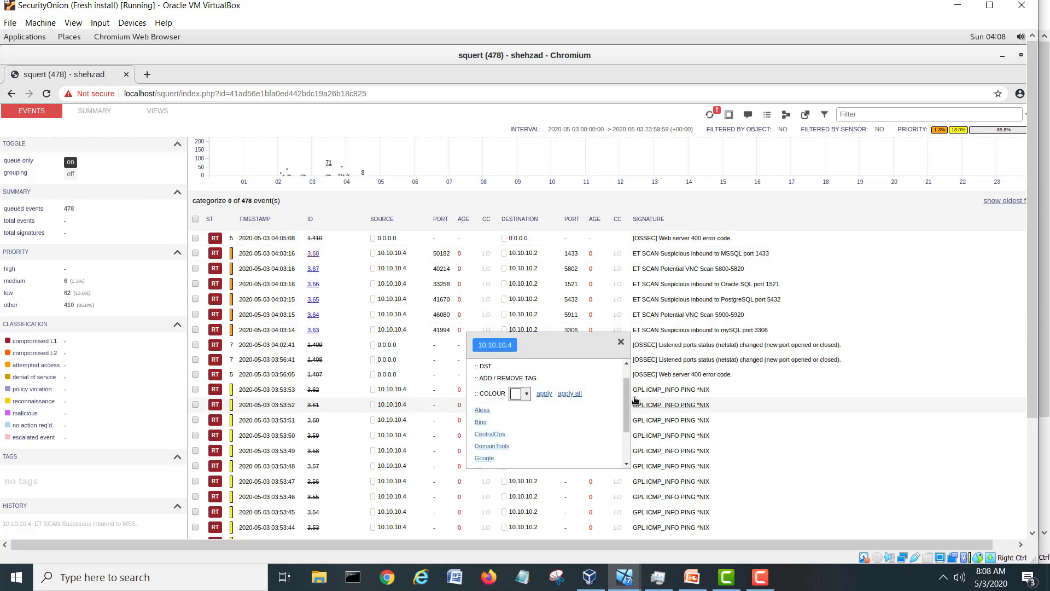
{"action": "left_click_drag", "start_coordinate": [629, 393], "coordinate": [628, 421]}
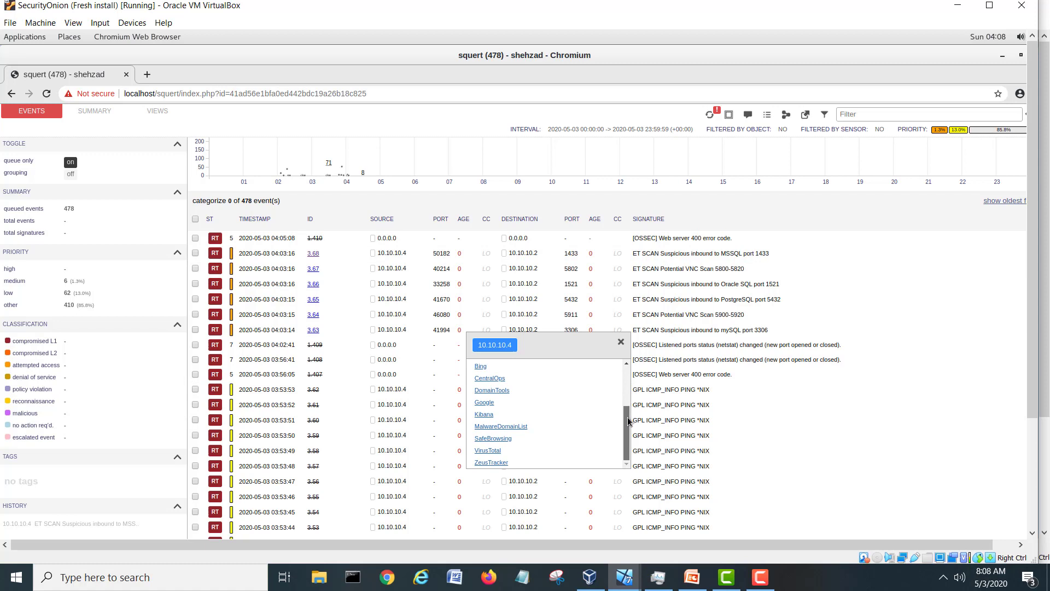
{"action": "left_click", "coordinate": [484, 414]}
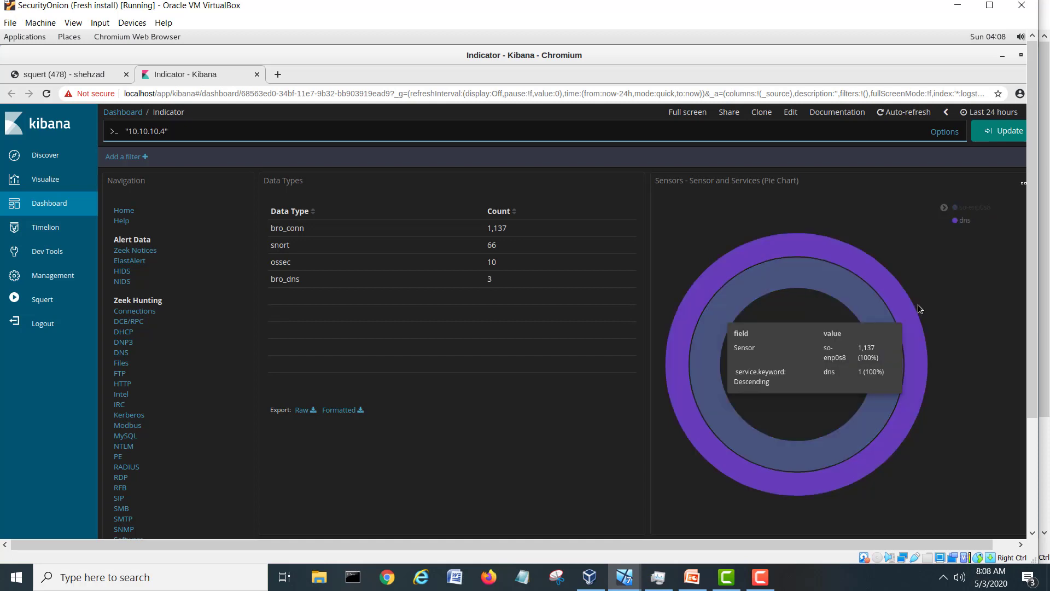
Scroll the 10.10.10.4 Indicator dashboard past the IP, DNS and HTTP panels to All Logs.
{"action": "mouse_move", "coordinate": [853, 280]}
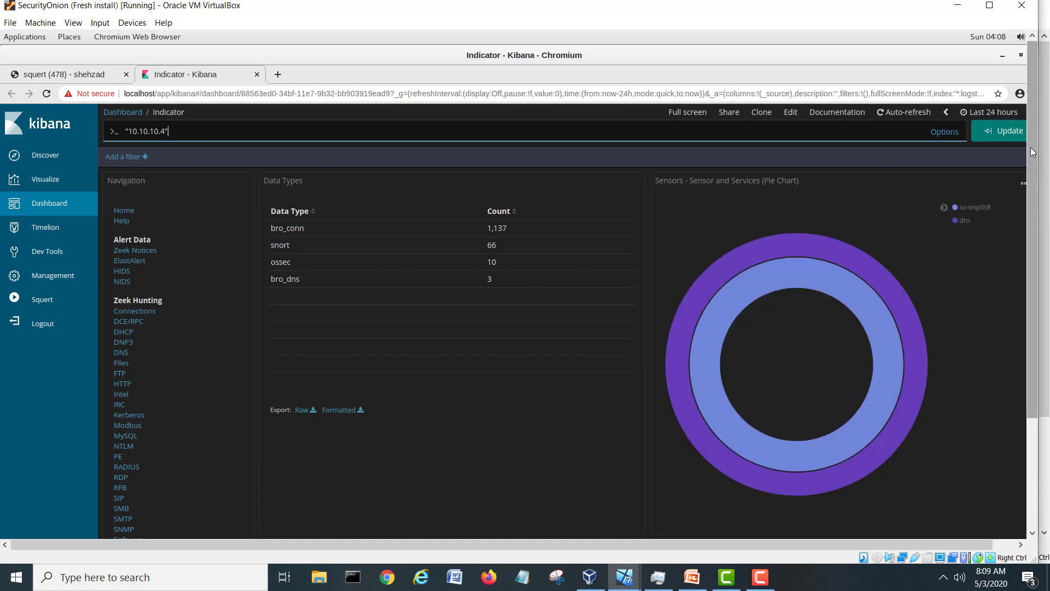
{"action": "left_click_drag", "start_coordinate": [1032, 149], "coordinate": [1033, 268]}
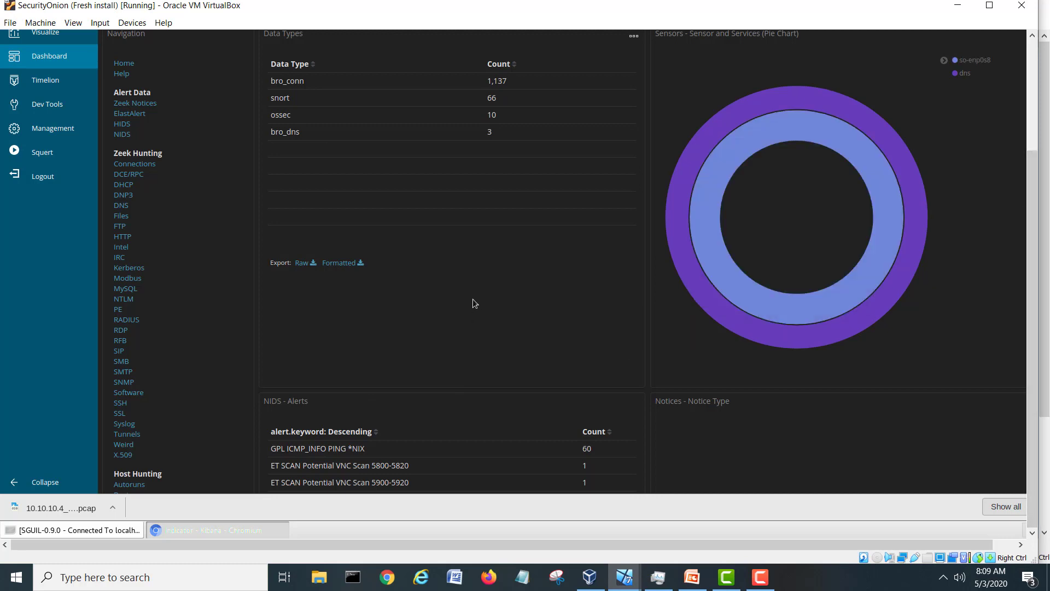
{"action": "scroll", "coordinate": [474, 303], "scroll_direction": "down", "scroll_amount": 2}
{"action": "scroll", "coordinate": [474, 303], "scroll_direction": "down", "scroll_amount": 1}
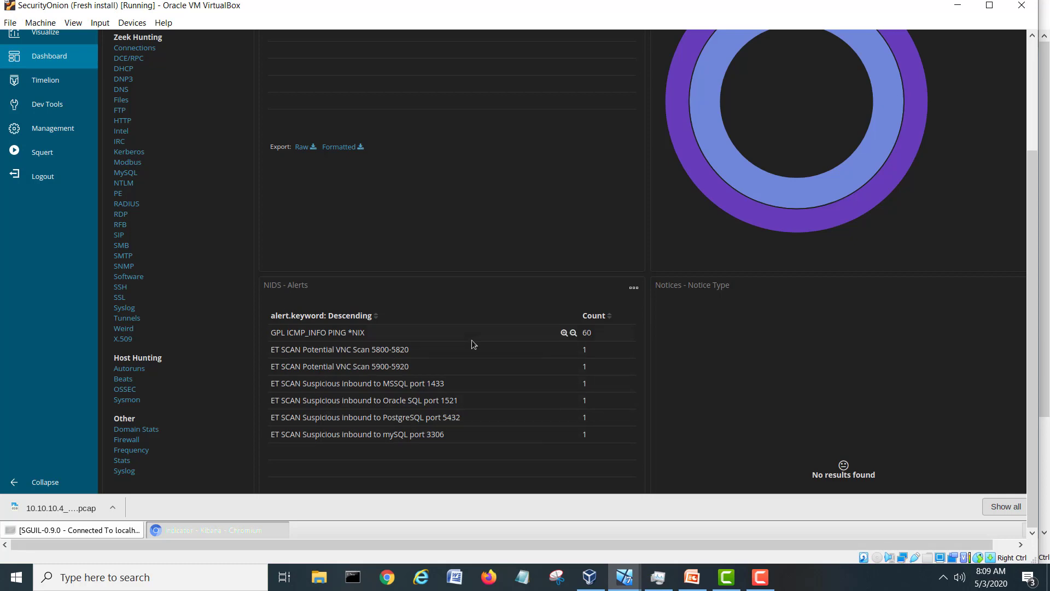
{"action": "scroll", "coordinate": [473, 344], "scroll_direction": "down", "scroll_amount": 1}
{"action": "scroll", "coordinate": [474, 343], "scroll_direction": "down", "scroll_amount": 4}
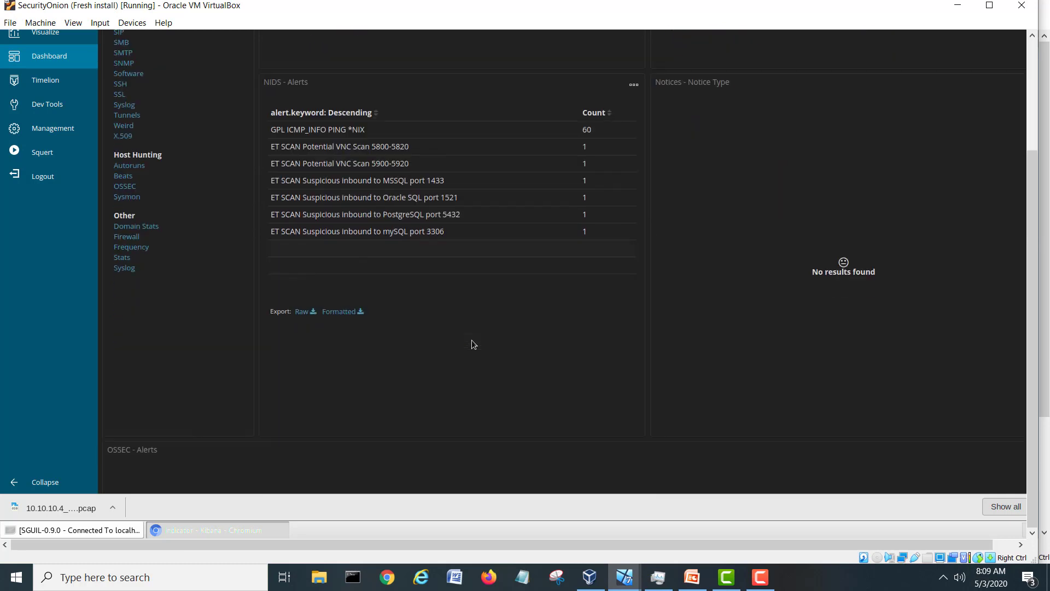
{"action": "scroll", "coordinate": [473, 343], "scroll_direction": "down", "scroll_amount": 1}
{"action": "scroll", "coordinate": [471, 339], "scroll_direction": "down", "scroll_amount": 6}
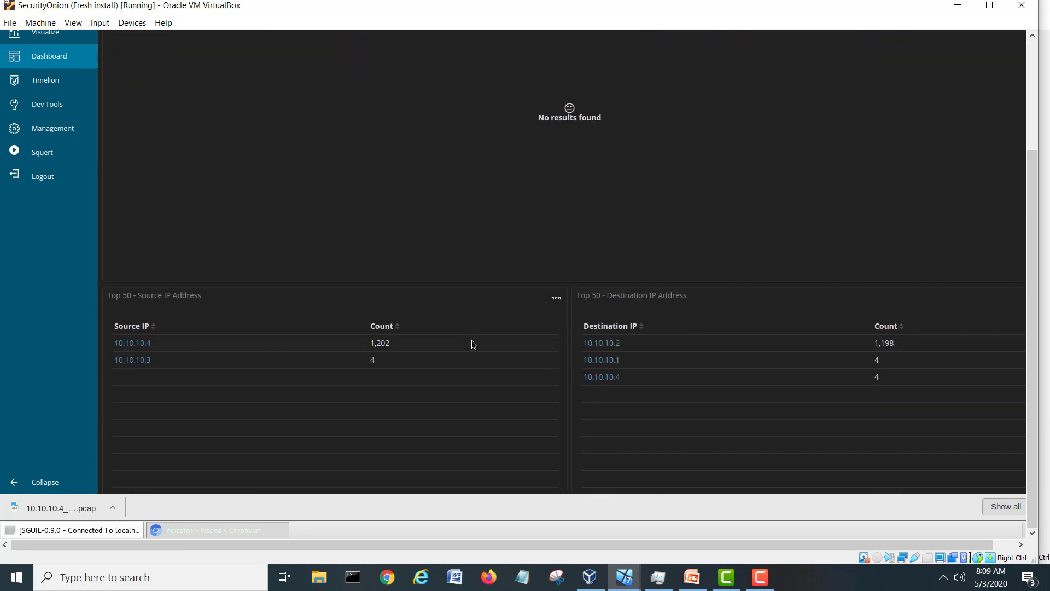
{"action": "scroll", "coordinate": [473, 343], "scroll_direction": "down", "scroll_amount": 5}
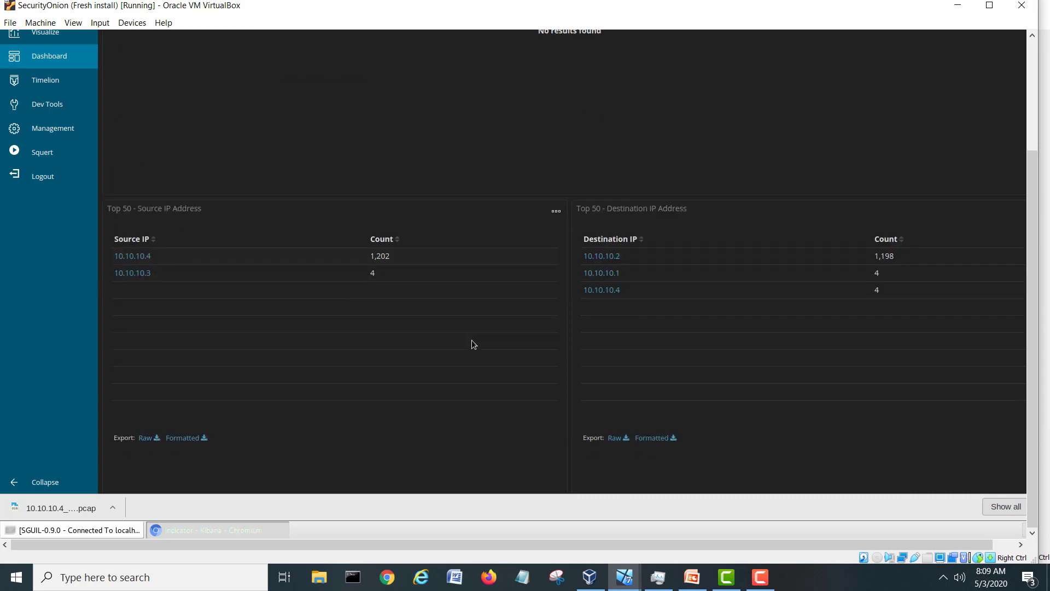
{"action": "scroll", "coordinate": [473, 343], "scroll_direction": "down", "scroll_amount": 2}
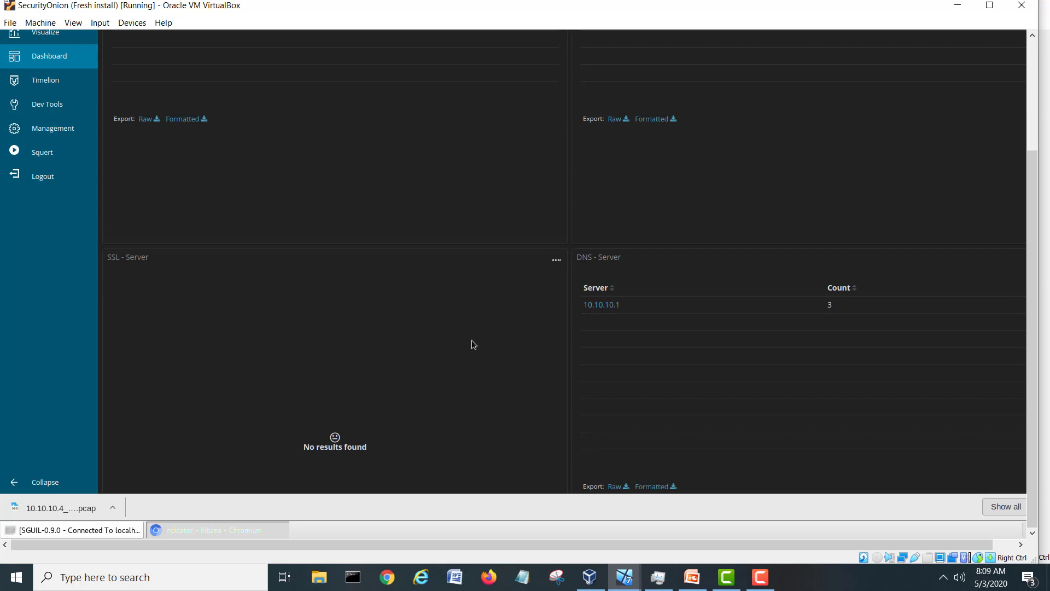
{"action": "scroll", "coordinate": [447, 331], "scroll_direction": "down", "scroll_amount": 2}
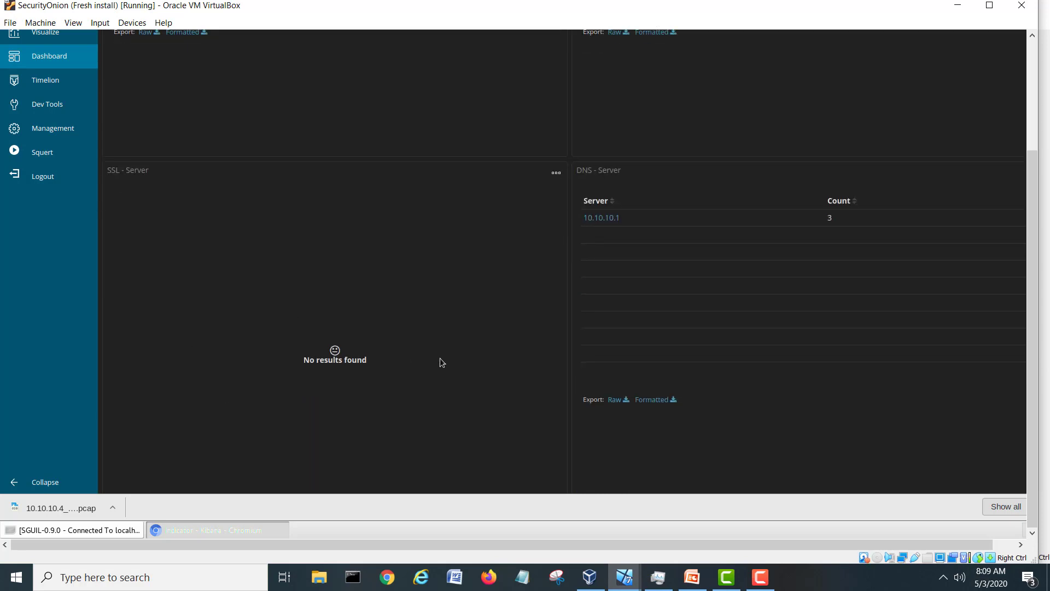
{"action": "scroll", "coordinate": [443, 360], "scroll_direction": "down", "scroll_amount": 3}
{"action": "scroll", "coordinate": [444, 365], "scroll_direction": "down", "scroll_amount": 3}
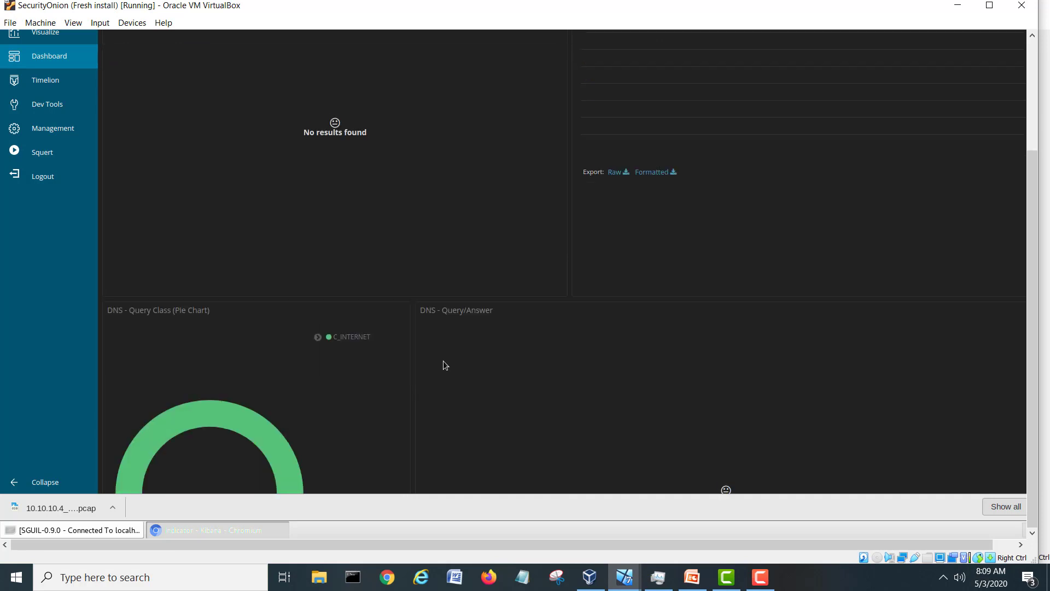
{"action": "scroll", "coordinate": [444, 364], "scroll_direction": "down", "scroll_amount": 5}
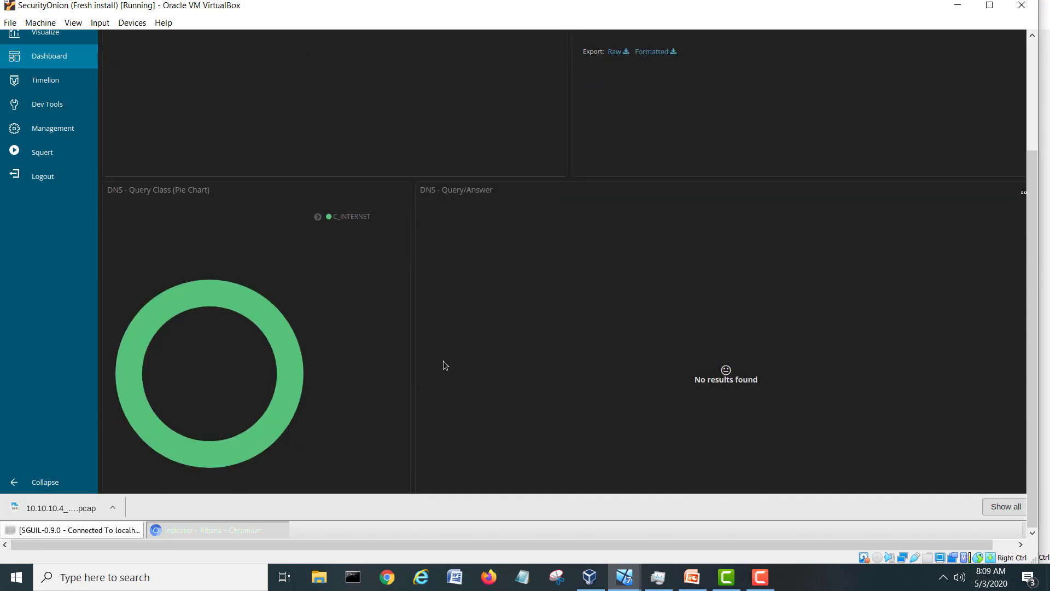
{"action": "scroll", "coordinate": [444, 361], "scroll_direction": "down", "scroll_amount": 6}
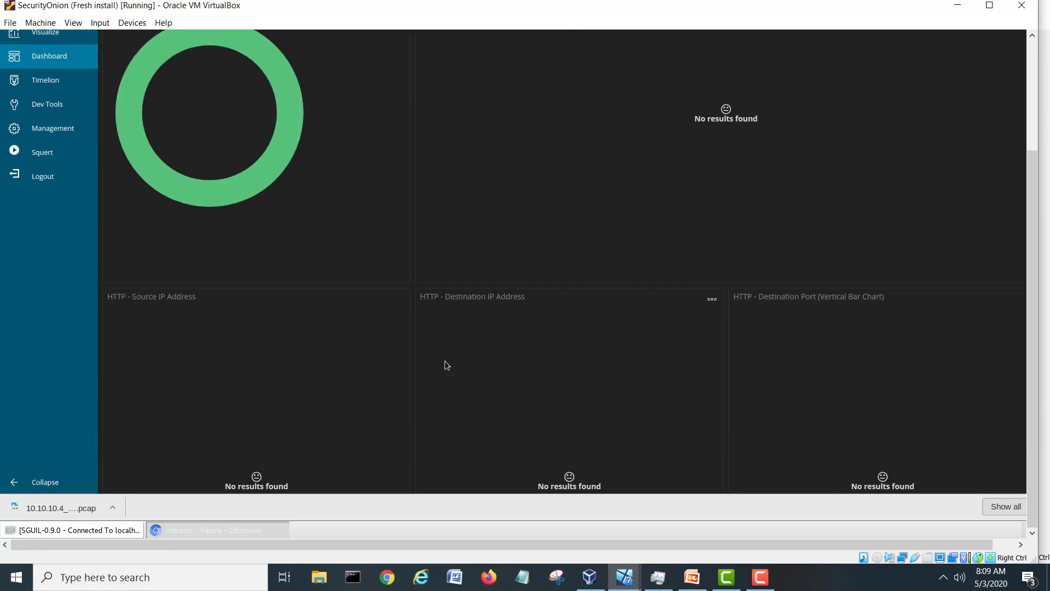
{"action": "scroll", "coordinate": [445, 361], "scroll_direction": "down", "scroll_amount": 9}
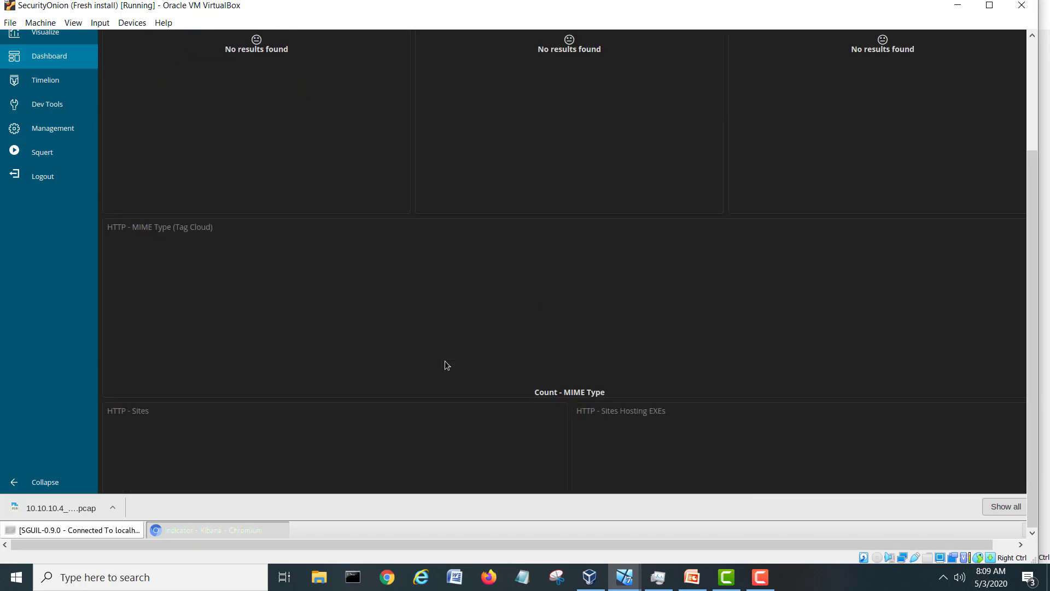
{"action": "scroll", "coordinate": [445, 361], "scroll_direction": "down", "scroll_amount": 3}
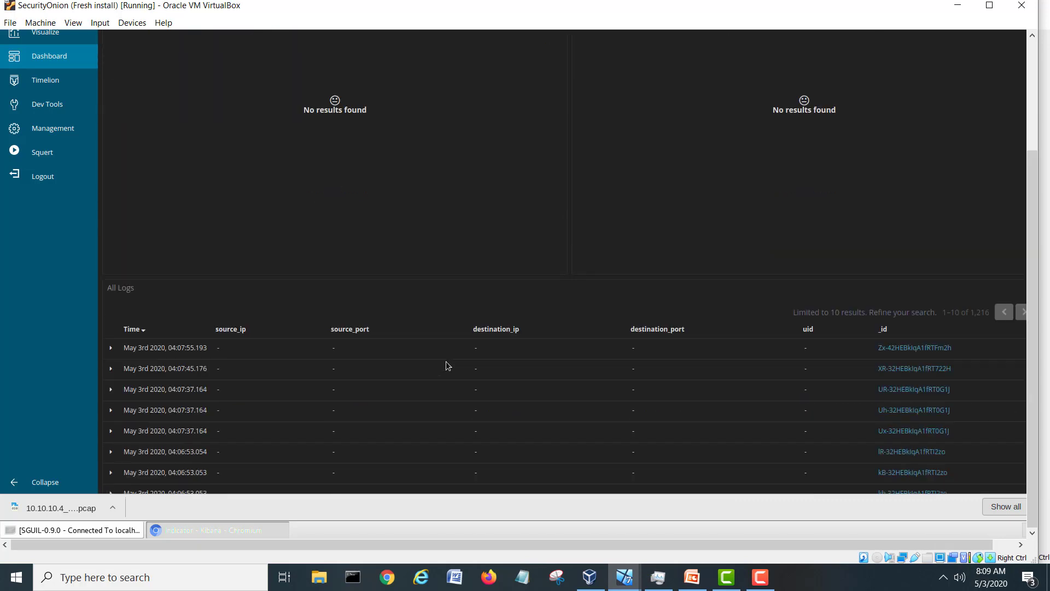
{"action": "scroll", "coordinate": [445, 361], "scroll_direction": "down", "scroll_amount": 2}
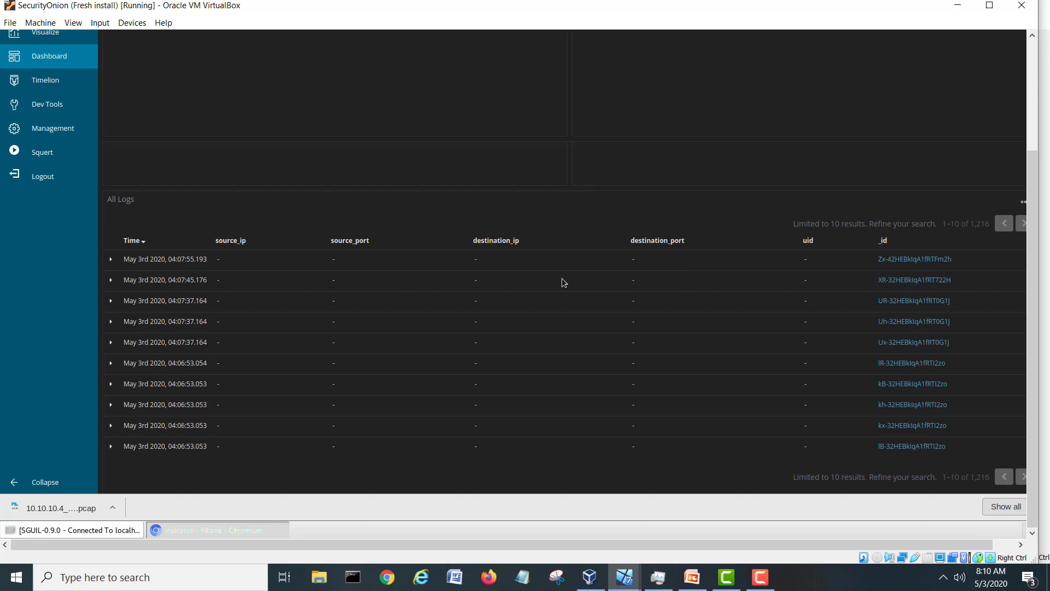
{"action": "scroll", "coordinate": [564, 282], "scroll_direction": "down", "scroll_amount": 1}
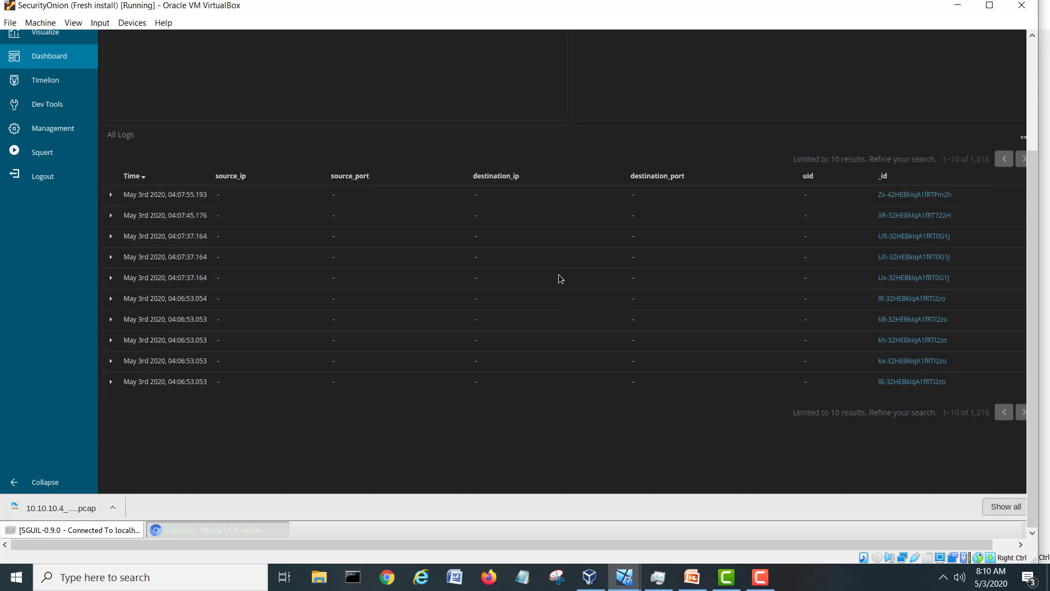
Expand the newest ossec web-accesslog entry and scroll through its field table.
{"action": "left_click", "coordinate": [111, 195]}
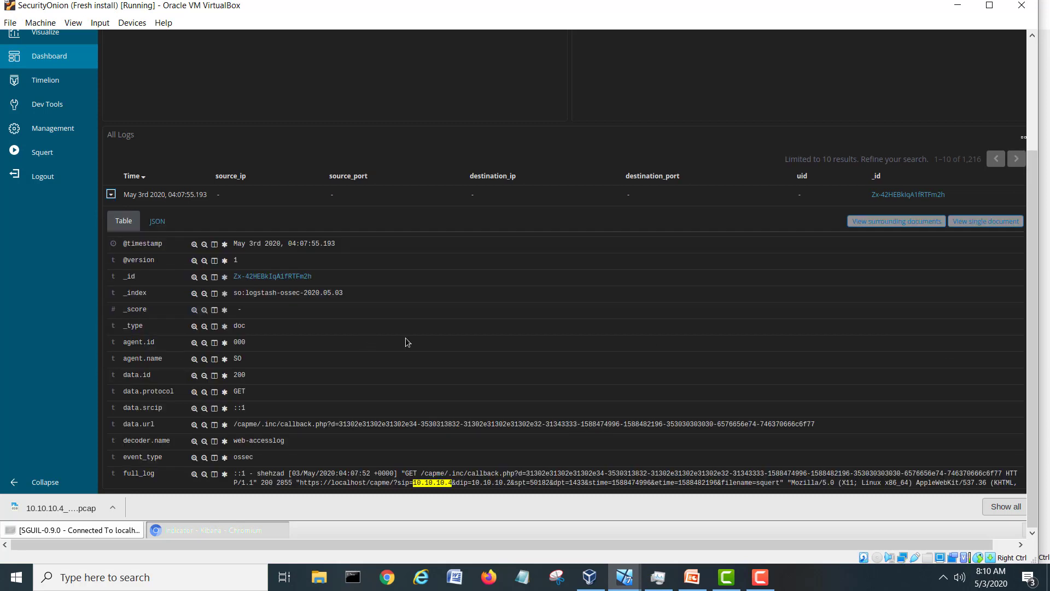
{"action": "scroll", "coordinate": [407, 343], "scroll_direction": "down", "scroll_amount": 3}
{"action": "scroll", "coordinate": [406, 343], "scroll_direction": "down", "scroll_amount": 3}
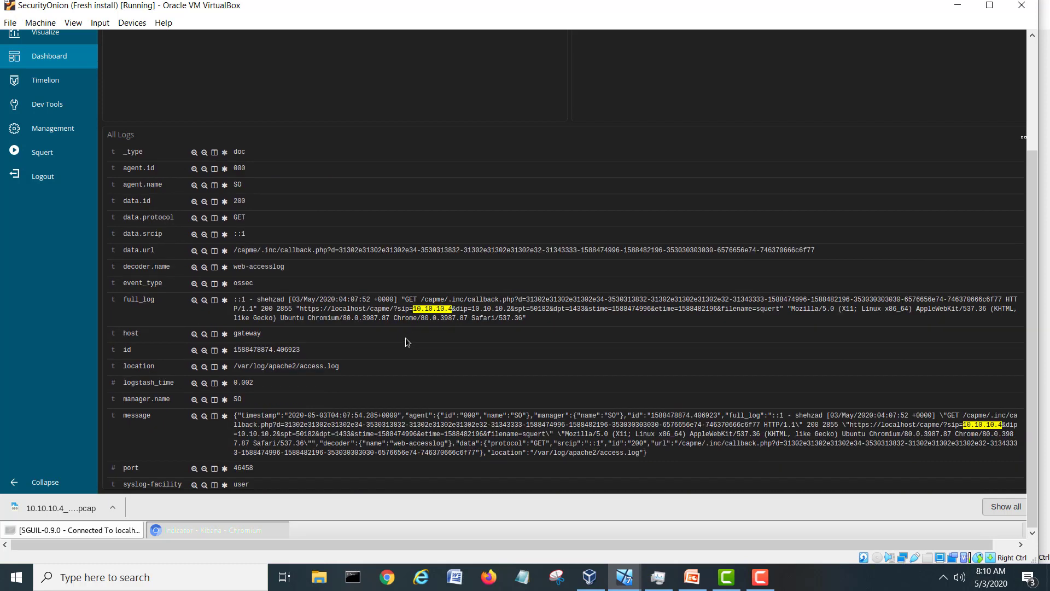
{"action": "scroll", "coordinate": [398, 337], "scroll_direction": "down", "scroll_amount": 1}
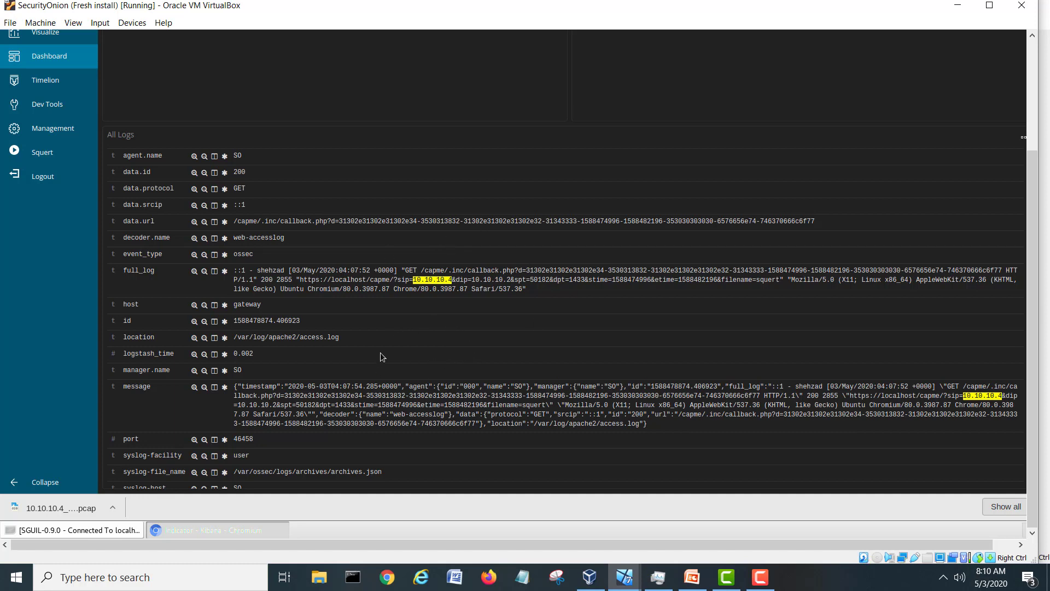
{"action": "scroll", "coordinate": [381, 357], "scroll_direction": "down", "scroll_amount": 2}
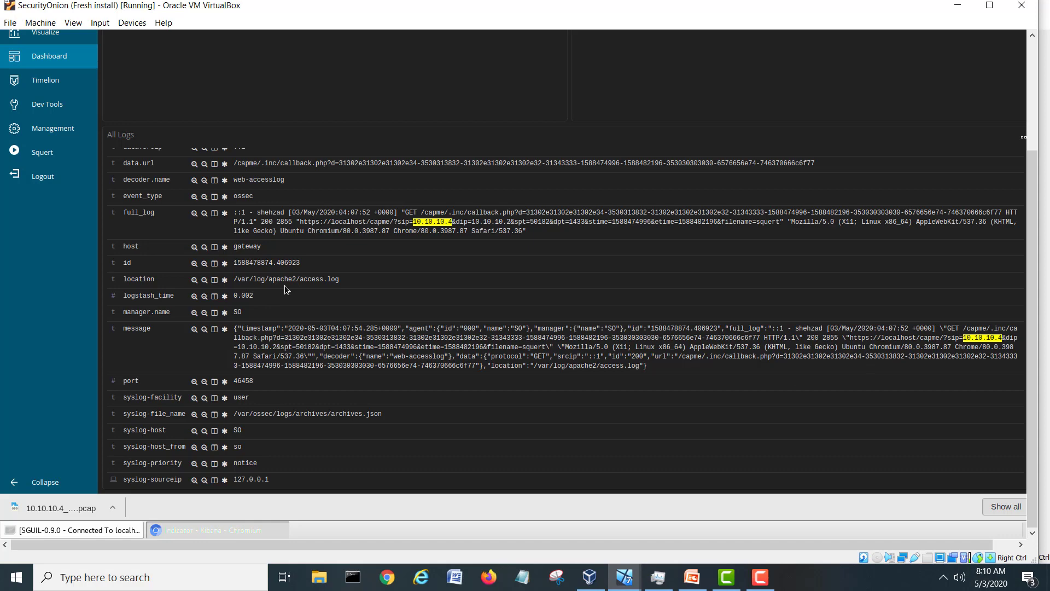
{"action": "scroll", "coordinate": [285, 289], "scroll_direction": "down", "scroll_amount": 3}
{"action": "scroll", "coordinate": [285, 288], "scroll_direction": "down", "scroll_amount": 5}
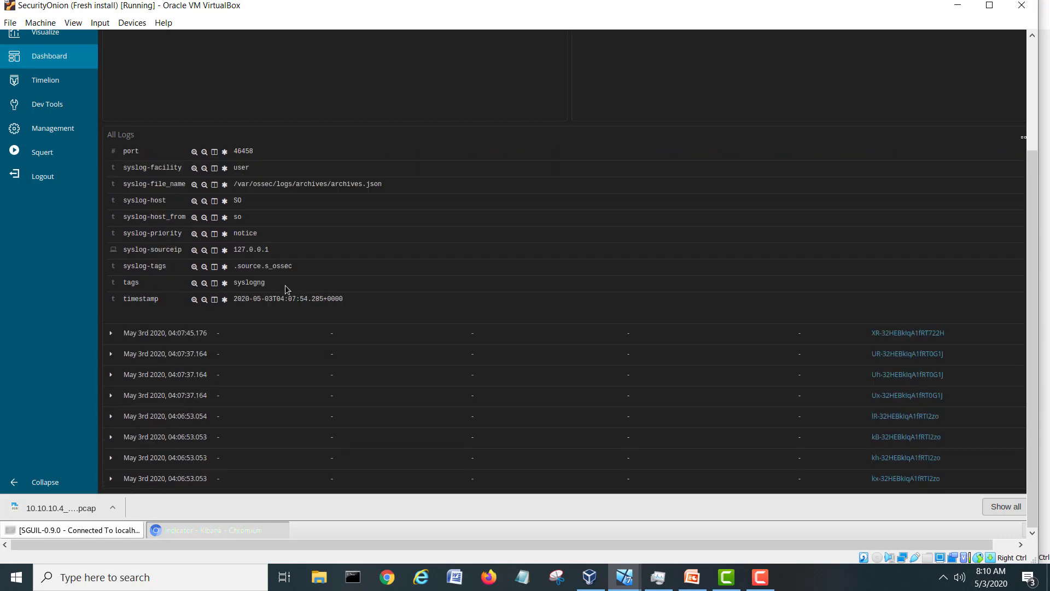
{"action": "scroll", "coordinate": [285, 288], "scroll_direction": "down", "scroll_amount": 1}
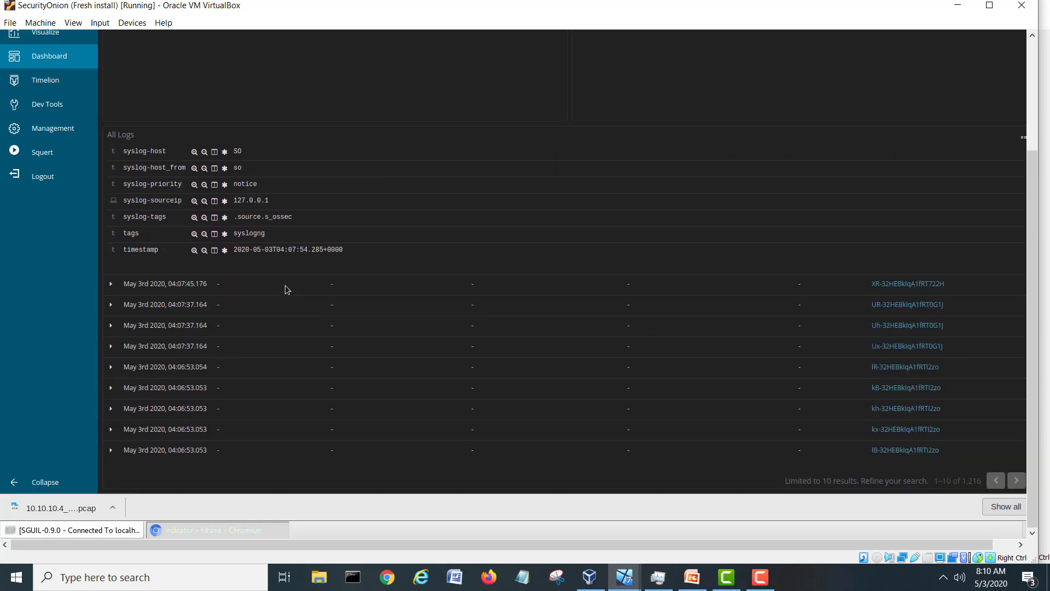
{"action": "scroll", "coordinate": [285, 290], "scroll_direction": "up", "scroll_amount": 4}
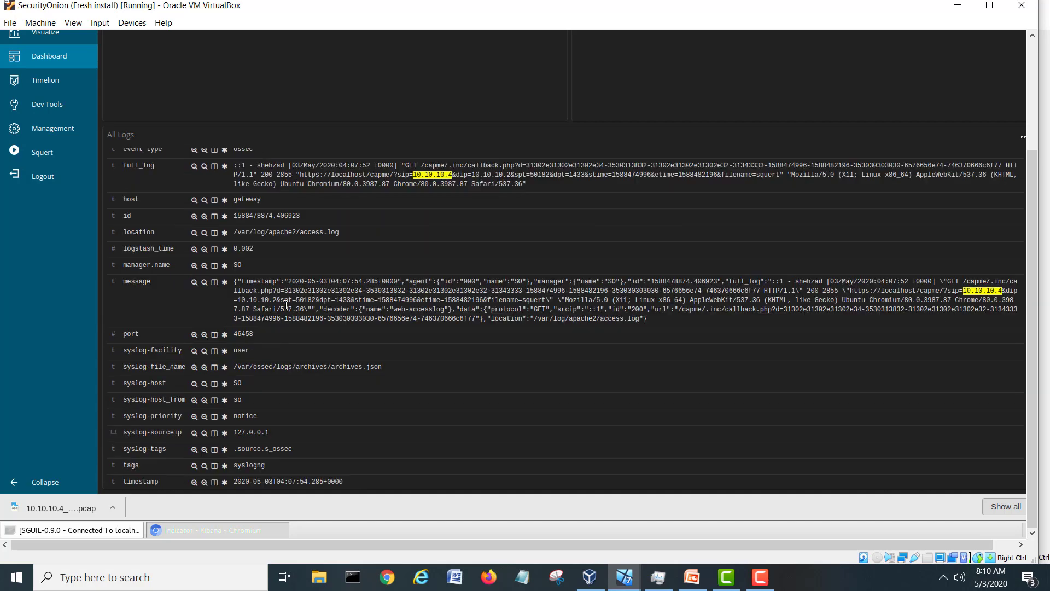
{"action": "scroll", "coordinate": [285, 306], "scroll_direction": "up", "scroll_amount": 4}
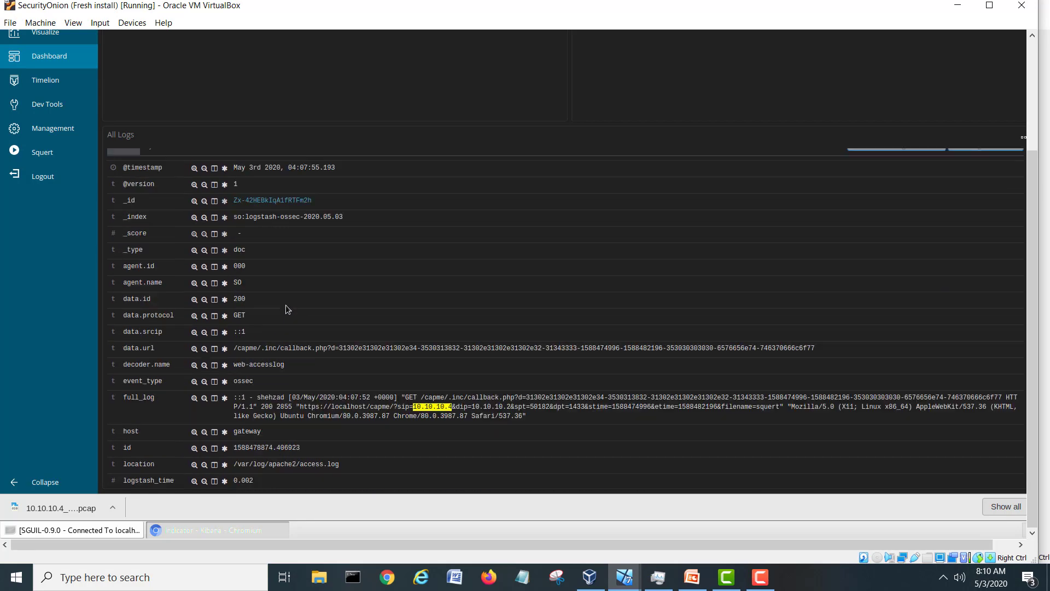
{"action": "left_click_drag", "start_coordinate": [1033, 212], "coordinate": [1038, 87]}
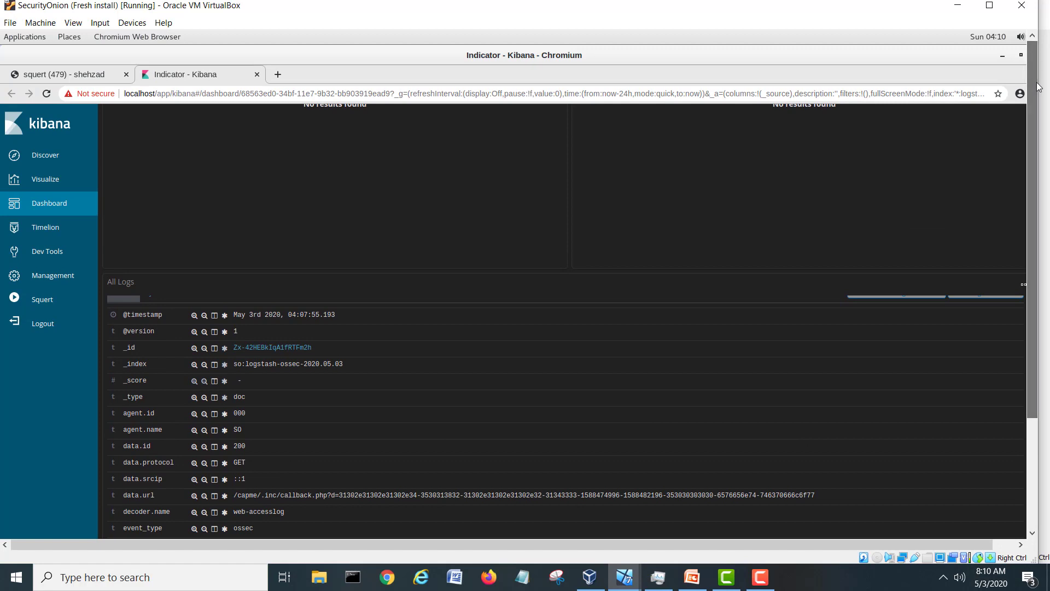
Close the Kibana dashboard tab and the Squert Chromium window.
{"action": "left_click", "coordinate": [256, 75]}
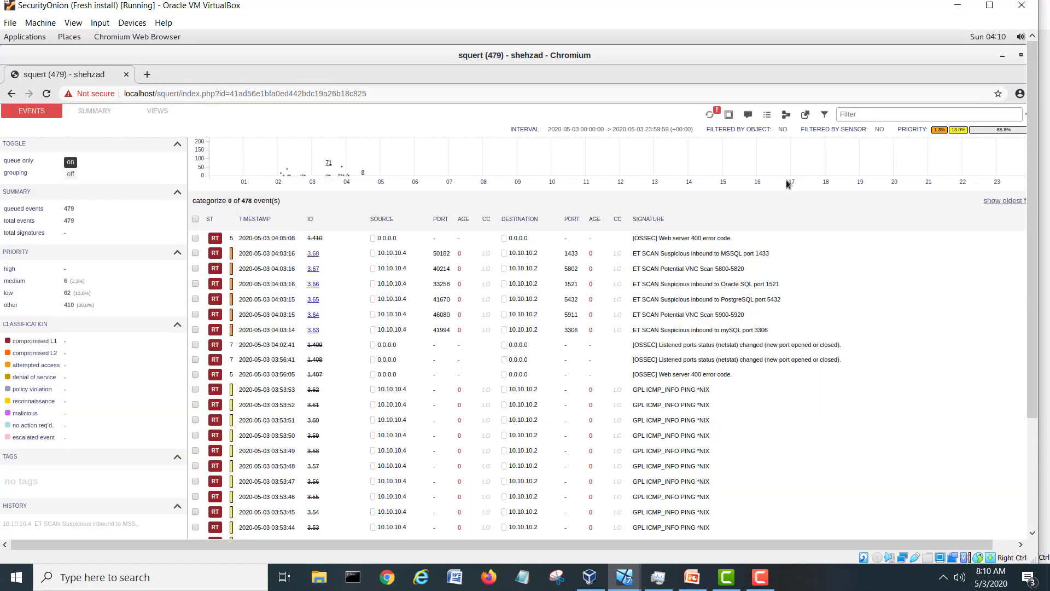
{"action": "scroll", "coordinate": [790, 177], "scroll_direction": "down", "scroll_amount": 3}
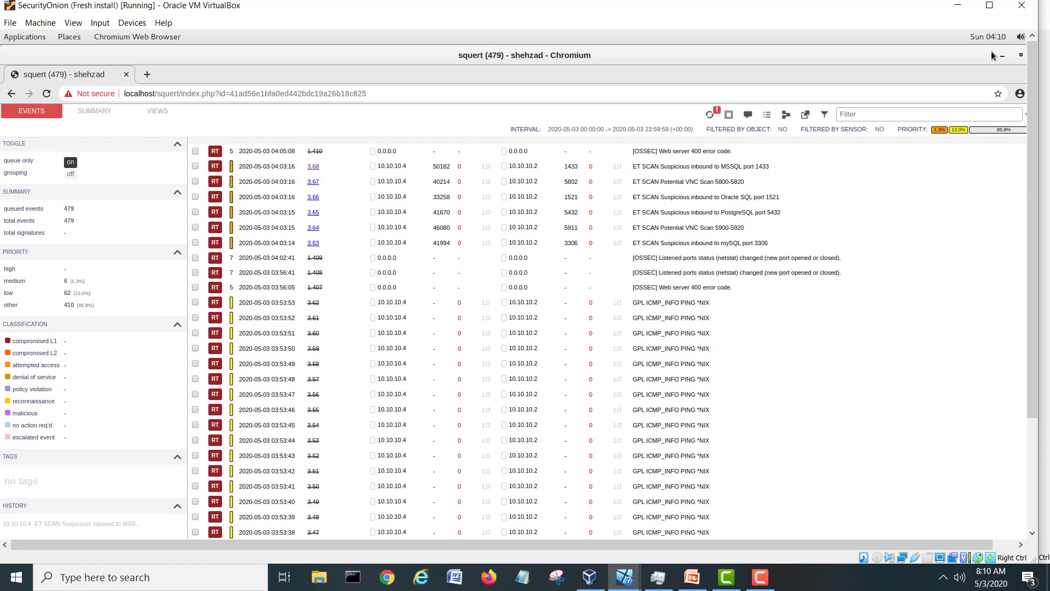
{"action": "left_click", "coordinate": [1021, 54]}
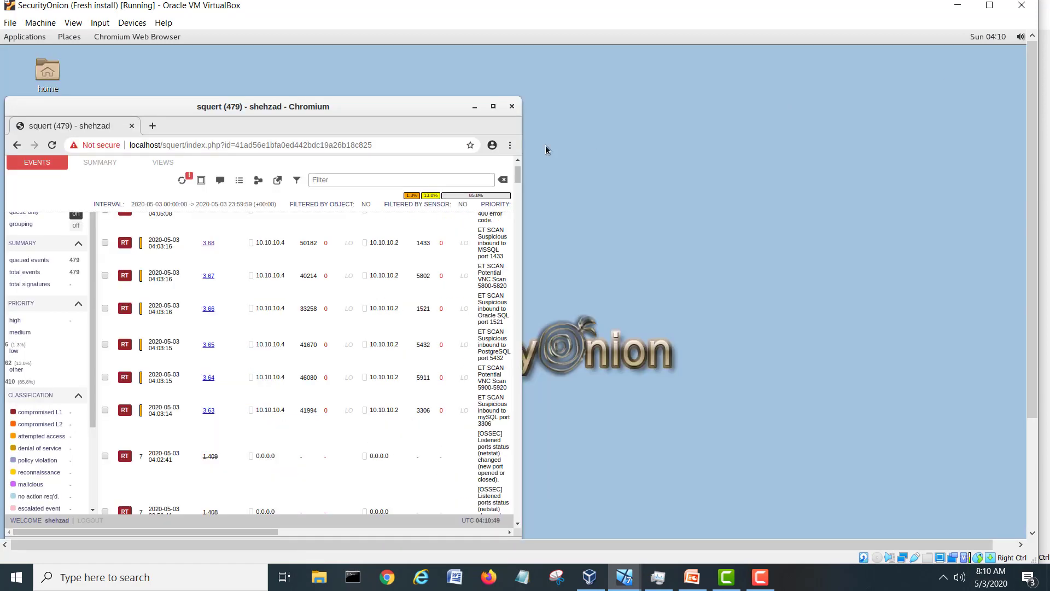
{"action": "left_click", "coordinate": [512, 107]}
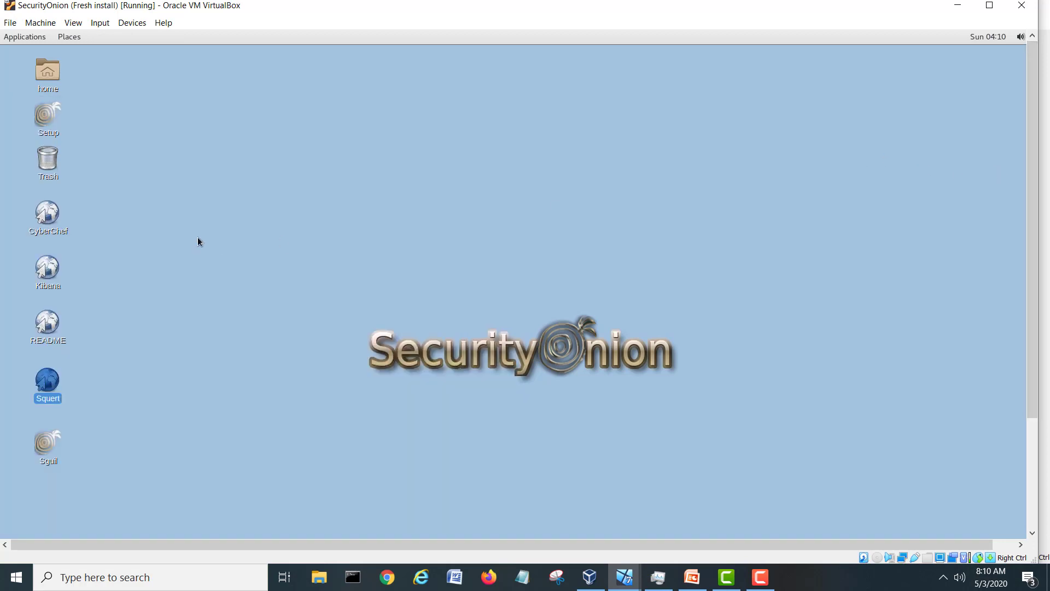
Launch Kibana from the desktop, maximize it, and log in with the saved username and password.
{"action": "left_click", "coordinate": [122, 352]}
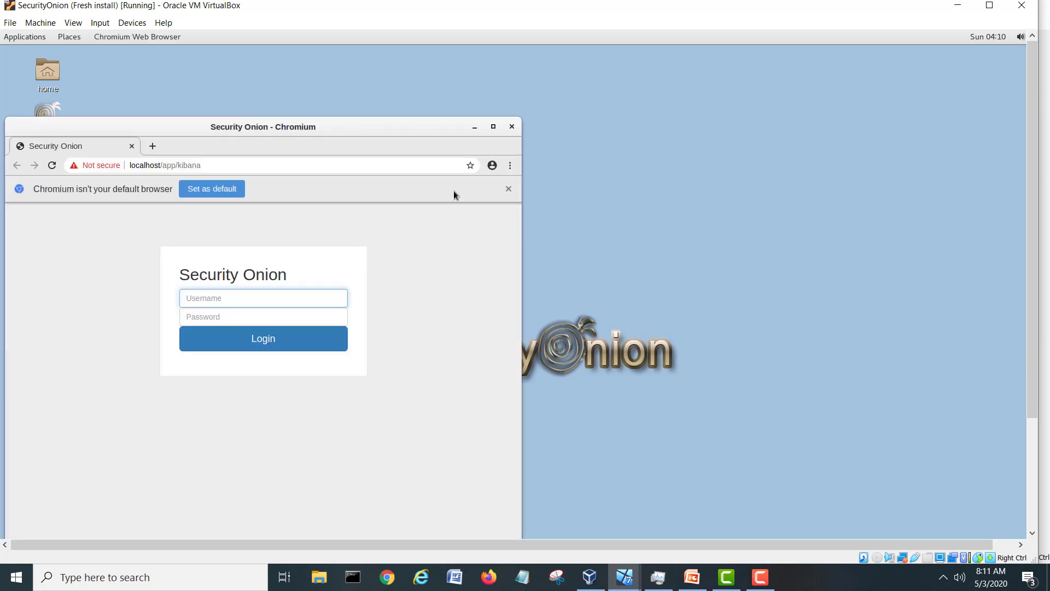
{"action": "left_click", "coordinate": [495, 127]}
{"action": "left_click", "coordinate": [486, 226]}
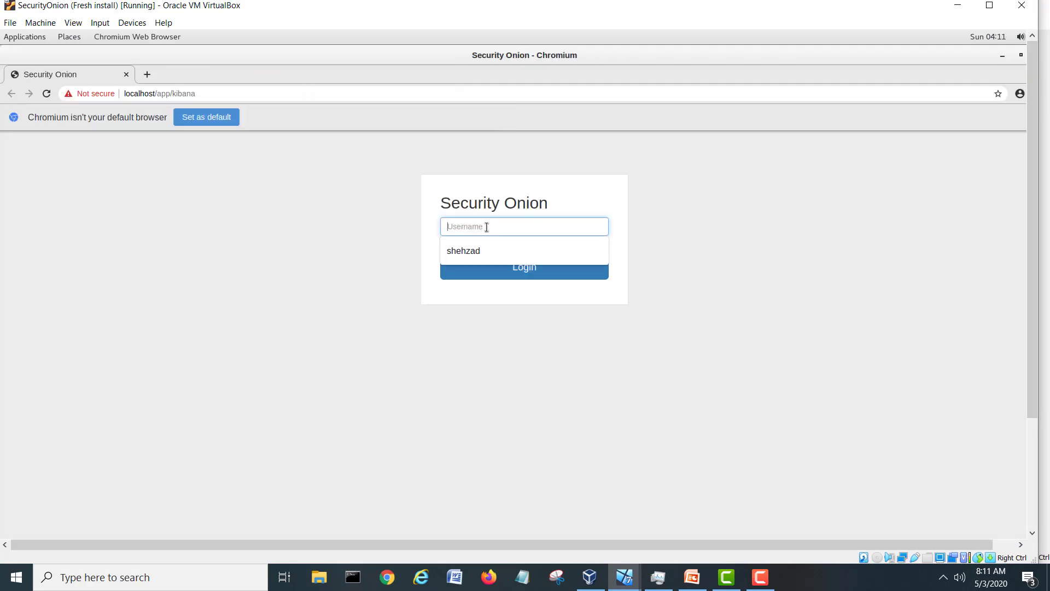
{"action": "type", "text": "shehzad"}
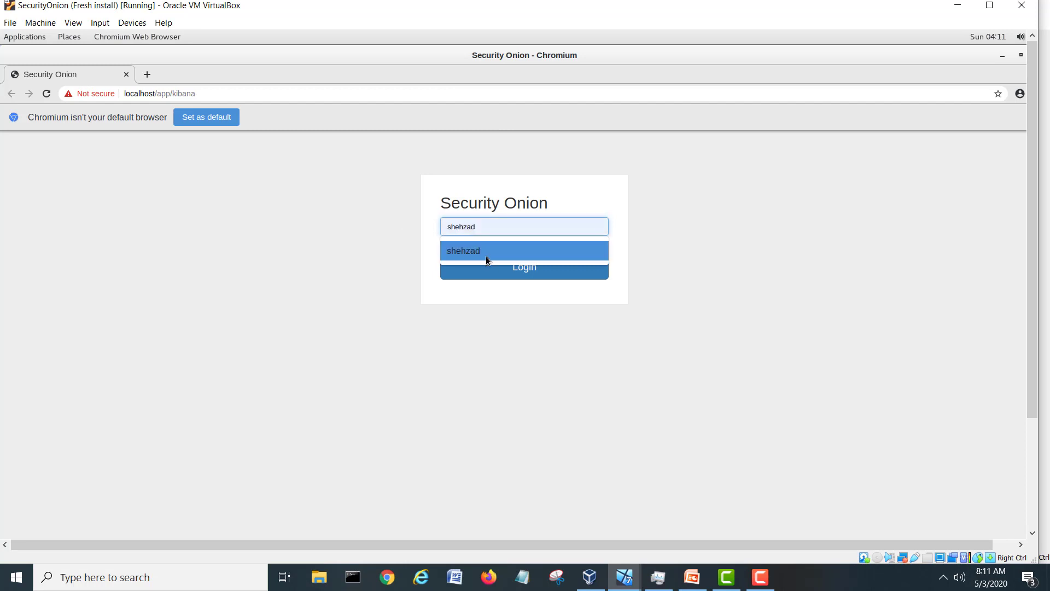
{"action": "left_click", "coordinate": [486, 252]}
{"action": "key", "text": "Return"}
{"action": "type", "text": "s"}
{"action": "type", "text": "••••"}
{"action": "type", "text": "•"}
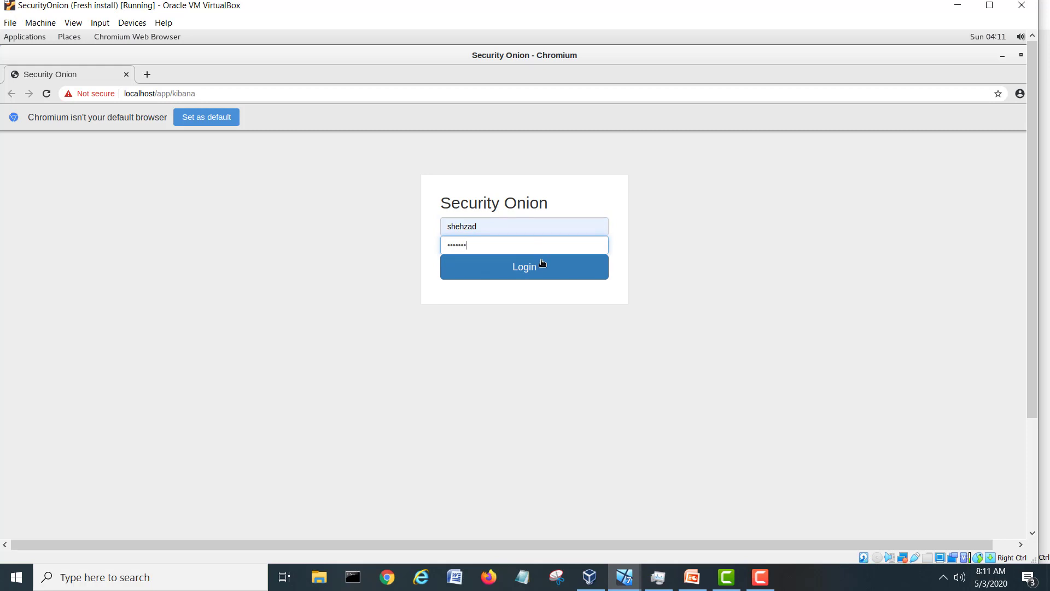
{"action": "left_click", "coordinate": [529, 270]}
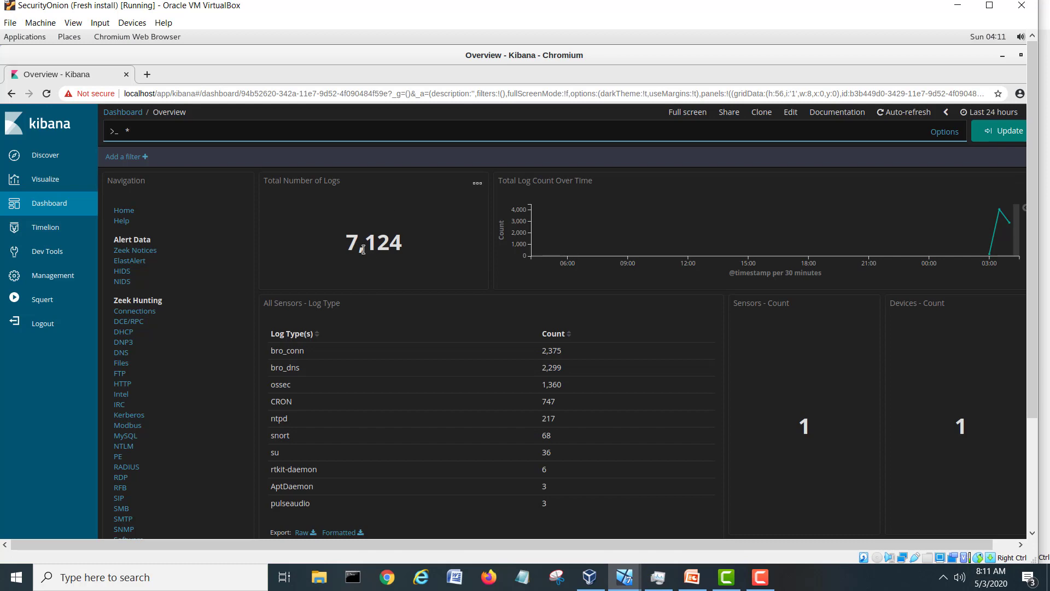
{"action": "left_click", "coordinate": [134, 130]}
{"action": "double_click", "coordinate": [126, 130]}
{"action": "scroll", "coordinate": [425, 291], "scroll_direction": "down", "scroll_amount": 2}
{"action": "scroll", "coordinate": [427, 292], "scroll_direction": "down", "scroll_amount": 2}
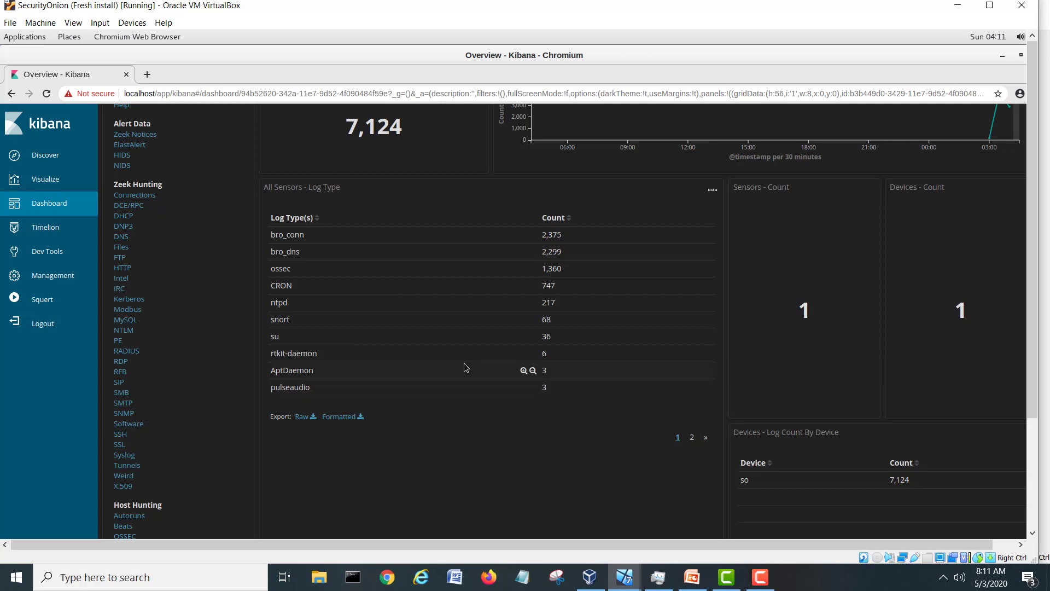
{"action": "scroll", "coordinate": [463, 367], "scroll_direction": "down", "scroll_amount": 3}
{"action": "scroll", "coordinate": [466, 367], "scroll_direction": "up", "scroll_amount": 3}
{"action": "scroll", "coordinate": [768, 287], "scroll_direction": "up", "scroll_amount": 3}
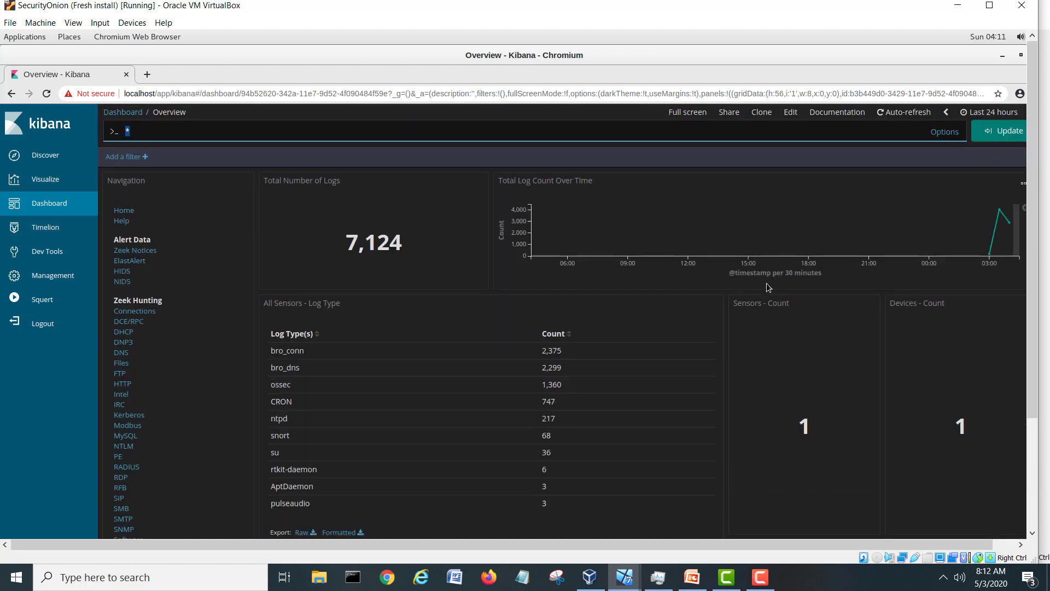
{"action": "scroll", "coordinate": [771, 283], "scroll_direction": "down", "scroll_amount": 6}
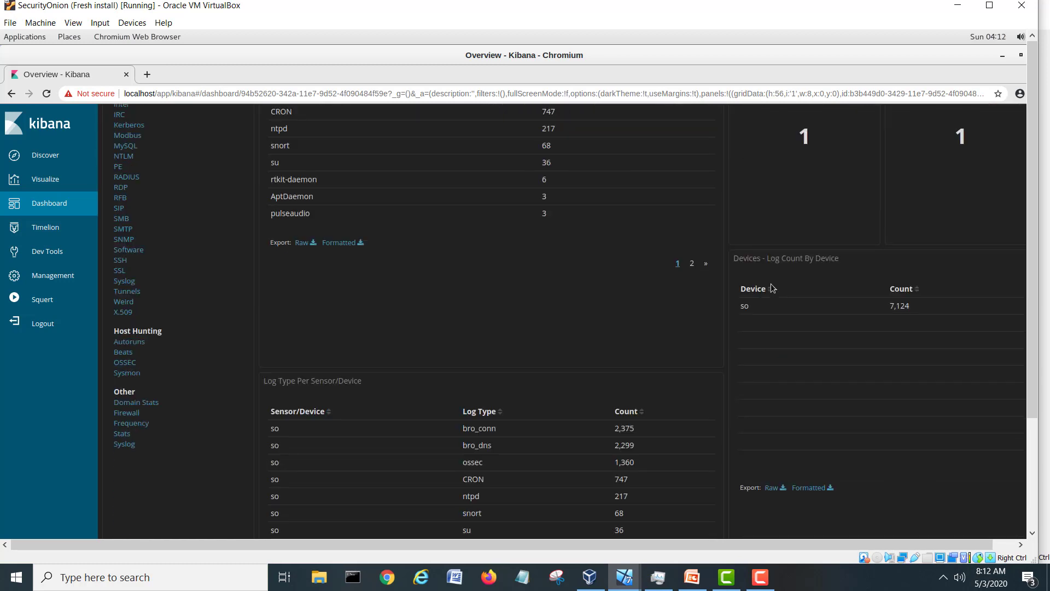
{"action": "scroll", "coordinate": [771, 287], "scroll_direction": "down", "scroll_amount": 3}
{"action": "scroll", "coordinate": [771, 287], "scroll_direction": "down", "scroll_amount": 2}
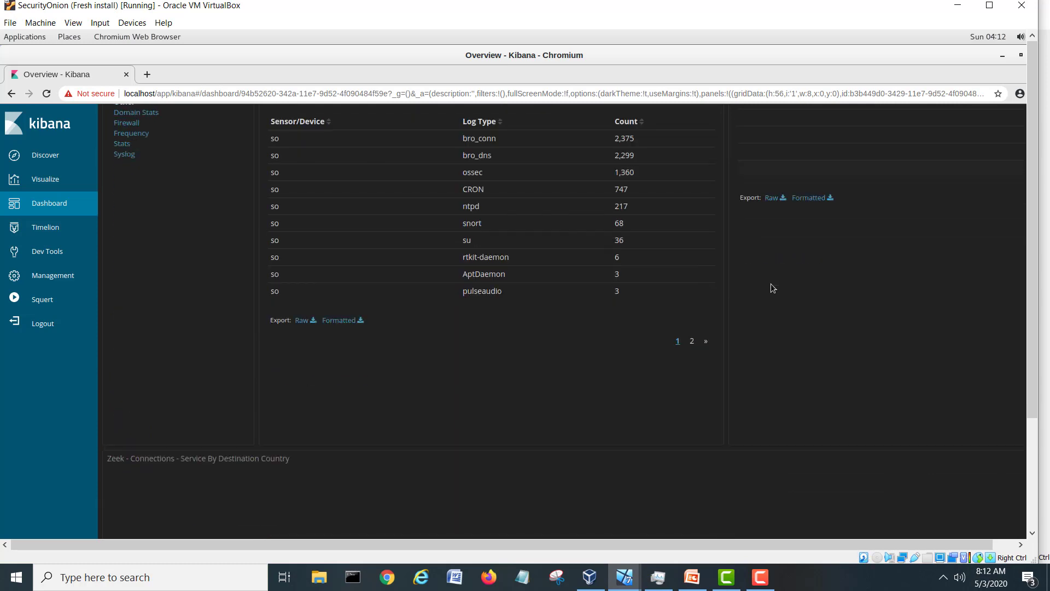
{"action": "scroll", "coordinate": [771, 287], "scroll_direction": "down", "scroll_amount": 9}
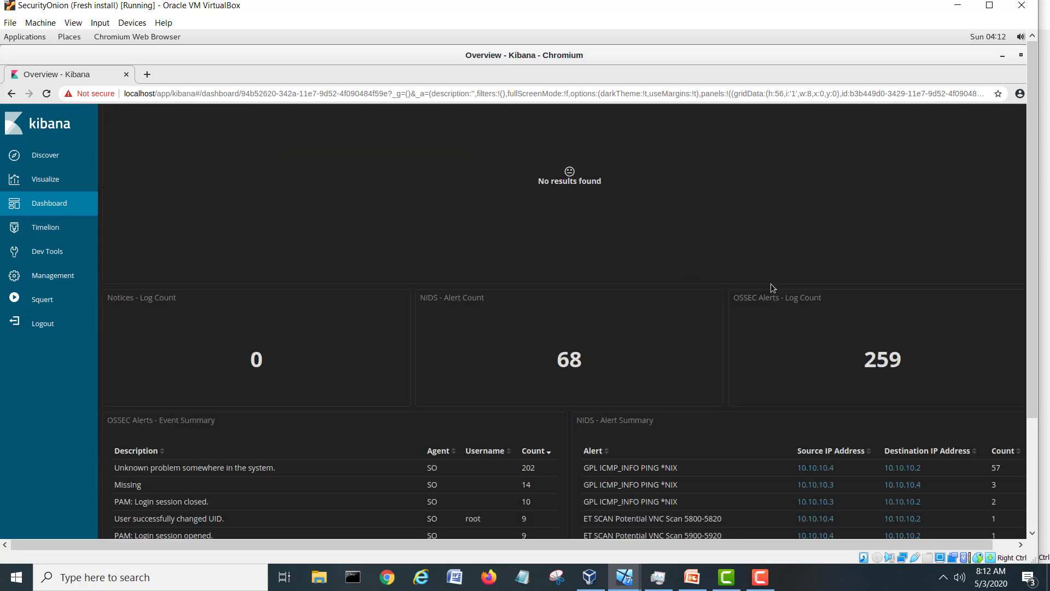
{"action": "scroll", "coordinate": [770, 283], "scroll_direction": "down", "scroll_amount": 2}
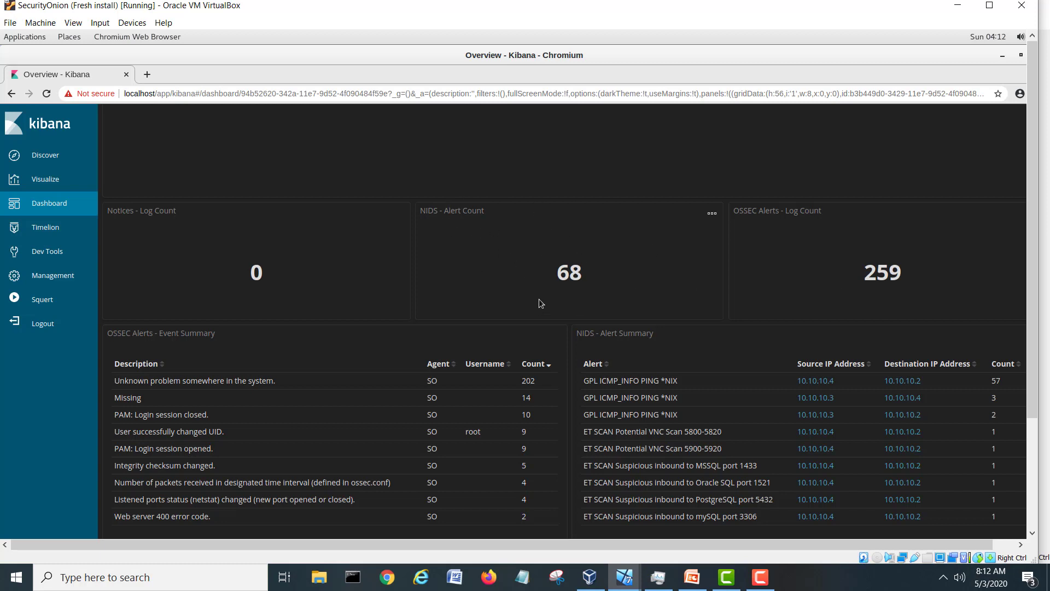
{"action": "scroll", "coordinate": [530, 269], "scroll_direction": "down", "scroll_amount": 5}
{"action": "scroll", "coordinate": [533, 272], "scroll_direction": "down", "scroll_amount": 5}
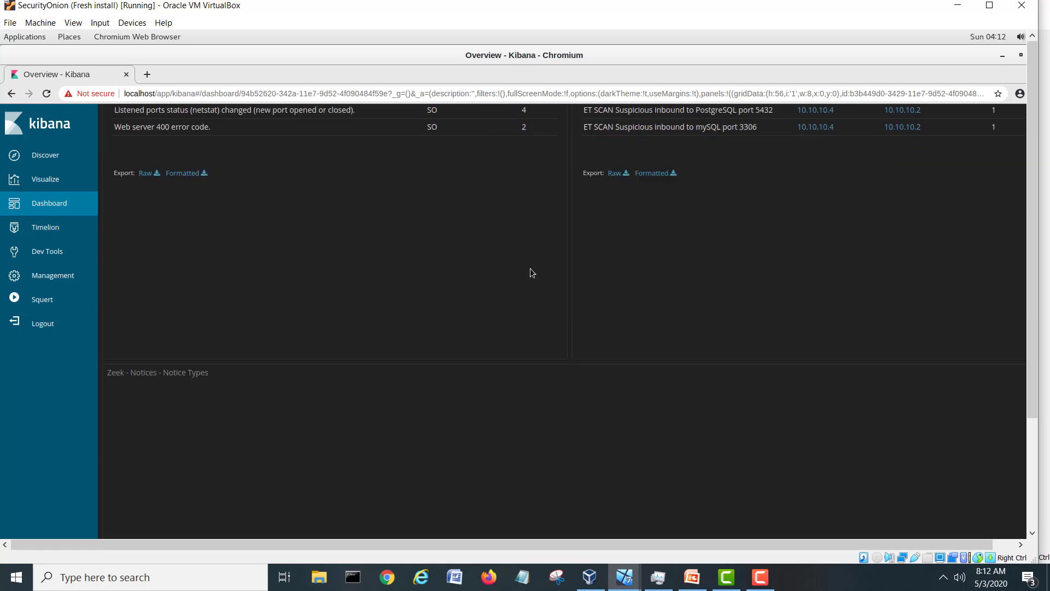
{"action": "scroll", "coordinate": [530, 268], "scroll_direction": "down", "scroll_amount": 5}
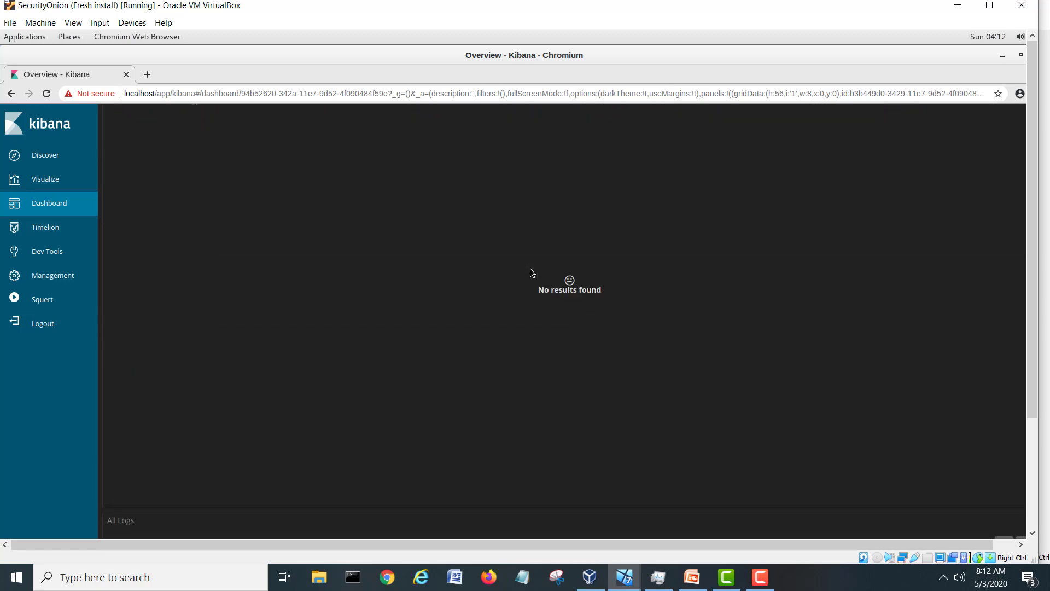
{"action": "scroll", "coordinate": [530, 268], "scroll_direction": "down", "scroll_amount": 5}
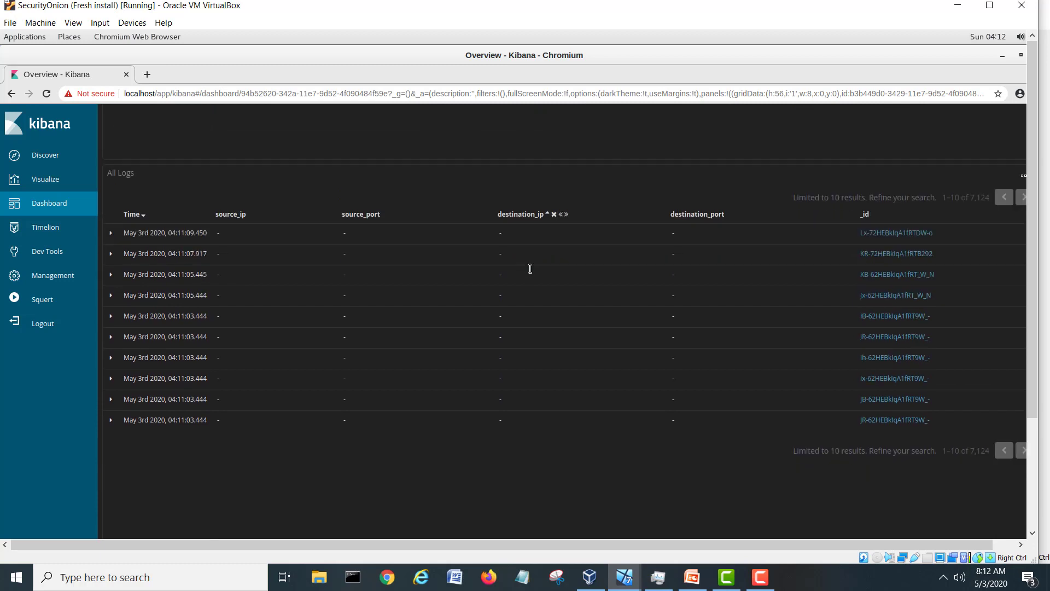
{"action": "scroll", "coordinate": [530, 273], "scroll_direction": "down", "scroll_amount": 3}
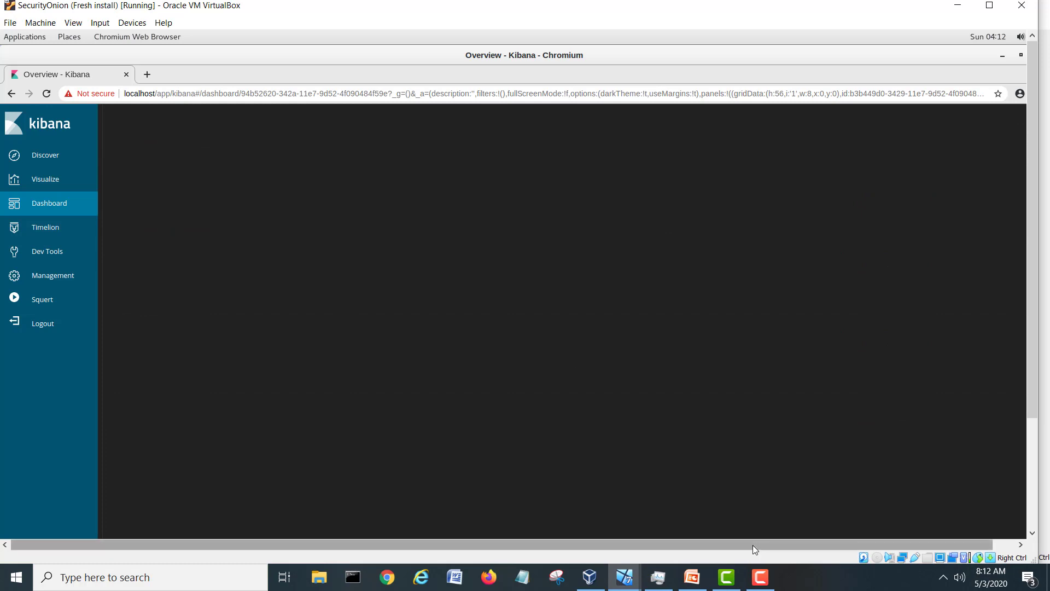
{"action": "left_click_drag", "start_coordinate": [752, 544], "coordinate": [775, 545]}
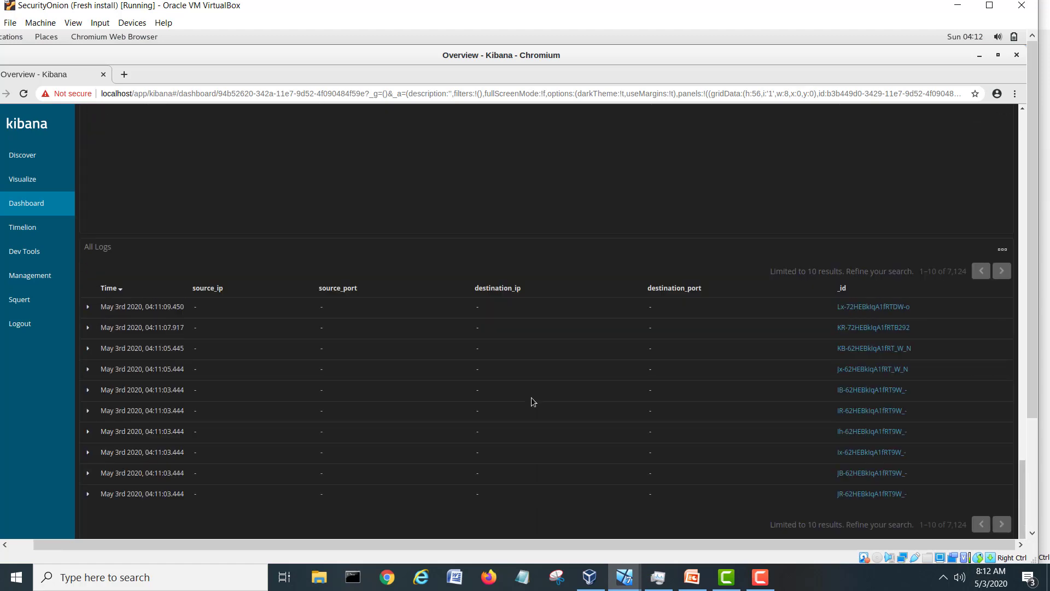
{"action": "scroll", "coordinate": [534, 402], "scroll_direction": "down", "scroll_amount": 5}
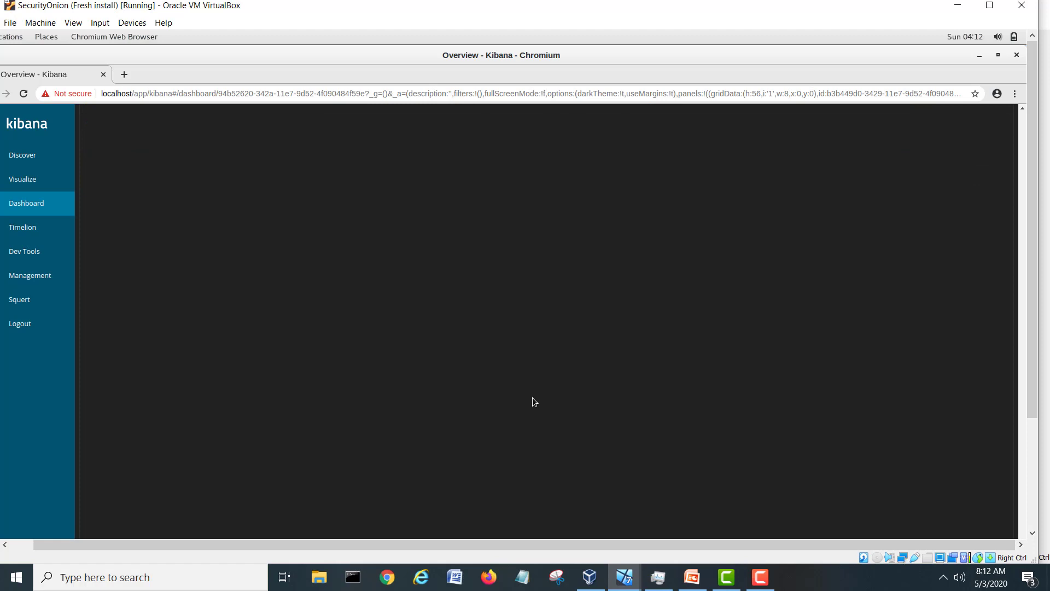
{"action": "scroll", "coordinate": [535, 401], "scroll_direction": "up", "scroll_amount": 5}
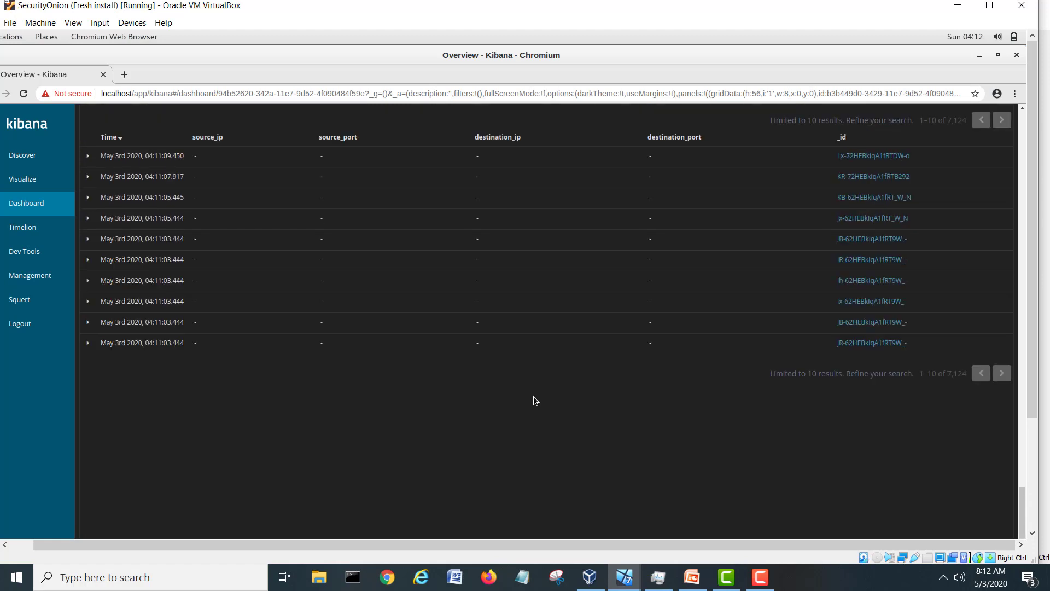
{"action": "scroll", "coordinate": [533, 396], "scroll_direction": "up", "scroll_amount": 10}
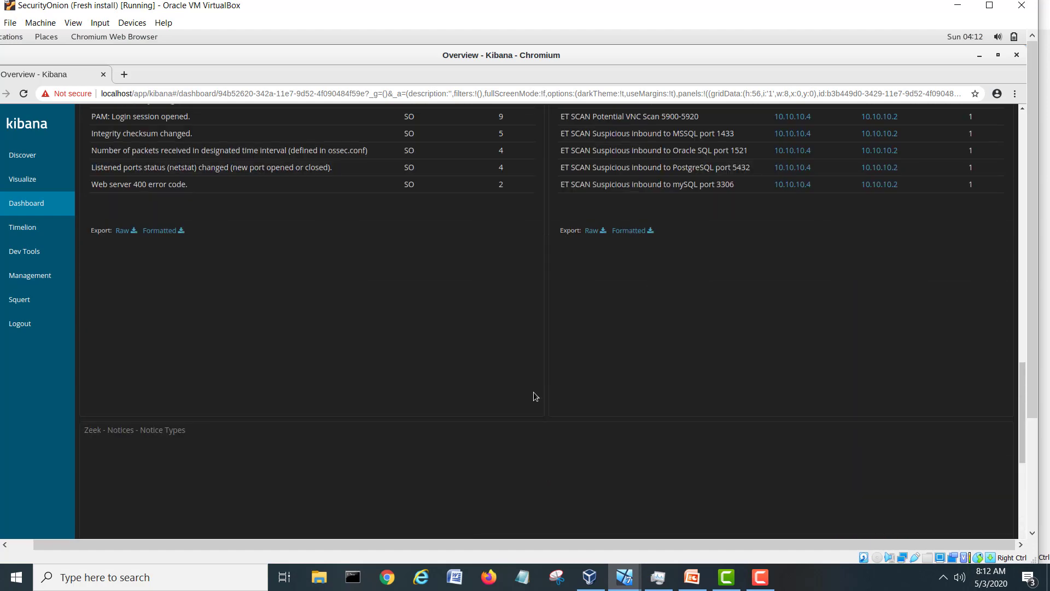
{"action": "scroll", "coordinate": [535, 389], "scroll_direction": "up", "scroll_amount": 10}
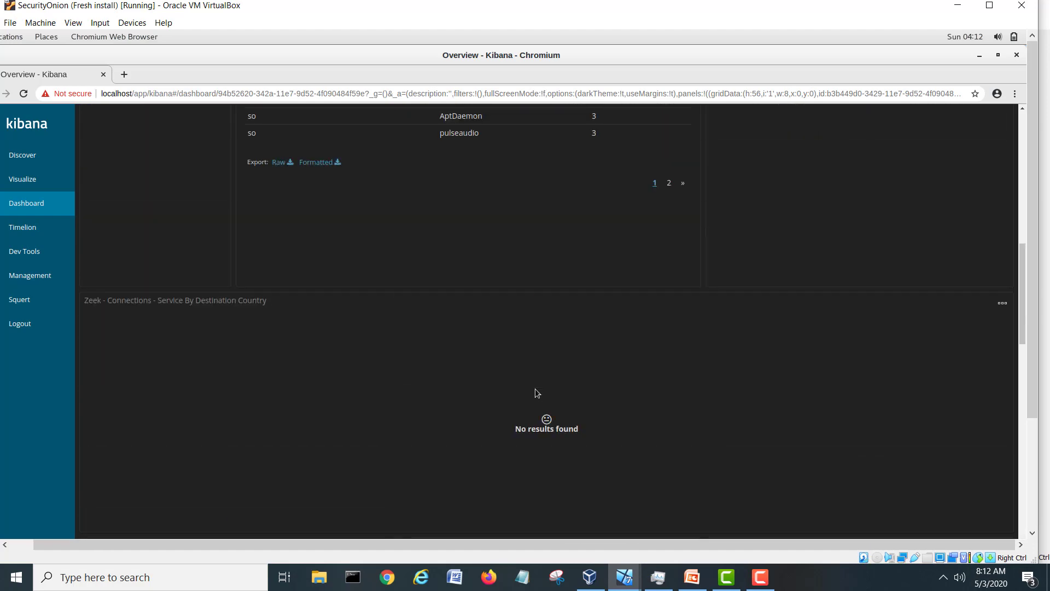
{"action": "scroll", "coordinate": [535, 388], "scroll_direction": "up", "scroll_amount": 10}
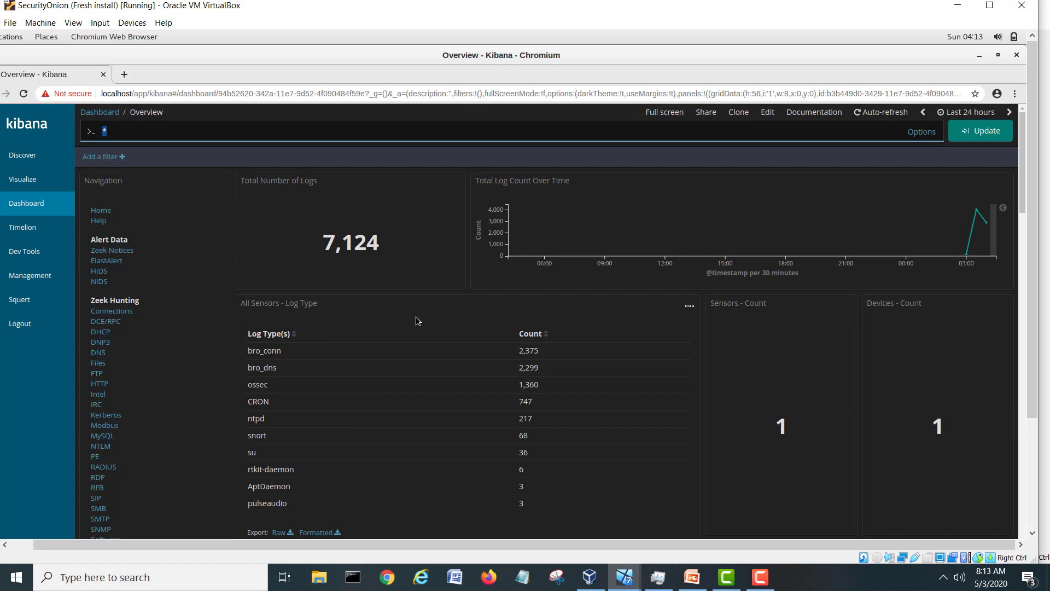
Close the Kibana browser and bring back the Sguil console listing the ICMP PING and ET SCAN alerts.
{"action": "left_click", "coordinate": [1014, 58]}
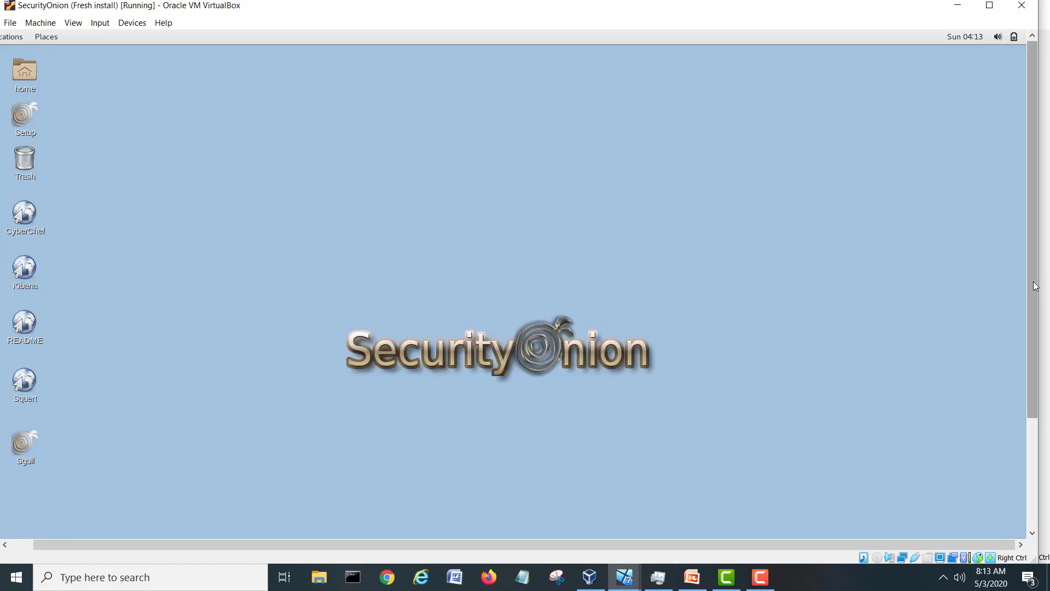
{"action": "scroll", "coordinate": [1031, 286], "scroll_direction": "down", "scroll_amount": 3}
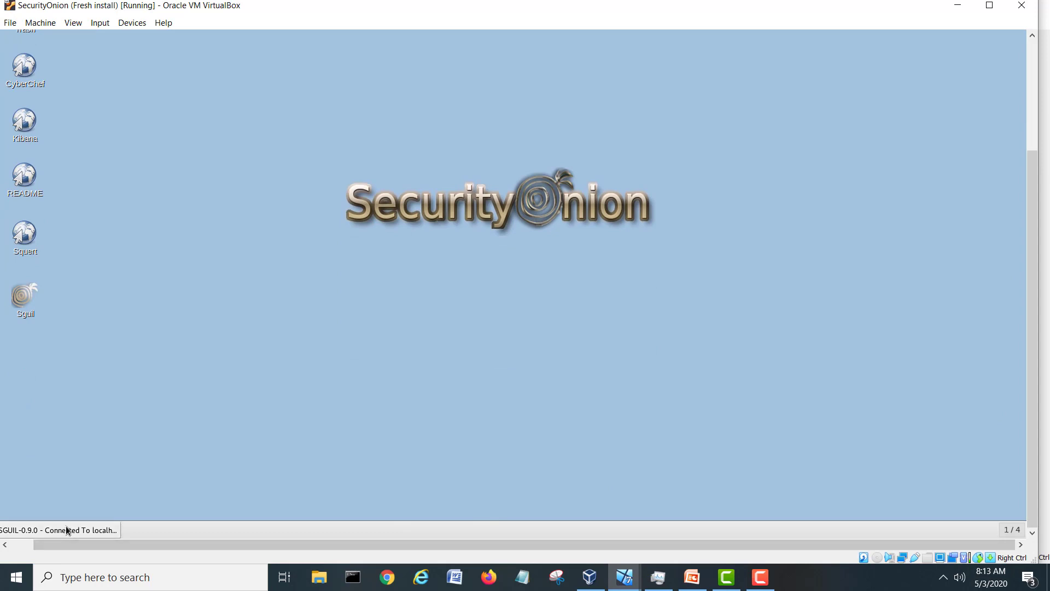
{"action": "left_click", "coordinate": [62, 529]}
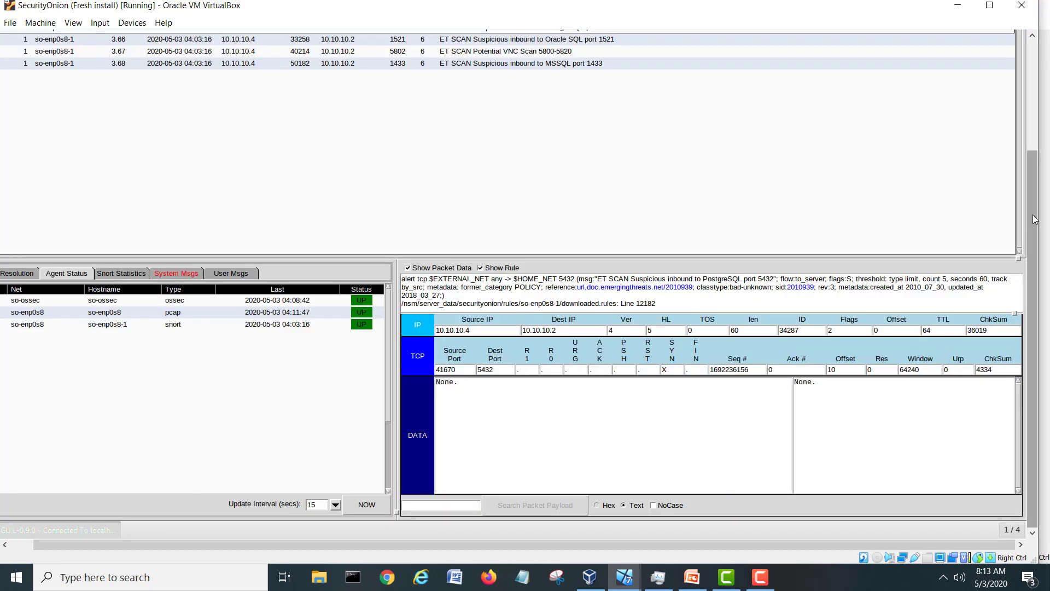
{"action": "left_click_drag", "start_coordinate": [537, 547], "coordinate": [421, 553]}
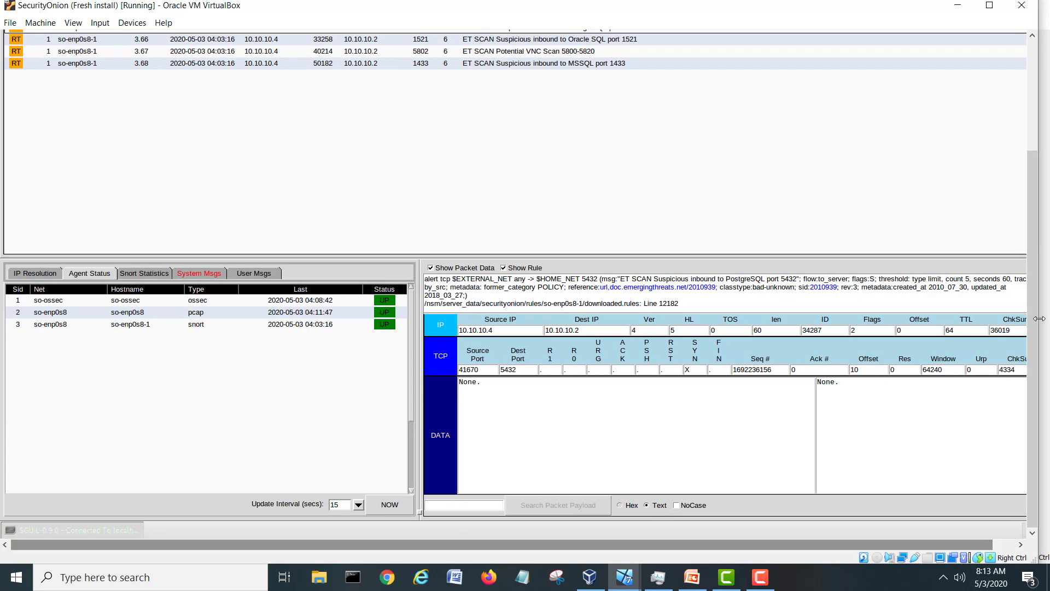
{"action": "scroll", "coordinate": [1032, 295], "scroll_direction": "up", "scroll_amount": 1}
{"action": "scroll", "coordinate": [1032, 295], "scroll_direction": "up", "scroll_amount": 4}
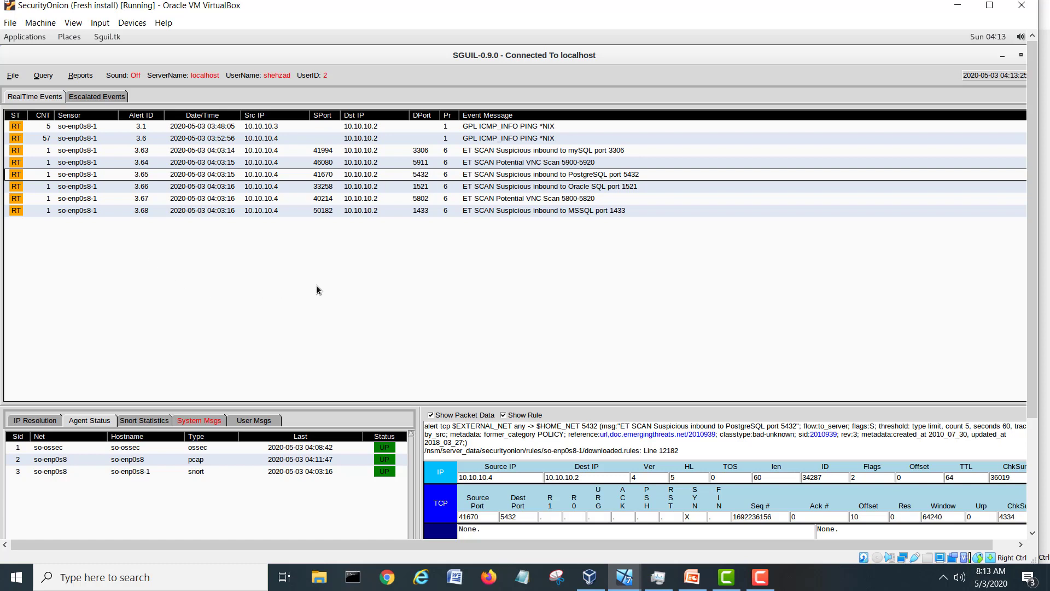
Switch to the Kali VM, log in with the account password, and close the nmap results terminal.
{"action": "left_click", "coordinate": [624, 576]}
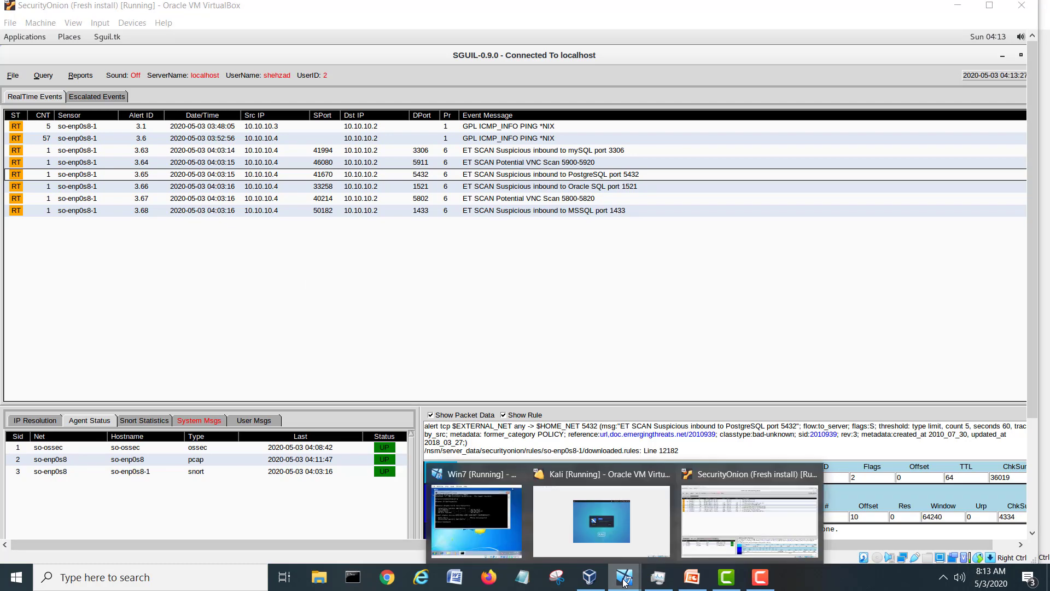
{"action": "left_click", "coordinate": [598, 544]}
{"action": "left_click", "coordinate": [522, 290]}
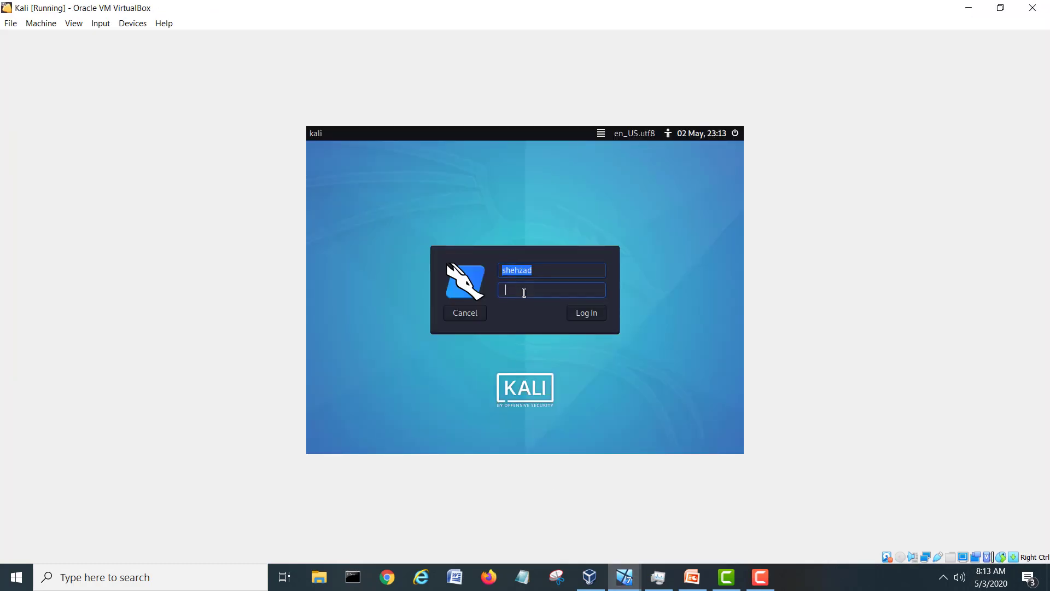
{"action": "type", "text": "kal•••••••"}
{"action": "key", "text": "Return"}
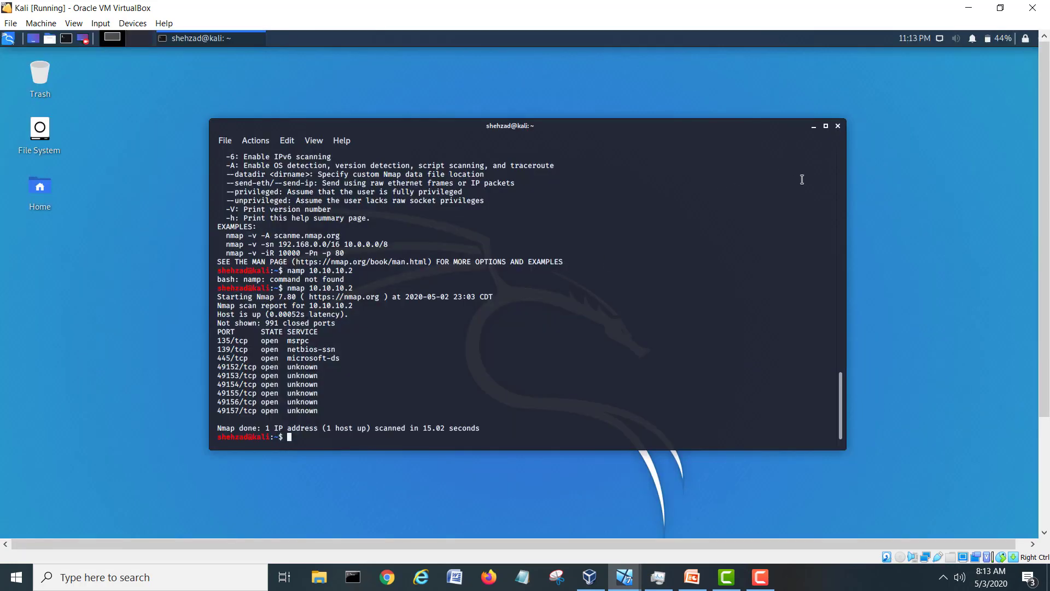
{"action": "left_click", "coordinate": [838, 127]}
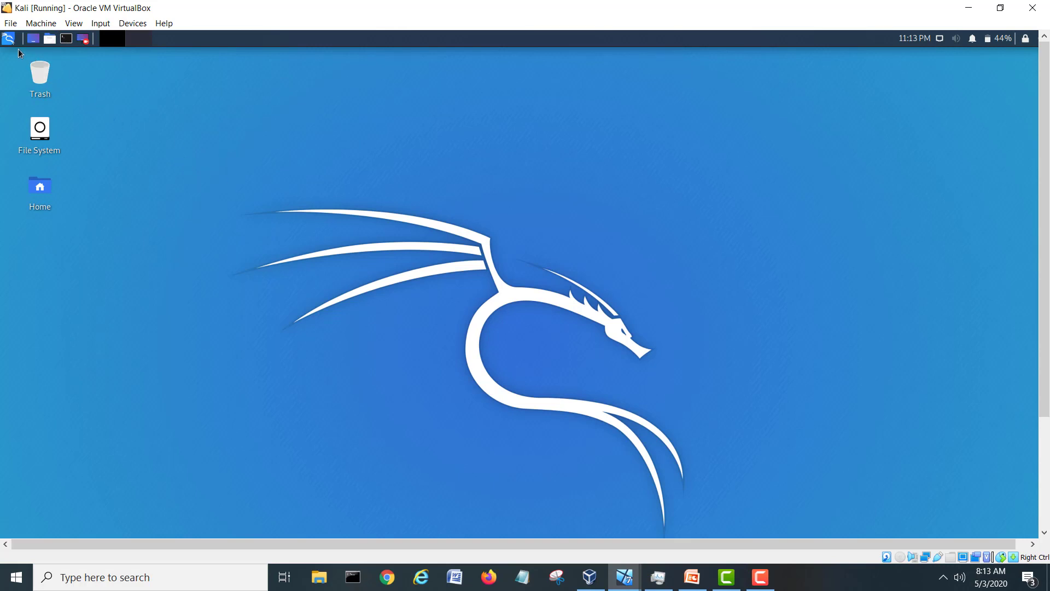
Launch sparta from the Kali menu's 02 - Vulnerability Analysis category to start Legion.
{"action": "left_click", "coordinate": [8, 39]}
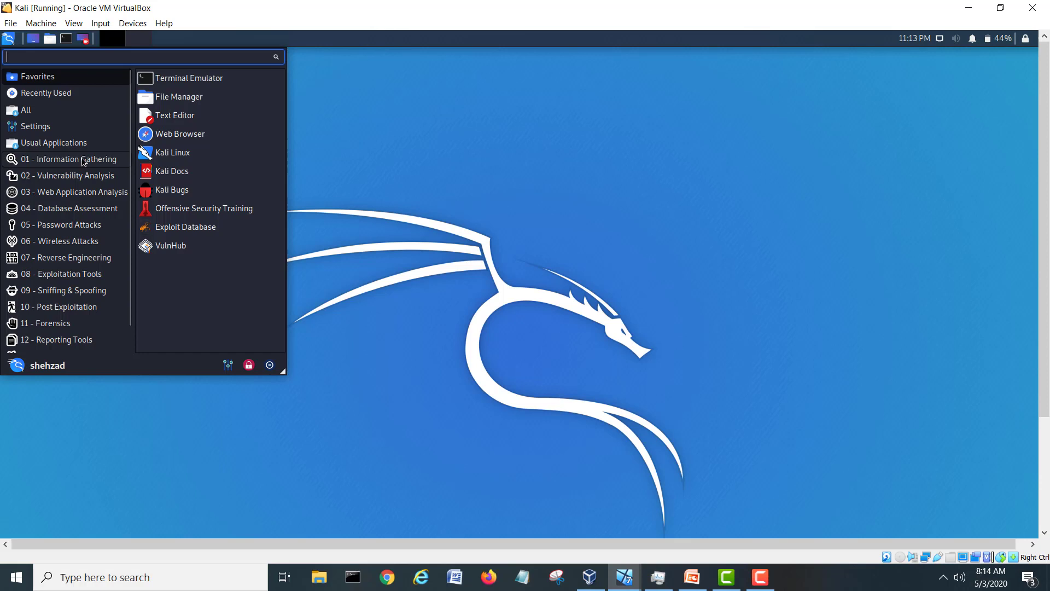
{"action": "left_click", "coordinate": [80, 177]}
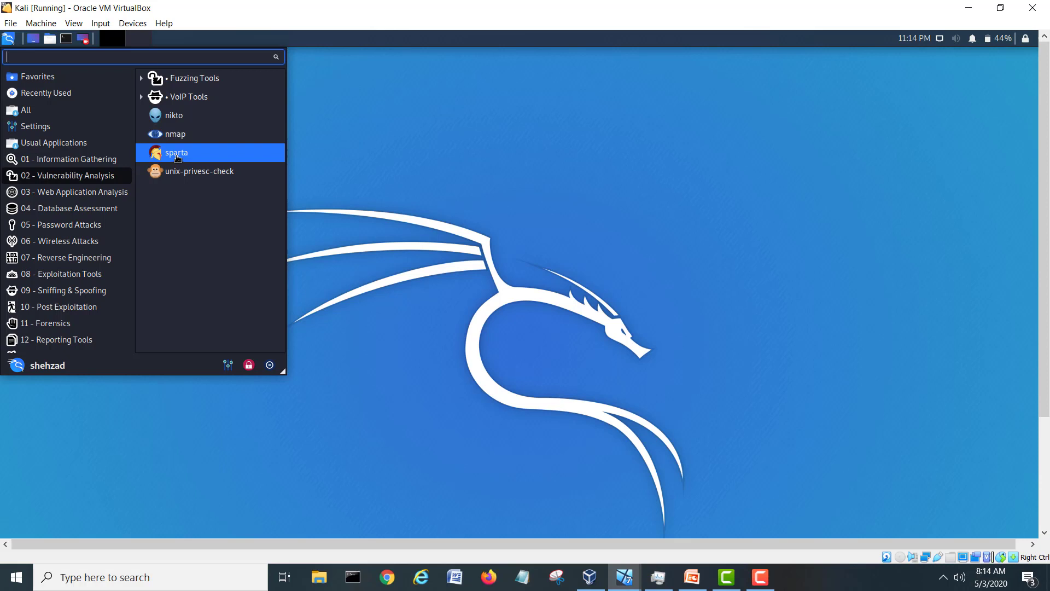
{"action": "left_click", "coordinate": [177, 156]}
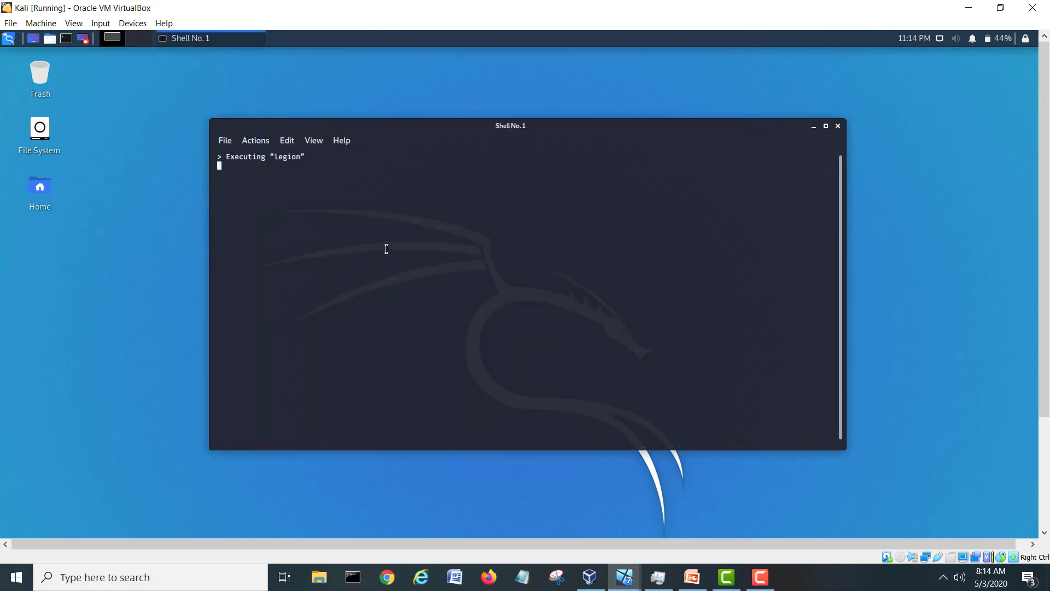
Move the Shell No. 1 terminal and the Legion window up and to the left.
{"action": "left_click_drag", "start_coordinate": [447, 133], "coordinate": [353, 107]}
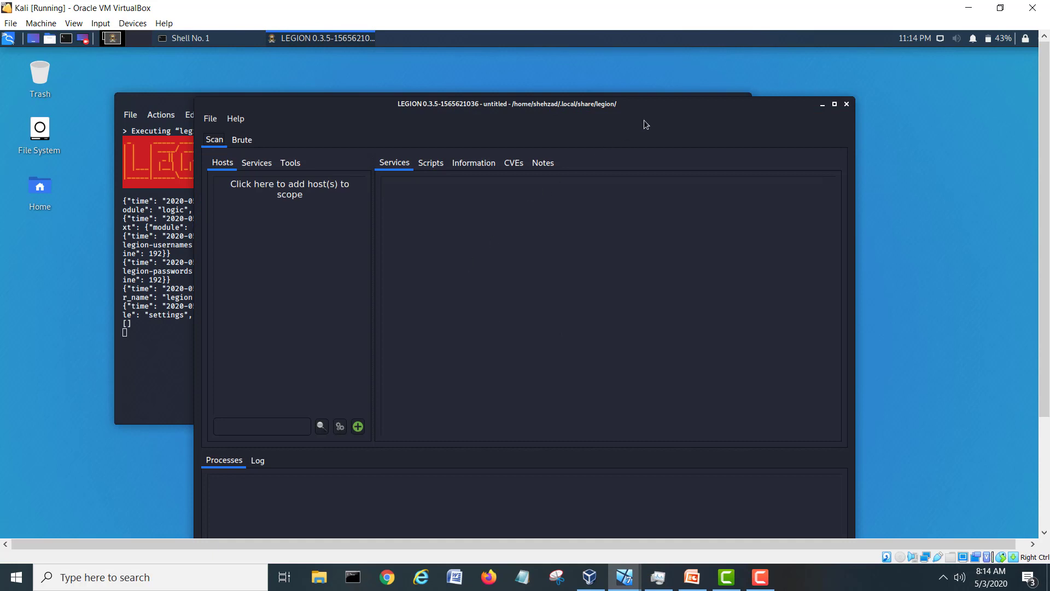
{"action": "left_click_drag", "start_coordinate": [671, 108], "coordinate": [660, 65]}
{"action": "left_click_drag", "start_coordinate": [1044, 347], "coordinate": [1021, 278]}
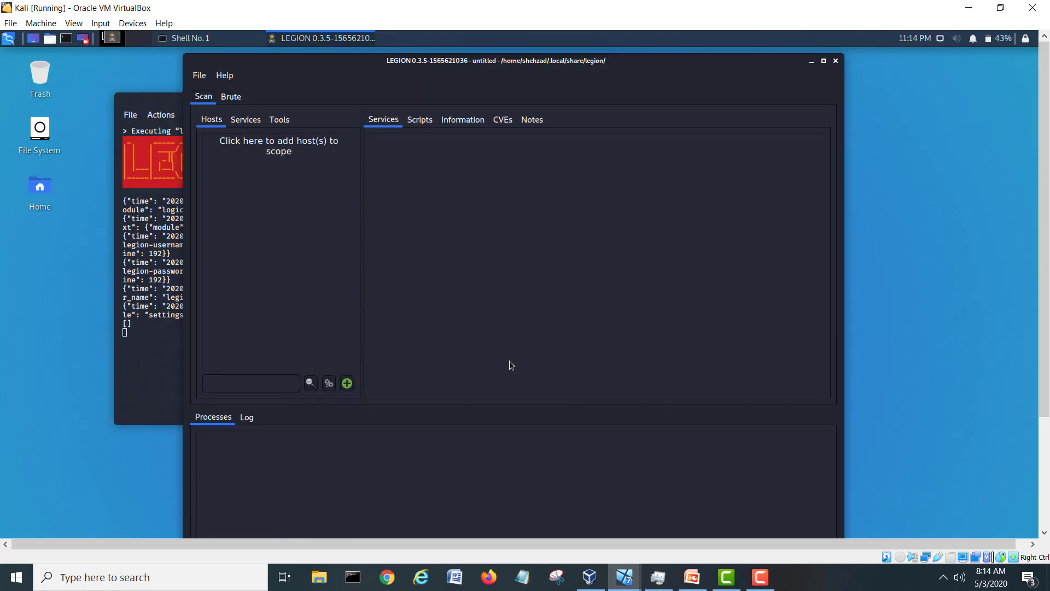
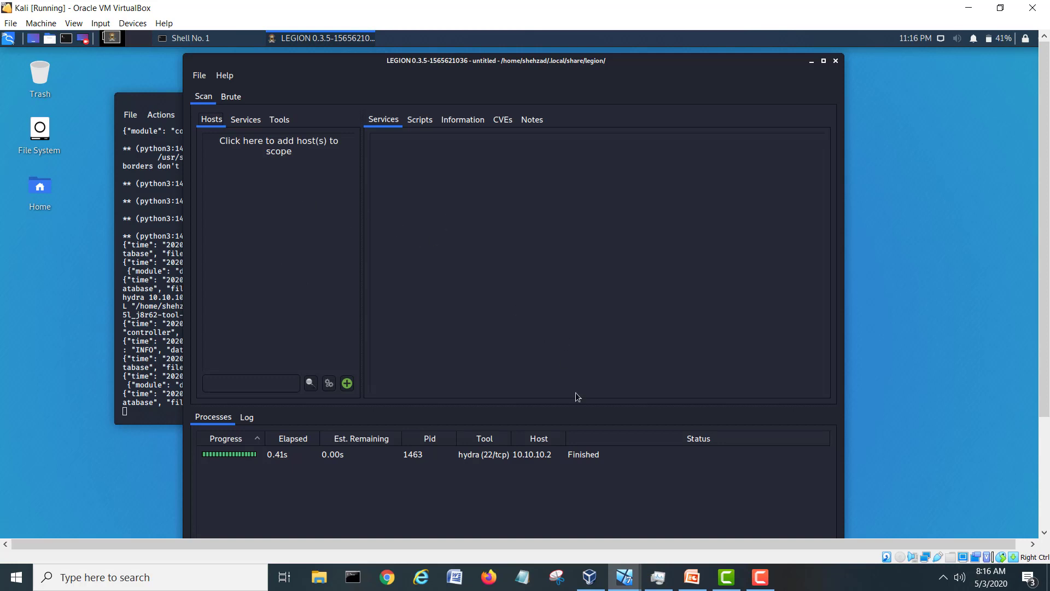
Bring the SecurityOnion VM forward, showing Sguil's ET SCAN alerts from 10.10.10.4 against 10.10.10.2.
{"action": "left_click", "coordinate": [627, 577]}
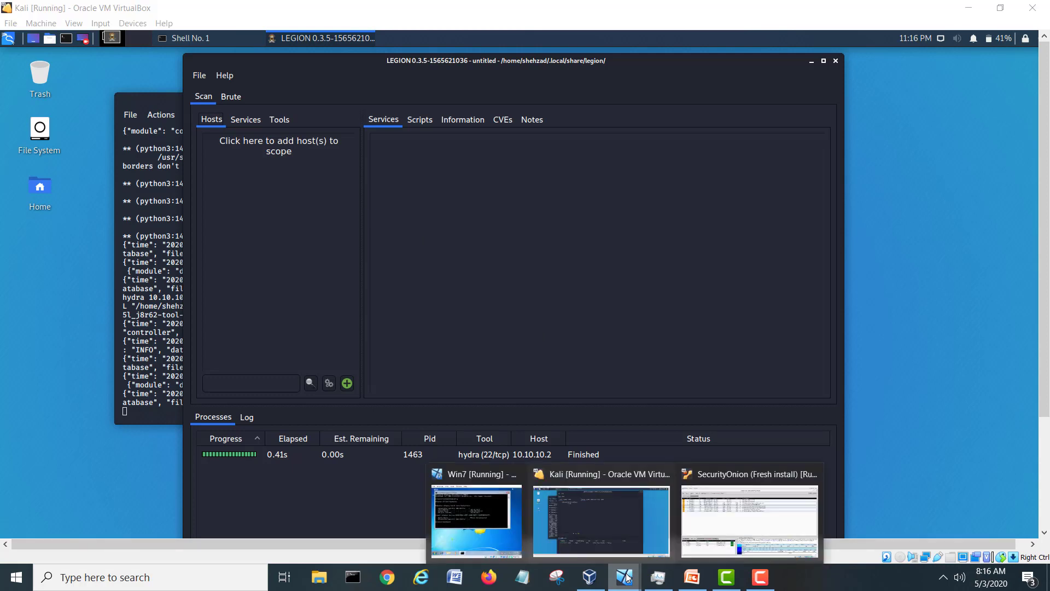
{"action": "left_click", "coordinate": [749, 520]}
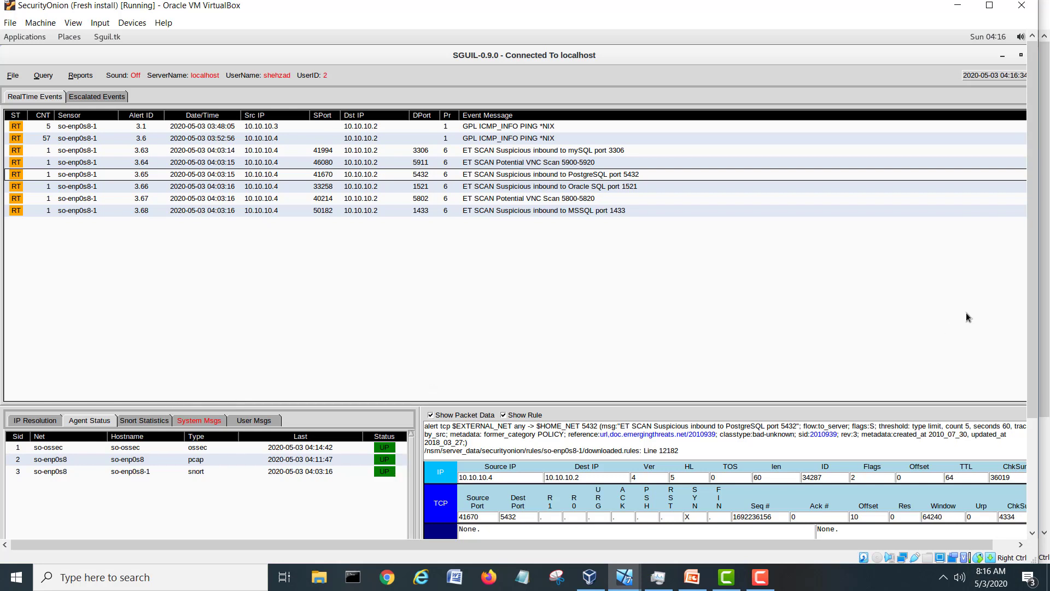
Look through the Sguil alert list, then minimize Sguil to uncover the Security Onion desktop.
{"action": "left_click_drag", "start_coordinate": [1032, 287], "coordinate": [1043, 398]}
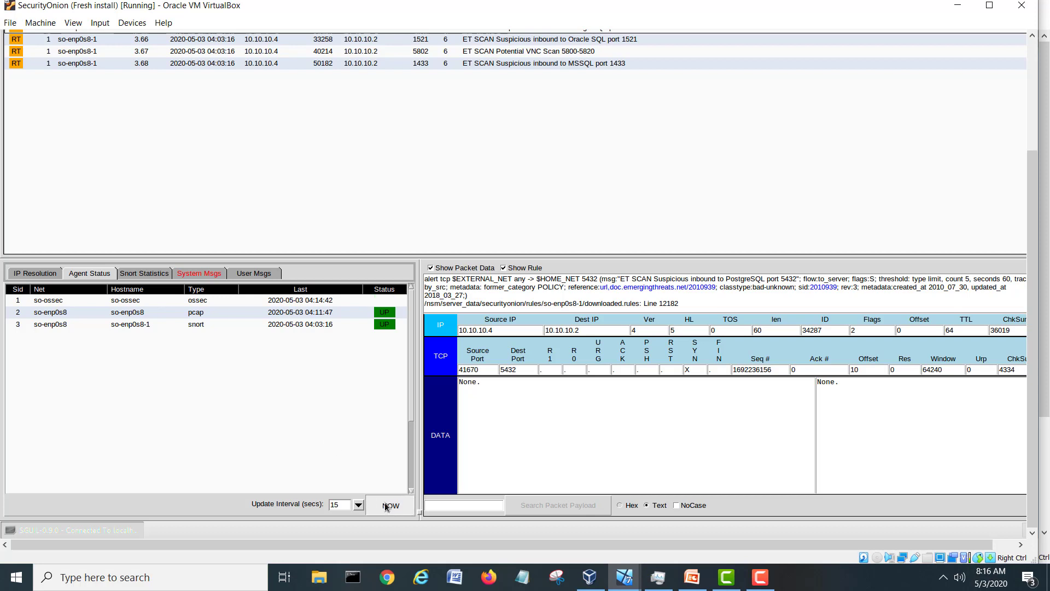
{"action": "left_click_drag", "start_coordinate": [1035, 417], "coordinate": [1034, 298]}
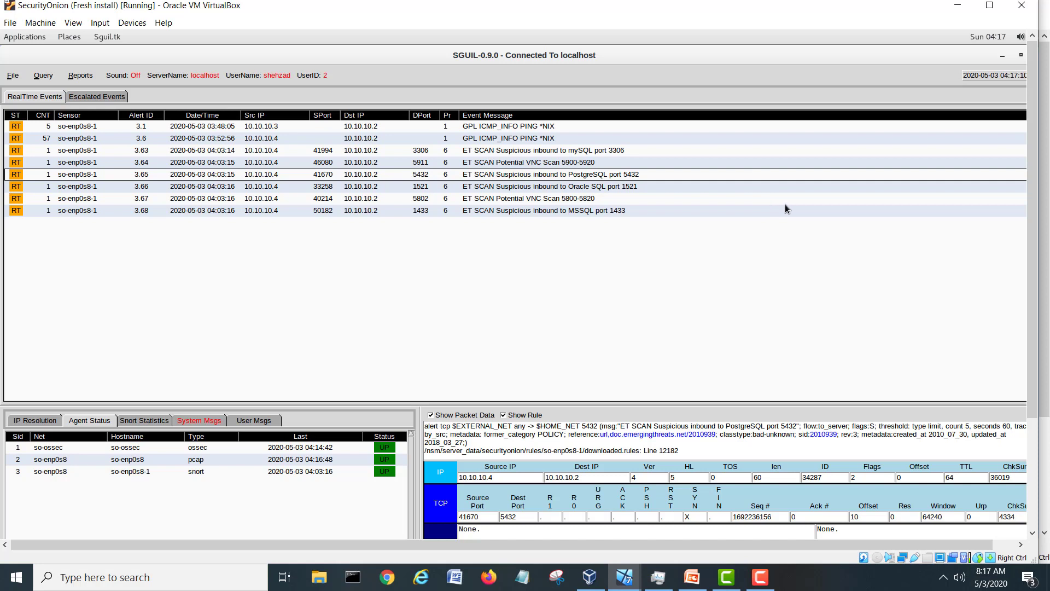
{"action": "left_click", "coordinate": [1003, 57]}
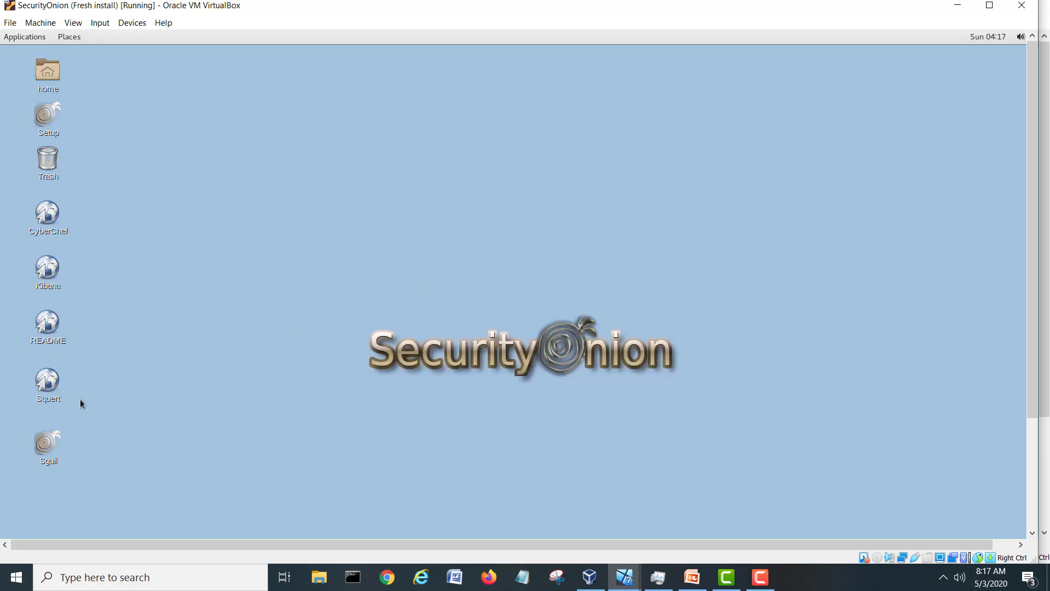
Open Squert and log in with the saved username and the account password.
{"action": "left_click", "coordinate": [48, 382]}
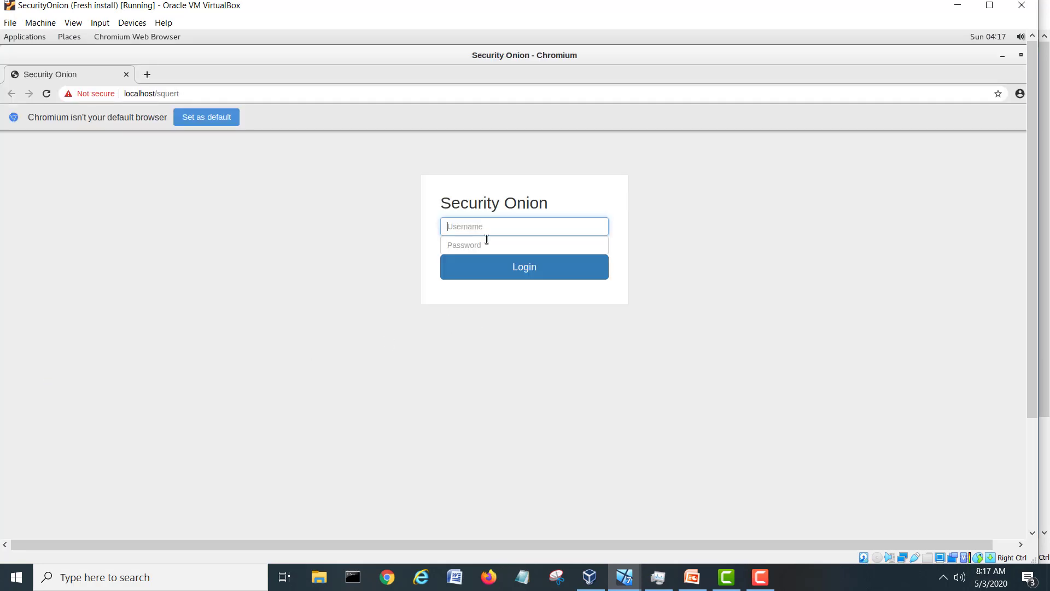
{"action": "left_click", "coordinate": [485, 229]}
{"action": "left_click", "coordinate": [478, 245]}
{"action": "left_click", "coordinate": [478, 246]}
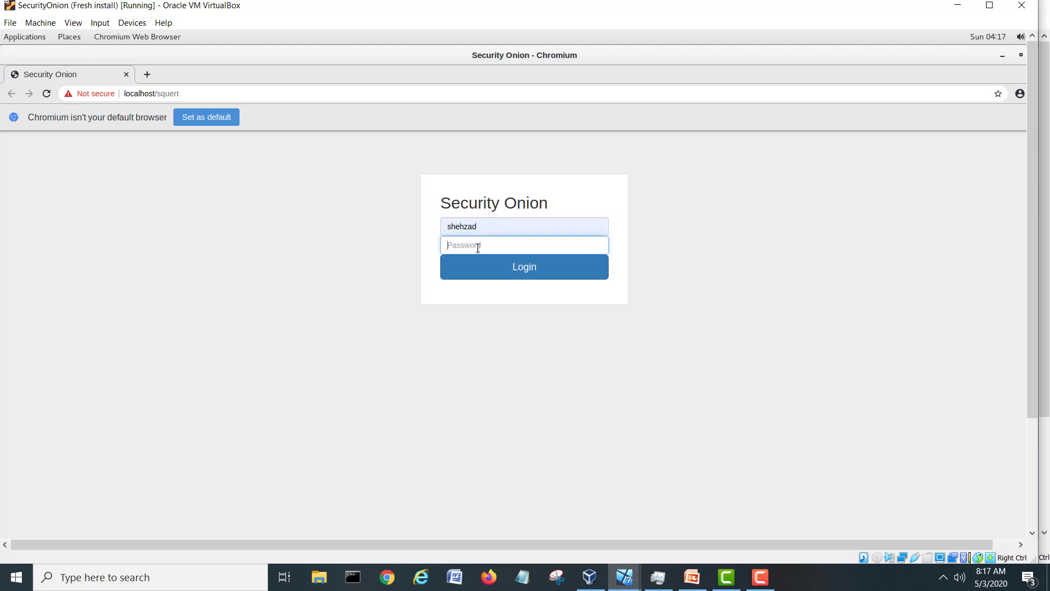
{"action": "type", "text": "*"}
{"action": "left_click", "coordinate": [535, 273]}
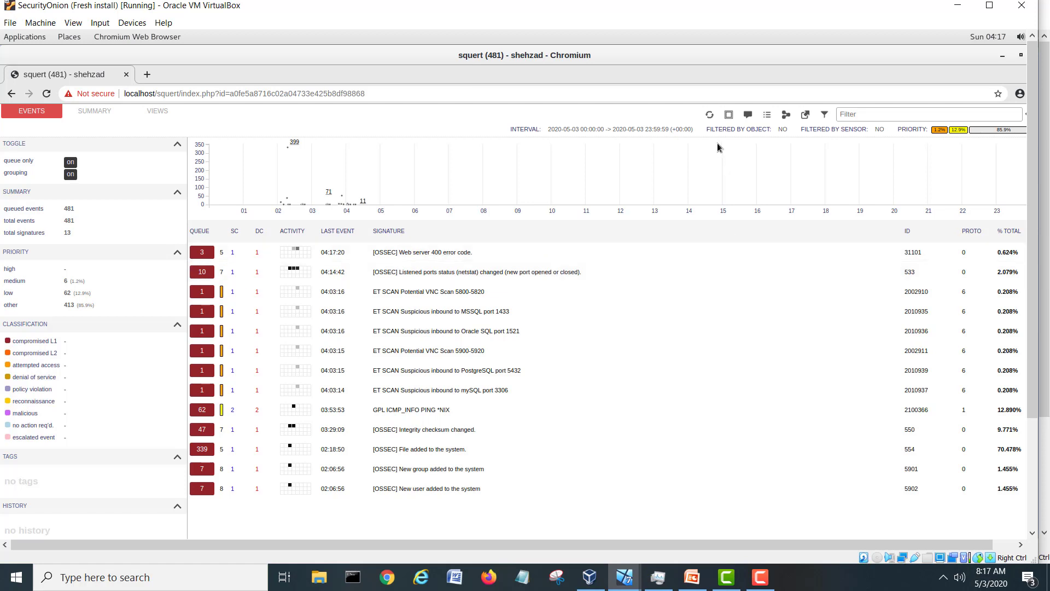
Show Squert's 481 events ungrouped, restore and recentre Chromium, and return to Sguil.
{"action": "left_click", "coordinate": [70, 174]}
{"action": "left_click", "coordinate": [711, 116]}
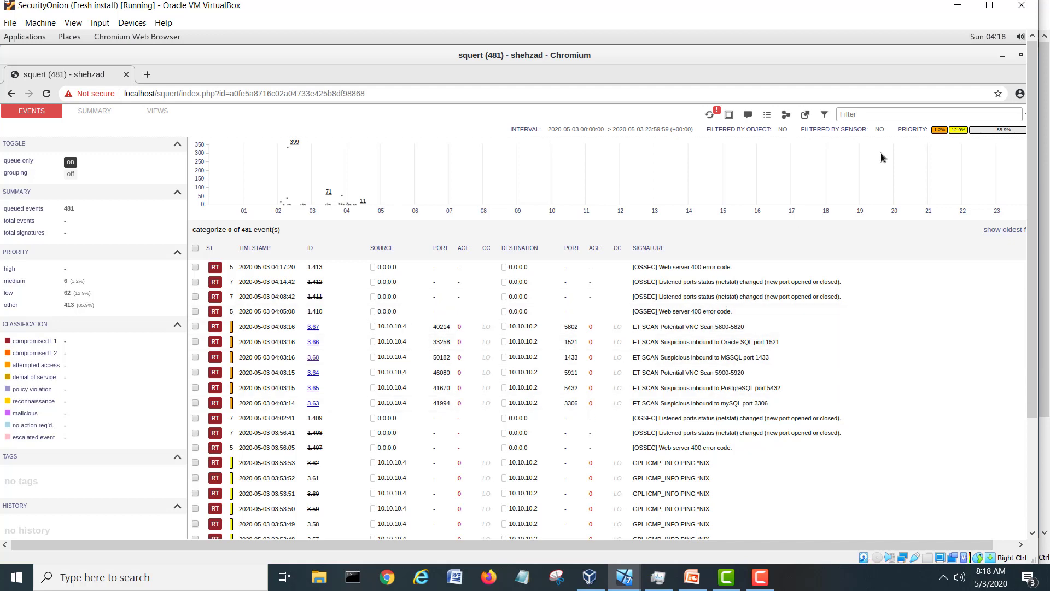
{"action": "left_click", "coordinate": [1021, 55]}
{"action": "left_click_drag", "start_coordinate": [368, 152], "coordinate": [593, 81]}
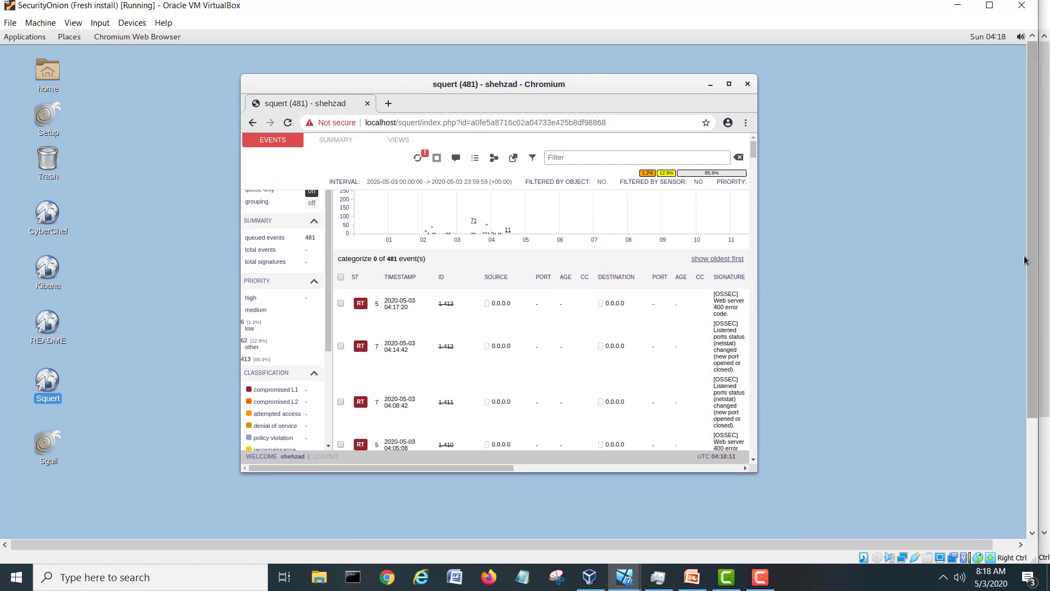
{"action": "left_click_drag", "start_coordinate": [1031, 297], "coordinate": [1030, 405]}
{"action": "left_click", "coordinate": [82, 529]}
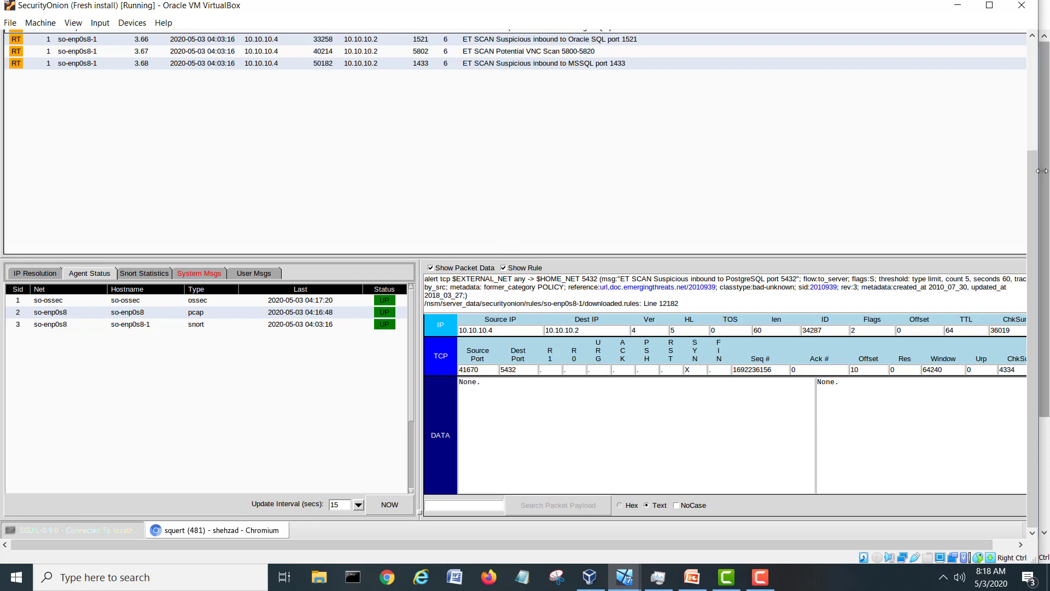
Restore Sguil and inspect the scan alerts from MSSQL 1433 through MySQL 3306.
{"action": "left_click_drag", "start_coordinate": [1033, 158], "coordinate": [1041, 46]}
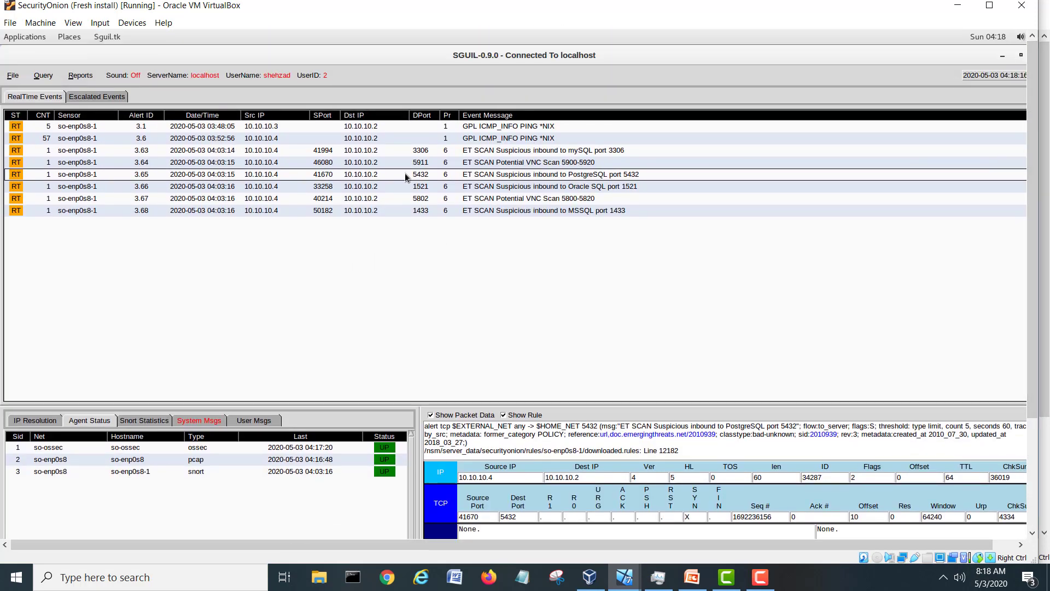
{"action": "left_click", "coordinate": [1021, 55]}
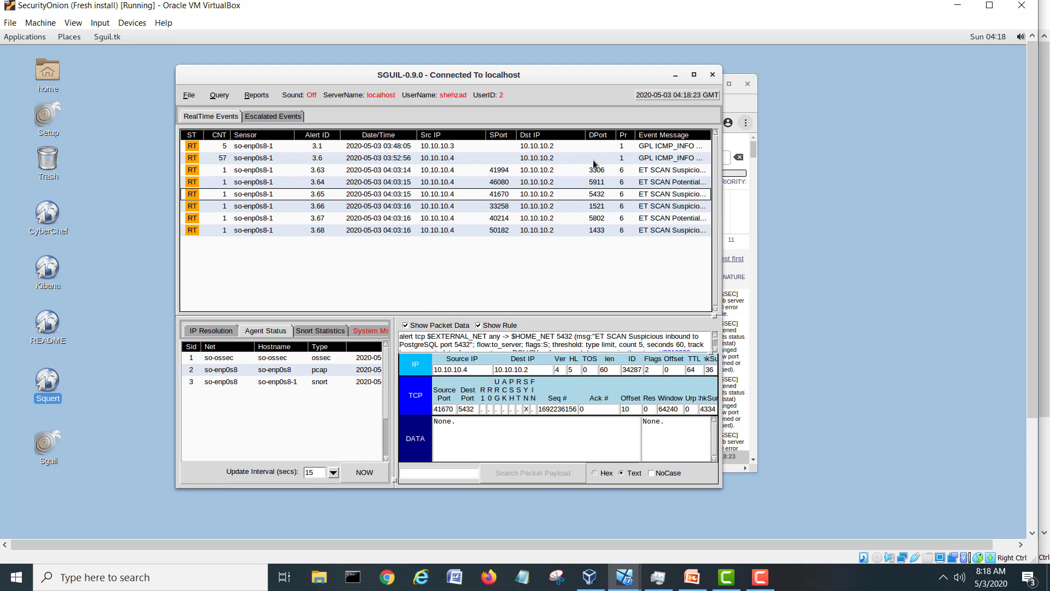
{"action": "left_click", "coordinate": [525, 232]}
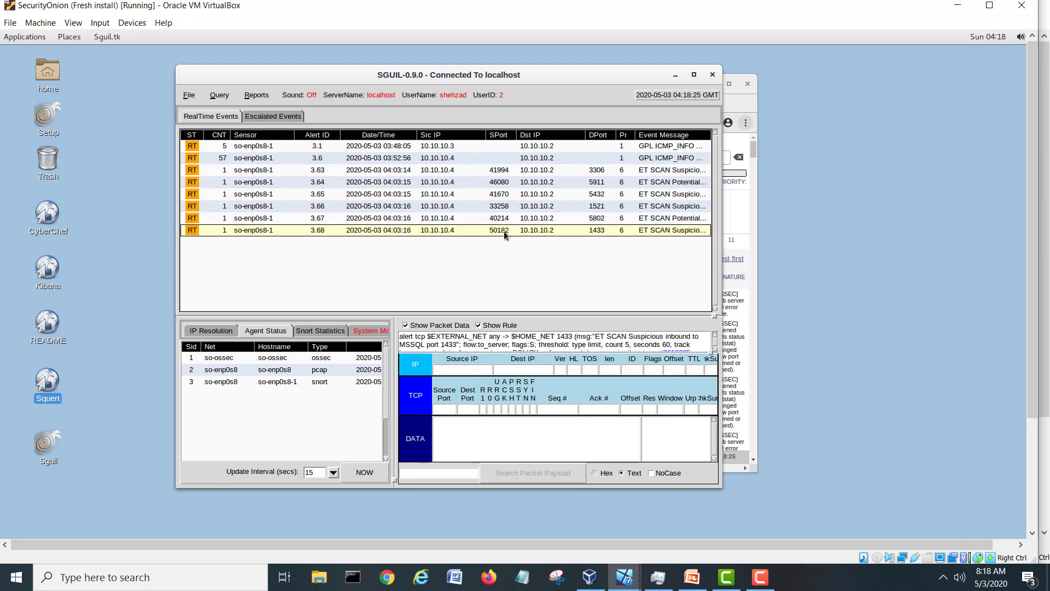
{"action": "left_click", "coordinate": [411, 218]}
{"action": "left_click", "coordinate": [408, 207]}
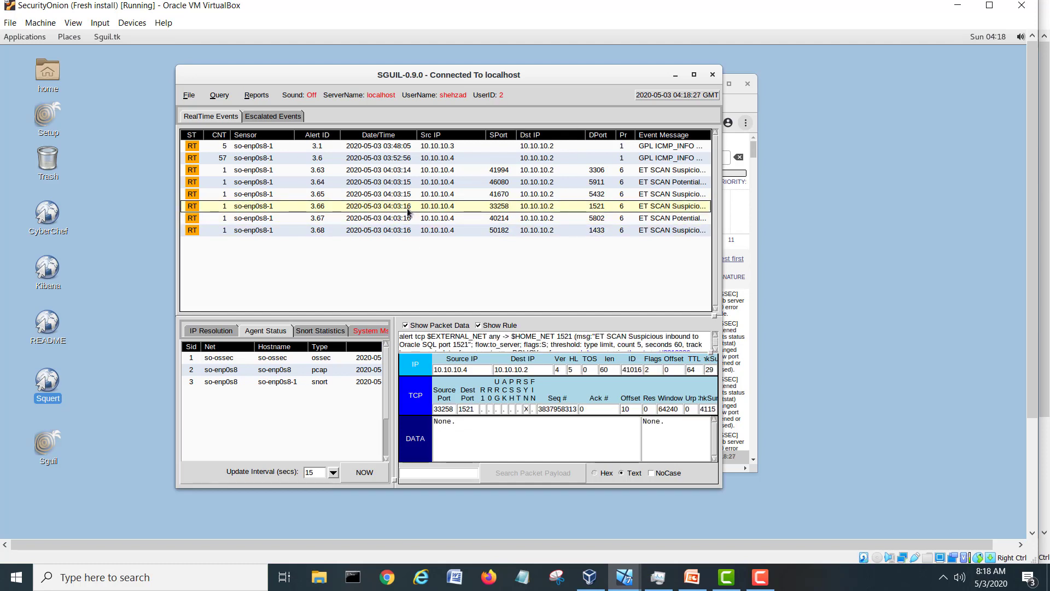
{"action": "left_click", "coordinate": [402, 196]}
{"action": "left_click", "coordinate": [403, 182]}
{"action": "left_click", "coordinate": [403, 173]}
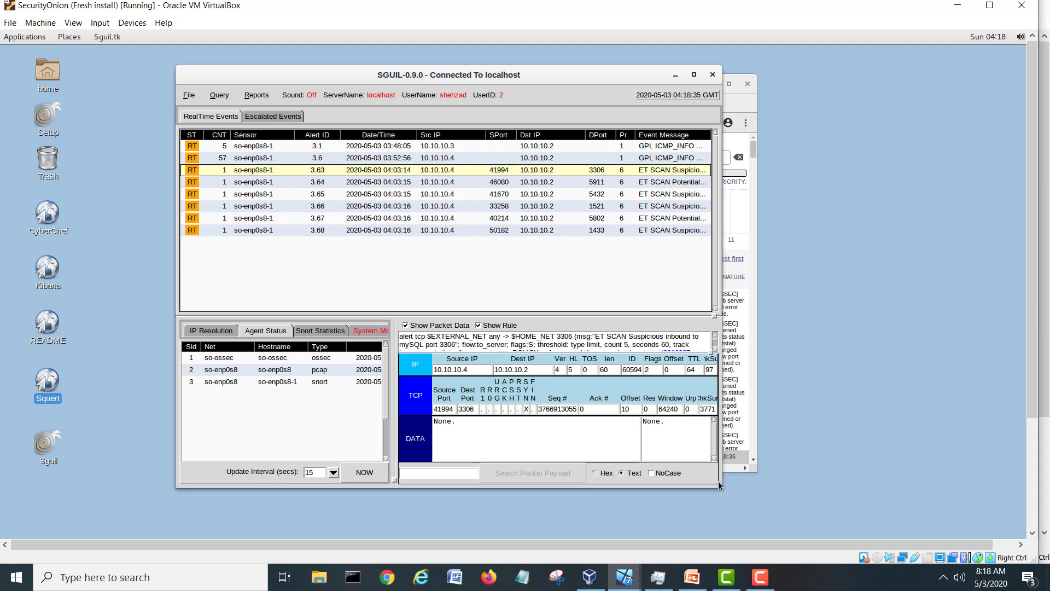
Widen and shift Sguil, check System Msgs, Snort Statistics and Agent Status, then maximize it.
{"action": "left_click_drag", "start_coordinate": [721, 487], "coordinate": [867, 487]}
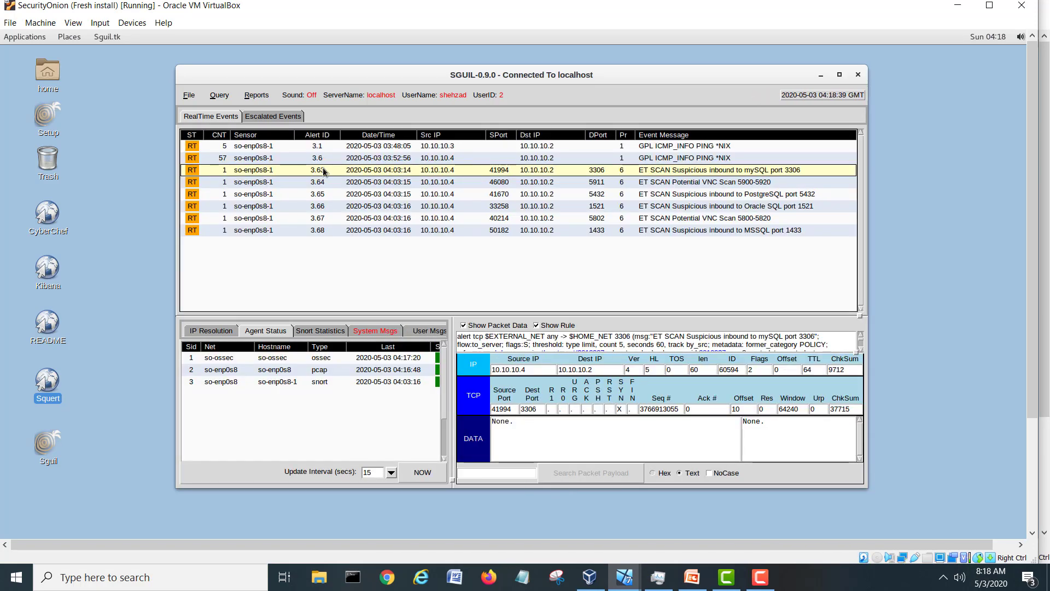
{"action": "left_click_drag", "start_coordinate": [513, 79], "coordinate": [450, 89]}
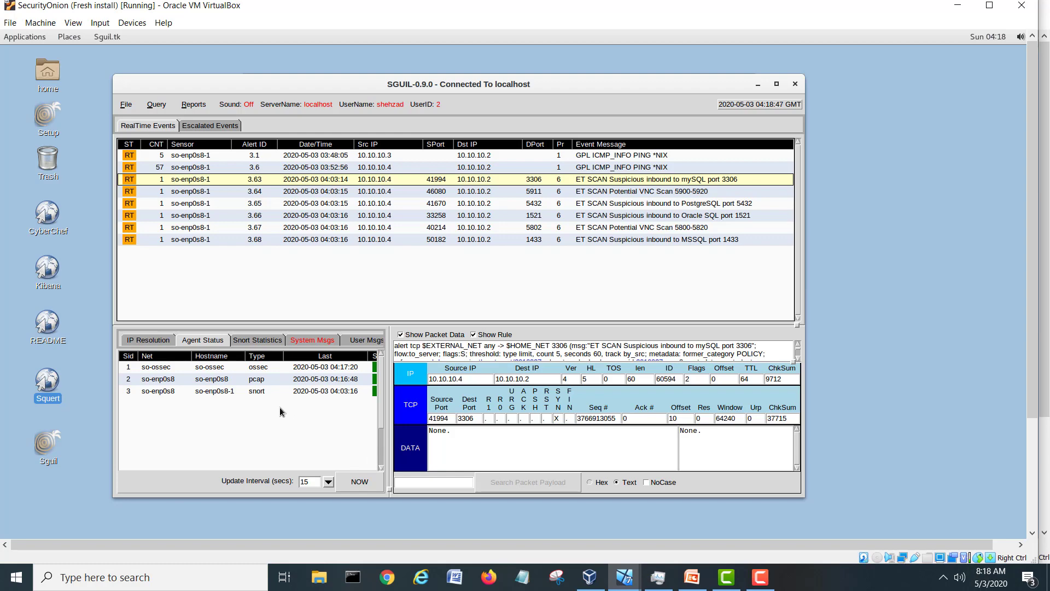
{"action": "left_click", "coordinate": [320, 343]}
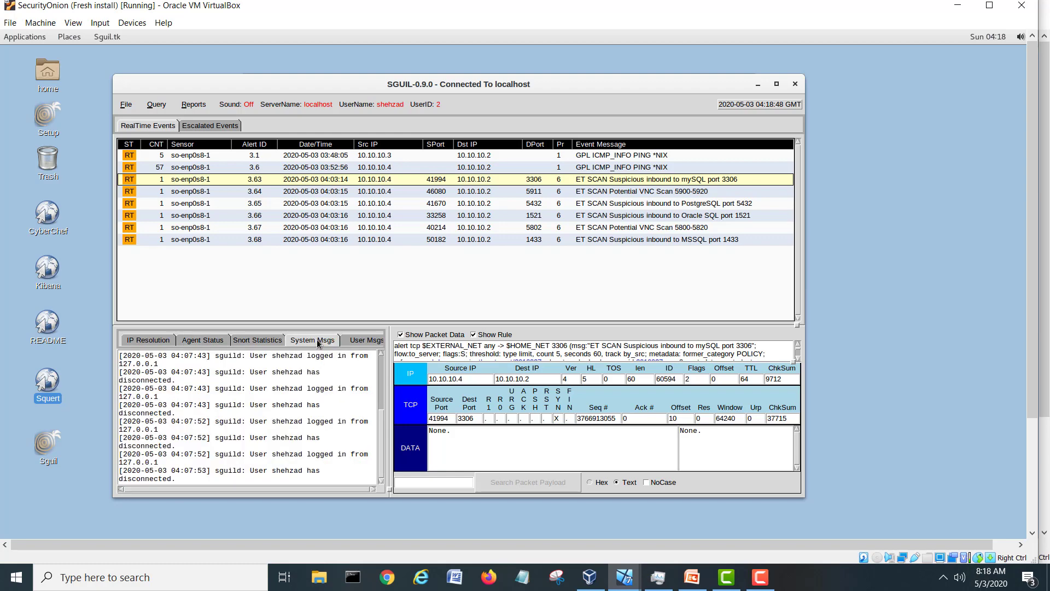
{"action": "left_click", "coordinate": [264, 342]}
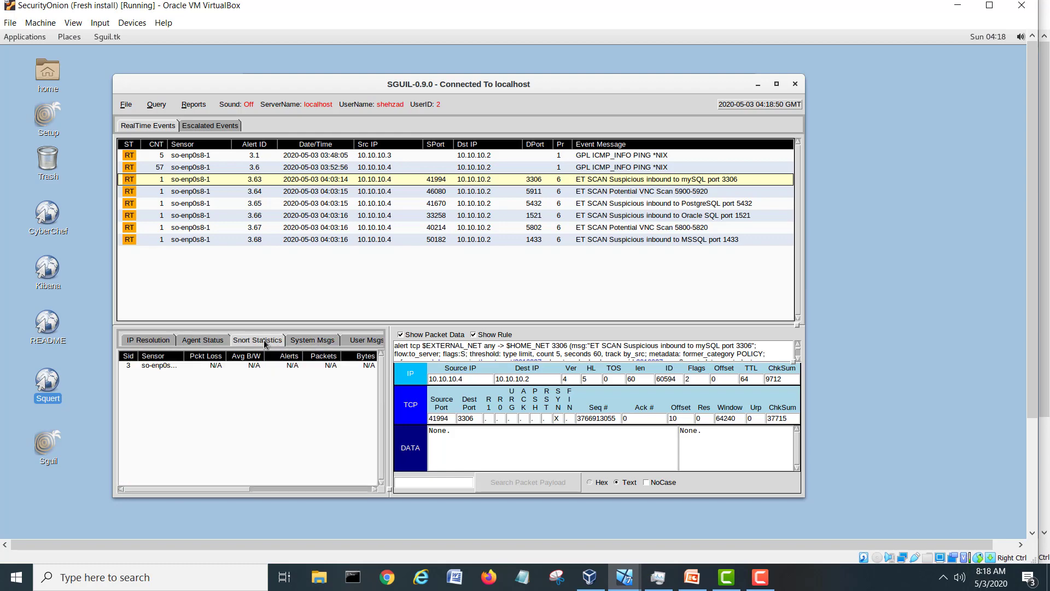
{"action": "left_click", "coordinate": [197, 342]}
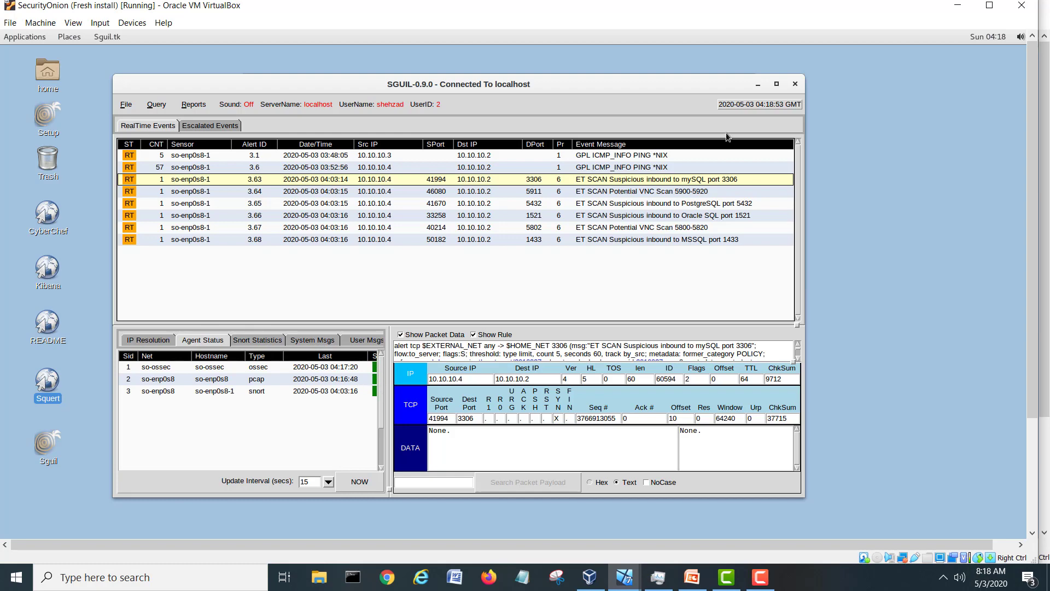
{"action": "left_click", "coordinate": [776, 84]}
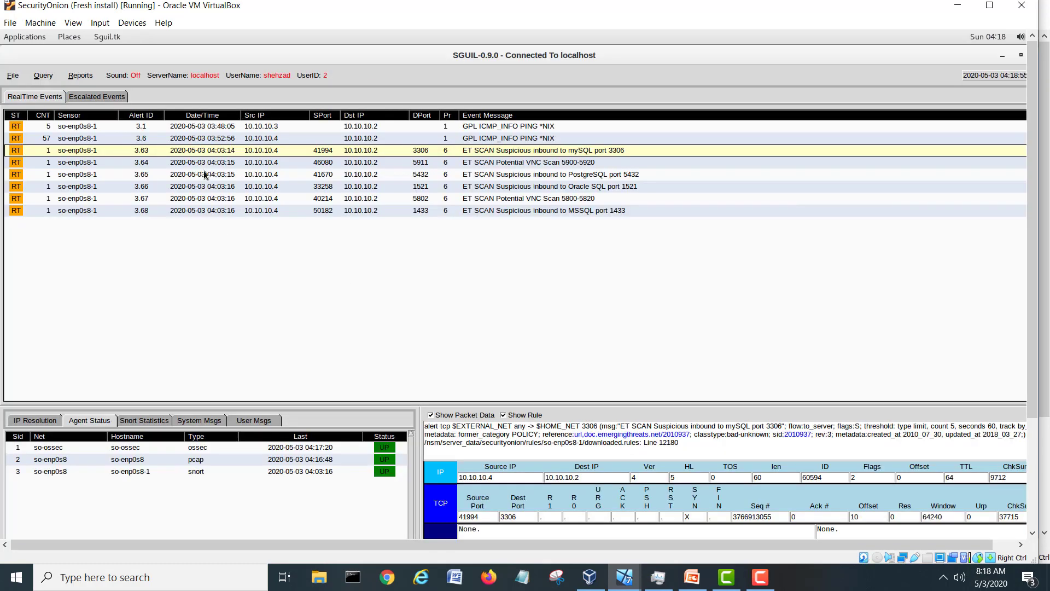
{"action": "left_click", "coordinate": [628, 580]}
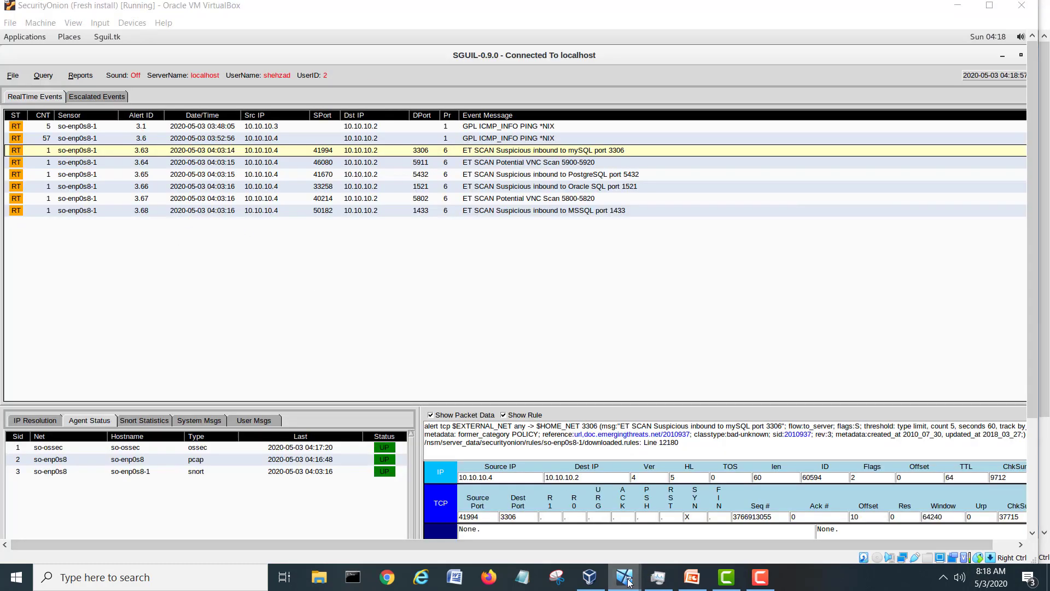
In Legion on the Kali VM, add host 10.10.10.2 to start the staged nmap scan.
{"action": "left_click", "coordinate": [610, 532]}
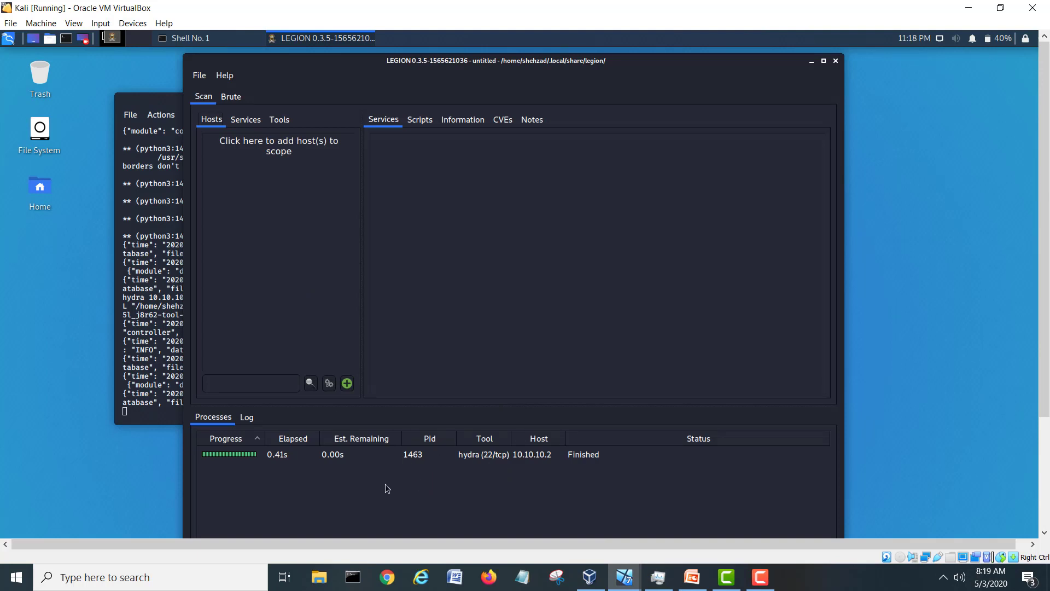
{"action": "left_click", "coordinate": [347, 383]}
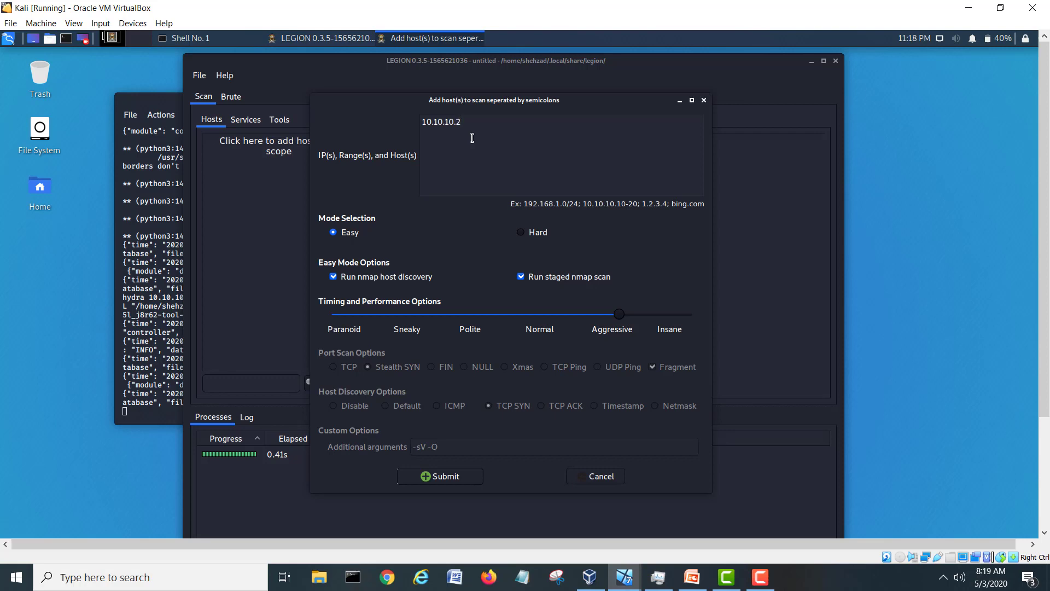
{"action": "left_click", "coordinate": [457, 478]}
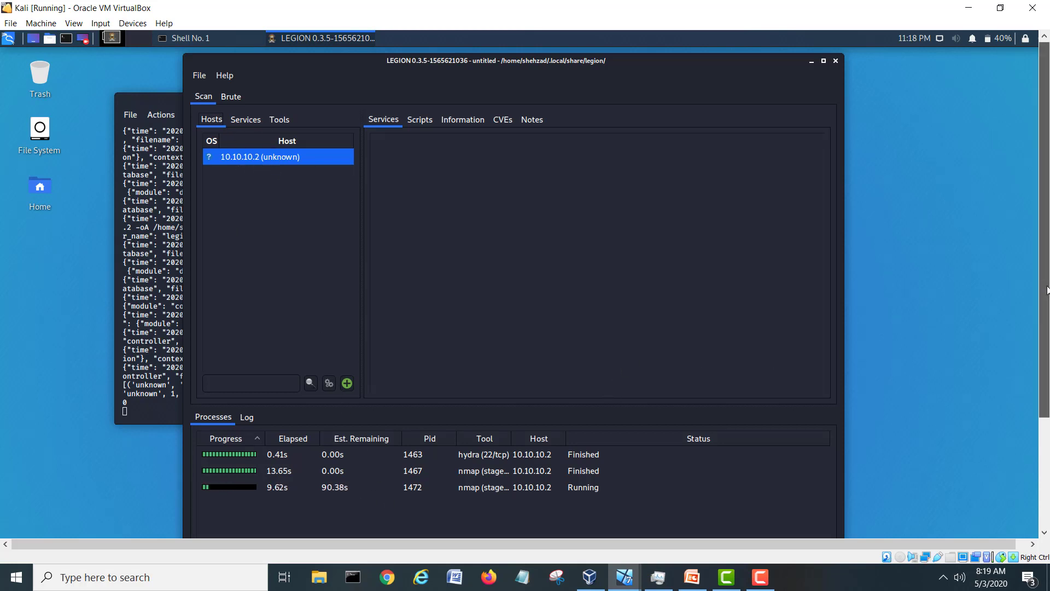
{"action": "left_click_drag", "start_coordinate": [1049, 286], "coordinate": [1049, 386]}
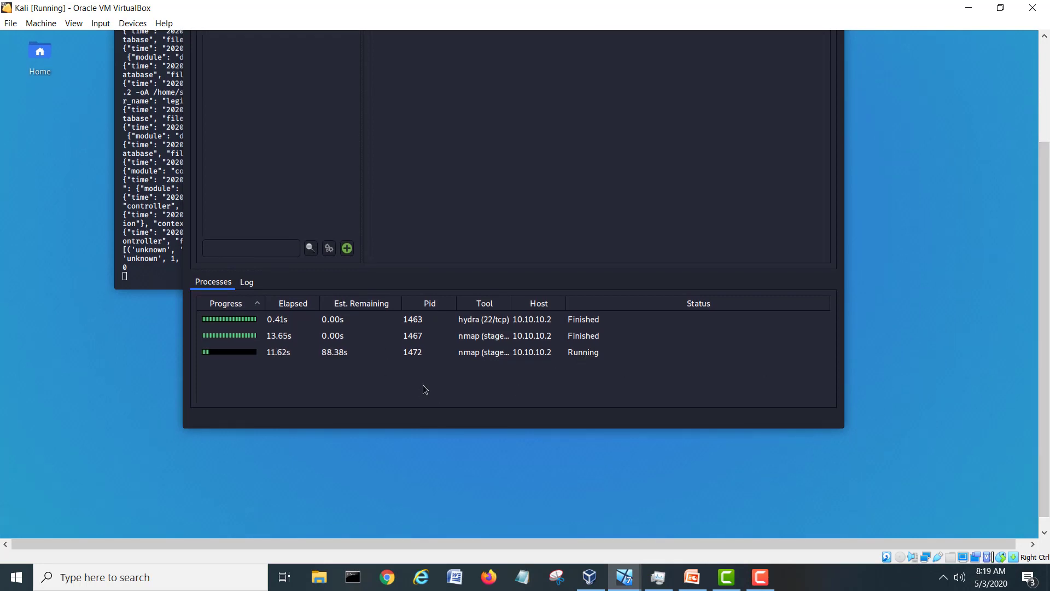
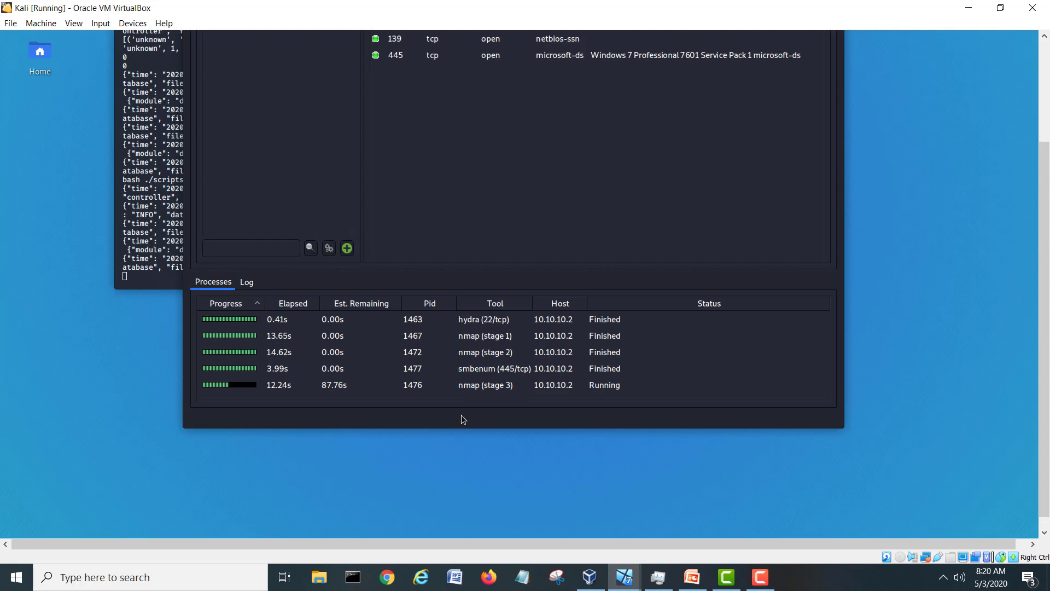
{"action": "scroll", "coordinate": [1047, 340], "scroll_direction": "up", "scroll_amount": 3}
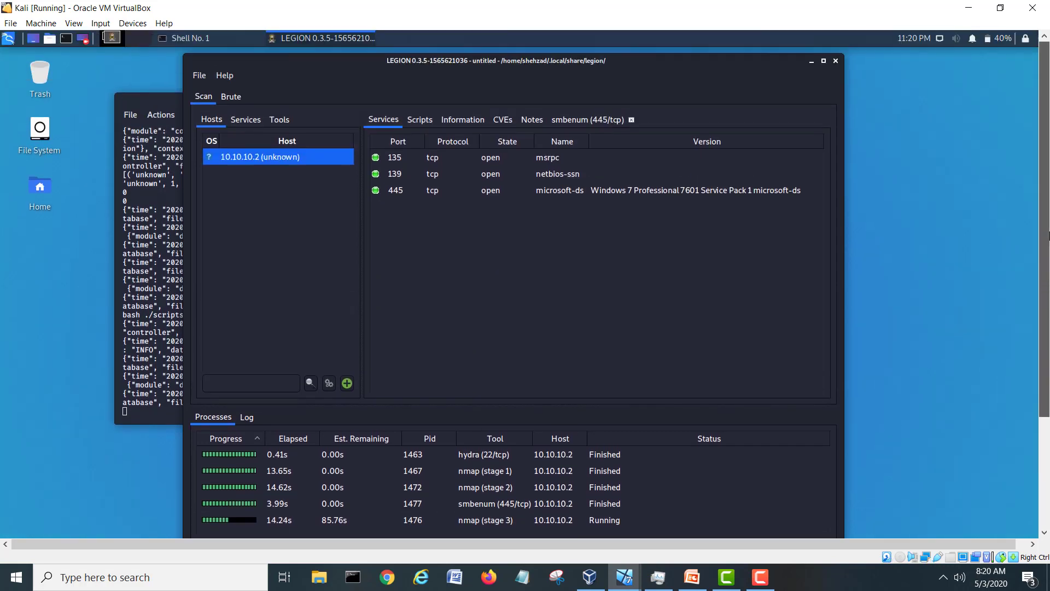
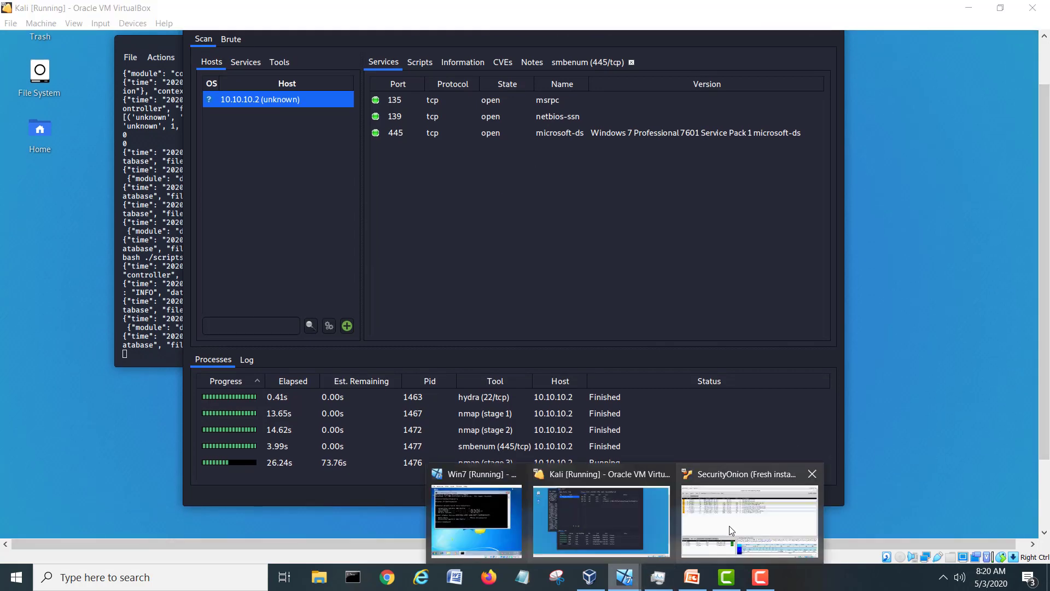
Switch to the SecurityOnion (Fresh install) VM to see the Sguil console.
{"action": "left_click", "coordinate": [728, 528]}
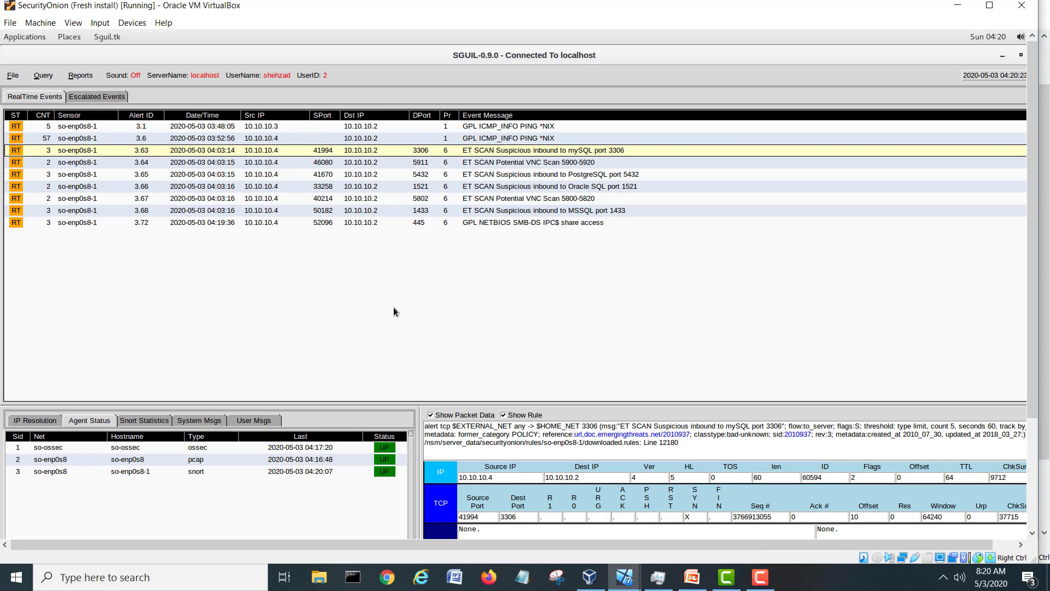
Review the NETBIOS SMB-DS and MSSQL 1433 alerts, then the new ET SCAN MS Terminal Server alert.
{"action": "left_click", "coordinate": [588, 221]}
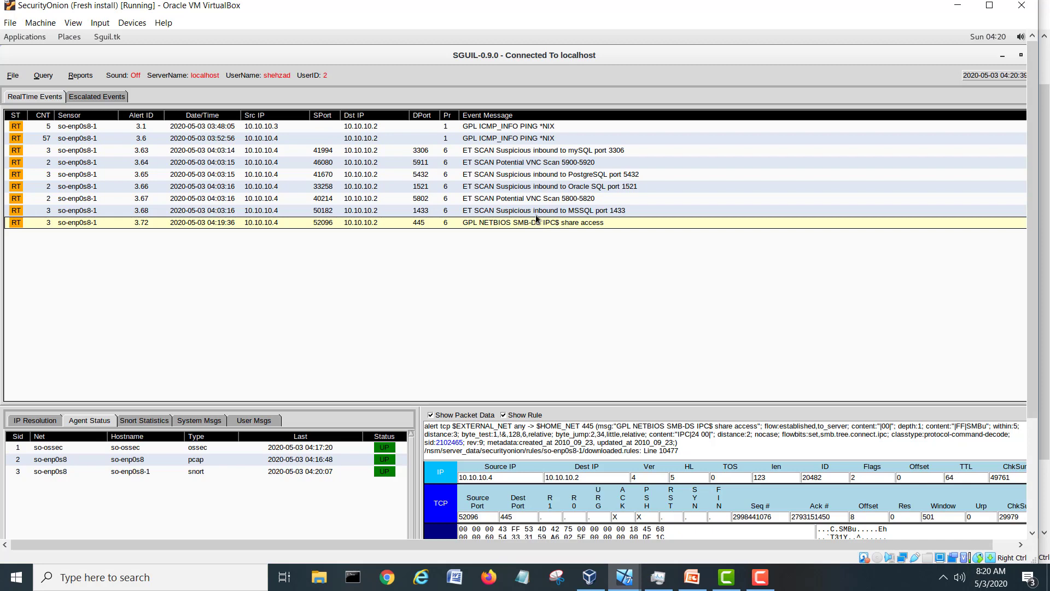
{"action": "left_click", "coordinate": [535, 216]}
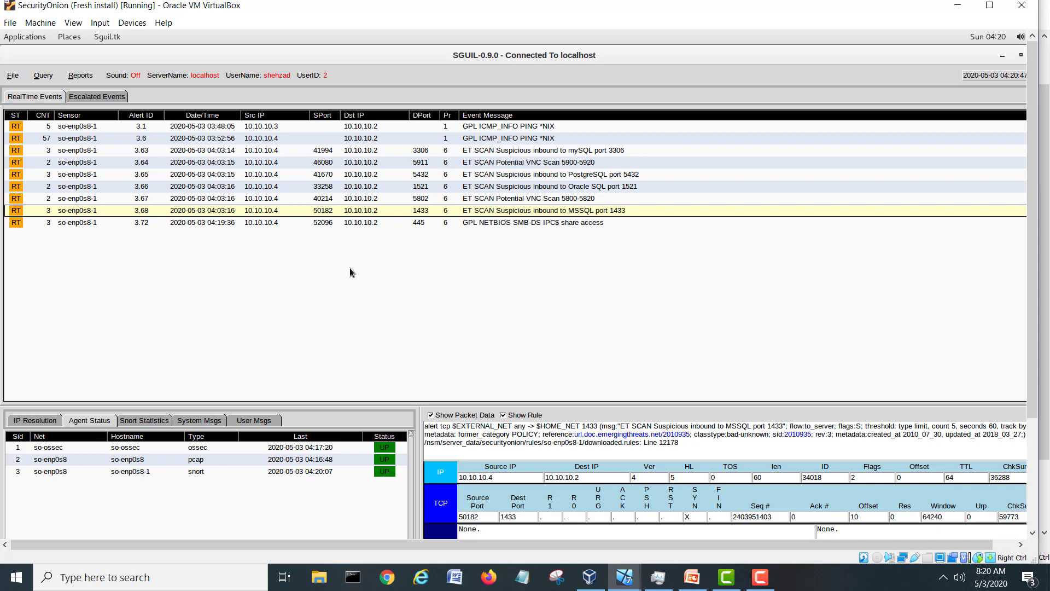
{"action": "left_click", "coordinate": [358, 223]}
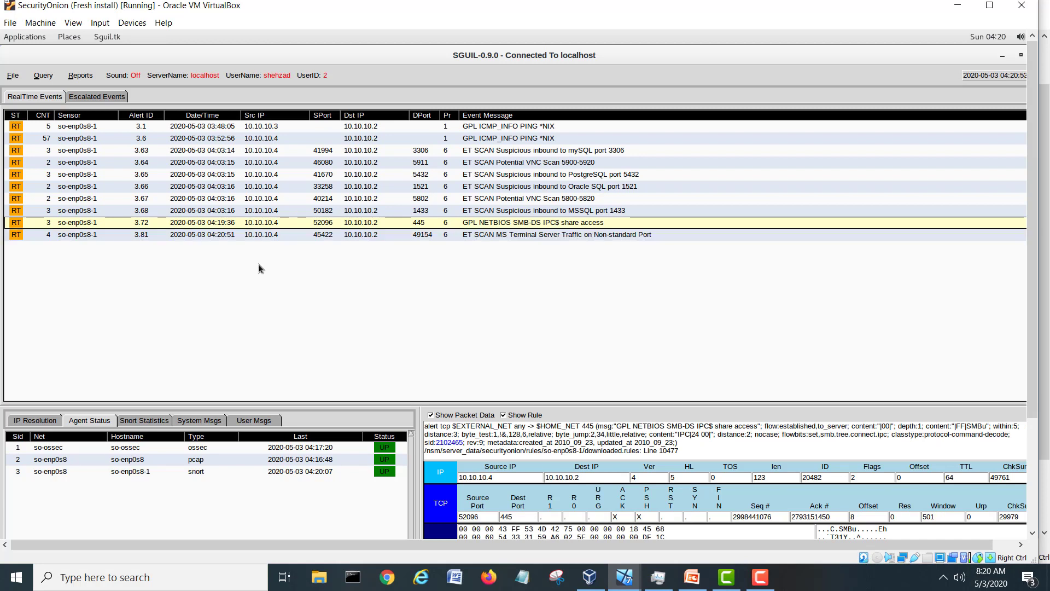
{"action": "left_click", "coordinate": [246, 234]}
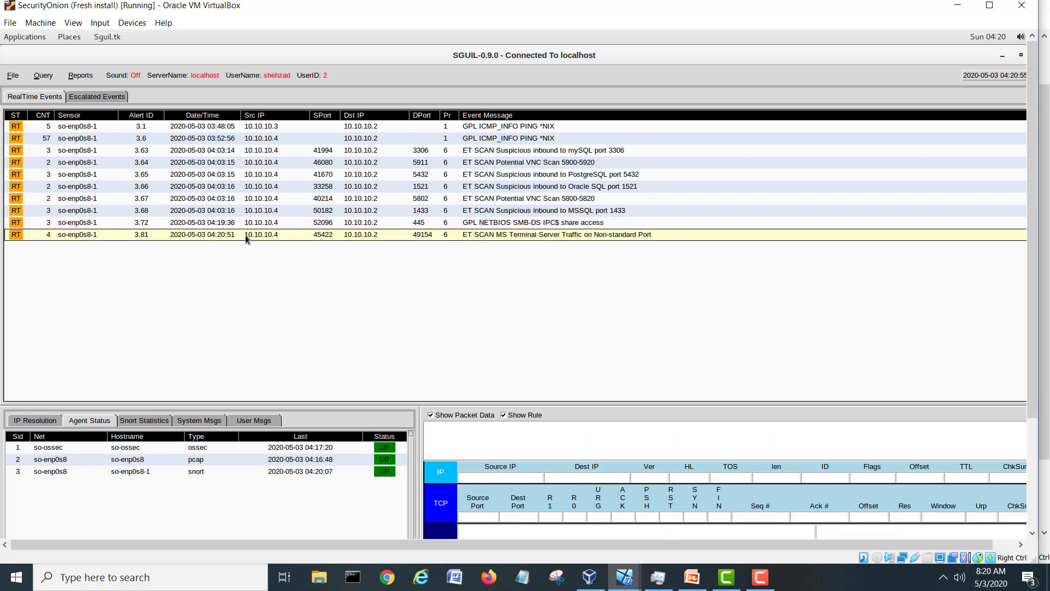
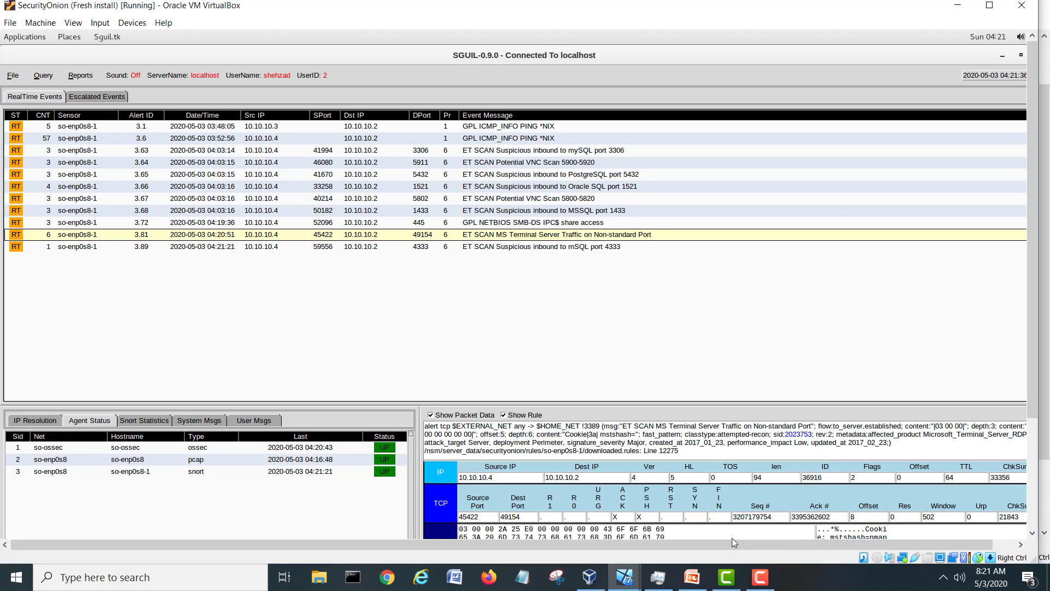
Compare the rule and packet data of the mSQL port 4333 and MS Terminal Server alerts.
{"action": "left_click", "coordinate": [368, 247]}
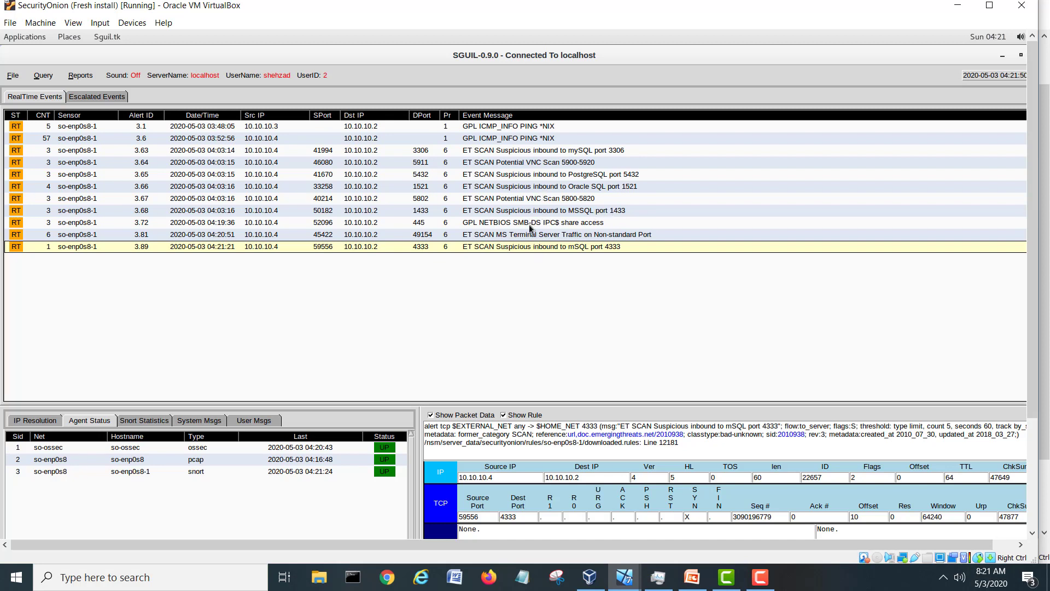
{"action": "left_click", "coordinate": [572, 237]}
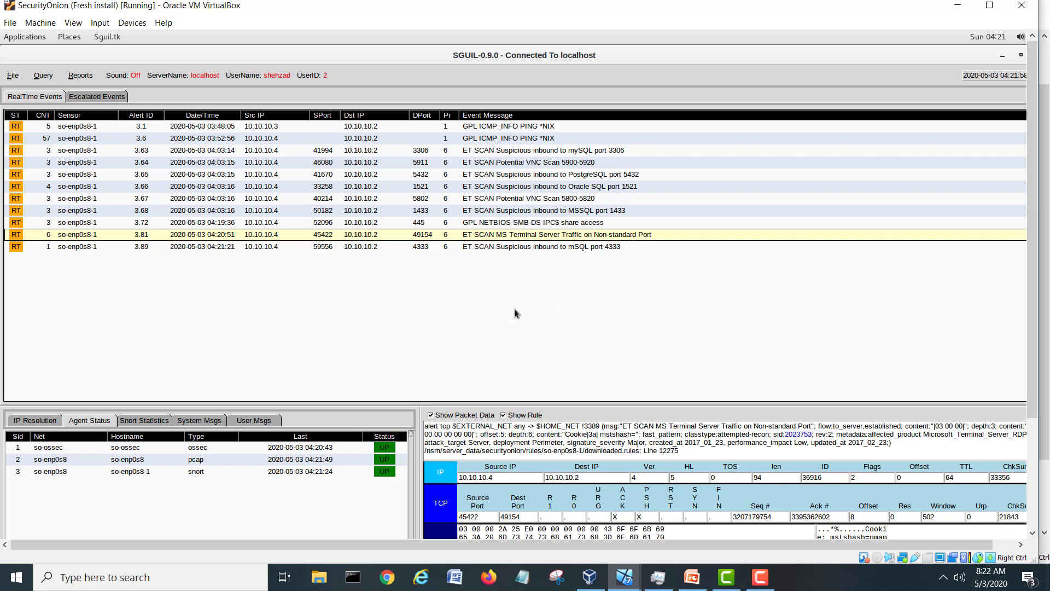
{"action": "left_click", "coordinate": [438, 248]}
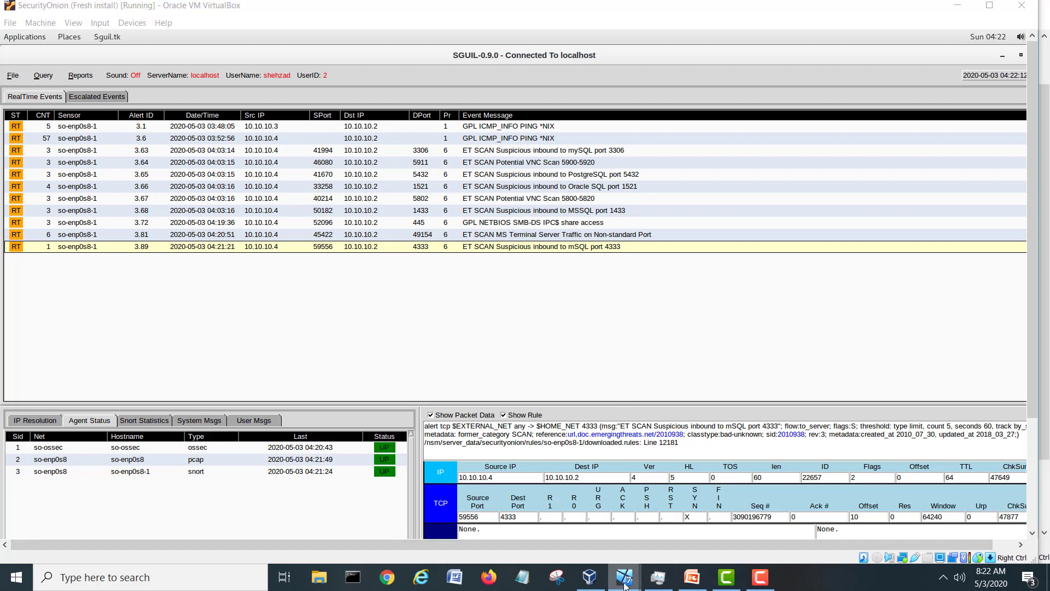
Switch to the Kali VM and scroll to Legion's open ports on 10.10.10.2 during nmap stage 6.
{"action": "mouse_move", "coordinate": [625, 581]}
{"action": "left_click", "coordinate": [611, 534]}
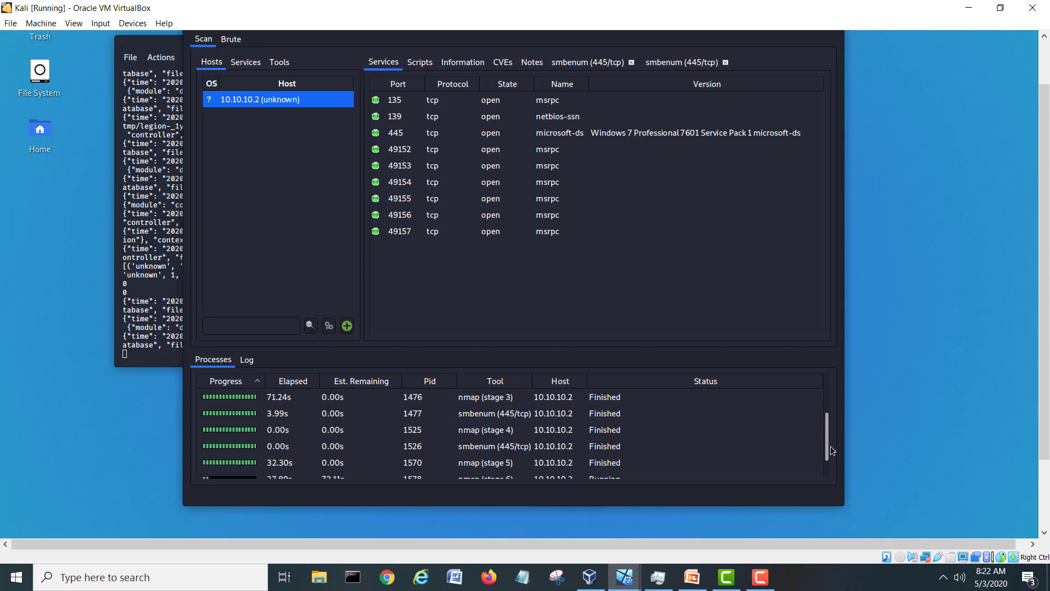
{"action": "scroll", "coordinate": [828, 424], "scroll_direction": "down", "scroll_amount": 1}
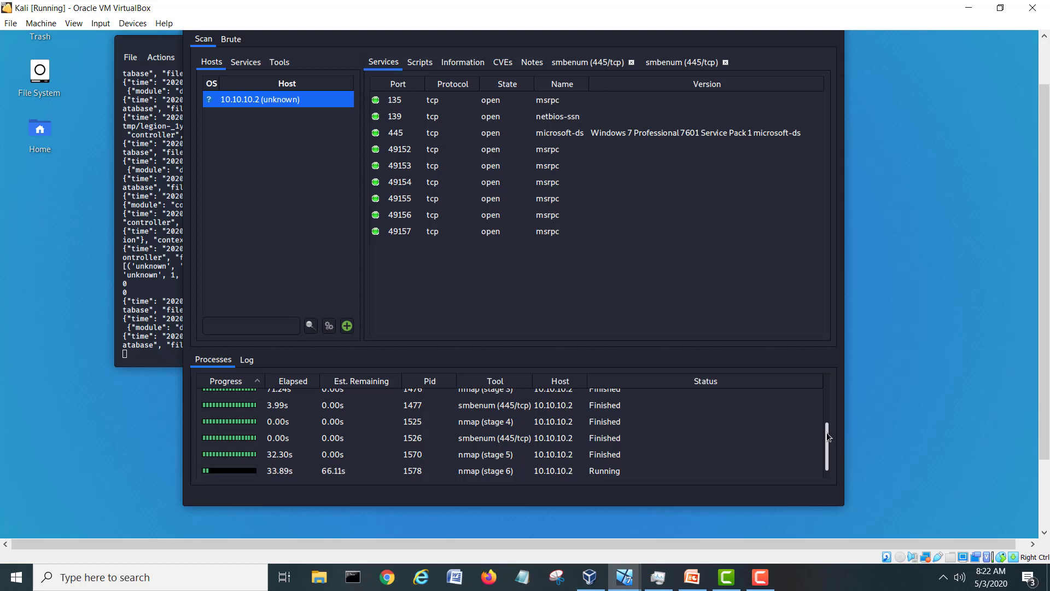
{"action": "mouse_move", "coordinate": [1045, 426]}
{"action": "left_mouse_down"}
{"action": "mouse_move", "coordinate": [1045, 402]}
{"action": "mouse_move", "coordinate": [1046, 418]}
{"action": "left_mouse_up"}
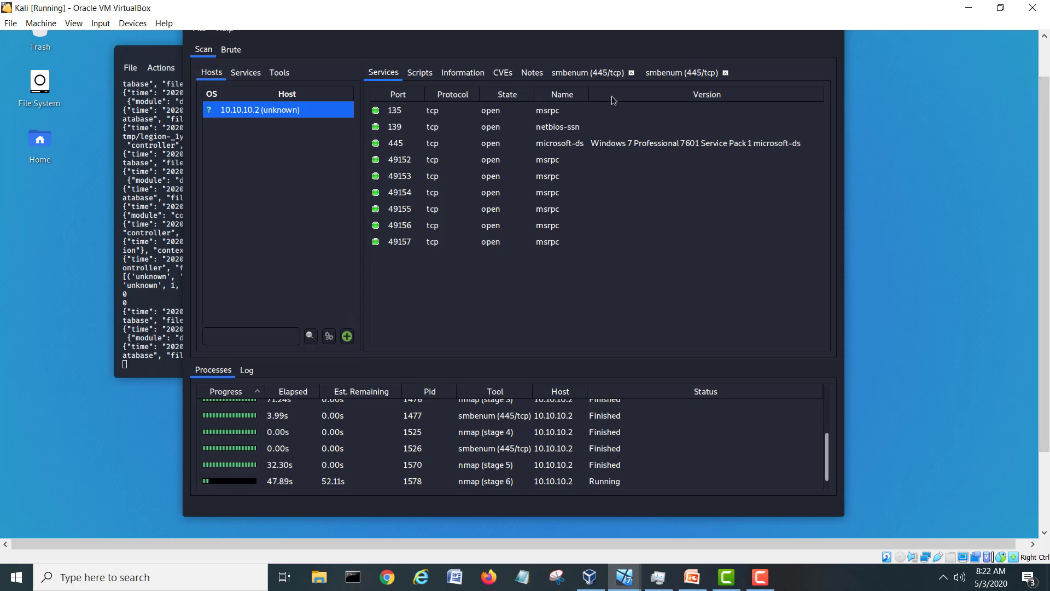
{"action": "scroll", "coordinate": [1045, 202], "scroll_direction": "up", "scroll_amount": 2}
{"action": "scroll", "coordinate": [1044, 202], "scroll_direction": "up", "scroll_amount": 1}
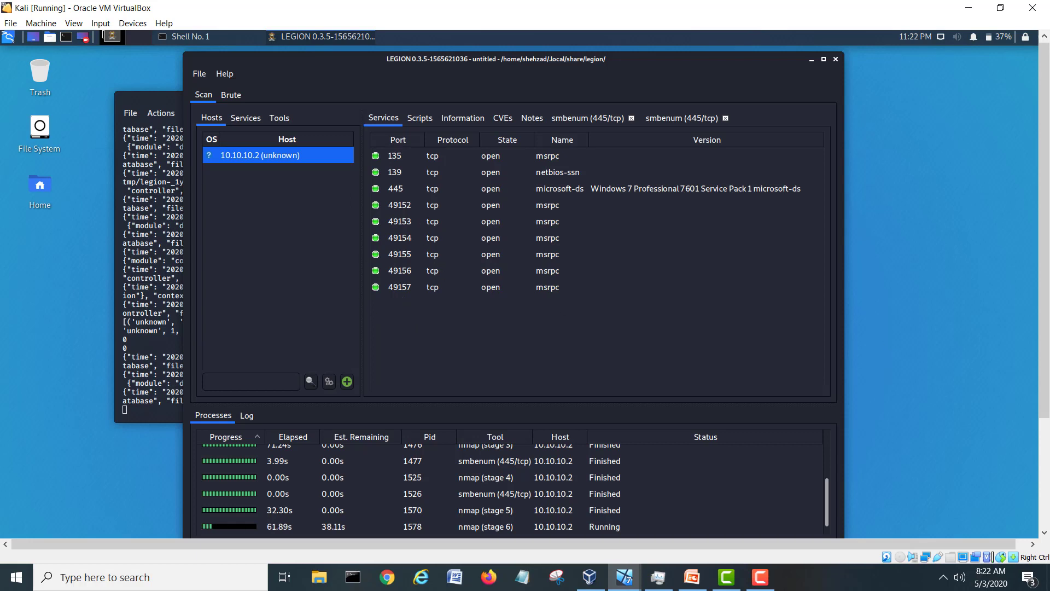
{"action": "left_click_drag", "start_coordinate": [1047, 259], "coordinate": [1047, 281]}
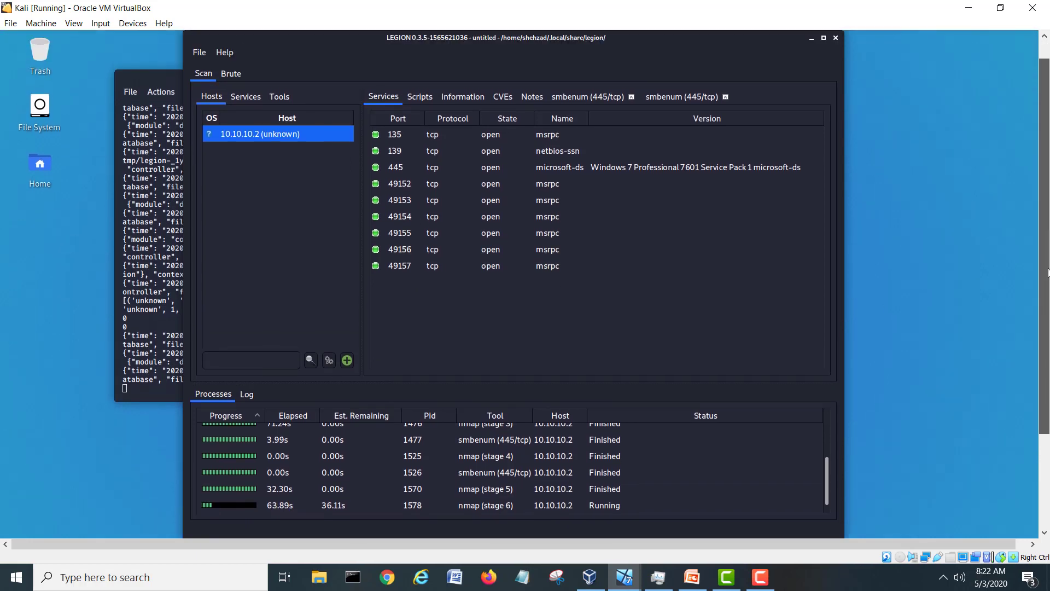
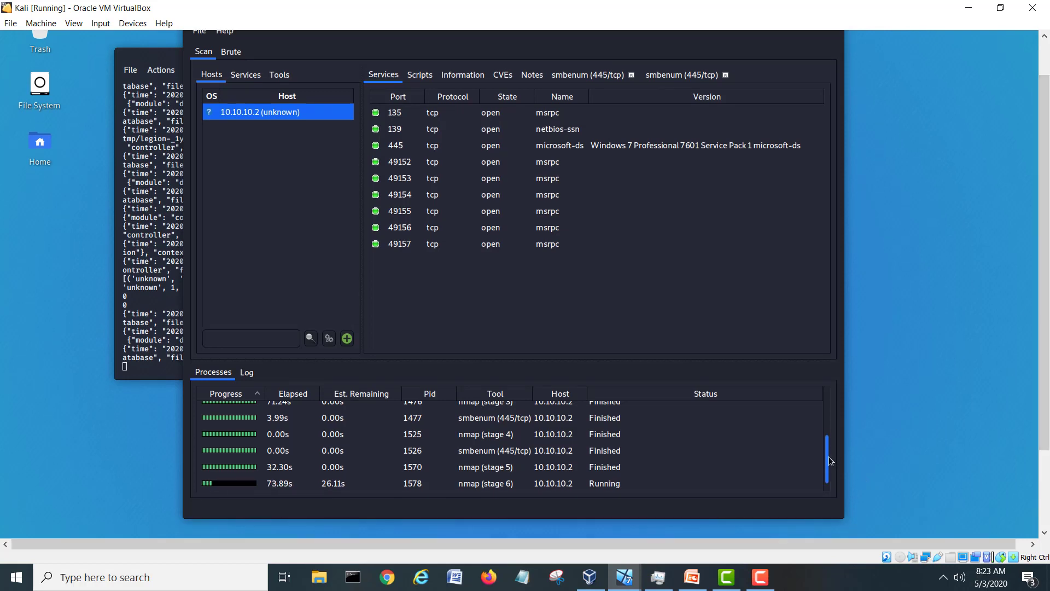
Scroll Legion's view in the Kali VM back up from the open-port list on 10.10.10.2.
{"action": "left_click_drag", "start_coordinate": [1044, 403], "coordinate": [1044, 358]}
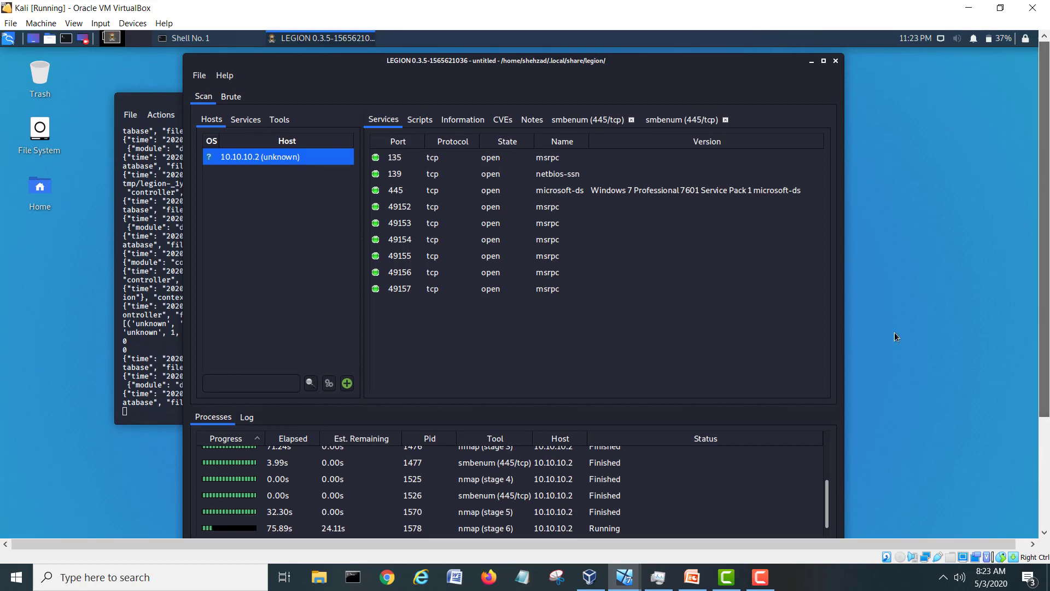
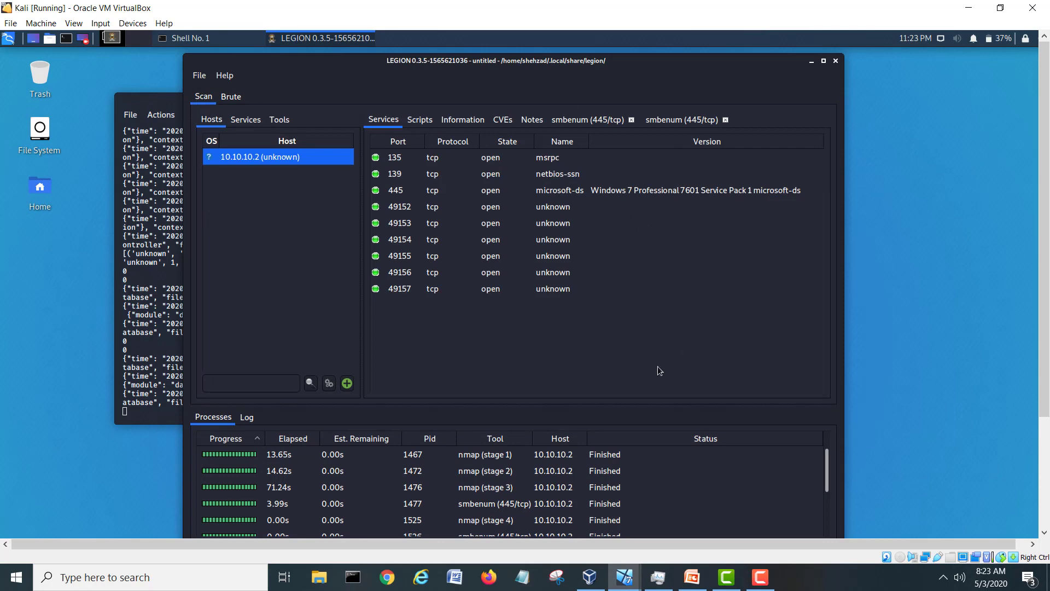
Switch to the SecurityOnion VM and review the MS Terminal Server and mSQL port 4333 alerts in Sguil.
{"action": "left_click", "coordinate": [628, 579]}
{"action": "left_click", "coordinate": [725, 533]}
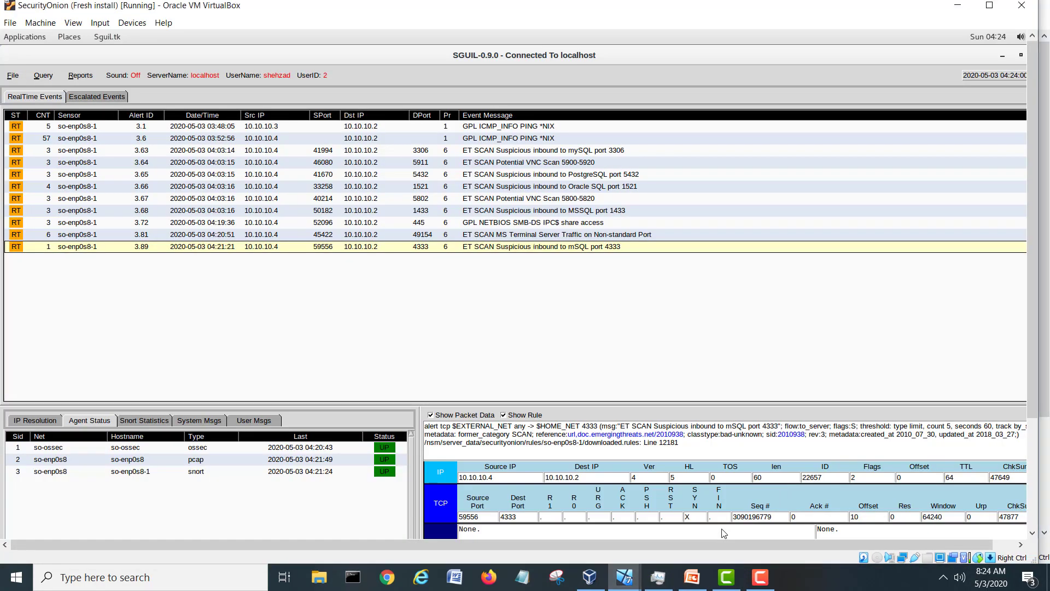
{"action": "left_click", "coordinate": [268, 235]}
{"action": "left_click", "coordinate": [519, 246]}
Maximize Squert, refresh it to 500 events, and scroll through the ET SCAN alerts from 10.10.10.4.
{"action": "left_click", "coordinate": [1003, 56]}
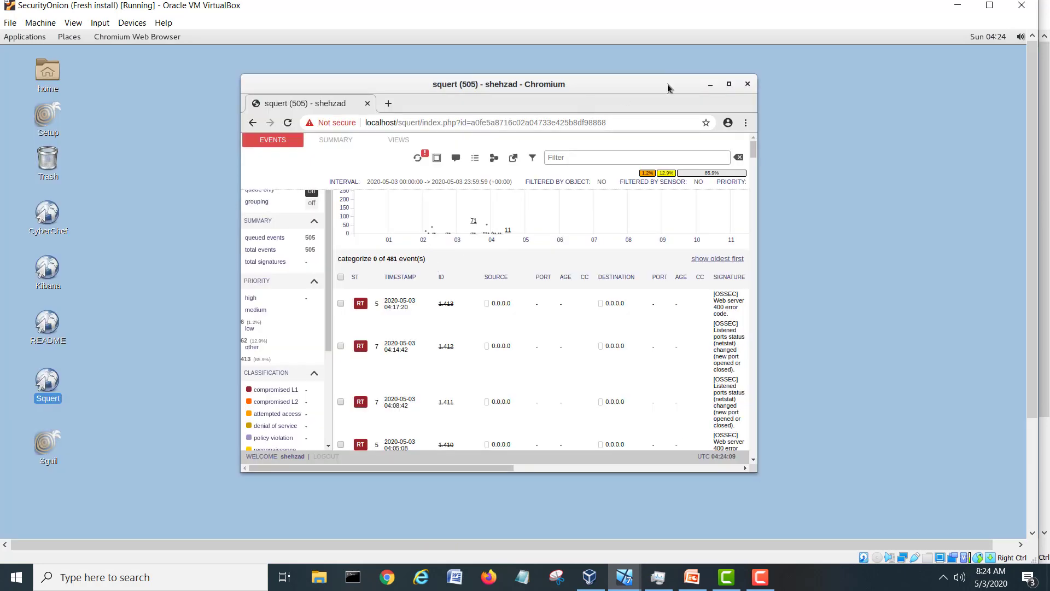
{"action": "left_click", "coordinate": [728, 84]}
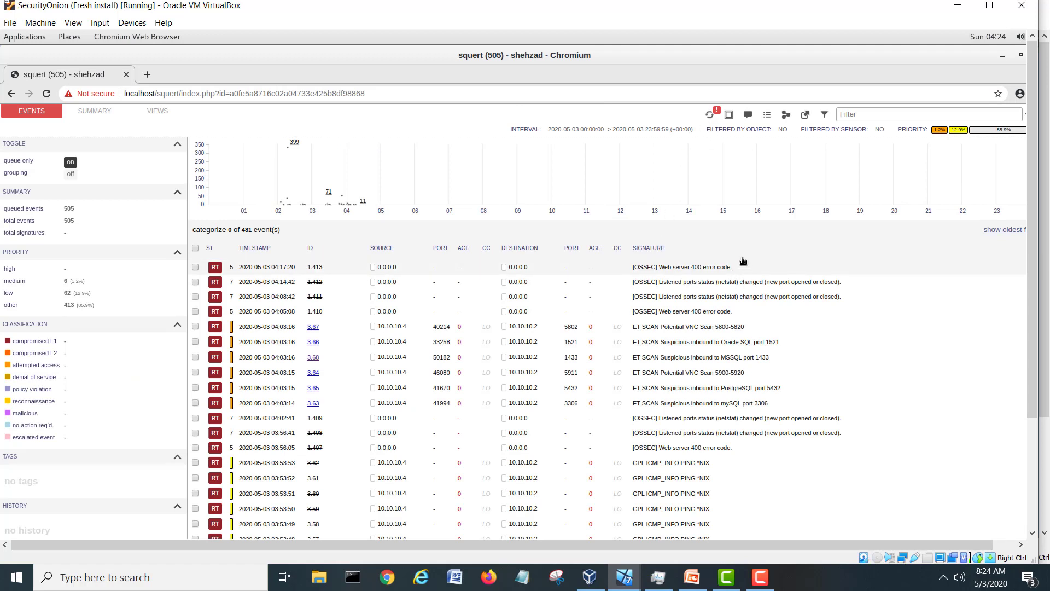
{"action": "left_click", "coordinate": [714, 116]}
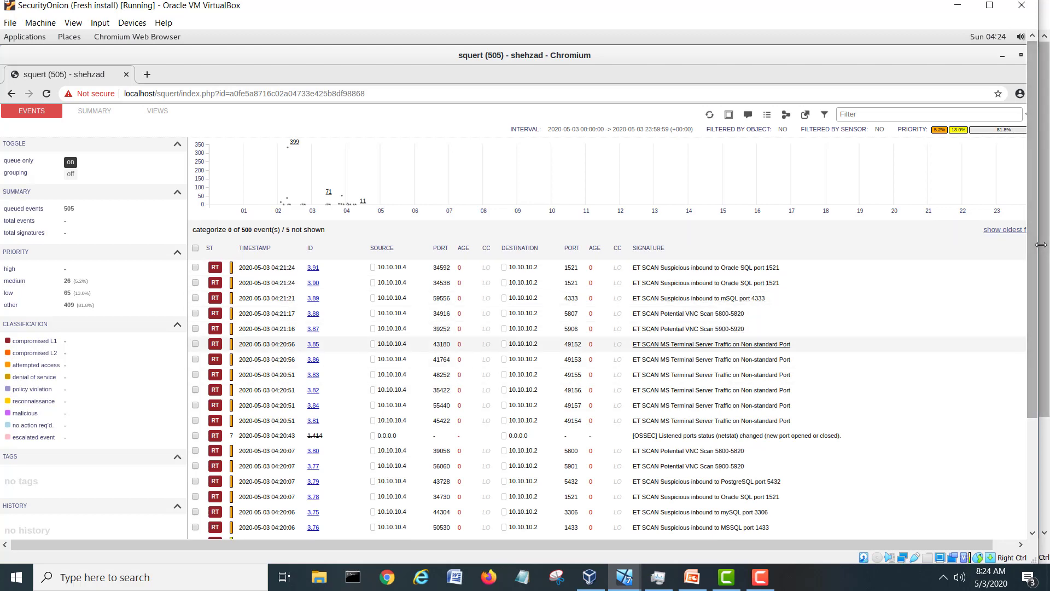
{"action": "mouse_move", "coordinate": [1037, 214]}
{"action": "left_mouse_down"}
{"action": "mouse_move", "coordinate": [1033, 323]}
{"action": "mouse_move", "coordinate": [1042, 205]}
{"action": "left_mouse_up"}
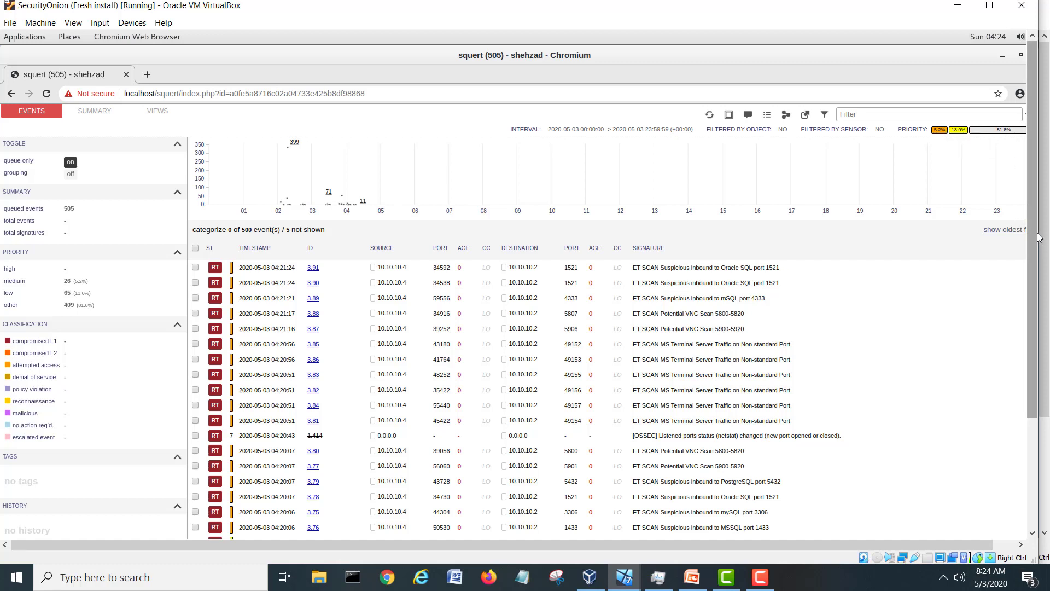
{"action": "mouse_move", "coordinate": [939, 133]}
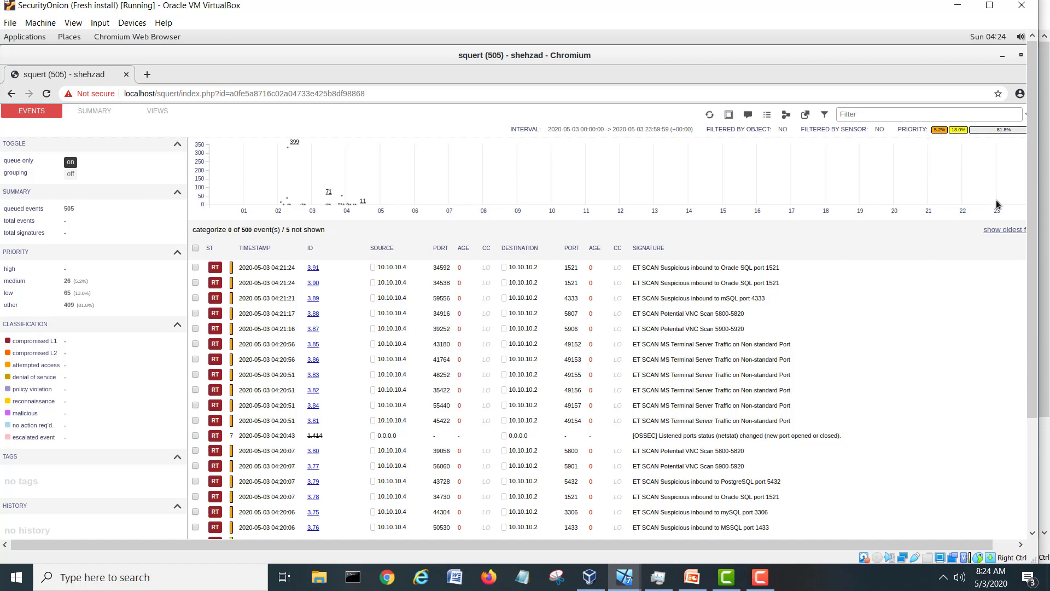
{"action": "left_click_drag", "start_coordinate": [1033, 214], "coordinate": [1036, 361]}
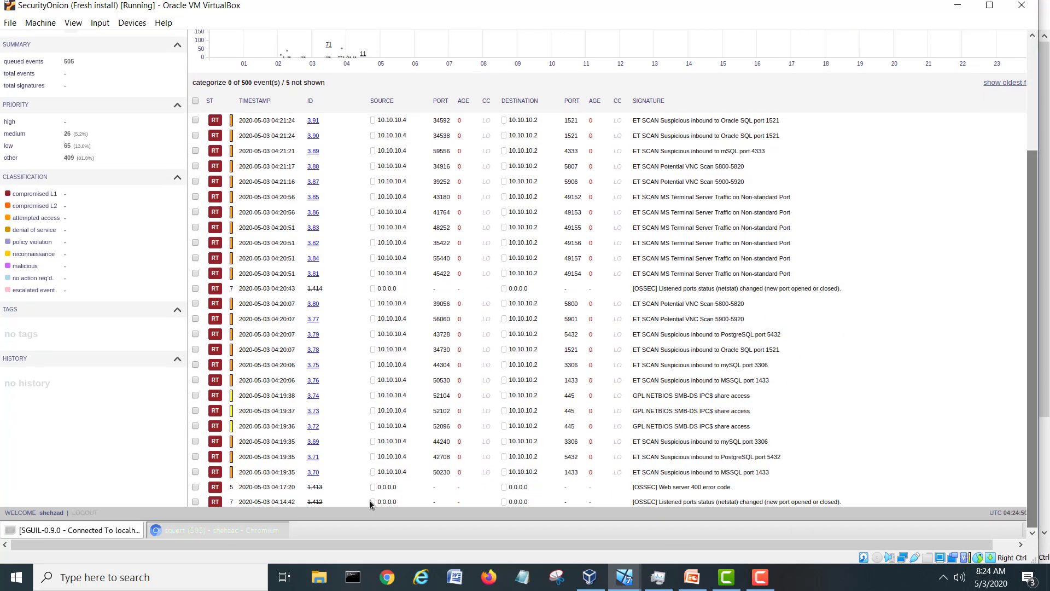
Restore the Sguil console and scroll its alert list back to the mSQL port 4333 alert.
{"action": "left_click", "coordinate": [117, 530]}
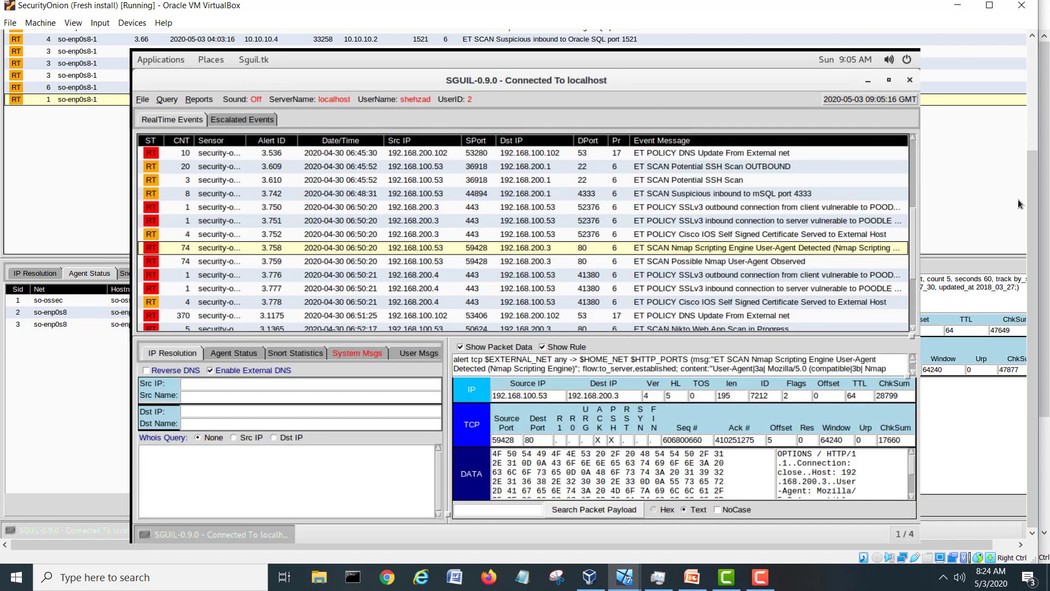
{"action": "left_click_drag", "start_coordinate": [1032, 203], "coordinate": [1037, 93]}
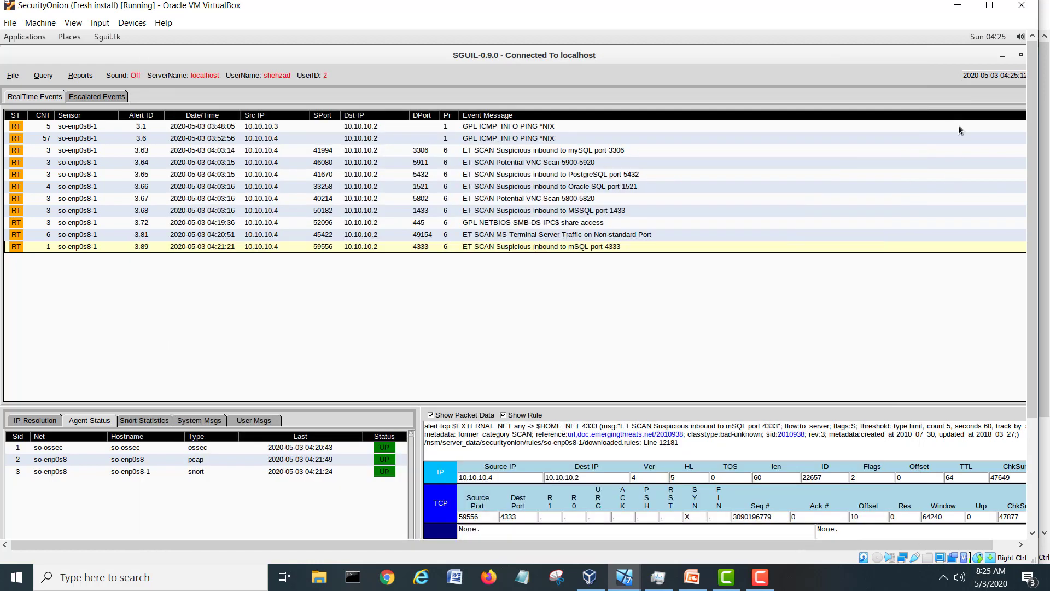
{"action": "mouse_move", "coordinate": [1034, 260]}
{"action": "left_mouse_down"}
{"action": "mouse_move", "coordinate": [1035, 353]}
{"action": "mouse_move", "coordinate": [1044, 246]}
{"action": "left_mouse_up"}
Back in Squert, look up destination 10.10.10.2 in Kibana from its lookup options.
{"action": "left_click", "coordinate": [1002, 55]}
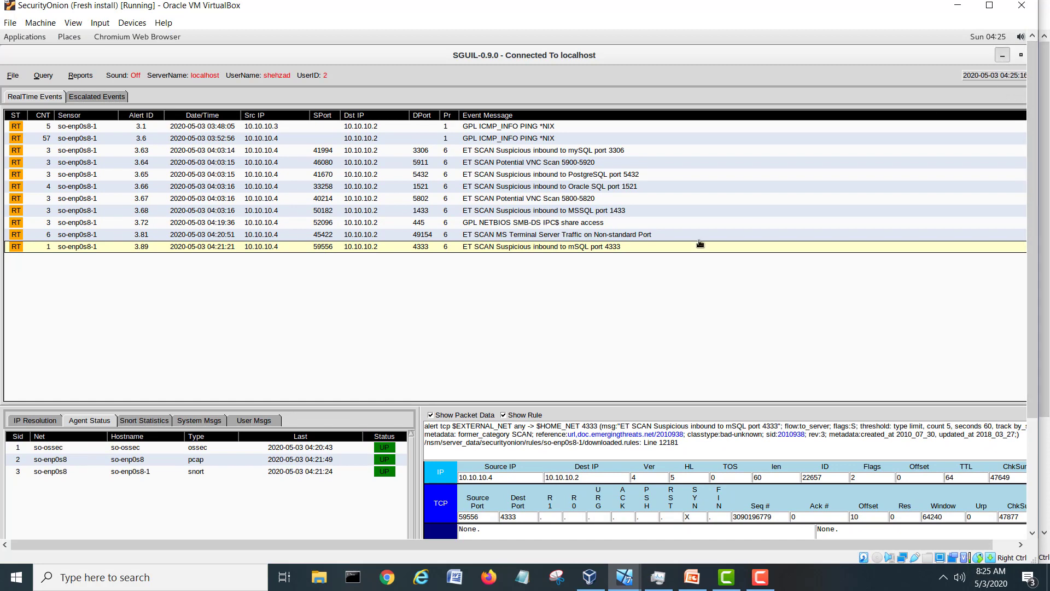
{"action": "left_click_drag", "start_coordinate": [1034, 173], "coordinate": [1043, 227]}
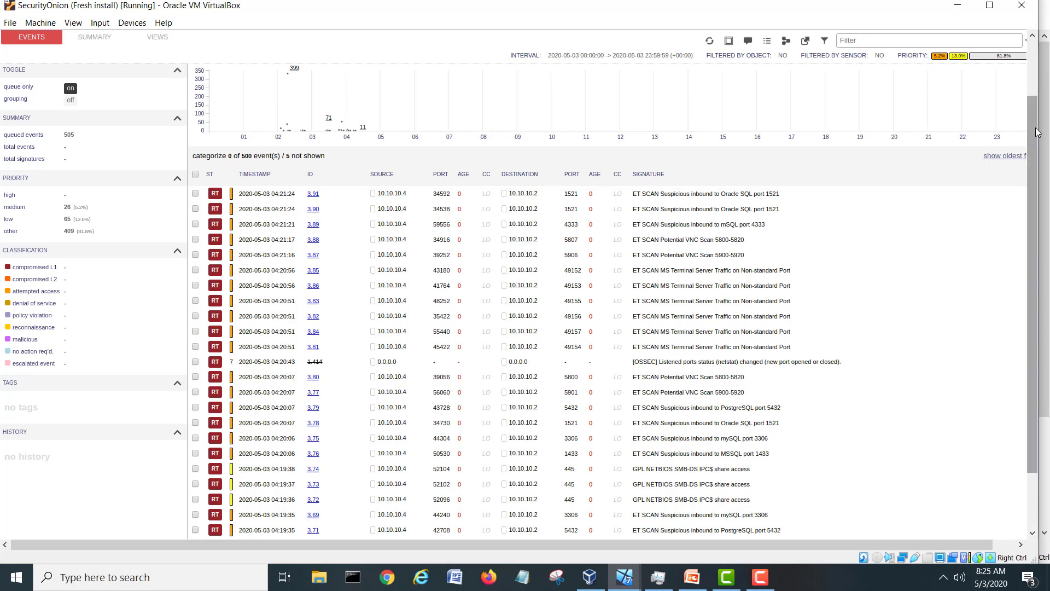
{"action": "scroll", "coordinate": [1037, 131], "scroll_direction": "up", "scroll_amount": 3}
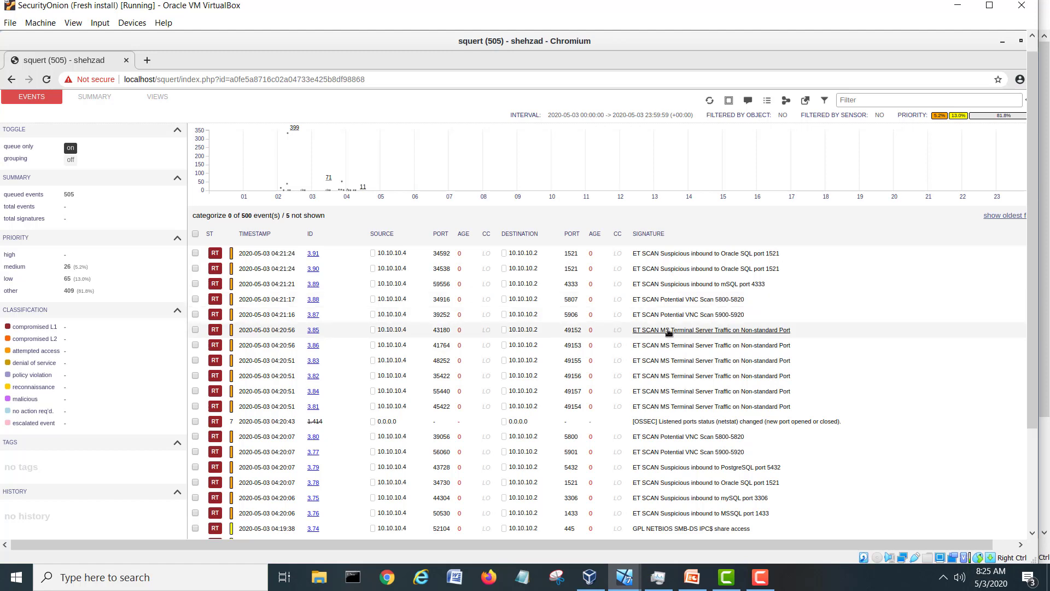
{"action": "left_click", "coordinate": [530, 331]}
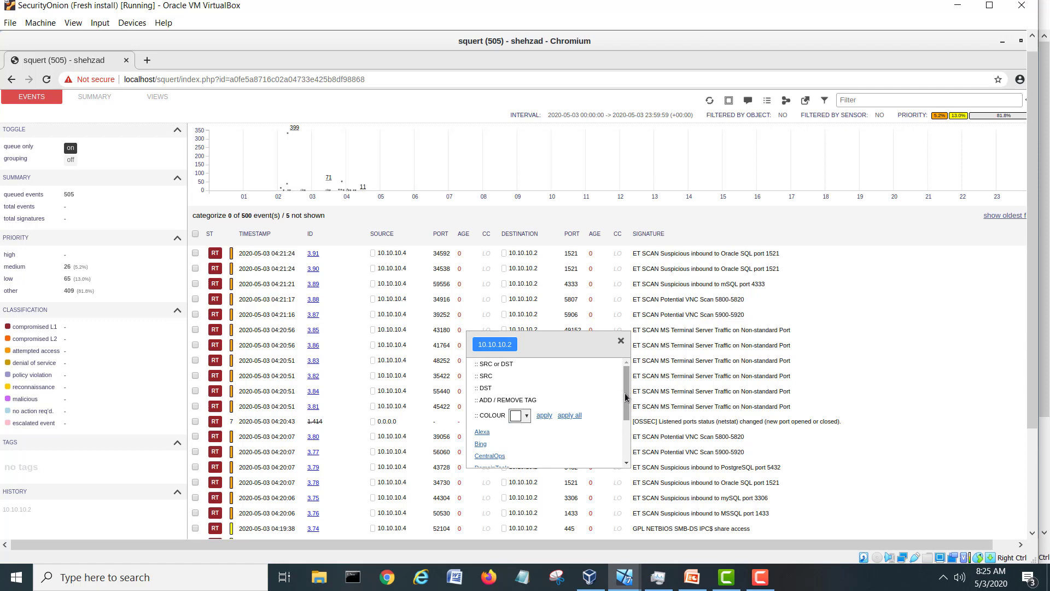
{"action": "left_click_drag", "start_coordinate": [627, 393], "coordinate": [626, 429]}
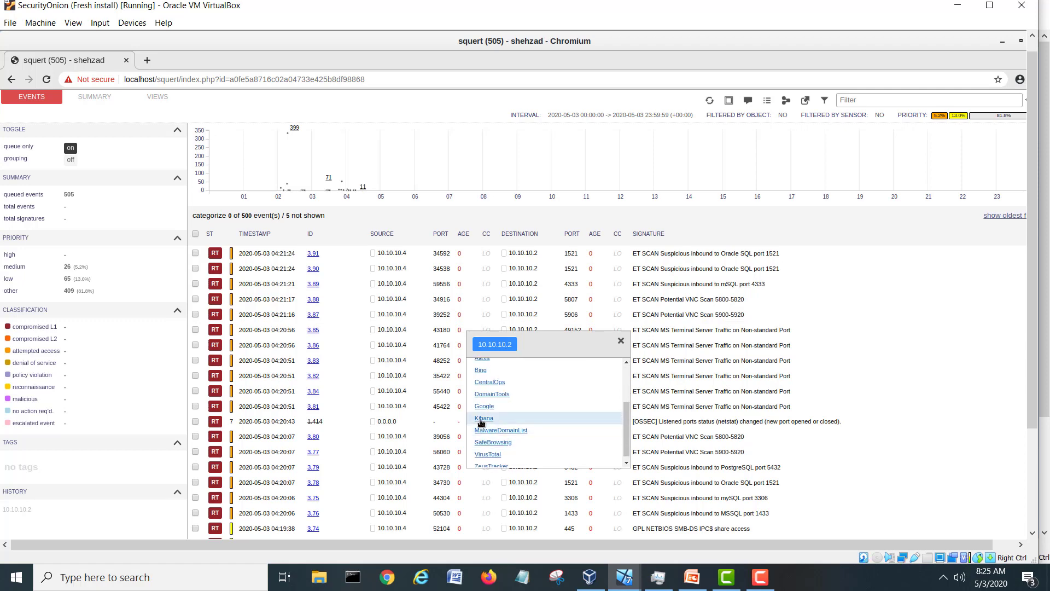
{"action": "left_click", "coordinate": [483, 418]}
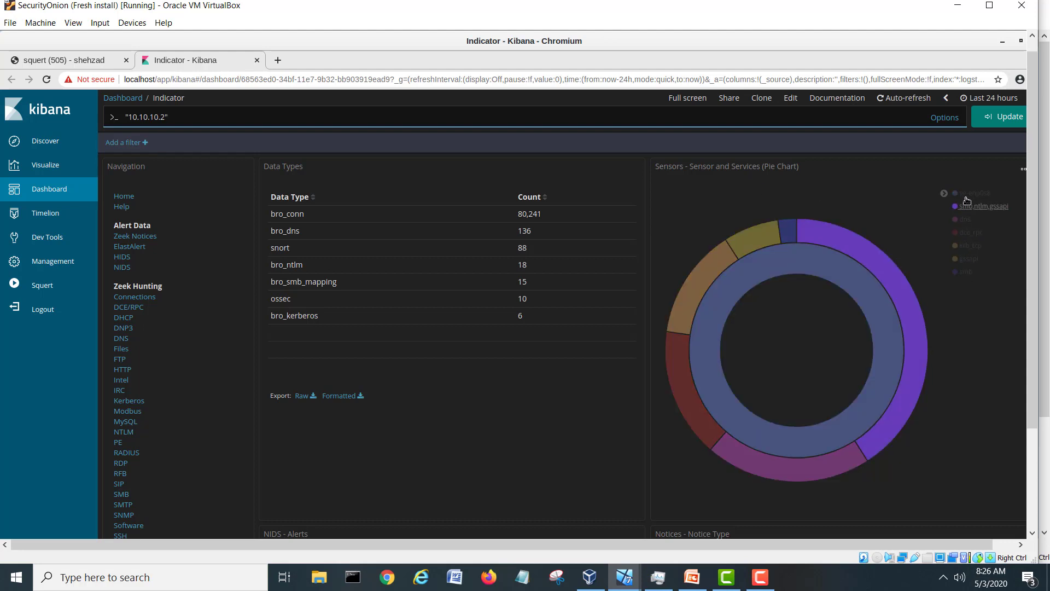
{"action": "mouse_move", "coordinate": [714, 273]}
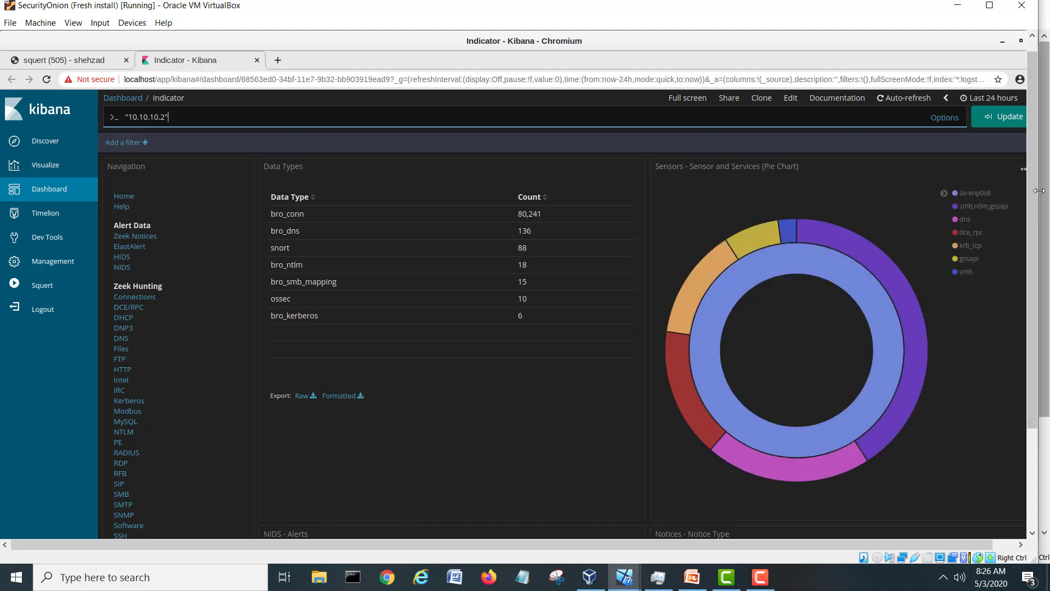
{"action": "left_click_drag", "start_coordinate": [1037, 172], "coordinate": [1038, 280]}
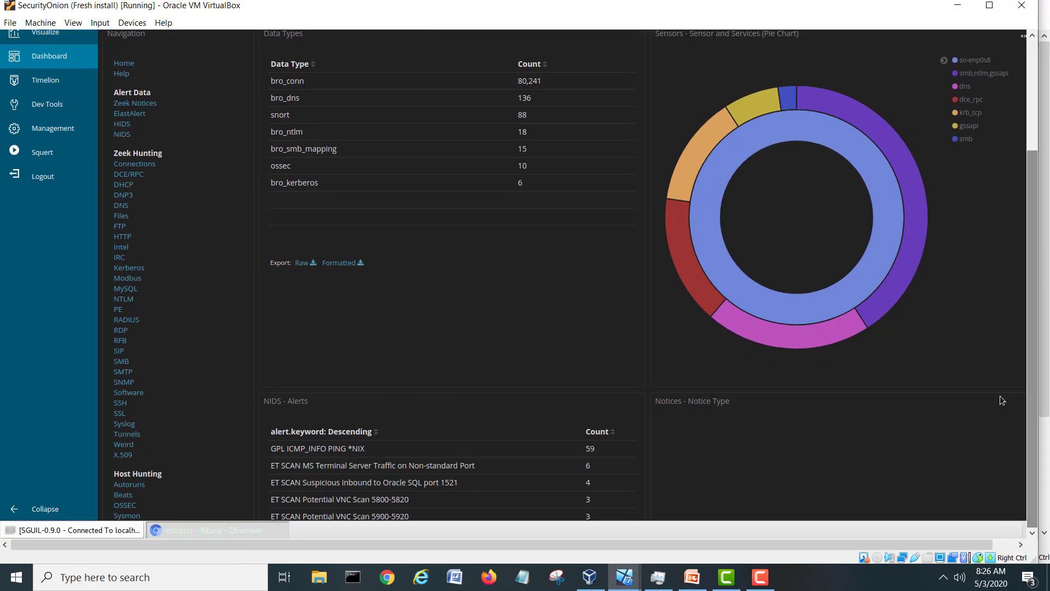
{"action": "left_click_drag", "start_coordinate": [961, 545], "coordinate": [996, 546]}
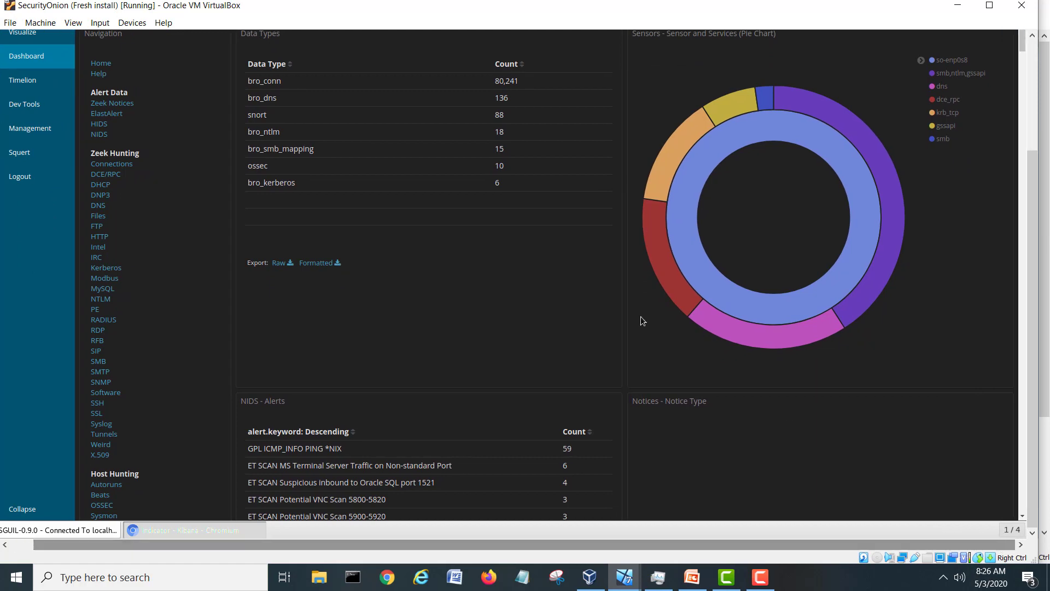
{"action": "scroll", "coordinate": [520, 267], "scroll_direction": "down", "scroll_amount": 3}
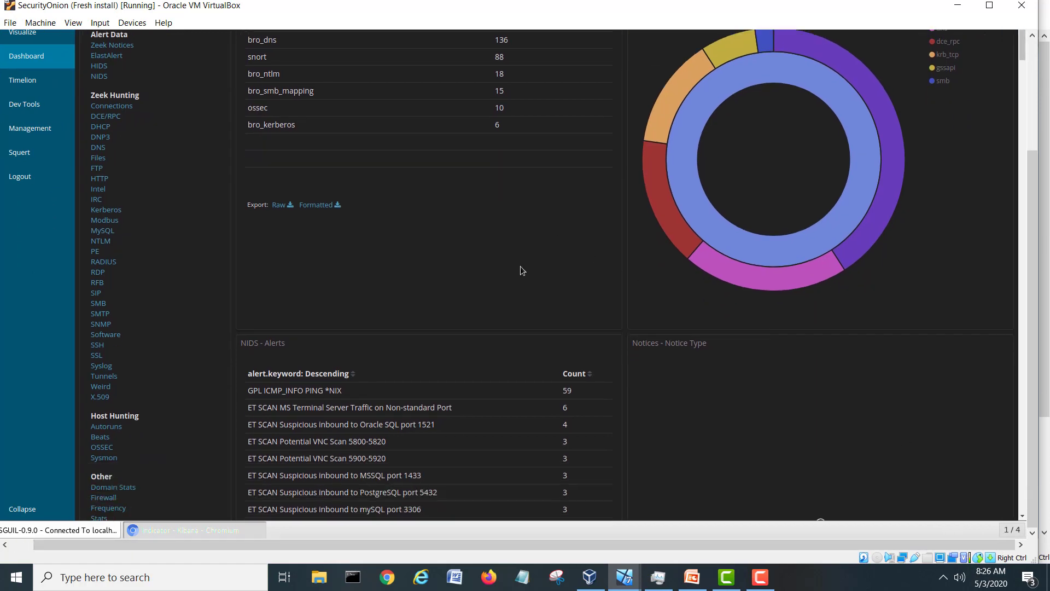
{"action": "scroll", "coordinate": [521, 267], "scroll_direction": "down", "scroll_amount": 1}
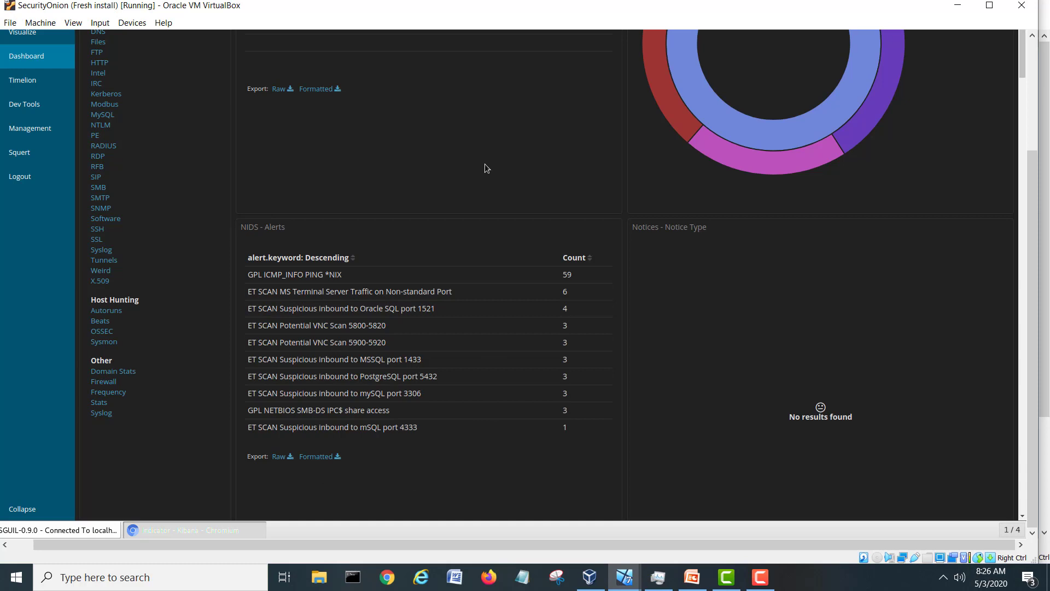
{"action": "scroll", "coordinate": [476, 162], "scroll_direction": "down", "scroll_amount": 5}
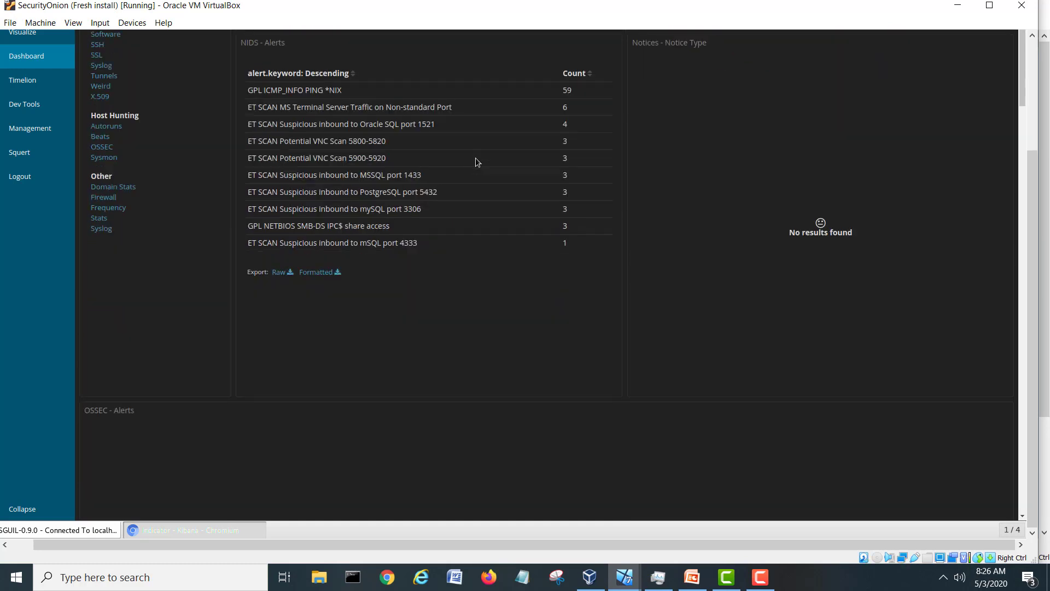
{"action": "scroll", "coordinate": [476, 159], "scroll_direction": "down", "scroll_amount": 8}
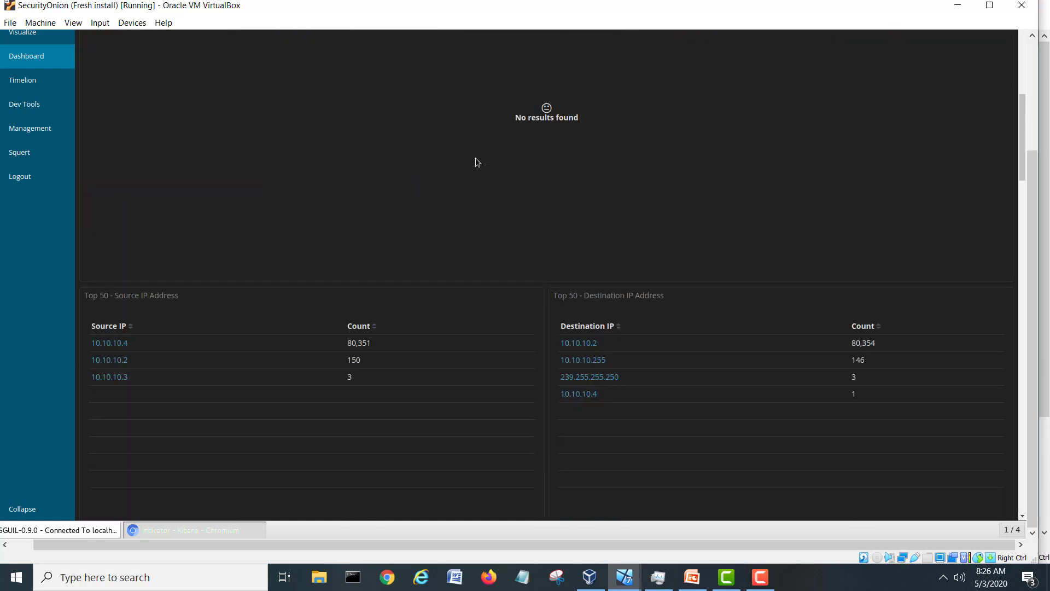
{"action": "scroll", "coordinate": [476, 162], "scroll_direction": "down", "scroll_amount": 8}
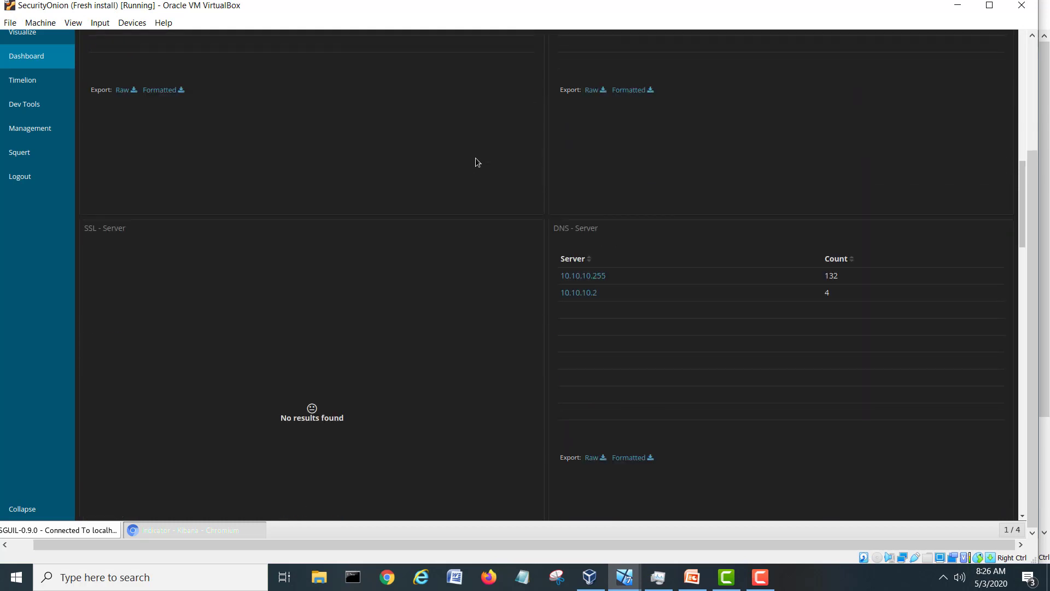
{"action": "scroll", "coordinate": [475, 162], "scroll_direction": "down", "scroll_amount": 14}
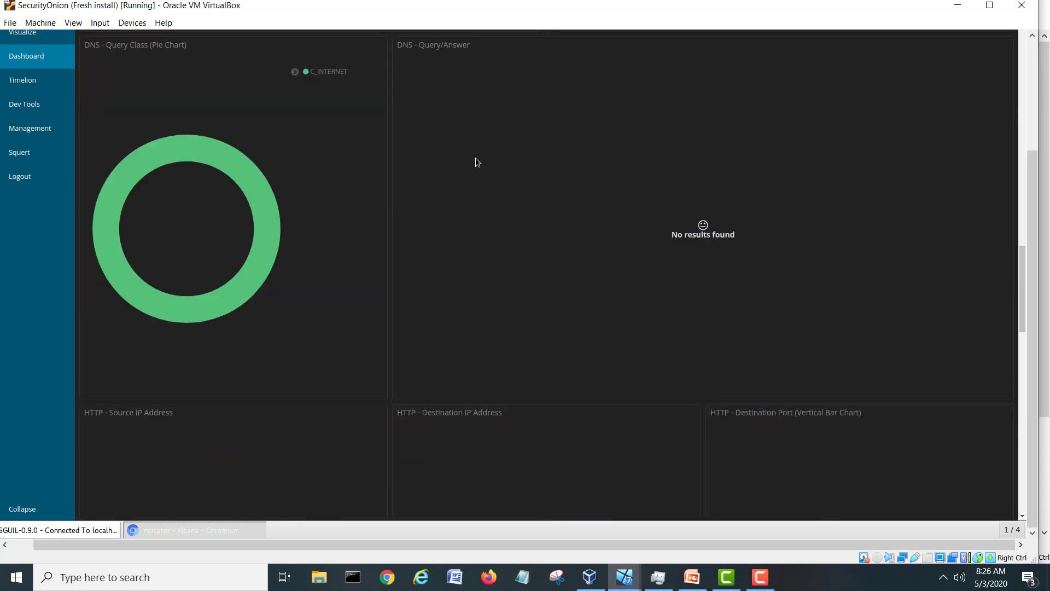
{"action": "scroll", "coordinate": [476, 162], "scroll_direction": "down", "scroll_amount": 11}
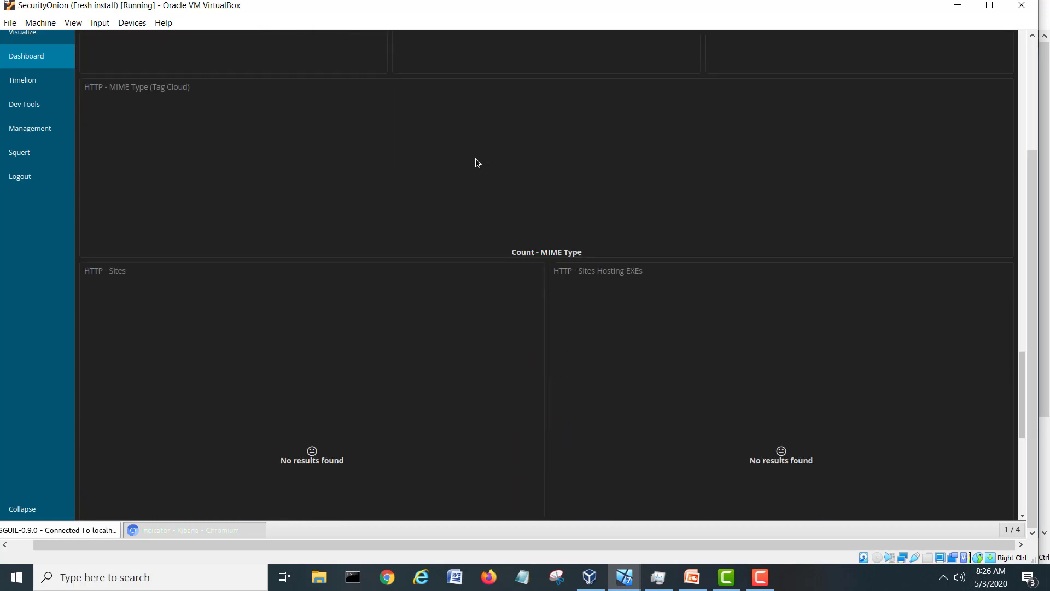
{"action": "scroll", "coordinate": [477, 163], "scroll_direction": "down", "scroll_amount": 7}
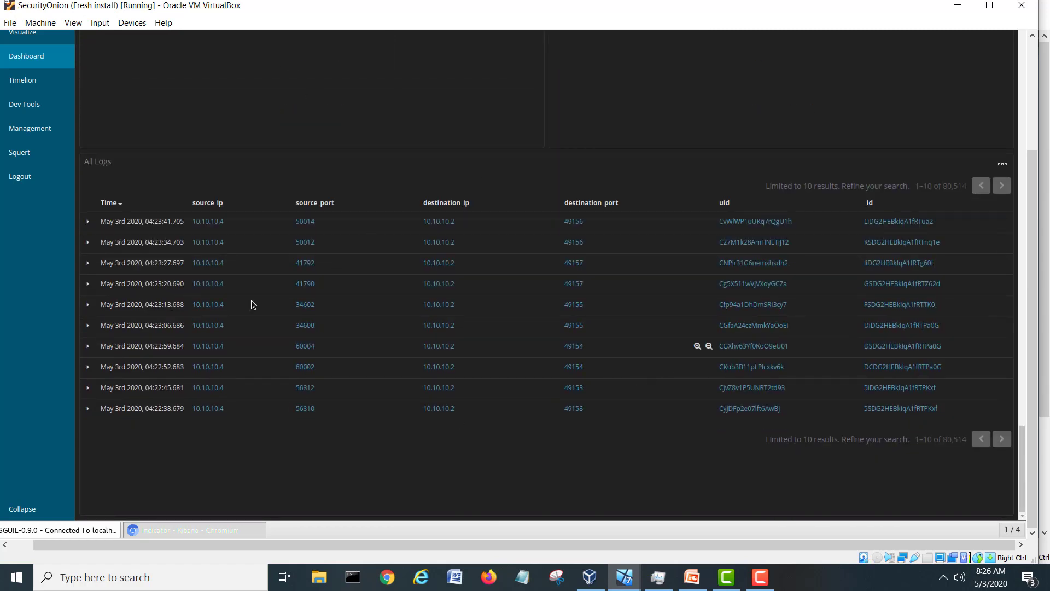
Expand the 04:23:27.697 log and read its fields: 10.10.10.4:41792 to 10.10.10.2:49157 over TCP.
{"action": "left_click", "coordinate": [89, 264]}
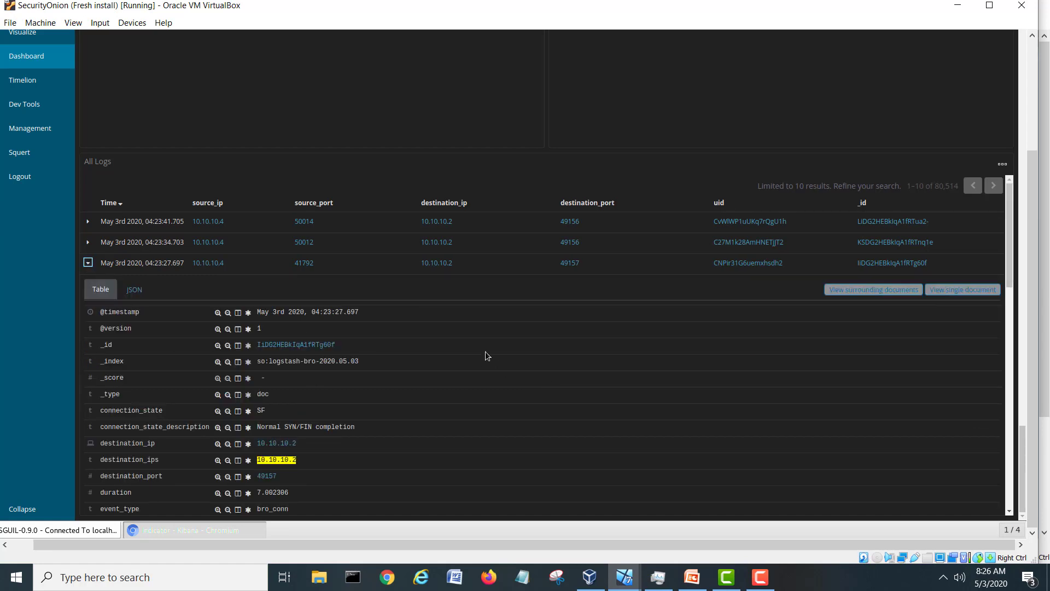
{"action": "scroll", "coordinate": [485, 351], "scroll_direction": "down", "scroll_amount": 2}
{"action": "scroll", "coordinate": [485, 352], "scroll_direction": "down", "scroll_amount": 1}
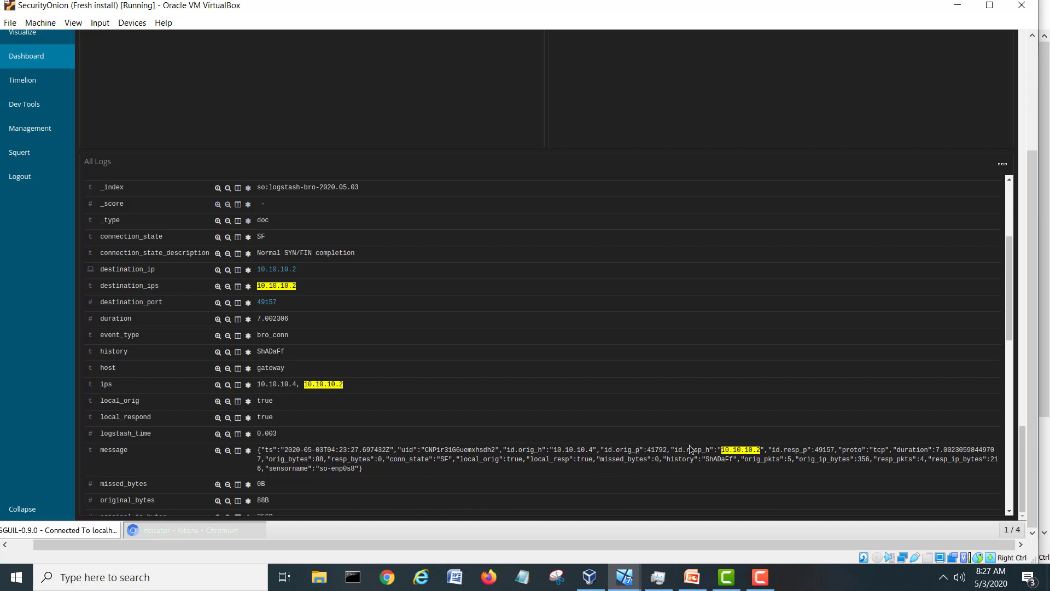
{"action": "scroll", "coordinate": [513, 392], "scroll_direction": "down", "scroll_amount": 3}
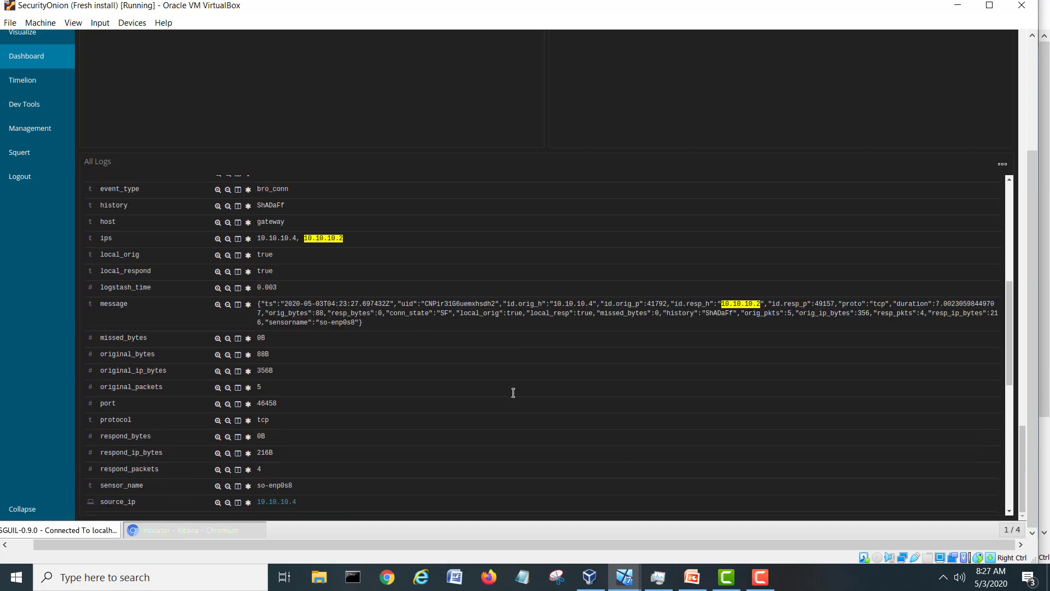
{"action": "scroll", "coordinate": [513, 394], "scroll_direction": "down", "scroll_amount": 1}
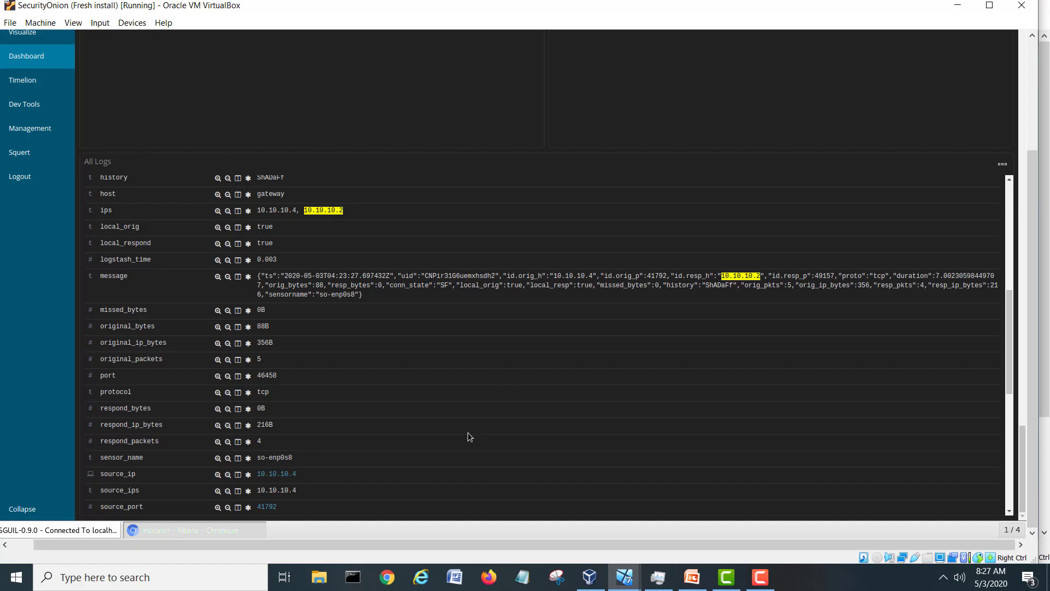
{"action": "left_click_drag", "start_coordinate": [1009, 328], "coordinate": [1029, 100]}
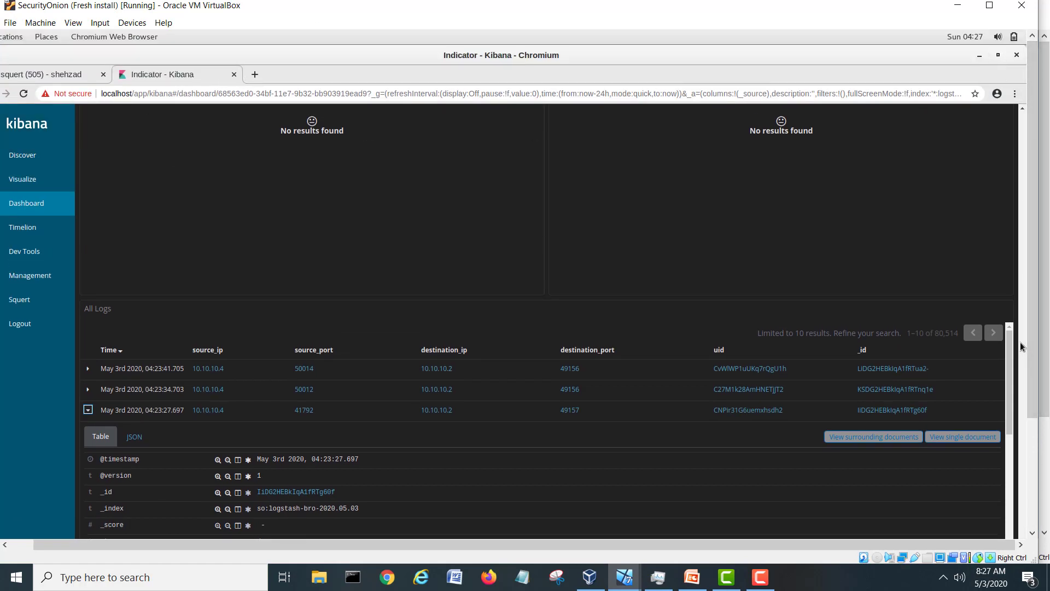
Clear the 10.10.10.2 query from Kibana's search bar and close the Indicator dashboard tab.
{"action": "scroll", "coordinate": [963, 240], "scroll_direction": "up", "scroll_amount": 3}
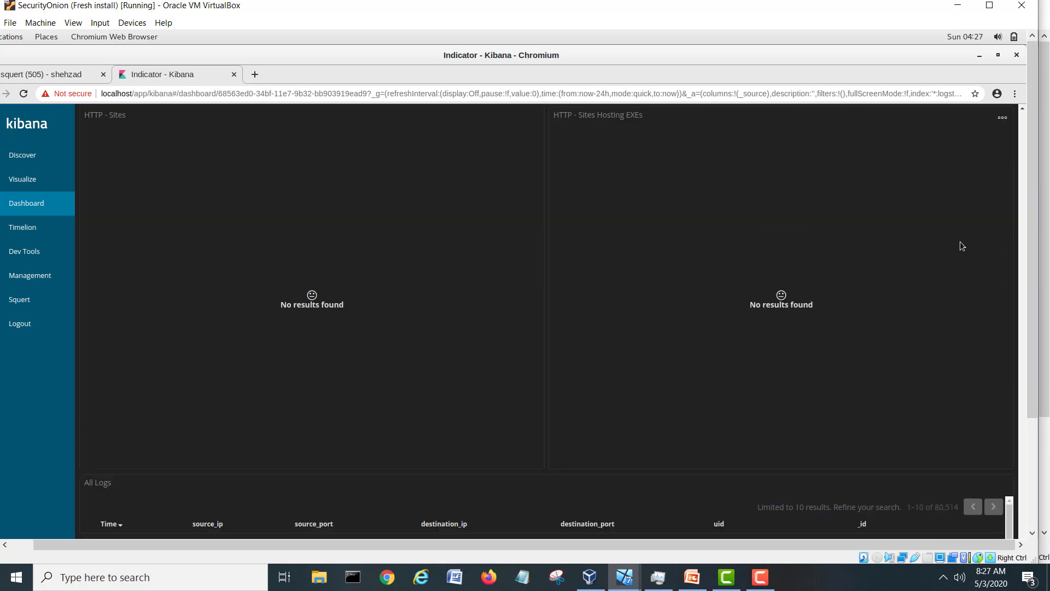
{"action": "scroll", "coordinate": [961, 277], "scroll_direction": "up", "scroll_amount": 9}
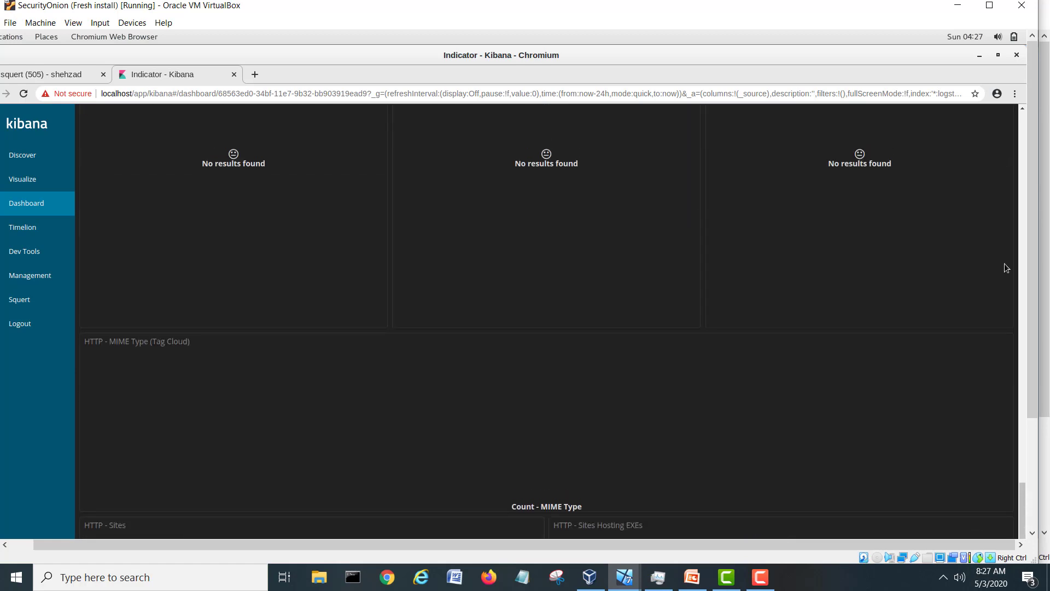
{"action": "left_click_drag", "start_coordinate": [1022, 498], "coordinate": [1027, 108]}
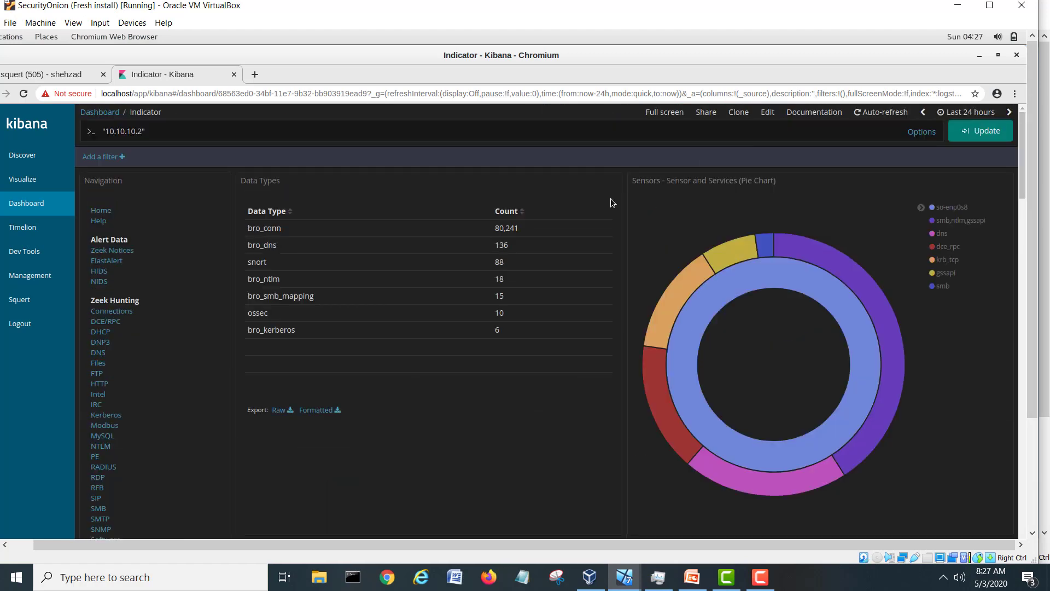
{"action": "left_click", "coordinate": [153, 129]}
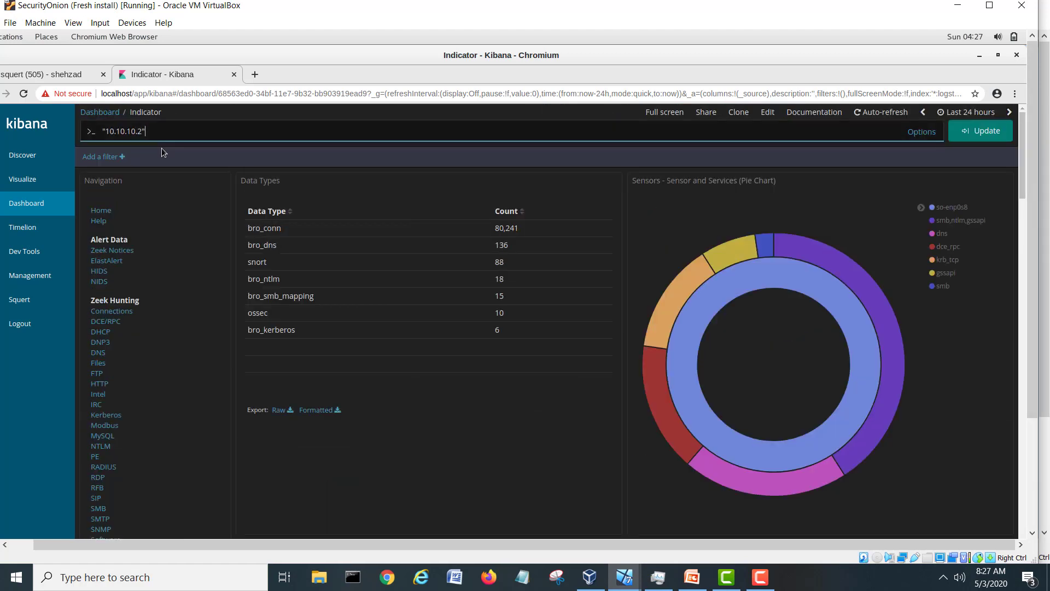
{"action": "key", "text": "BackSpace"}
{"action": "key", "text": "BackSpace"}
{"action": "key", "text": "BackSpace"}
{"action": "key", "text": "BackSpace"}
{"action": "key", "text": "BackSpace"}
{"action": "key", "text": "BackSpace"}
{"action": "key", "text": "BackSpace"}
{"action": "key", "text": "BackSpace"}
{"action": "key", "text": "BackSpace"}
{"action": "key", "text": "BackSpace"}
{"action": "key", "text": "BackSpace"}
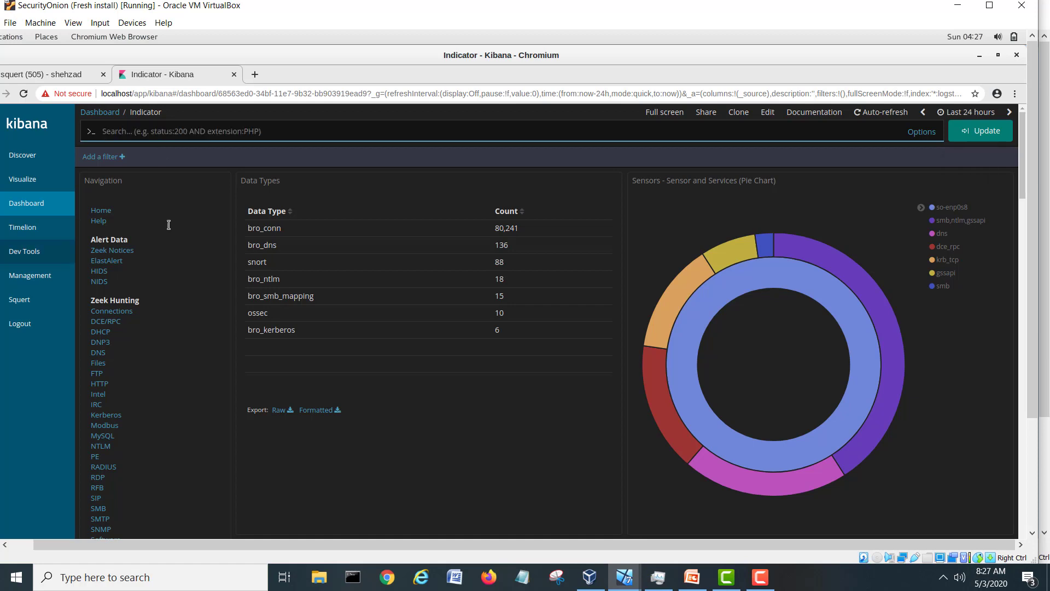
{"action": "left_click", "coordinate": [234, 74]}
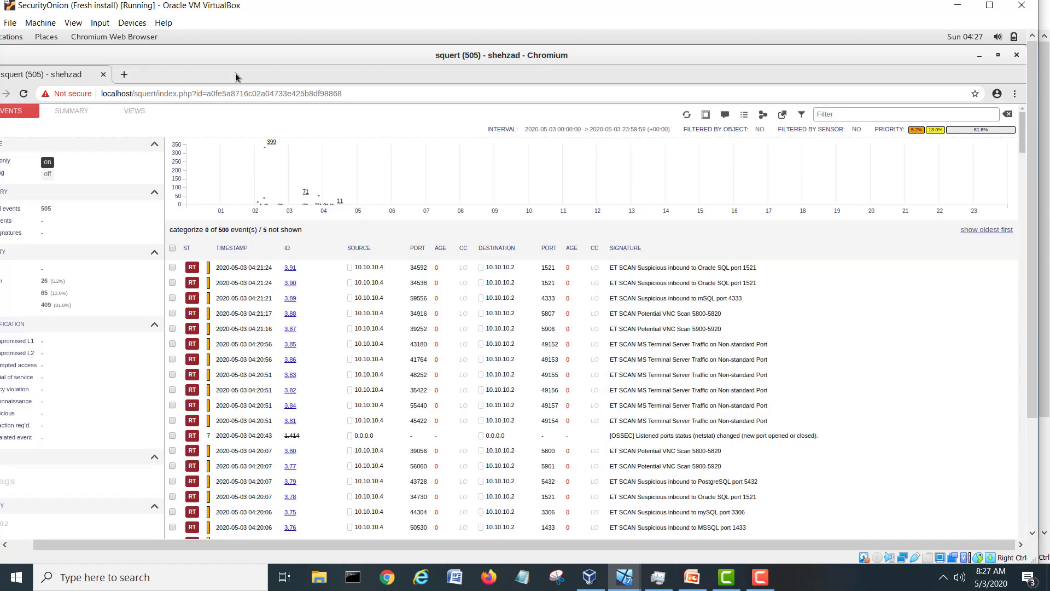
Close the Squert browser, relaunch Kibana from the desktop, and log in with the saved username and password.
{"action": "left_click", "coordinate": [1016, 55]}
{"action": "left_click", "coordinate": [122, 380]}
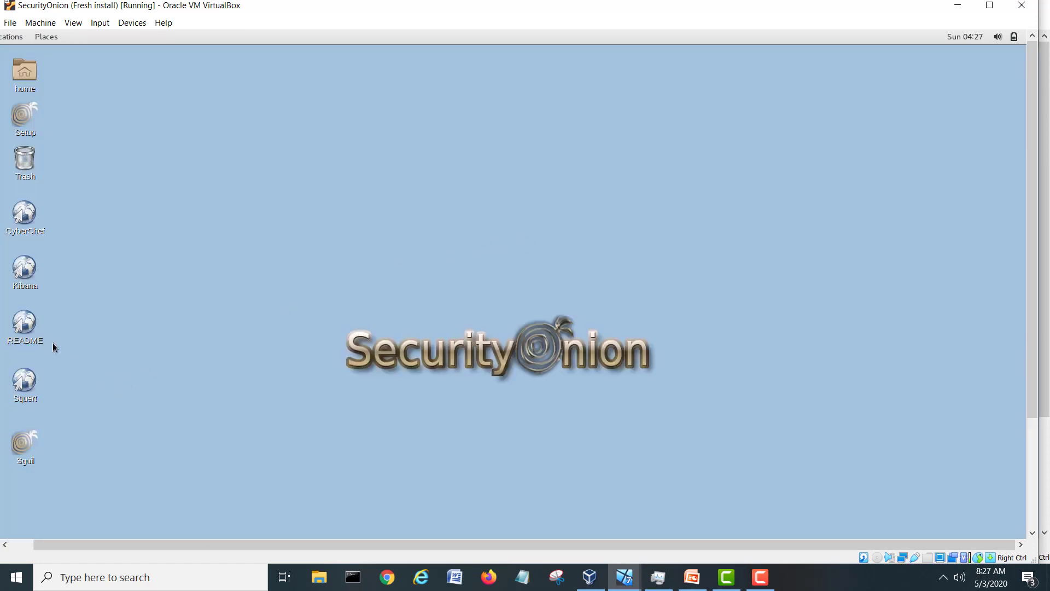
{"action": "left_click", "coordinate": [32, 274]}
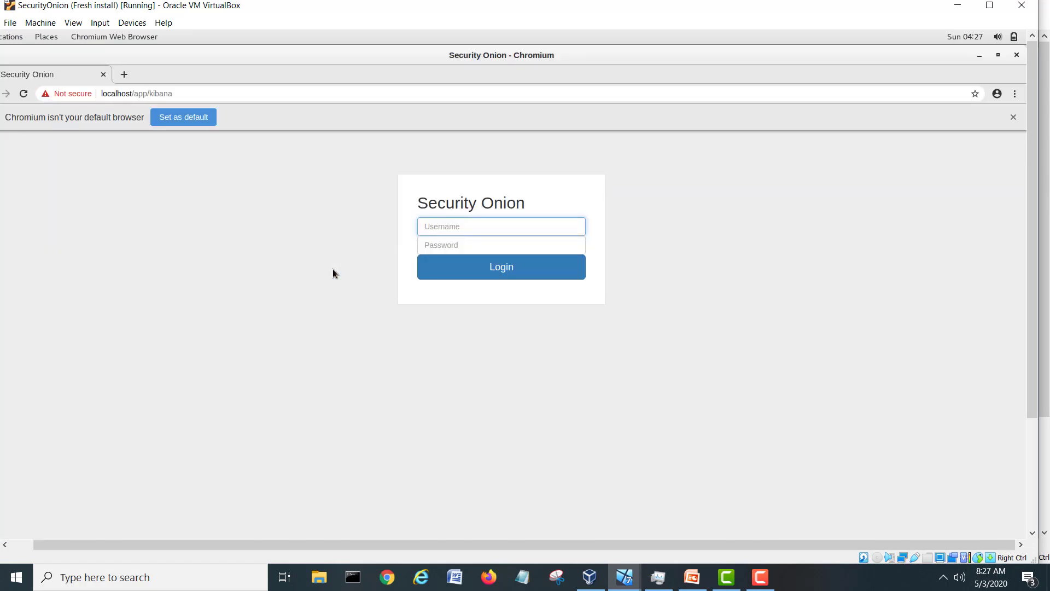
{"action": "left_click", "coordinate": [465, 225]}
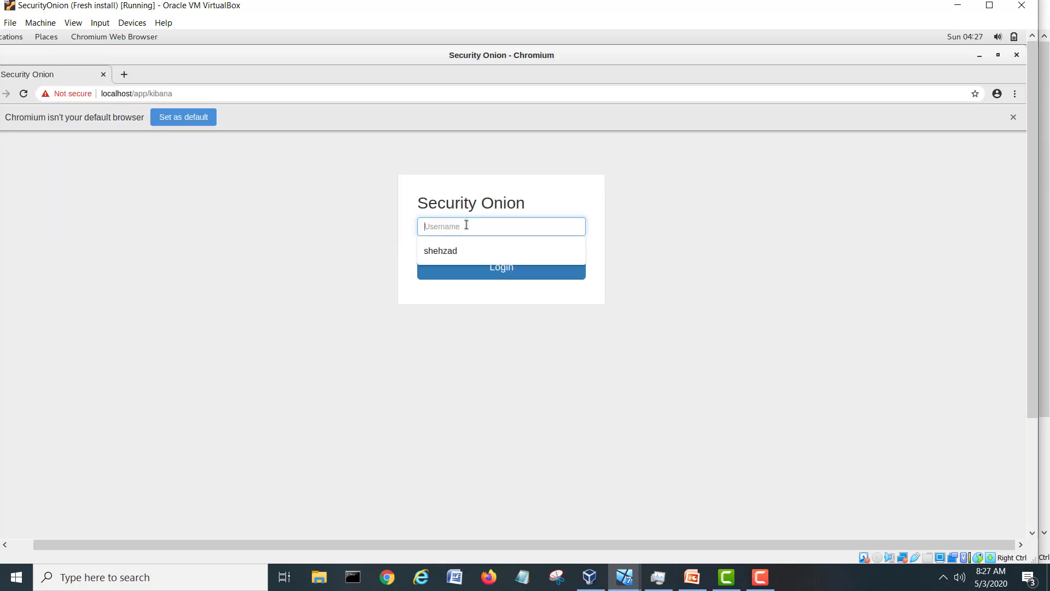
{"action": "left_click", "coordinate": [463, 251]}
{"action": "left_click", "coordinate": [456, 245]}
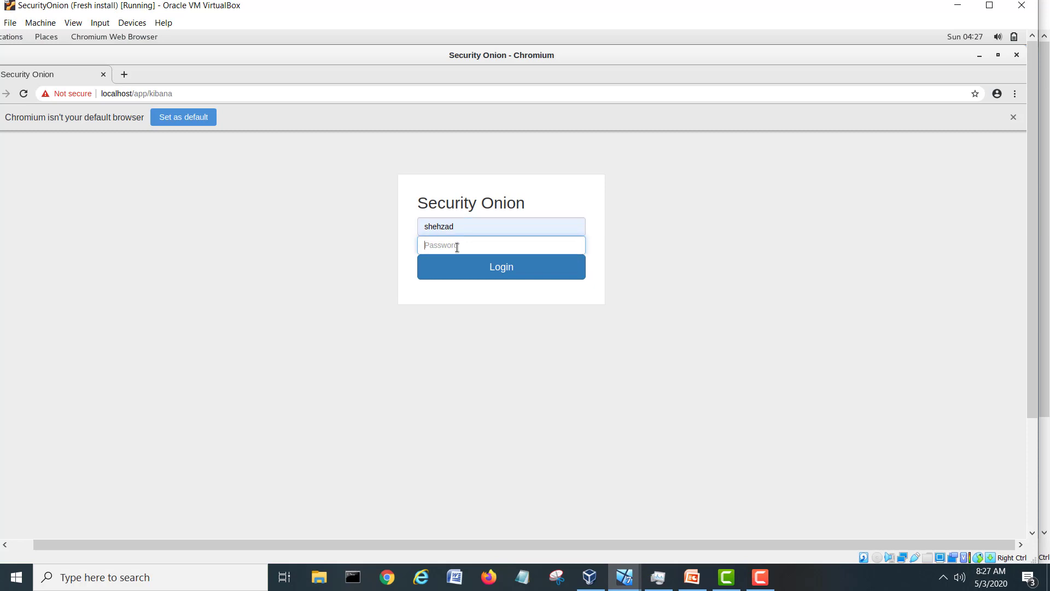
{"action": "type", "text": "*"}
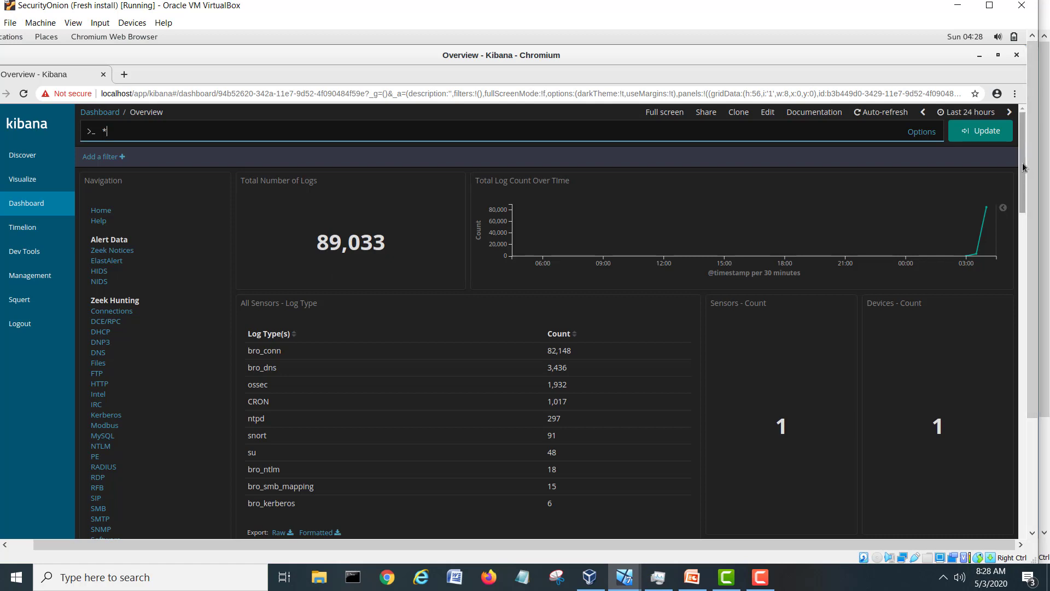
{"action": "left_click_drag", "start_coordinate": [1022, 163], "coordinate": [1035, 359]}
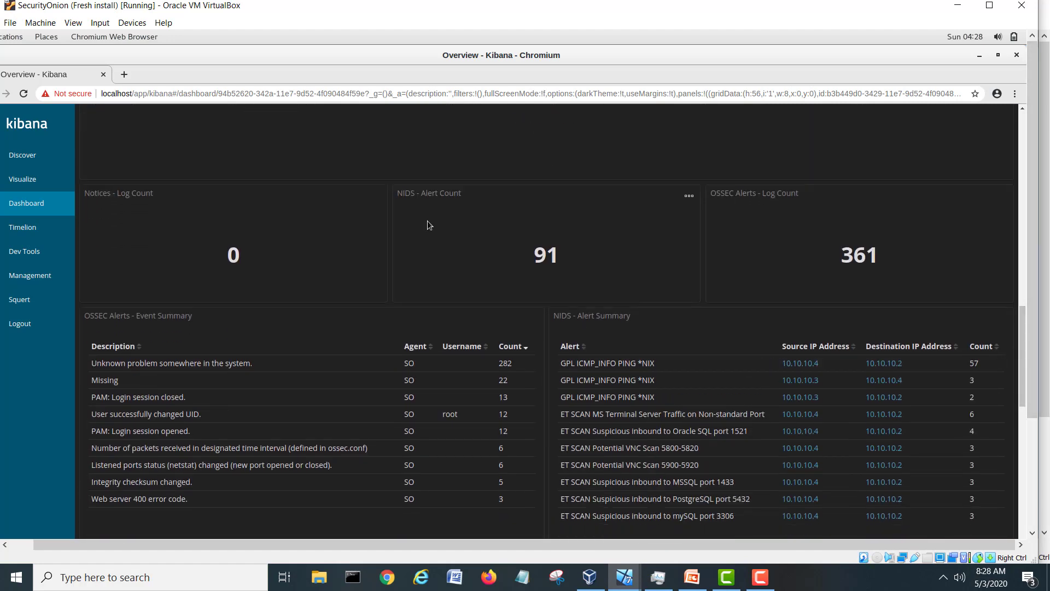
{"action": "scroll", "coordinate": [628, 264], "scroll_direction": "down", "scroll_amount": 5}
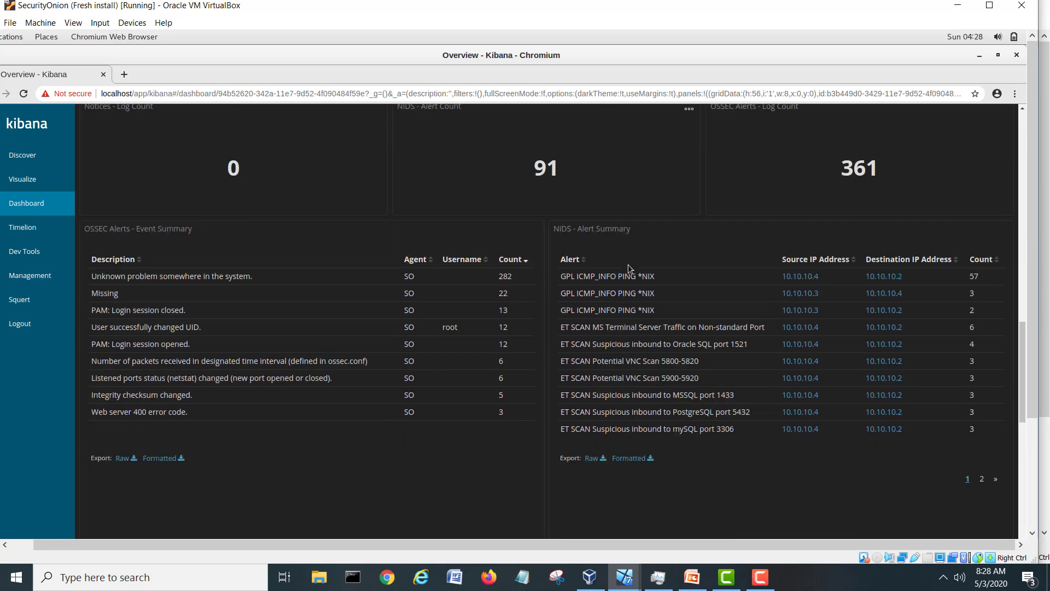
{"action": "scroll", "coordinate": [627, 264], "scroll_direction": "down", "scroll_amount": 10}
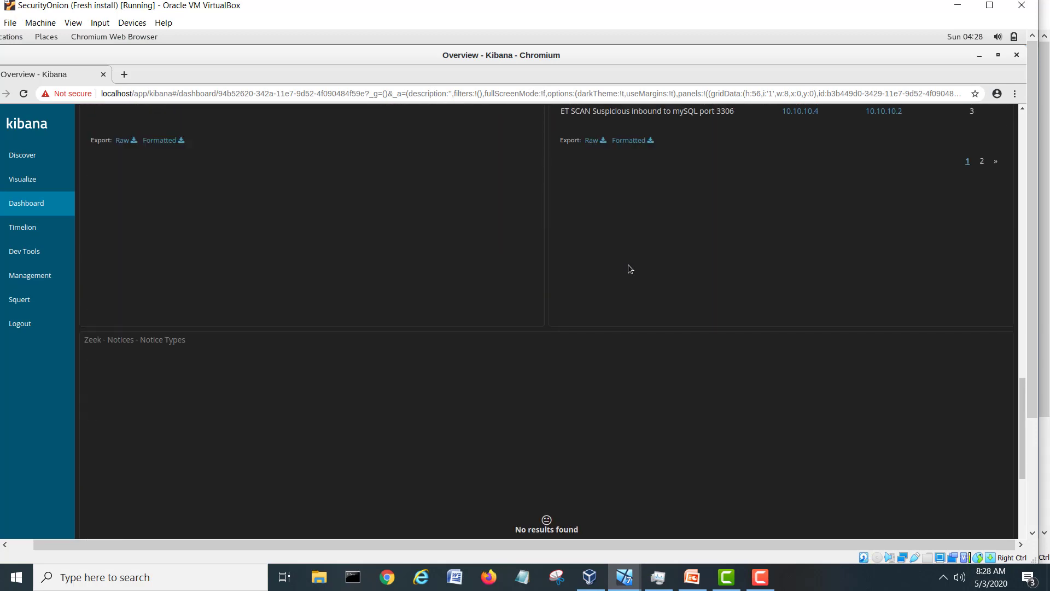
{"action": "scroll", "coordinate": [628, 264], "scroll_direction": "down", "scroll_amount": 10}
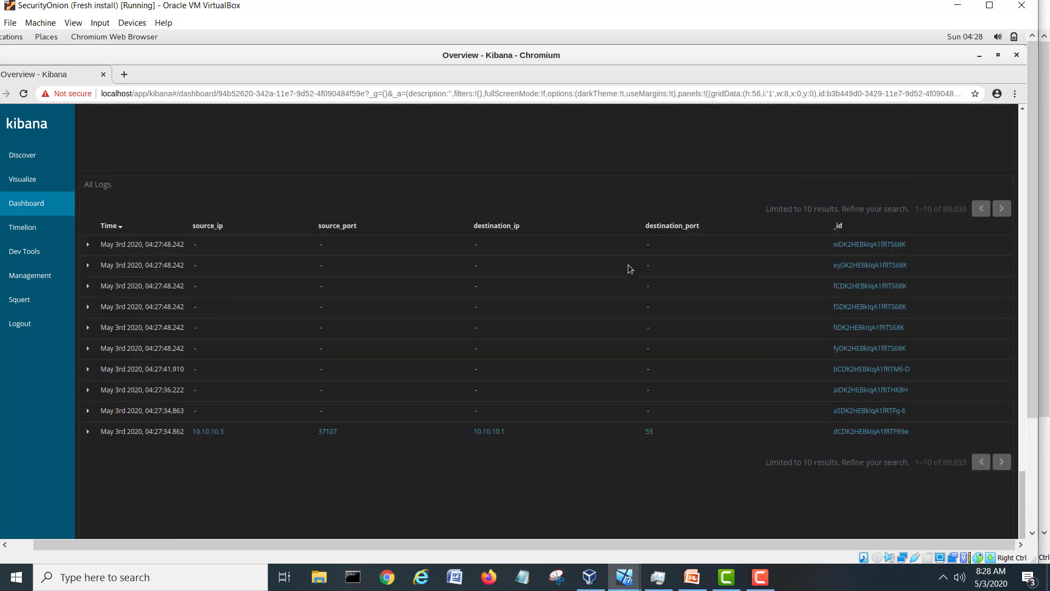
{"action": "scroll", "coordinate": [628, 264], "scroll_direction": "down", "scroll_amount": 5}
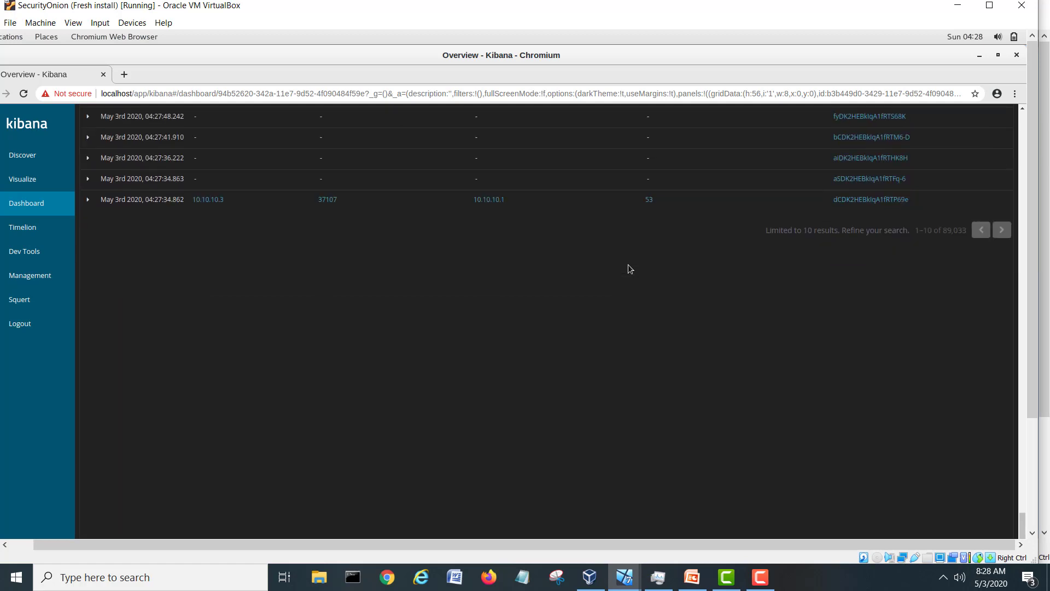
{"action": "scroll", "coordinate": [627, 264], "scroll_direction": "up", "scroll_amount": 12}
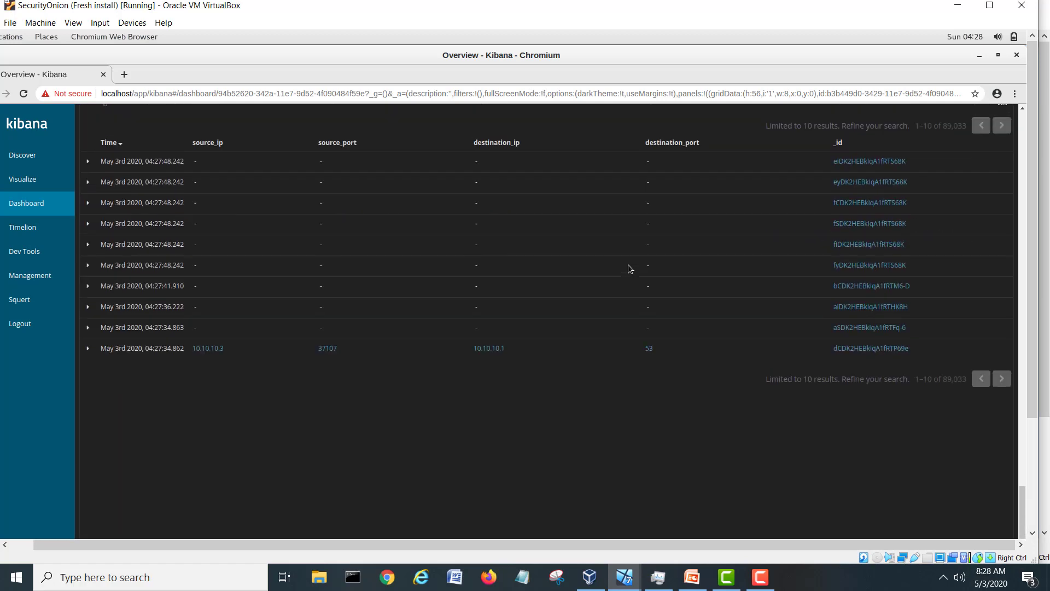
{"action": "scroll", "coordinate": [627, 265], "scroll_direction": "up", "scroll_amount": 12}
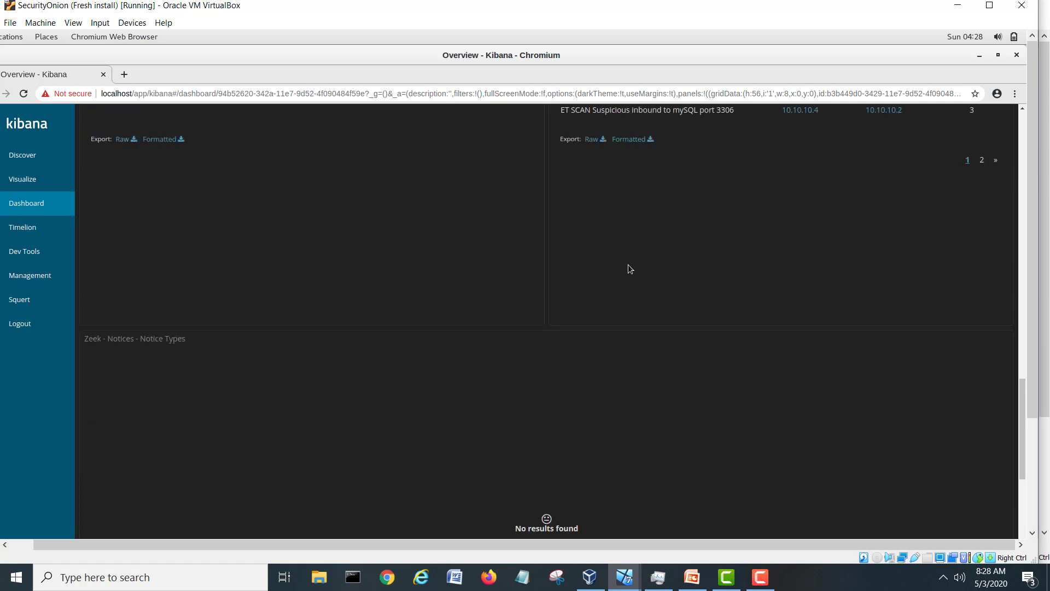
{"action": "scroll", "coordinate": [628, 265], "scroll_direction": "up", "scroll_amount": 10}
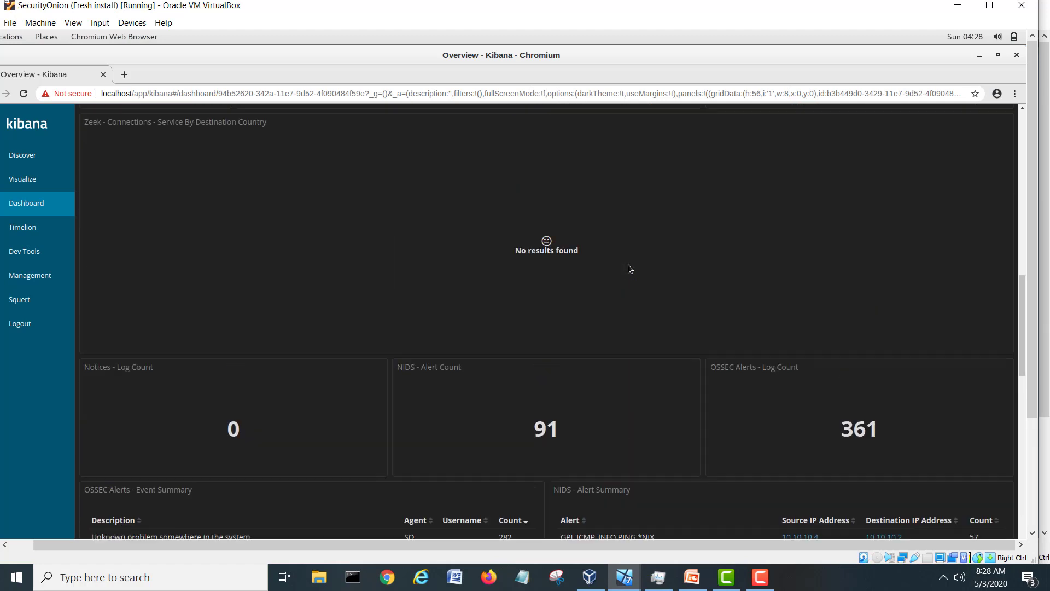
{"action": "scroll", "coordinate": [628, 267], "scroll_direction": "up", "scroll_amount": 12}
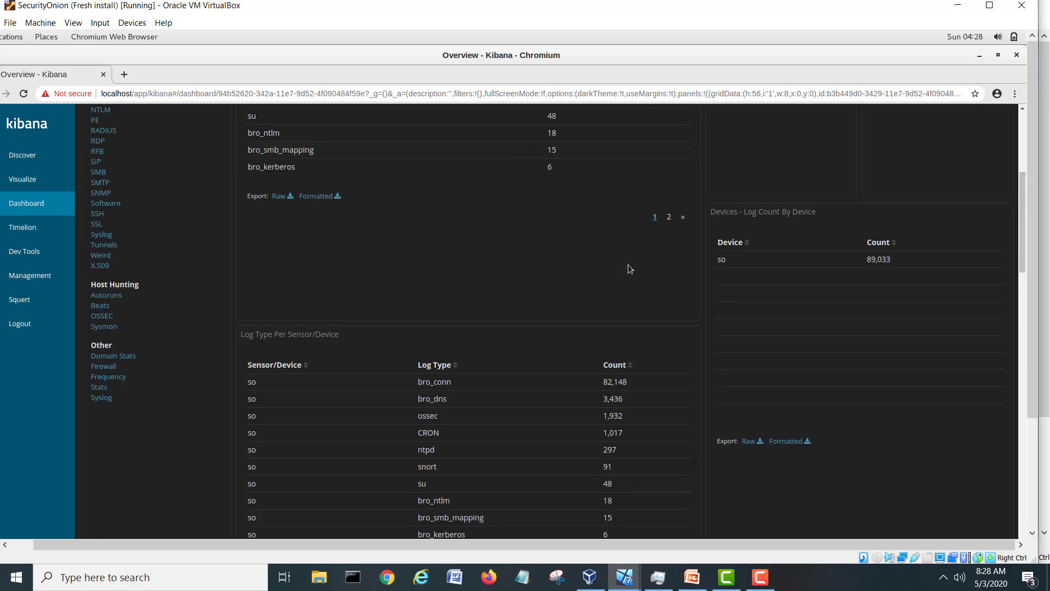
{"action": "scroll", "coordinate": [628, 268], "scroll_direction": "up", "scroll_amount": 2}
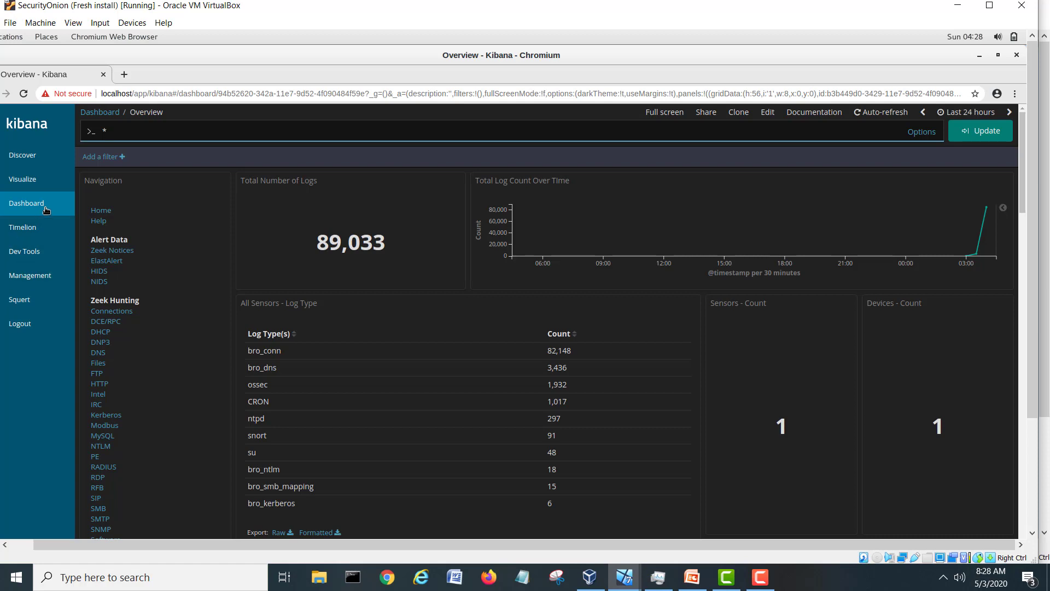
Open Squert from Kibana's sidebar and proceed past the localhost certificate warning.
{"action": "left_click", "coordinate": [30, 252]}
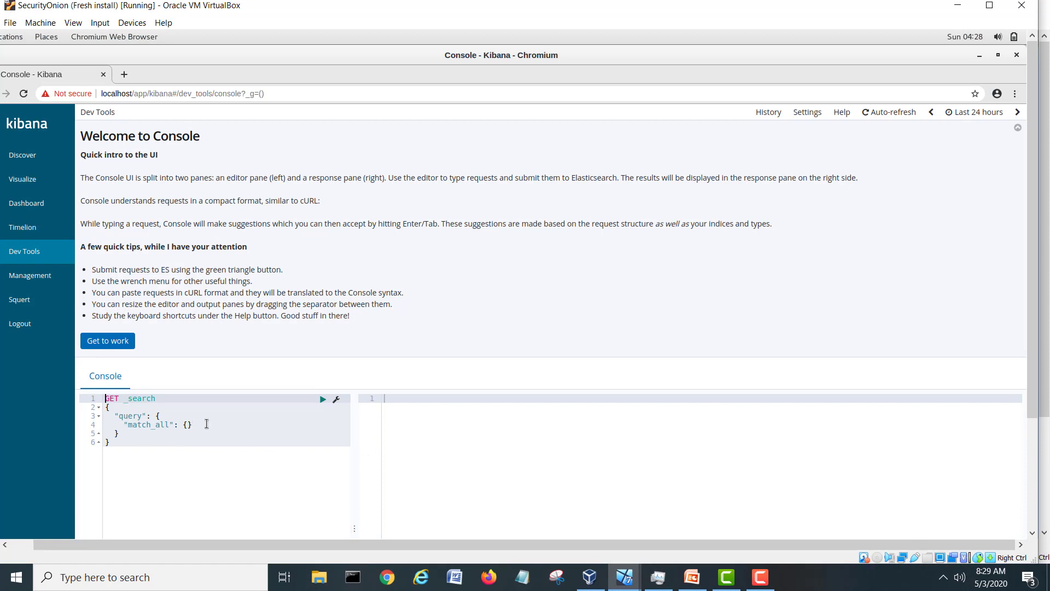
{"action": "left_click", "coordinate": [30, 276]}
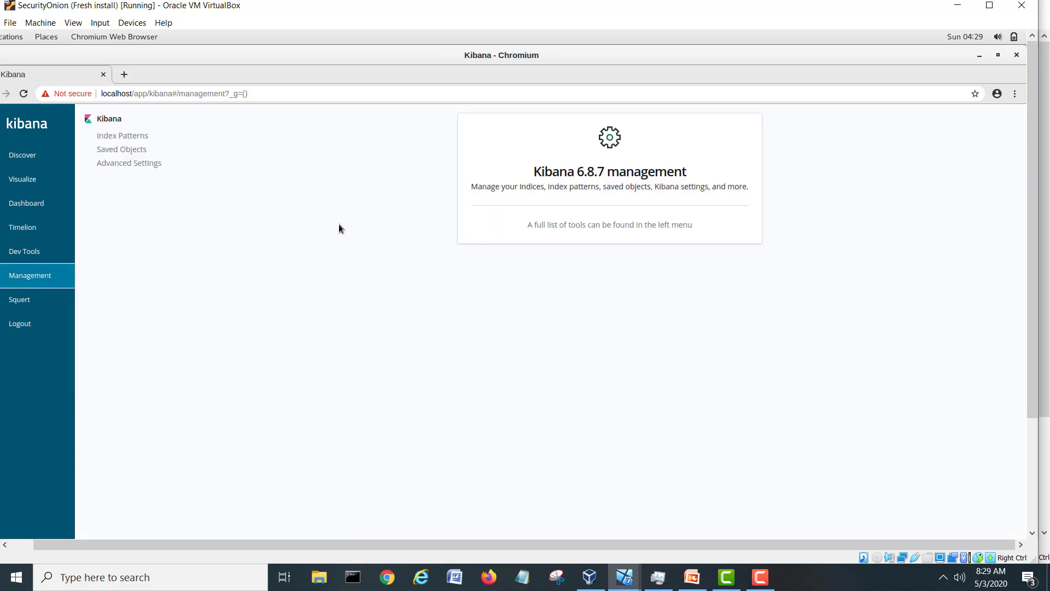
{"action": "left_click", "coordinate": [36, 301]}
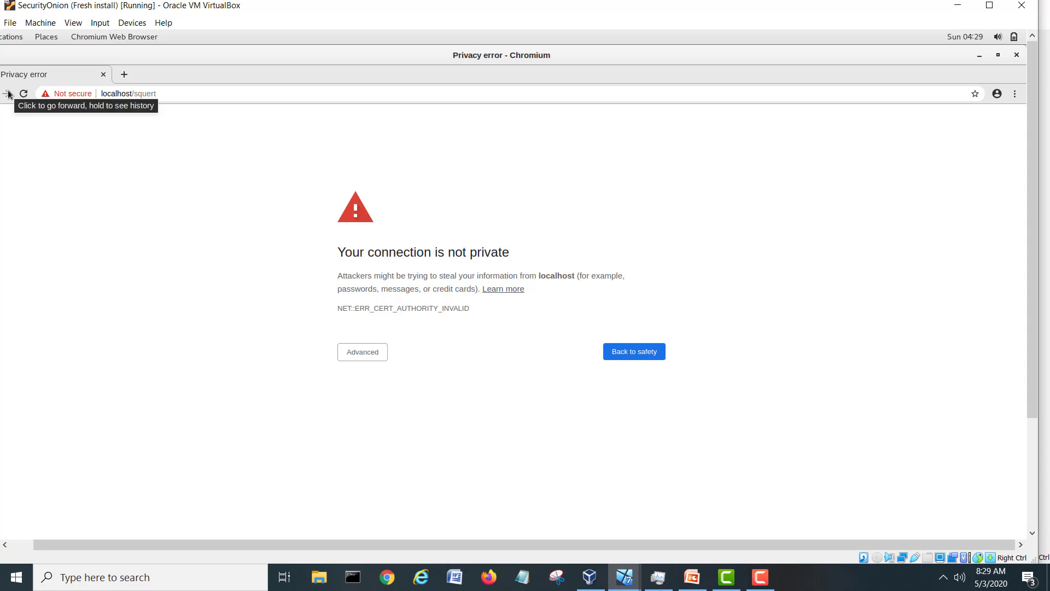
{"action": "left_click", "coordinate": [347, 352]}
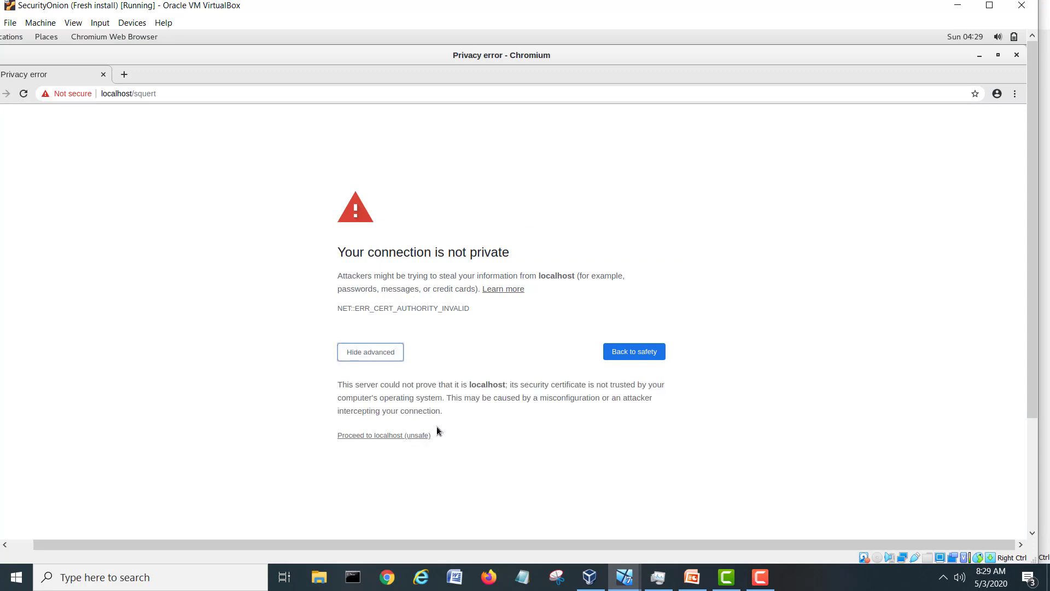
{"action": "left_click", "coordinate": [412, 435]}
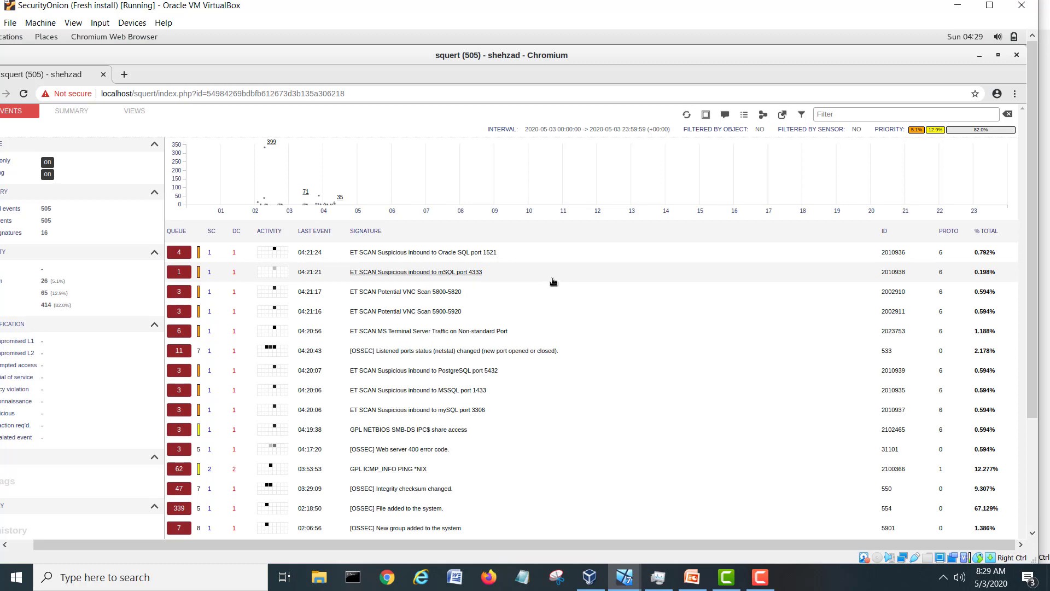
Go back to Kibana and reopen the Overview dashboard, now counting 89,568 total logs.
{"action": "left_click_drag", "start_coordinate": [316, 544], "coordinate": [293, 560]}
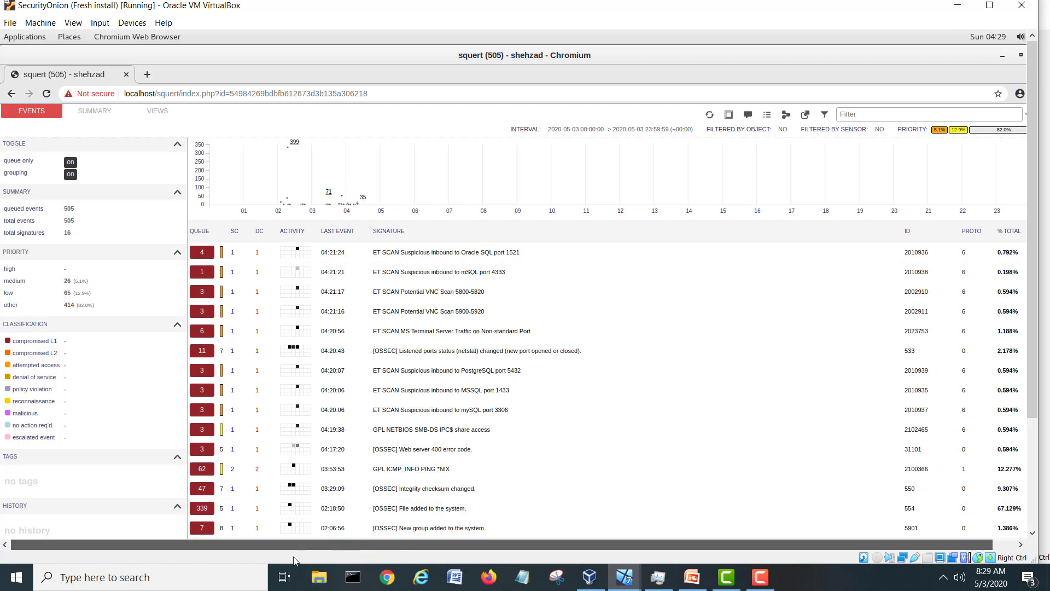
{"action": "left_click", "coordinate": [11, 95]}
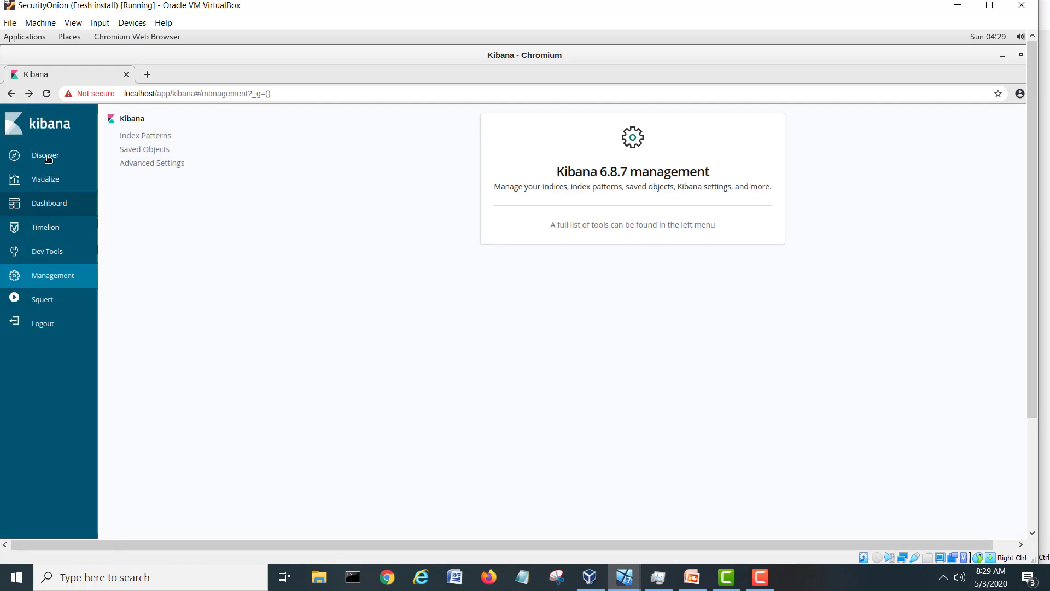
{"action": "left_click", "coordinate": [45, 185]}
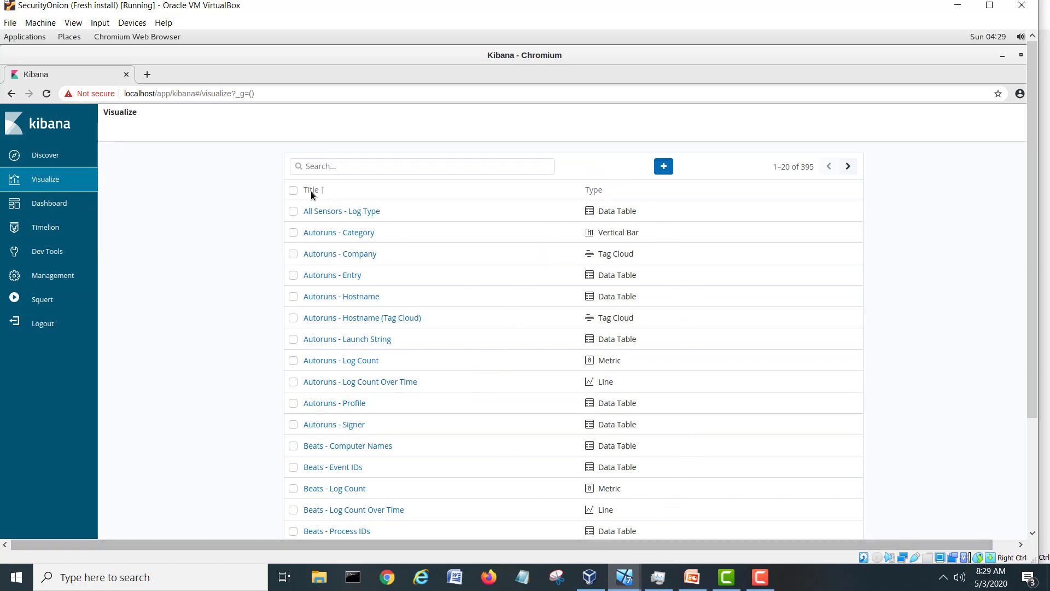
{"action": "left_click", "coordinate": [49, 207]}
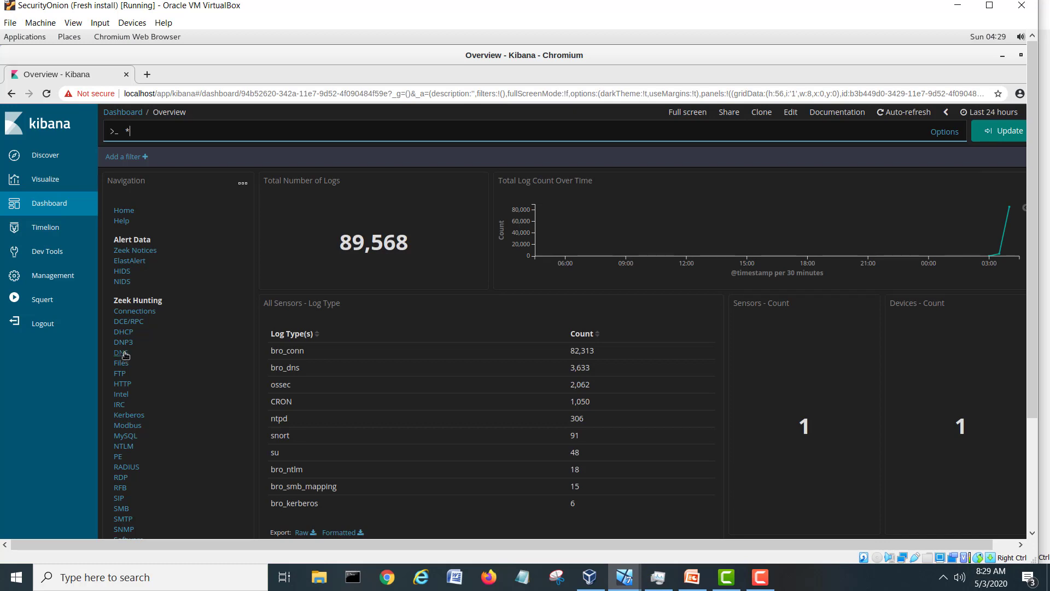
Browse the Zeek DNS dashboard, then open the RDP dashboard, which shows 0 logs.
{"action": "left_click", "coordinate": [122, 353]}
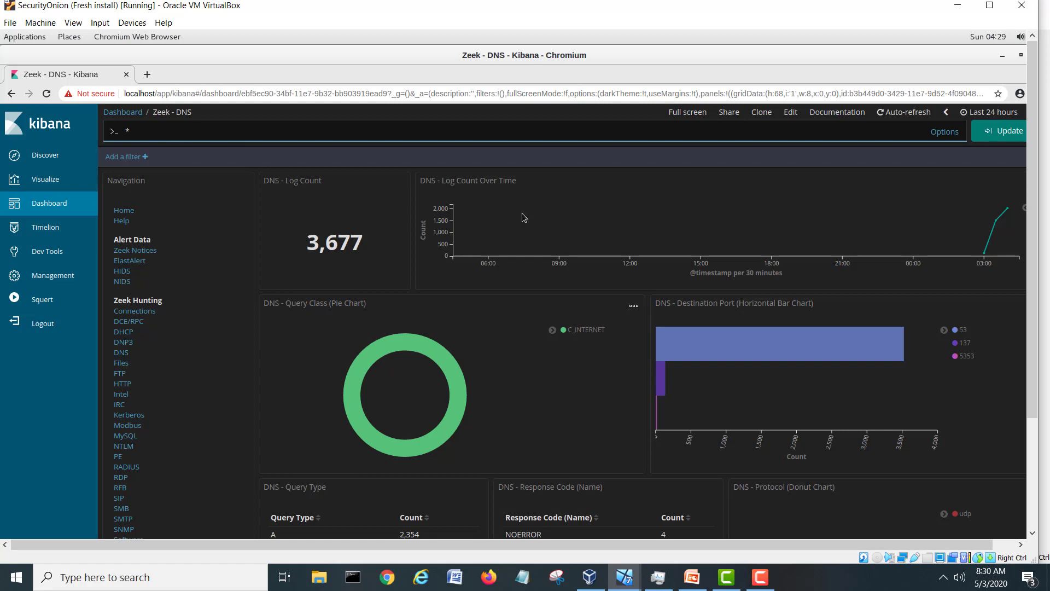
{"action": "left_click_drag", "start_coordinate": [1036, 207], "coordinate": [1040, 301]}
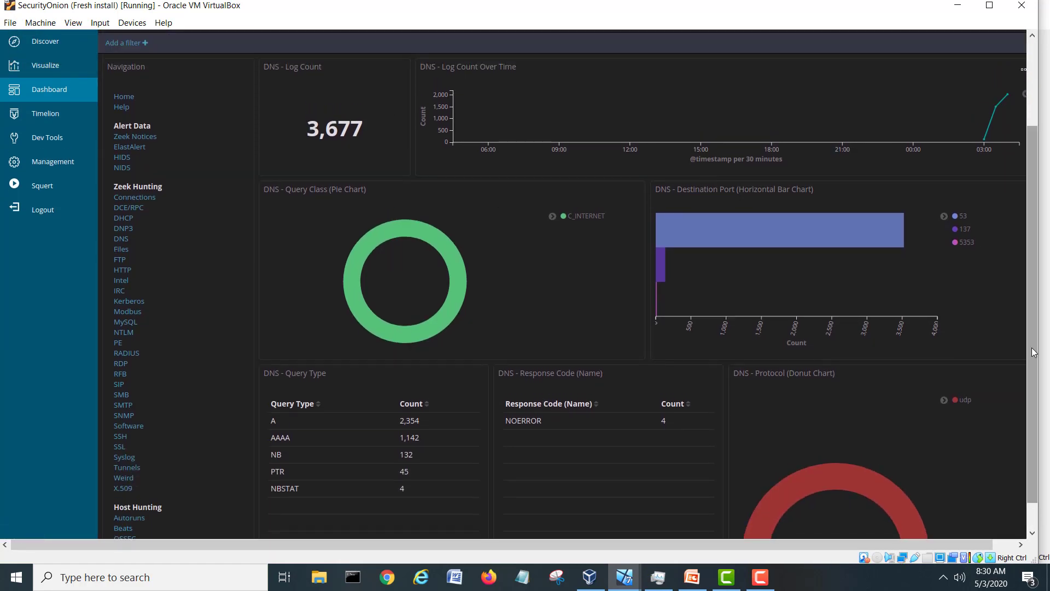
{"action": "left_click_drag", "start_coordinate": [884, 545], "coordinate": [940, 545]}
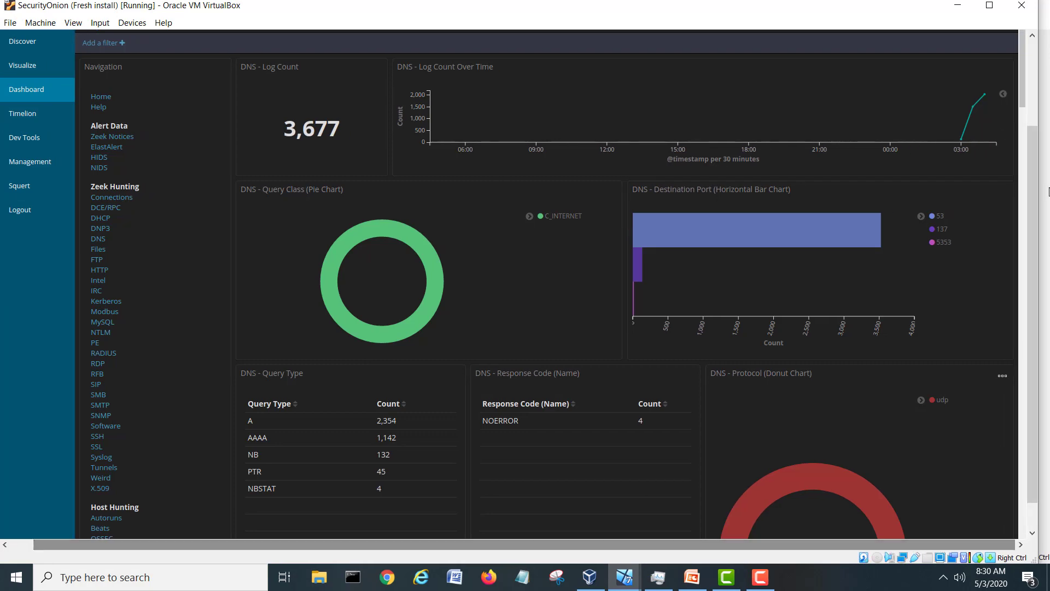
{"action": "mouse_move", "coordinate": [1024, 99]}
{"action": "left_mouse_down"}
{"action": "mouse_move", "coordinate": [1023, 307]}
{"action": "mouse_move", "coordinate": [1024, 82]}
{"action": "left_mouse_up"}
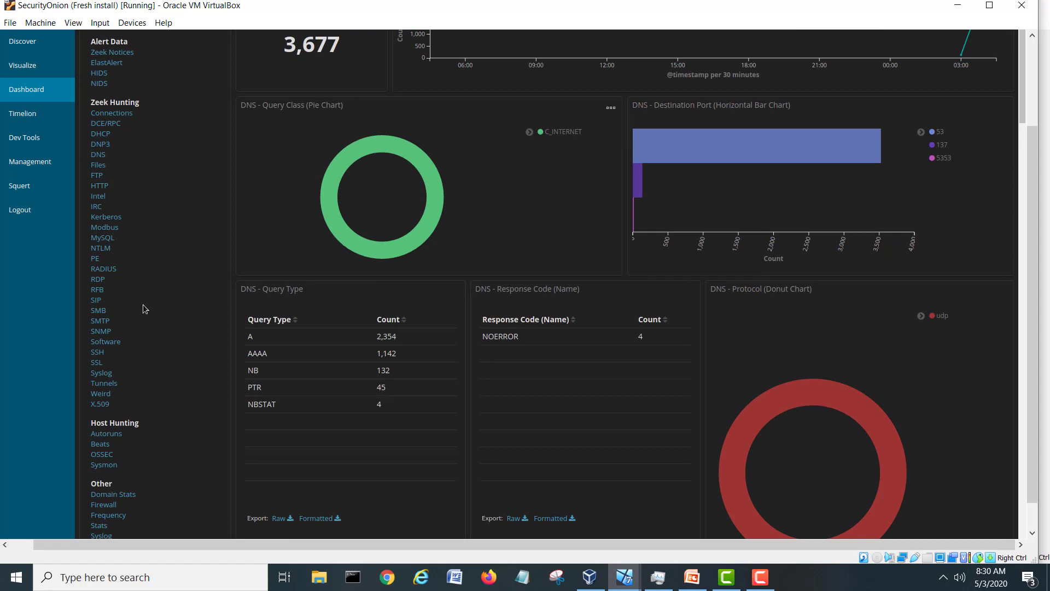
{"action": "left_click", "coordinate": [98, 280]}
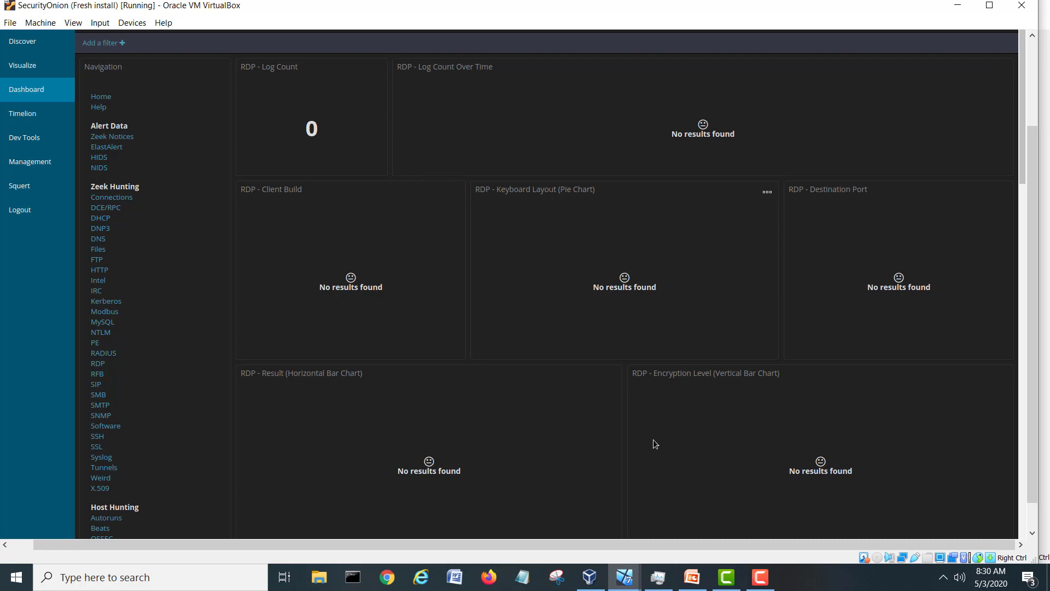
{"action": "left_click", "coordinate": [628, 585]}
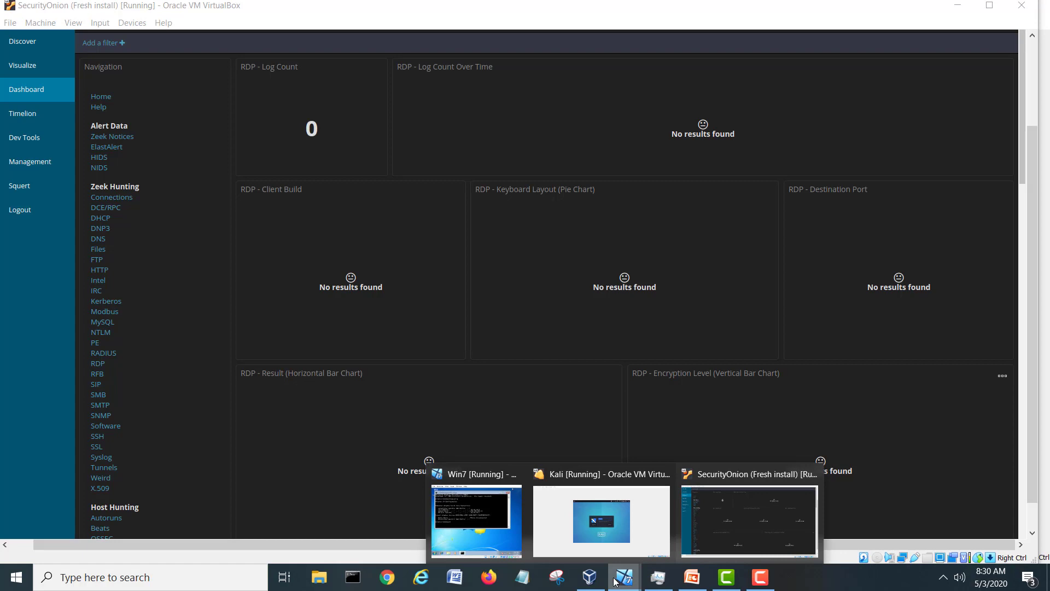
Bring the Win7 VM forward, close its command prompt, and open the Remote Desktop Connection shortcut's properties.
{"action": "left_click", "coordinate": [494, 533]}
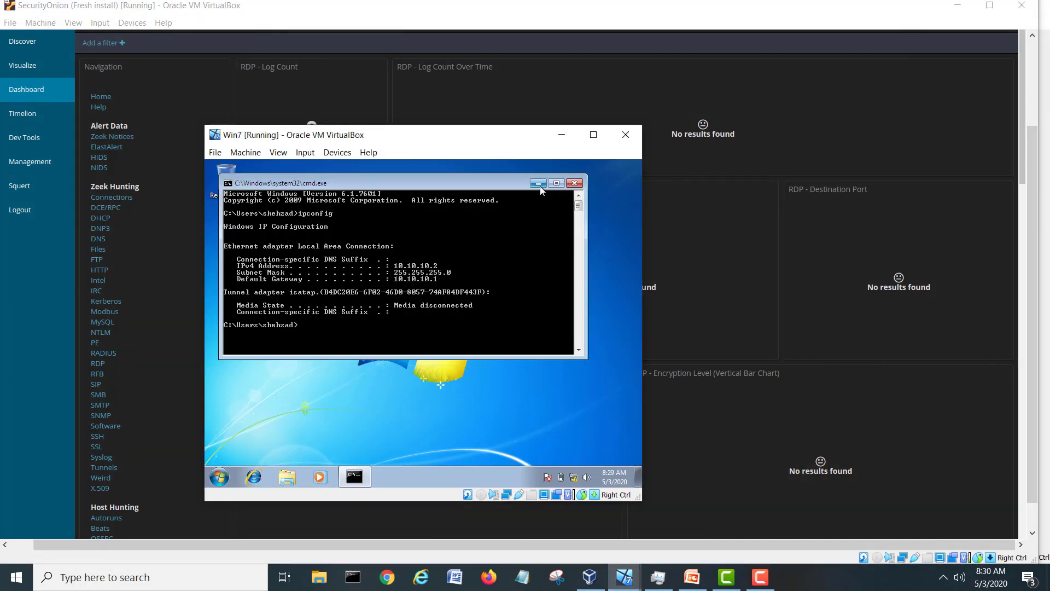
{"action": "left_click", "coordinate": [574, 182]}
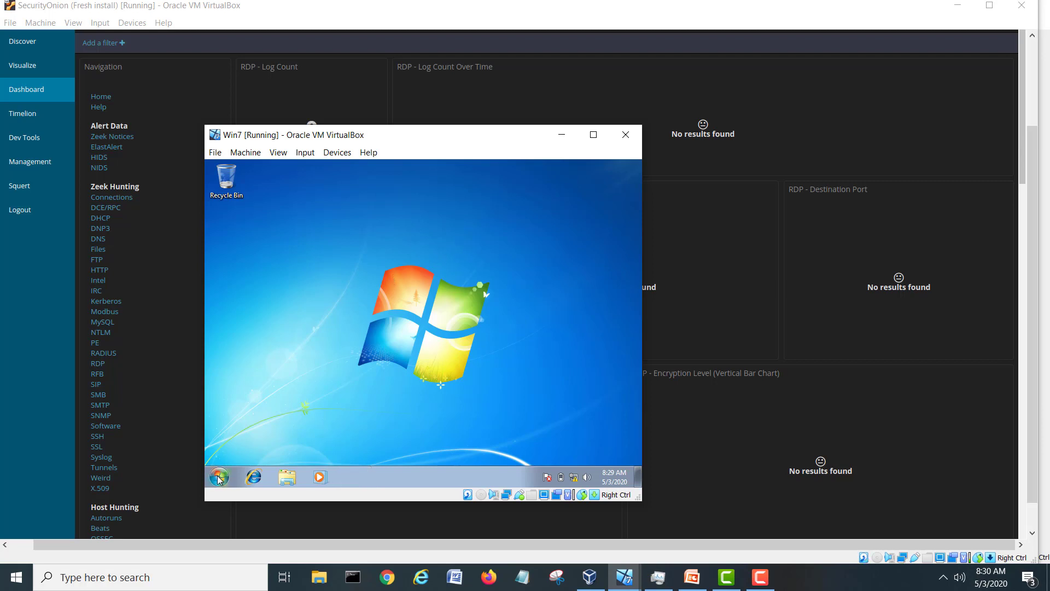
{"action": "left_click", "coordinate": [218, 478]}
{"action": "right_click", "coordinate": [261, 394]}
{"action": "left_click", "coordinate": [284, 388]}
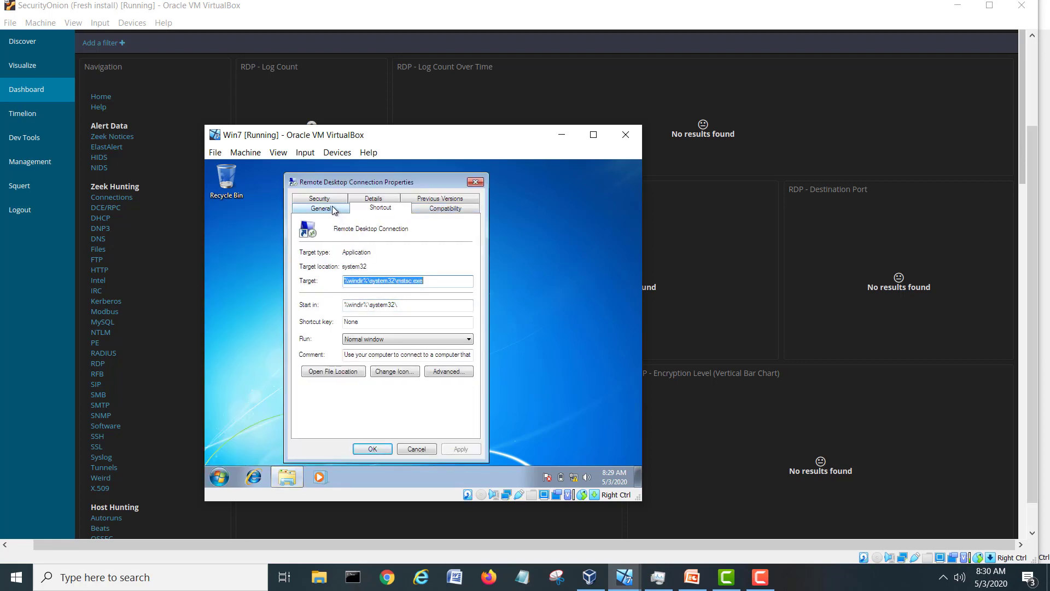
Review the shortcut's General and Compatibility tabs, then cancel without changes.
{"action": "left_click", "coordinate": [334, 210]}
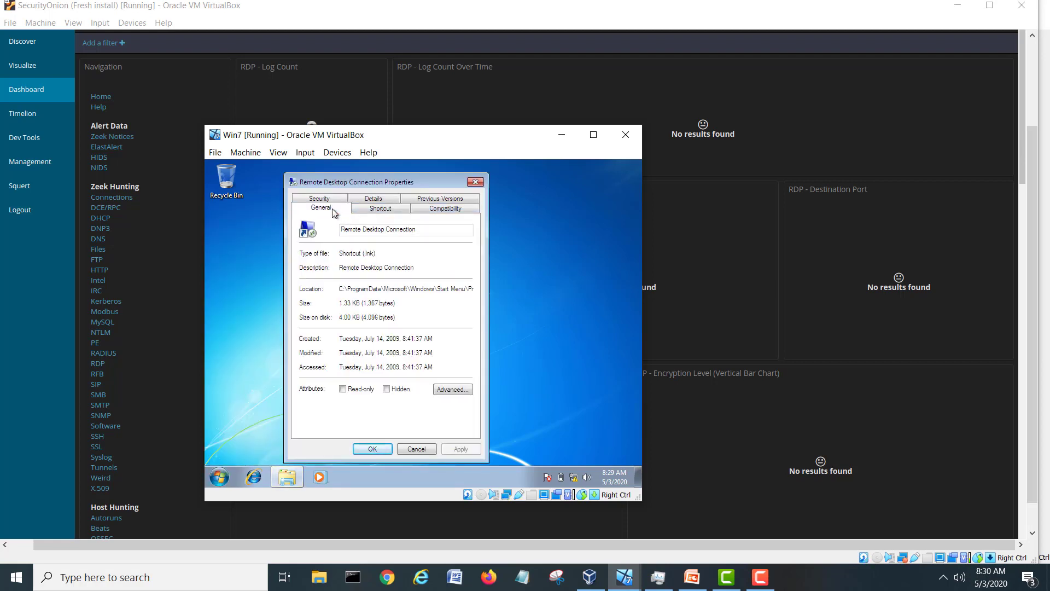
{"action": "left_click", "coordinate": [455, 212]}
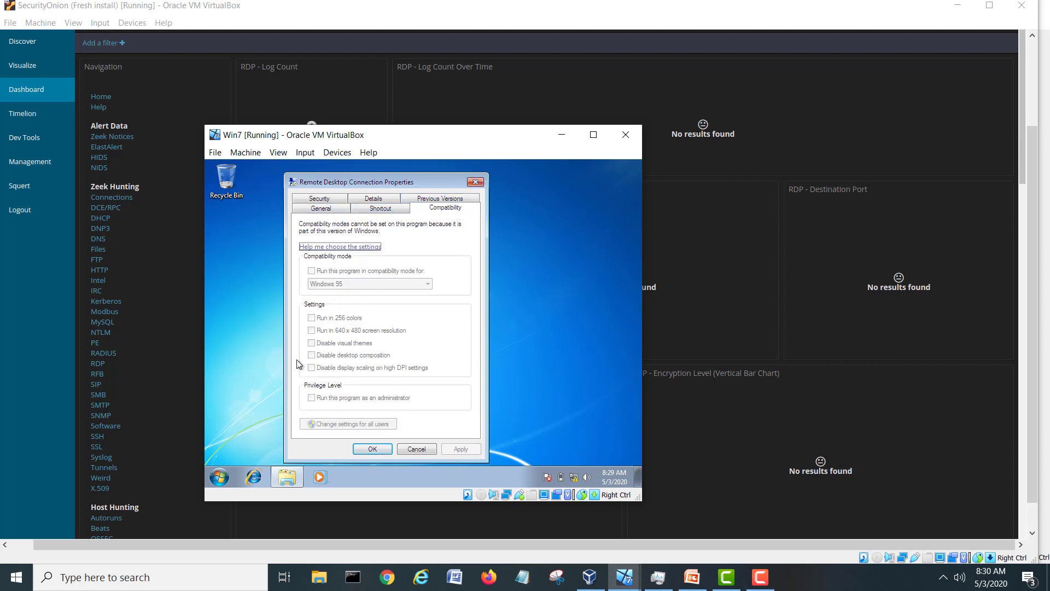
{"action": "left_click", "coordinate": [414, 451]}
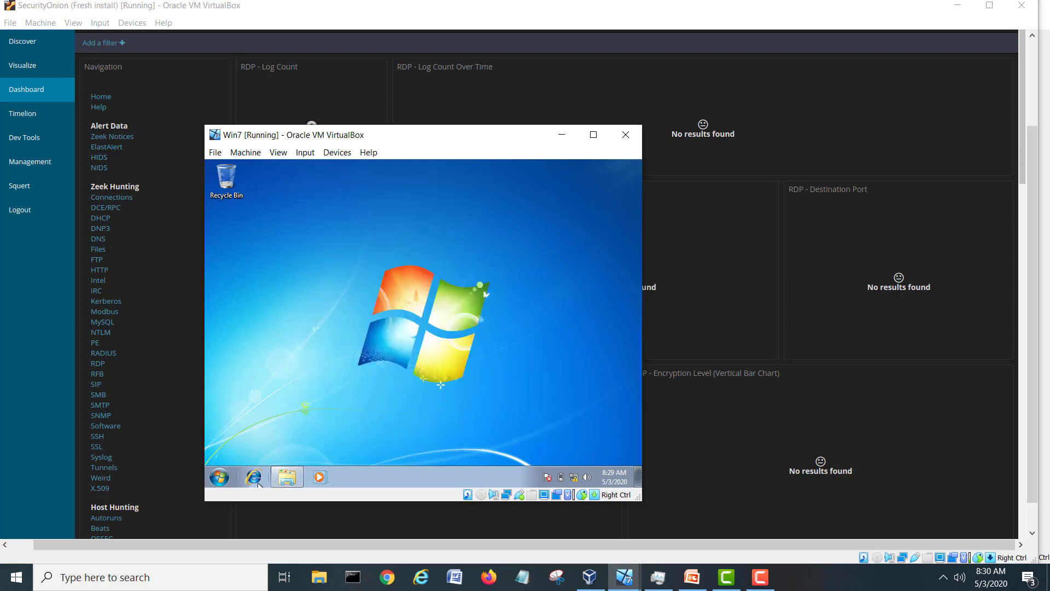
{"action": "left_click", "coordinate": [221, 477]}
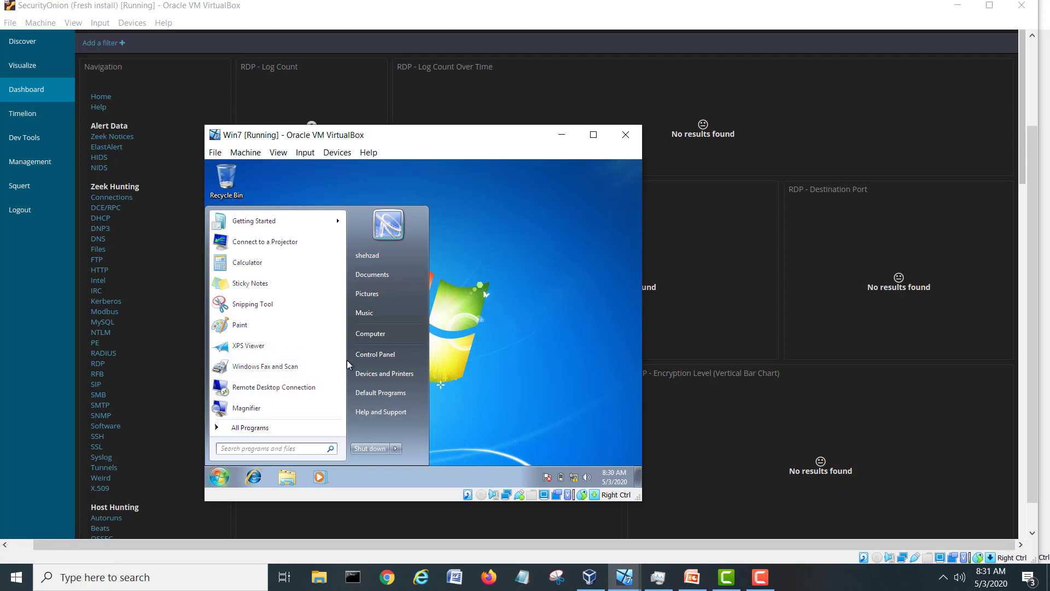
From Computer Properties' Remote settings, choose 'Allow connections from computers running any version of Remote Desktop' and apply.
{"action": "right_click", "coordinate": [376, 334]}
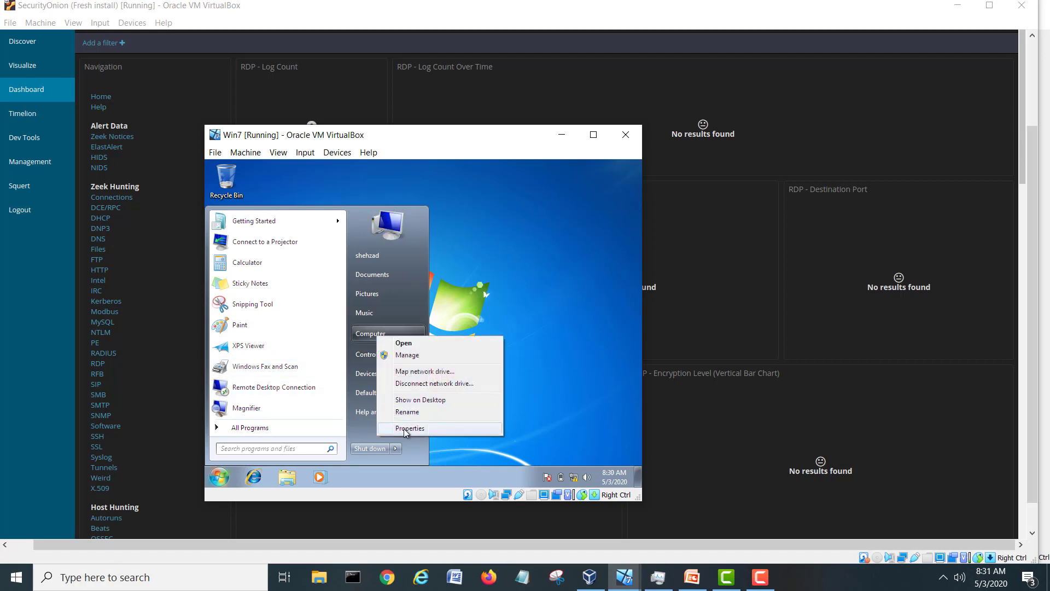
{"action": "left_click", "coordinate": [406, 429]}
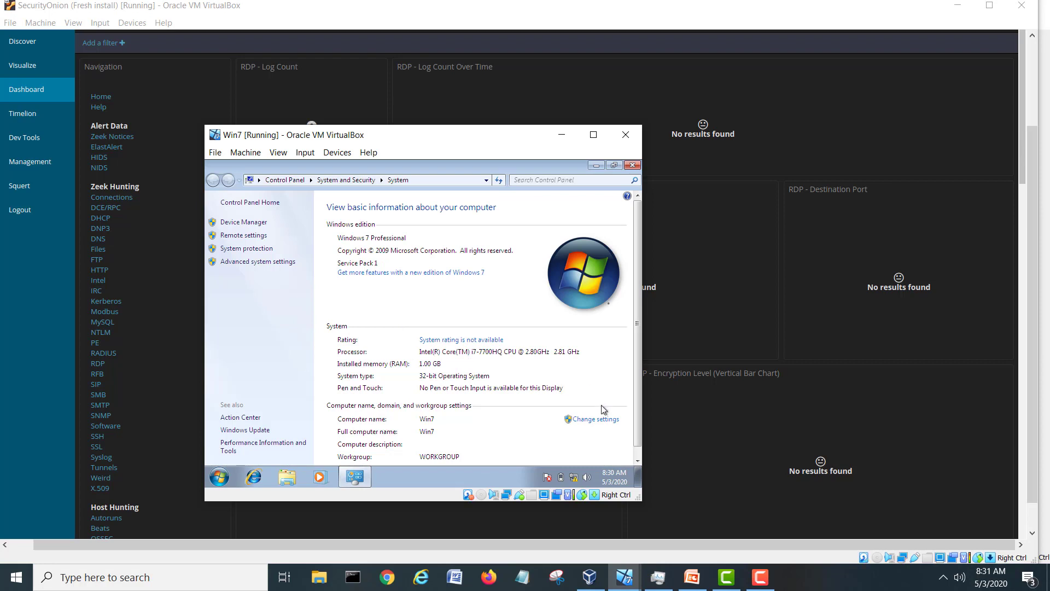
{"action": "scroll", "coordinate": [604, 408], "scroll_direction": "down", "scroll_amount": 1}
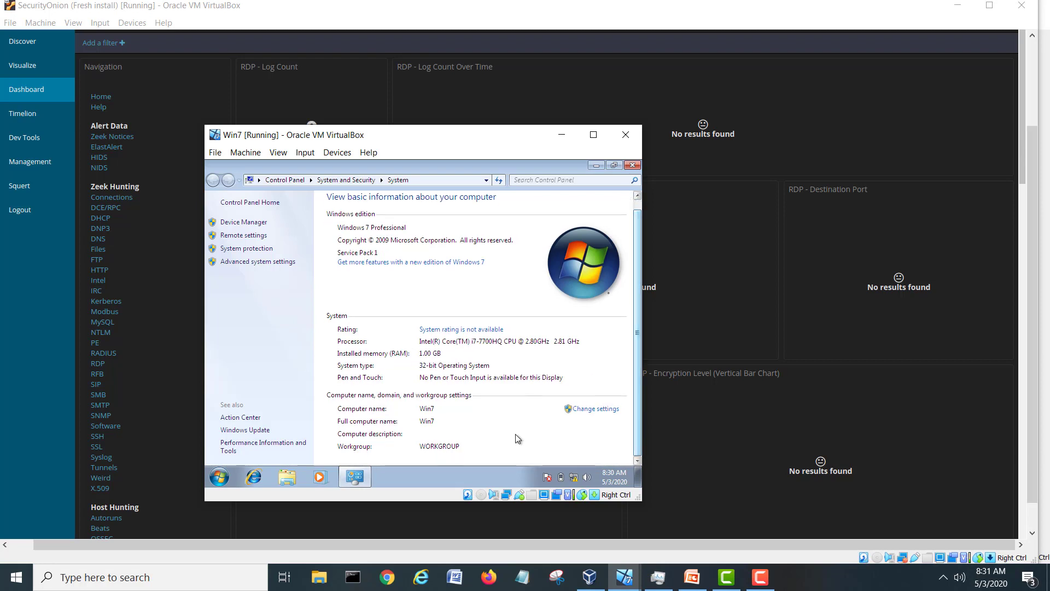
{"action": "left_click", "coordinate": [244, 236]}
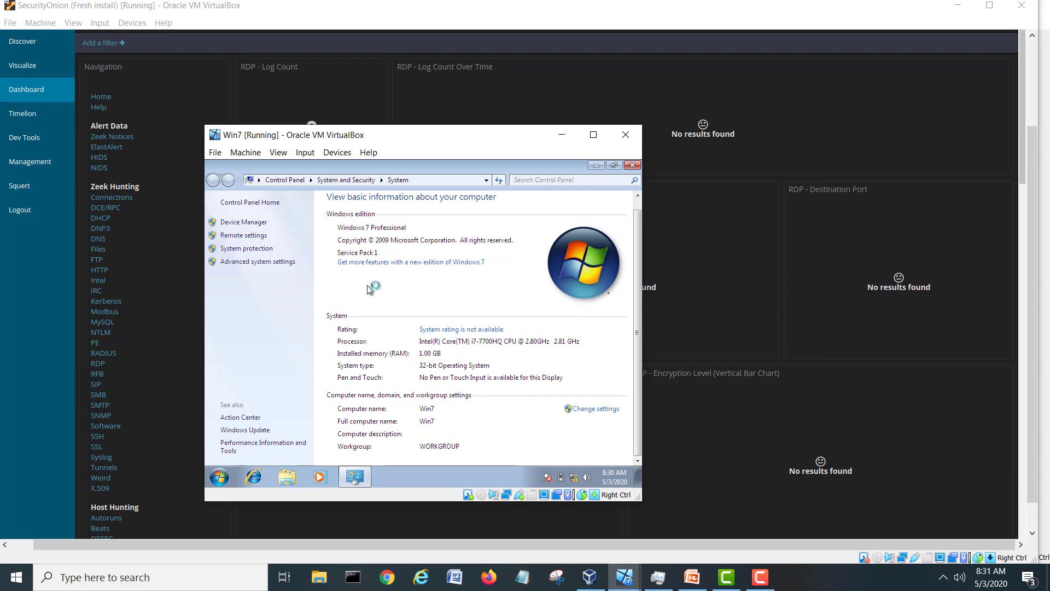
{"action": "left_click", "coordinate": [309, 360]}
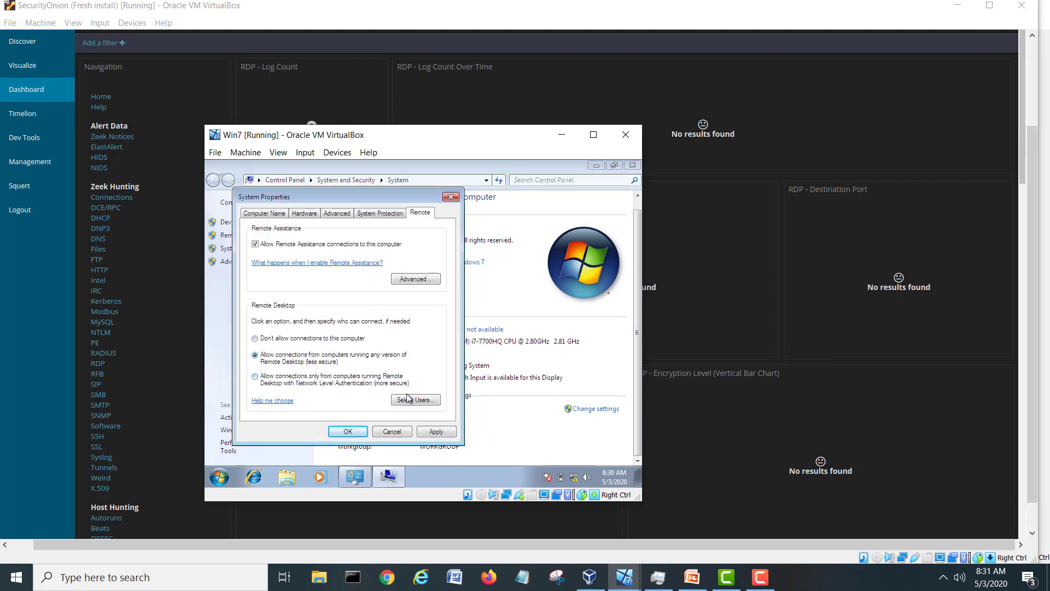
{"action": "left_click", "coordinate": [436, 431]}
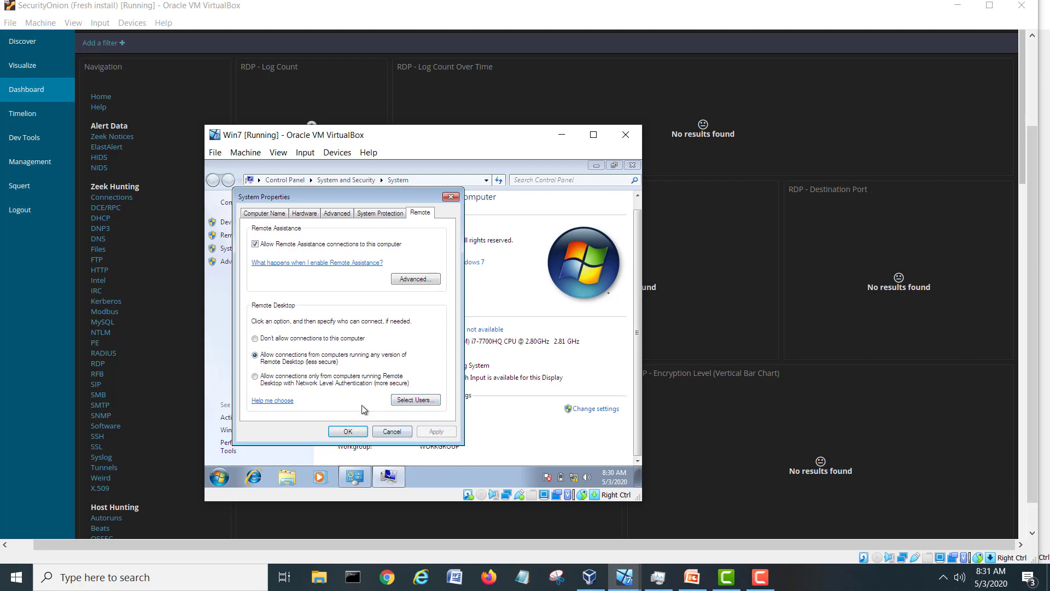
{"action": "left_click", "coordinate": [355, 433]}
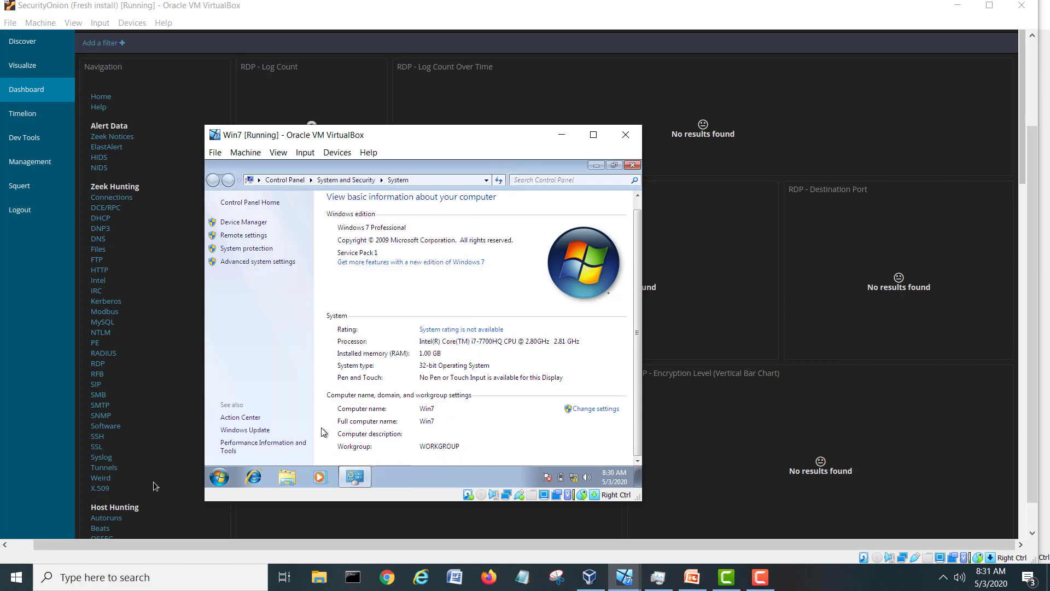
Launch Remote Desktop Connection on the host via 'remo' search and connect to 10.10.10.2.
{"action": "left_click", "coordinate": [16, 578]}
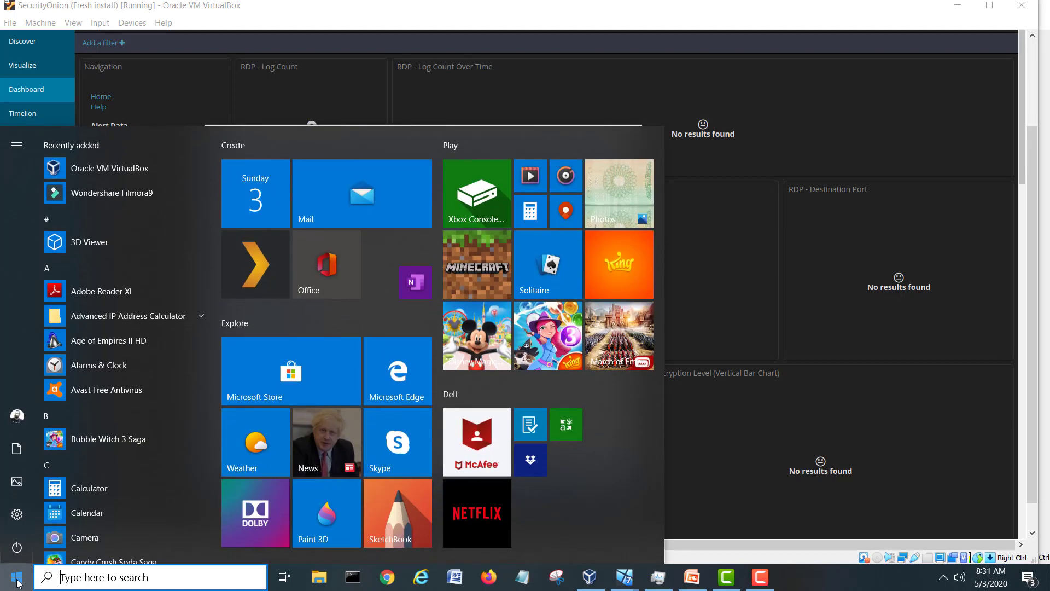
{"action": "type", "text": "remo"}
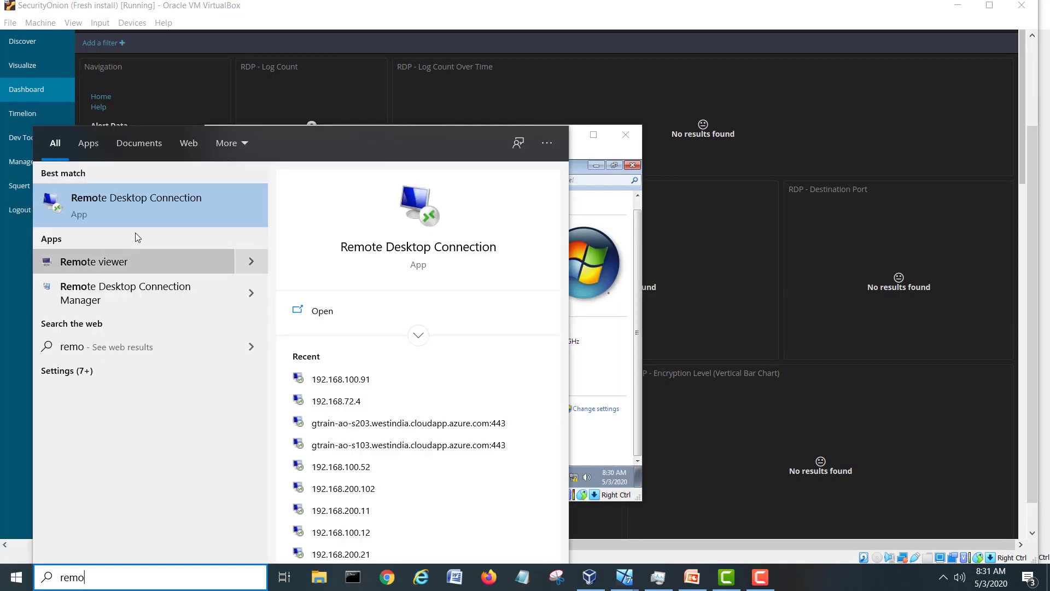
{"action": "left_click", "coordinate": [136, 208]}
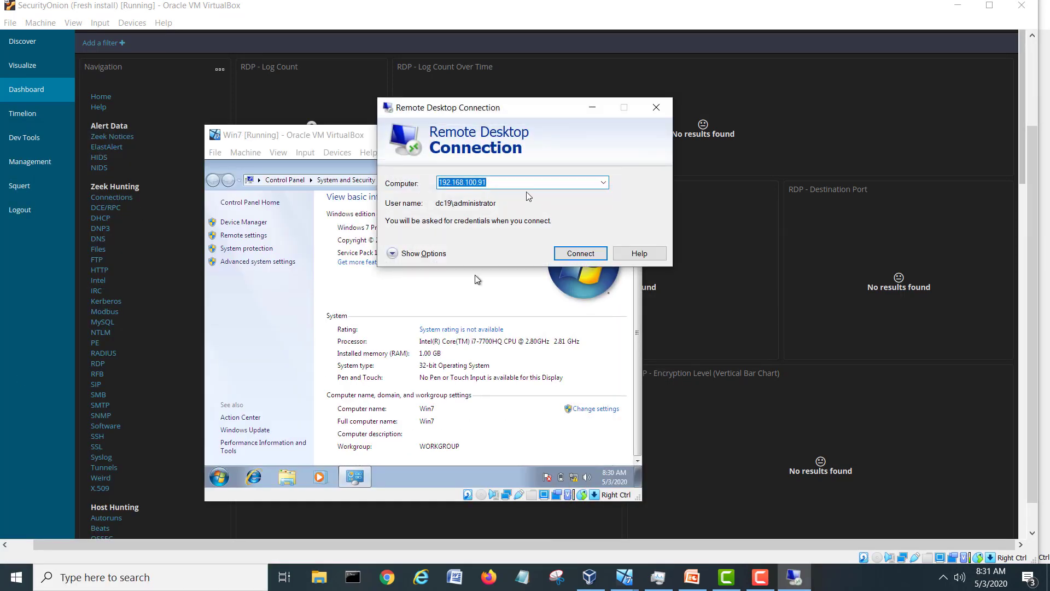
{"action": "left_click", "coordinate": [524, 183]}
{"action": "key", "text": "BackSpace"}
{"action": "key", "text": "BackSpace"}
{"action": "key", "text": "BackSpace"}
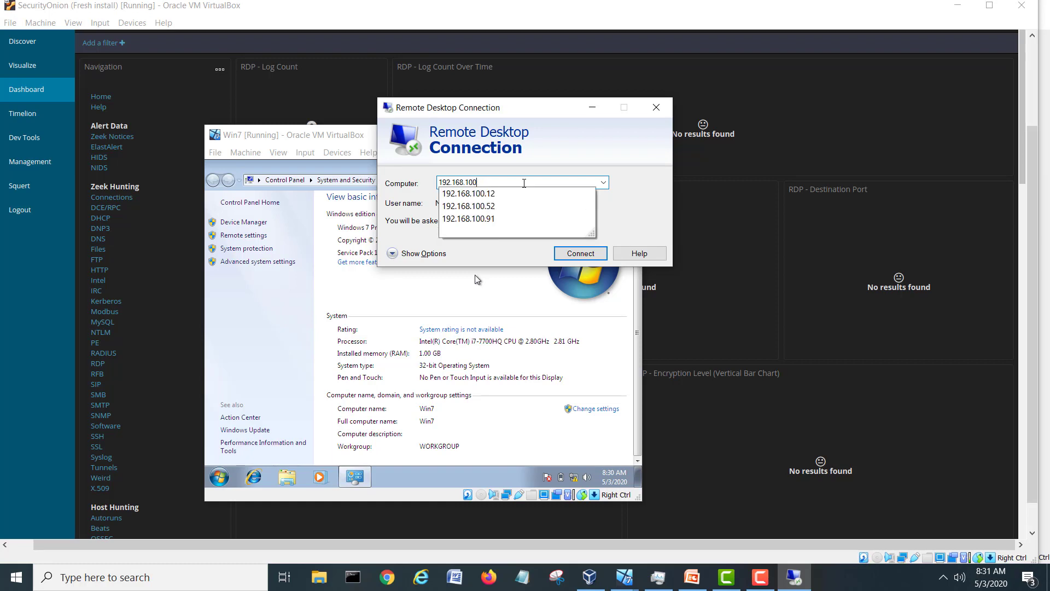
{"action": "key", "text": "BackSpace"}
{"action": "key", "text": "BackSpace"}
{"action": "key", "text": "BackSpace"}
{"action": "key", "text": "BackSpace"}
{"action": "key", "text": "BackSpace"}
{"action": "key", "text": "BackSpace"}
{"action": "key", "text": "BackSpace"}
{"action": "key", "text": "BackSpace"}
{"action": "key", "text": "BackSpace"}
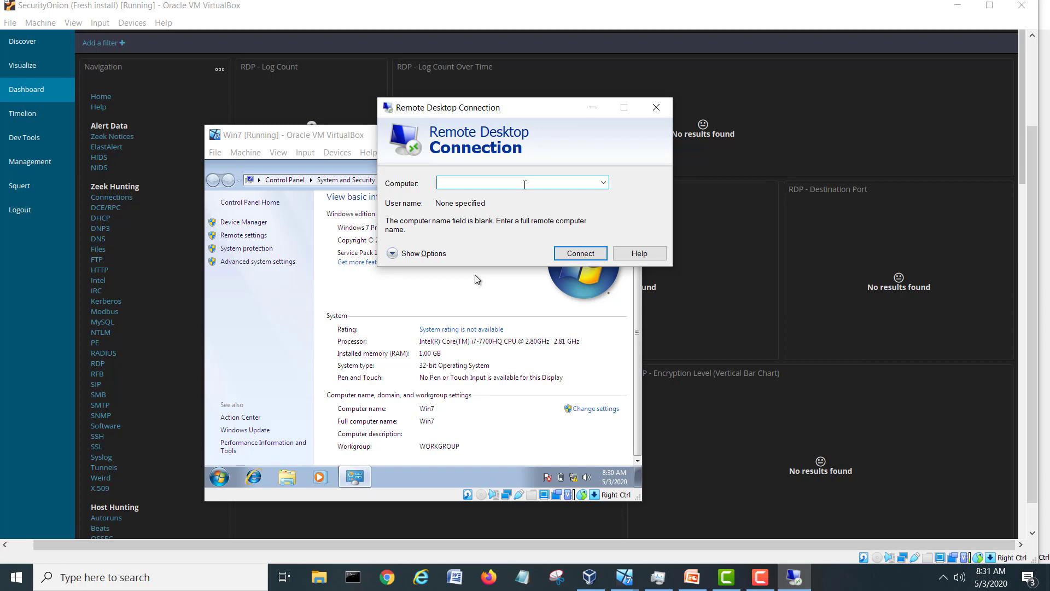
{"action": "type", "text": "10.10.10"}
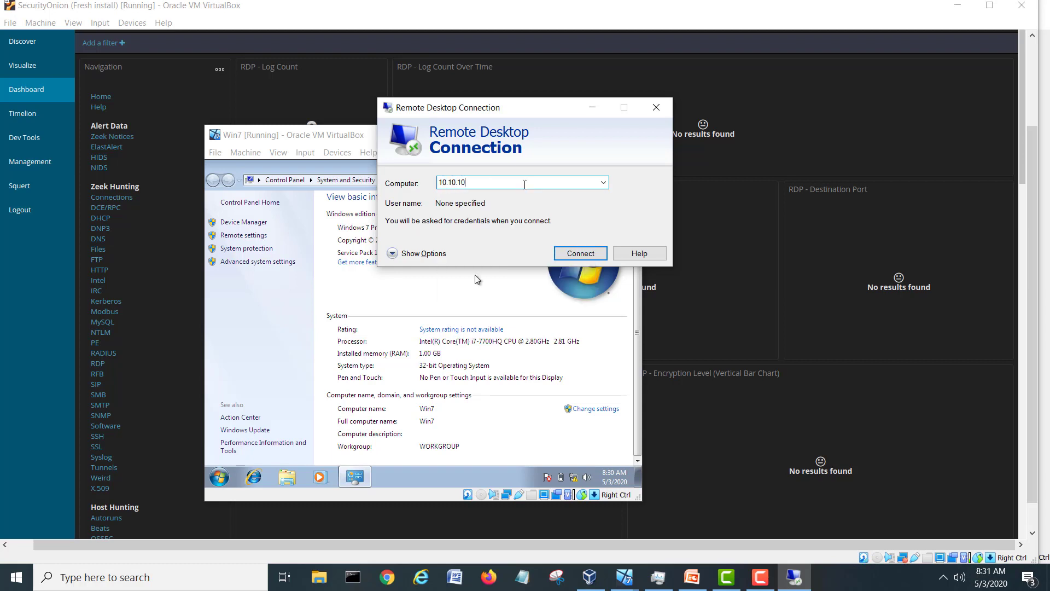
{"action": "left_click", "coordinate": [602, 254]}
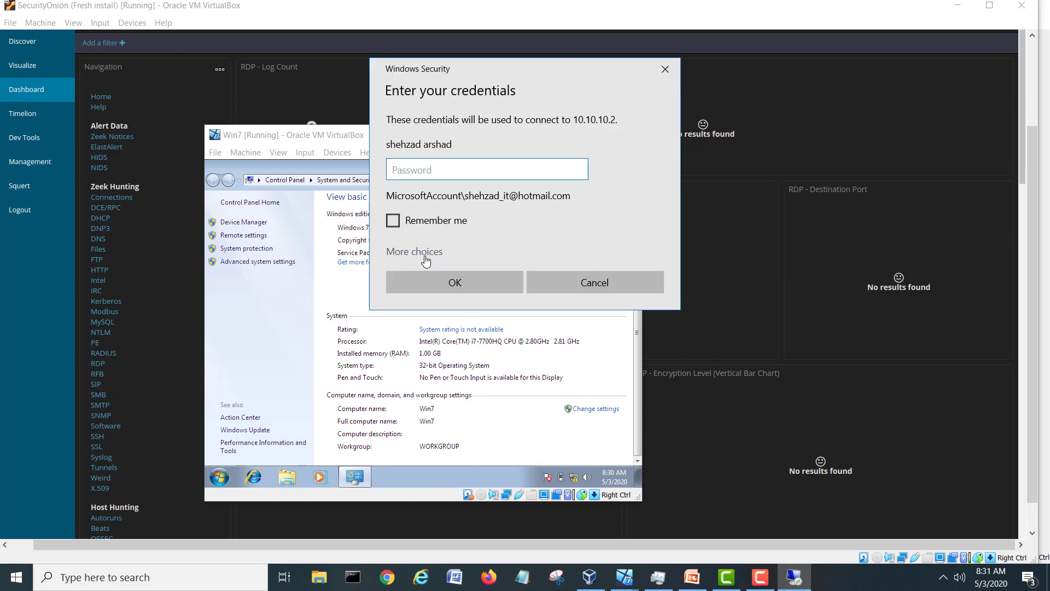
Choose a different account, enter a local user name and password, and submit.
{"action": "left_click", "coordinate": [426, 257]}
{"action": "left_click", "coordinate": [457, 324]}
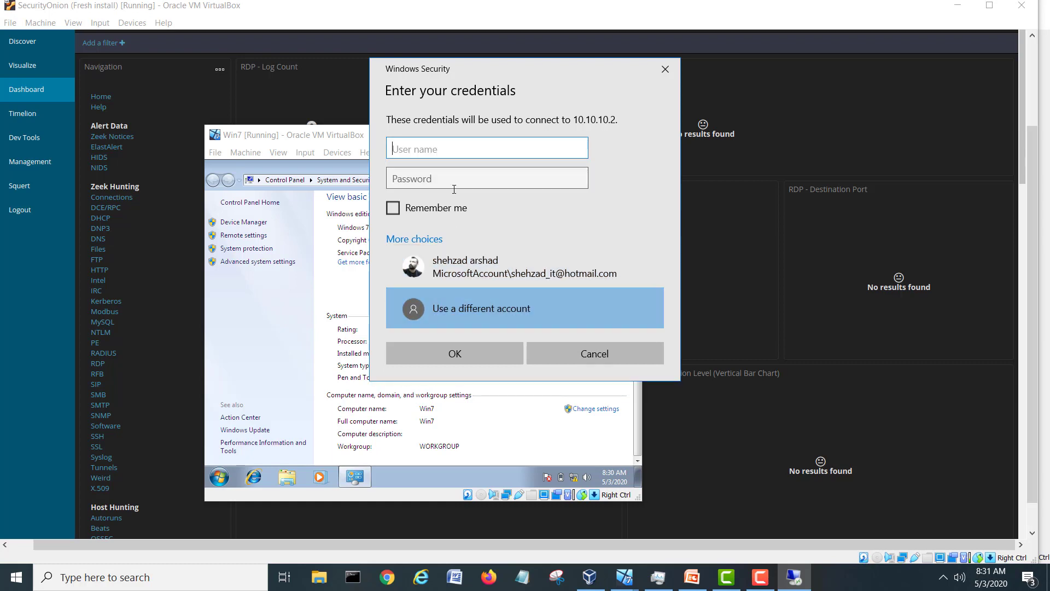
{"action": "type", "text": "./shehzad"}
{"action": "left_click", "coordinate": [454, 190]}
{"action": "type", "text": "••••••"}
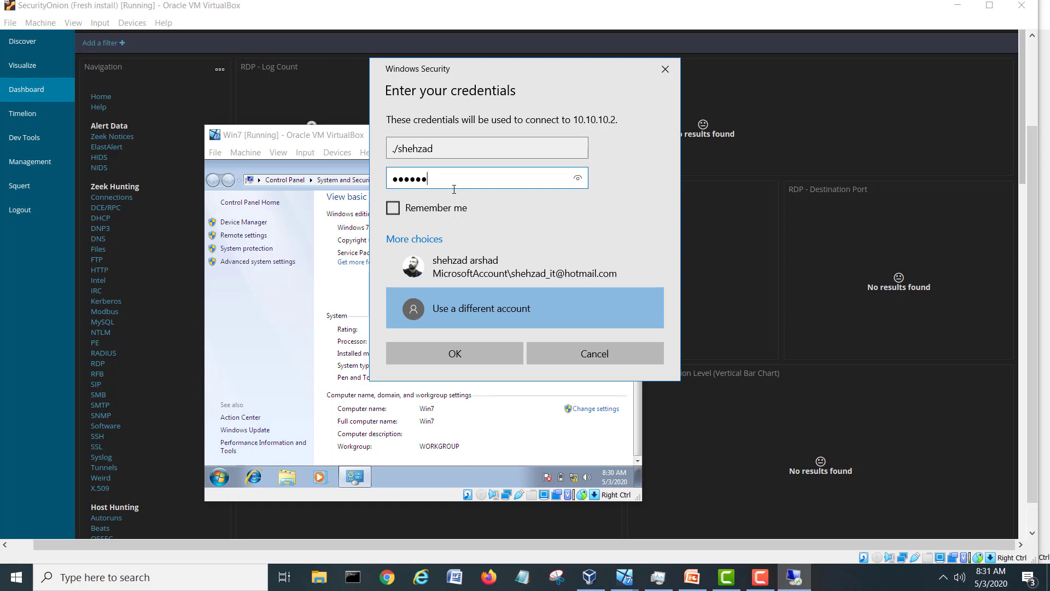
{"action": "type", "text": "•"}
{"action": "left_click", "coordinate": [490, 352]}
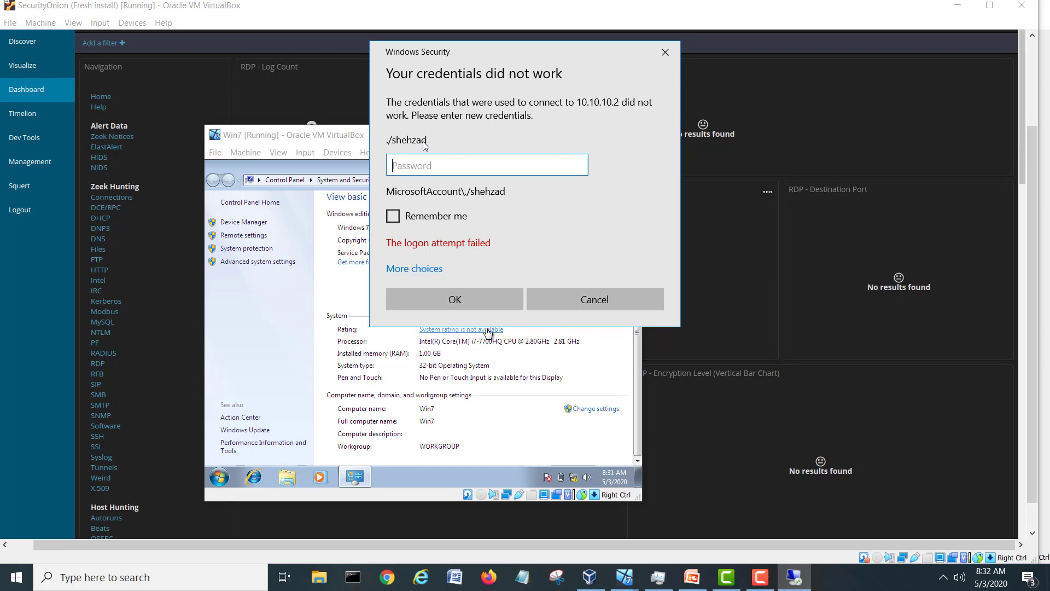
After the failed logon, retry with another account's user name and password.
{"action": "left_click", "coordinate": [420, 272]}
{"action": "left_click", "coordinate": [447, 326]}
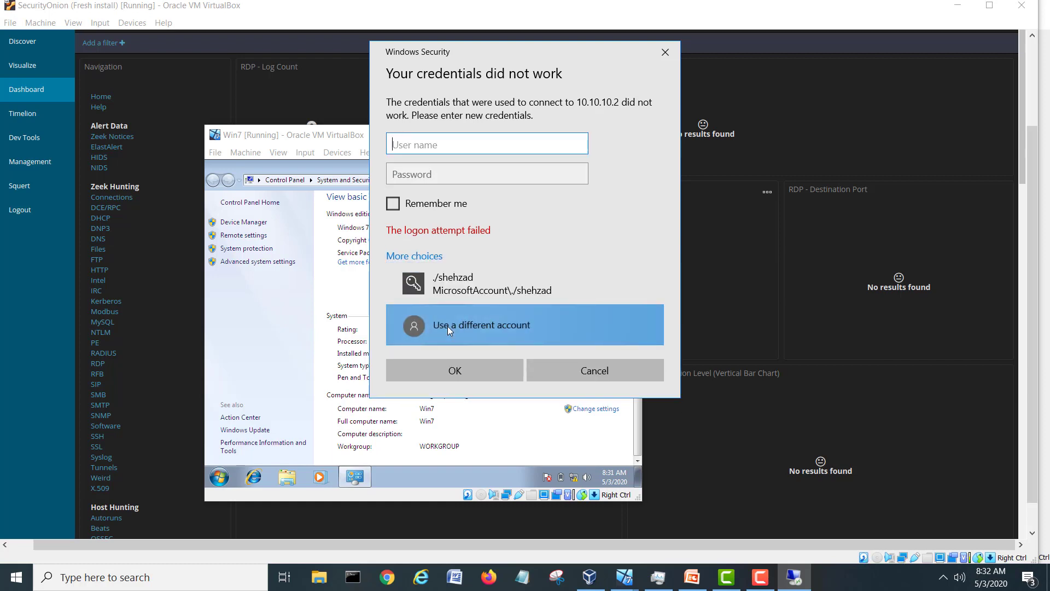
{"action": "type", "text": "shehzad"}
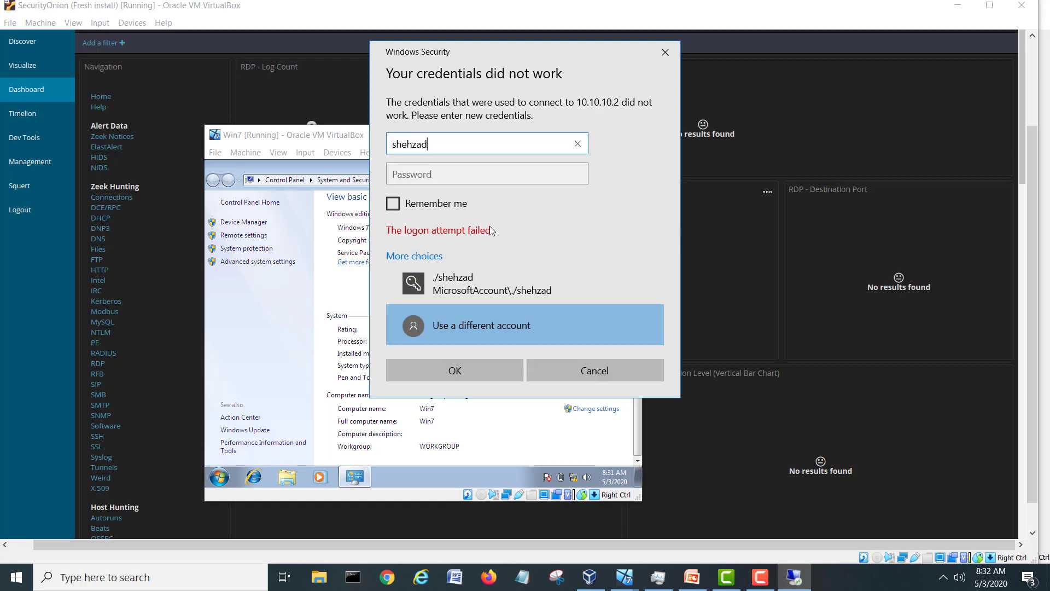
{"action": "left_click", "coordinate": [486, 180]}
{"action": "type", "text": "p"}
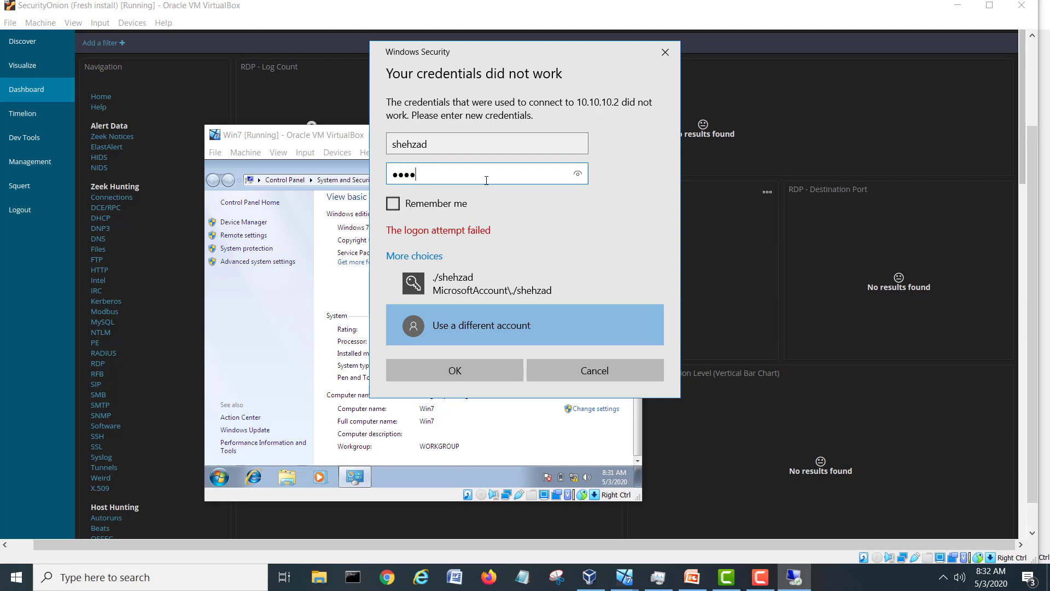
{"action": "left_click", "coordinate": [455, 370]}
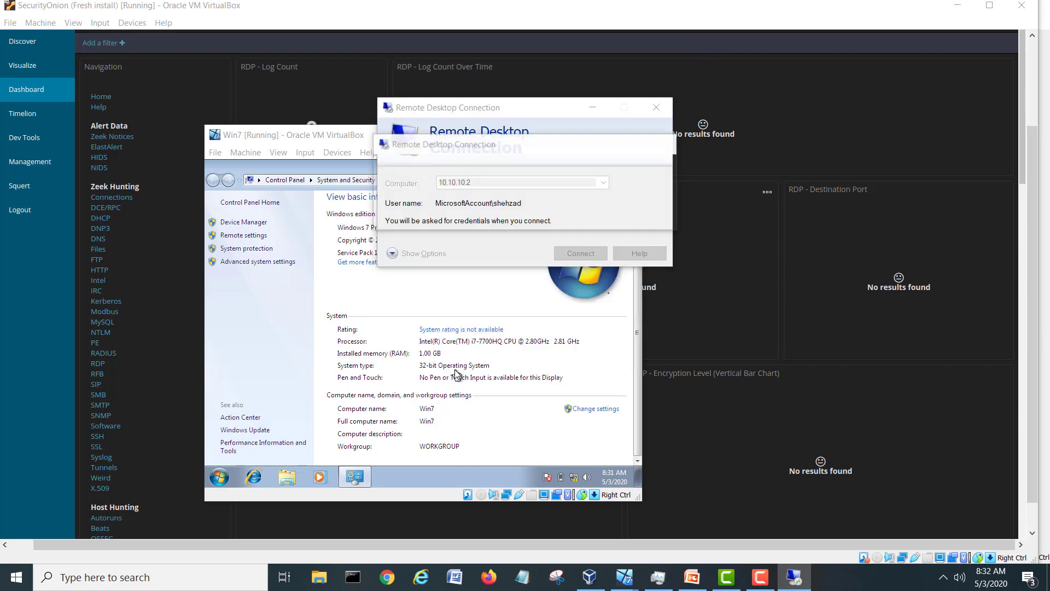
Accept the certificate warning, then minimize the remote session and the Win7 VM window.
{"action": "left_click", "coordinate": [582, 301]}
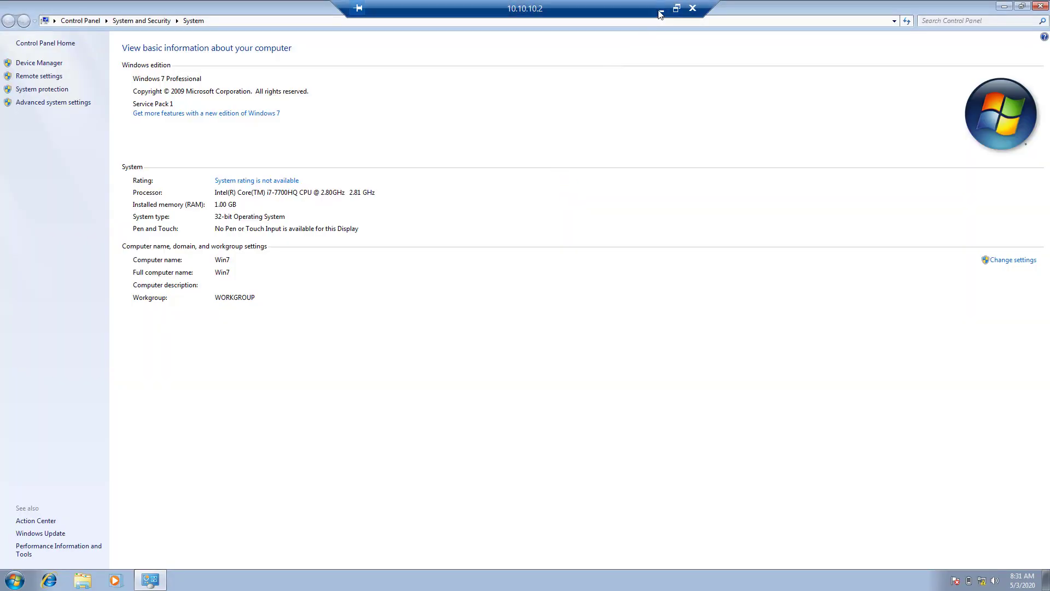
{"action": "left_click", "coordinate": [661, 9]}
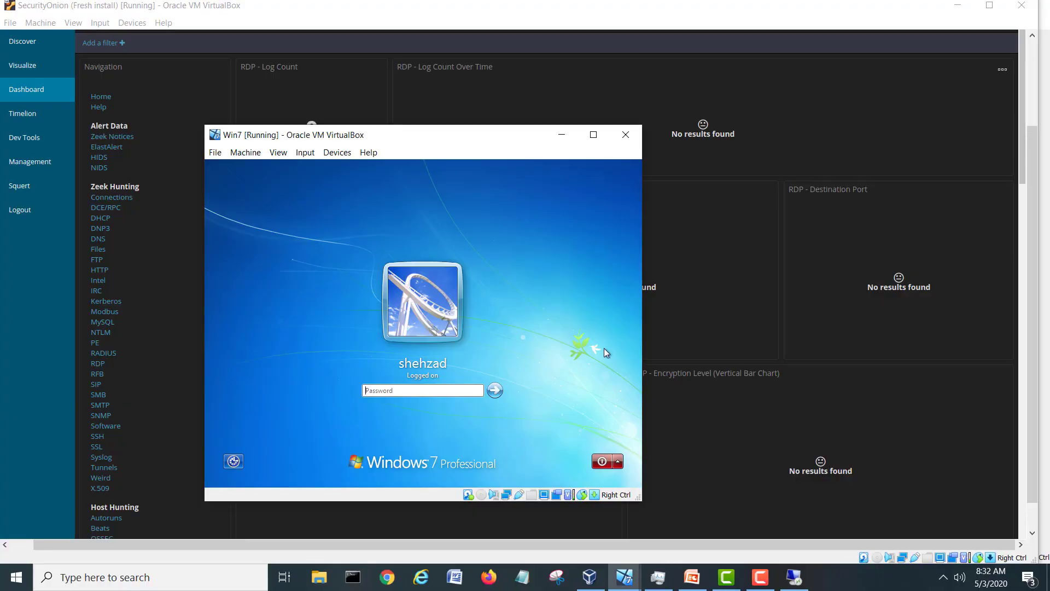
{"action": "left_click", "coordinate": [565, 135]}
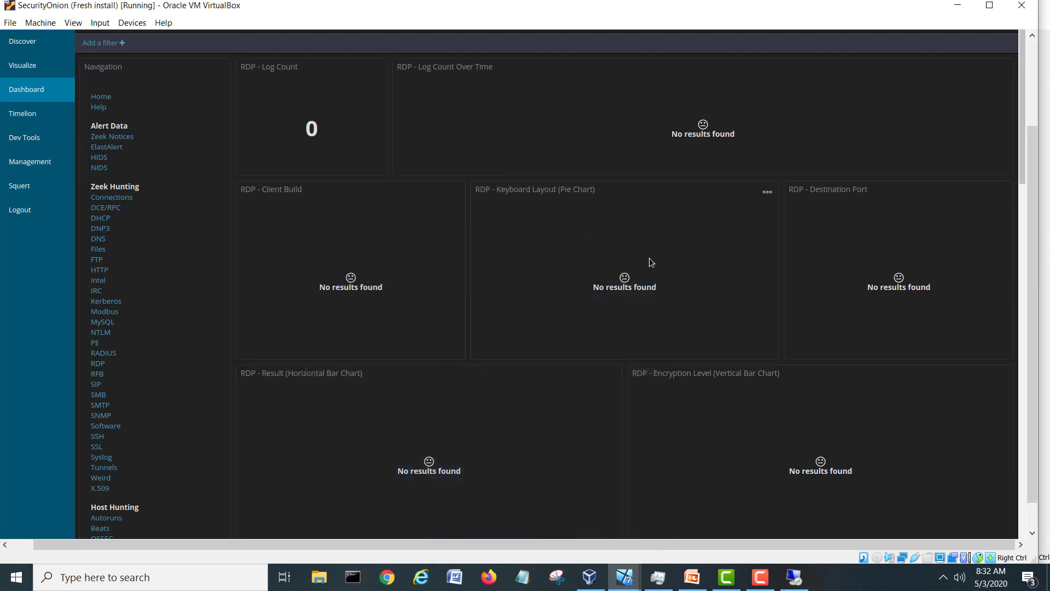
Switch to the SecurityOnion VM and minimize its Kibana browser window.
{"action": "mouse_move", "coordinate": [629, 582]}
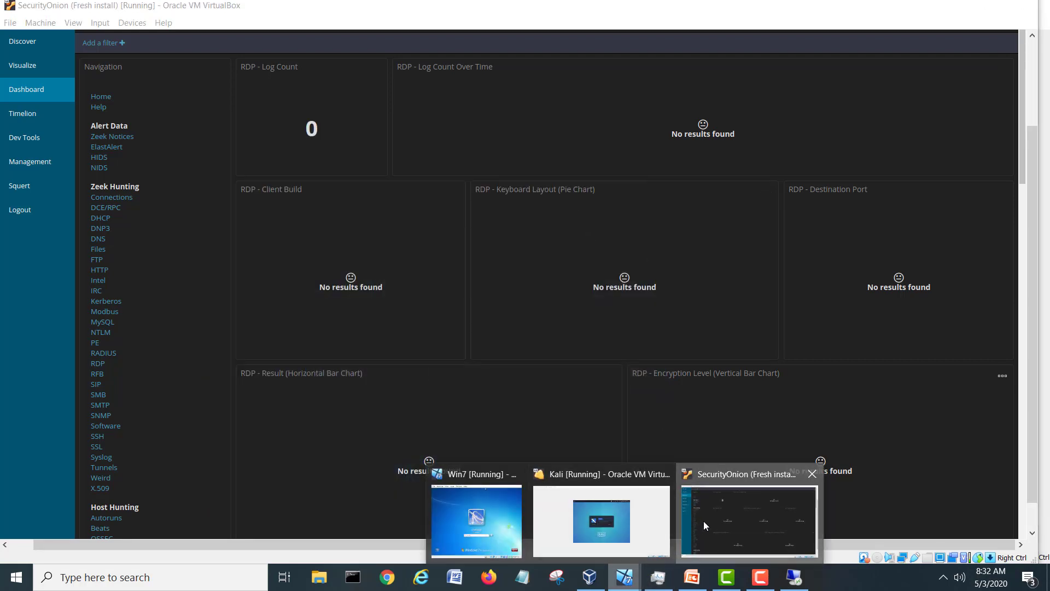
{"action": "left_click", "coordinate": [703, 521]}
{"action": "left_click_drag", "start_coordinate": [1031, 144], "coordinate": [1039, 64]}
{"action": "left_click", "coordinate": [979, 48]}
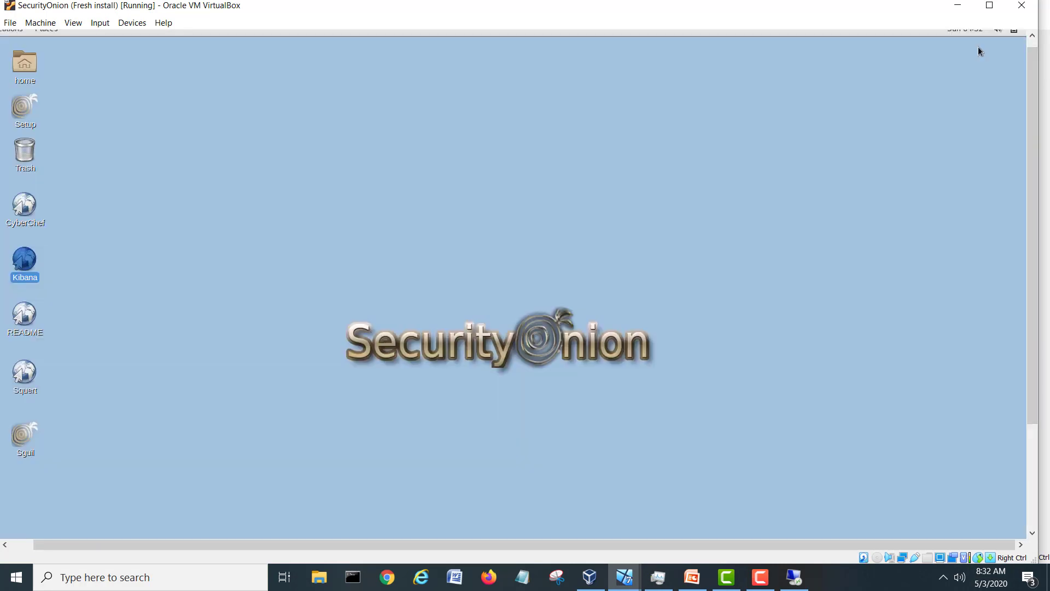
{"action": "left_click", "coordinate": [415, 261]}
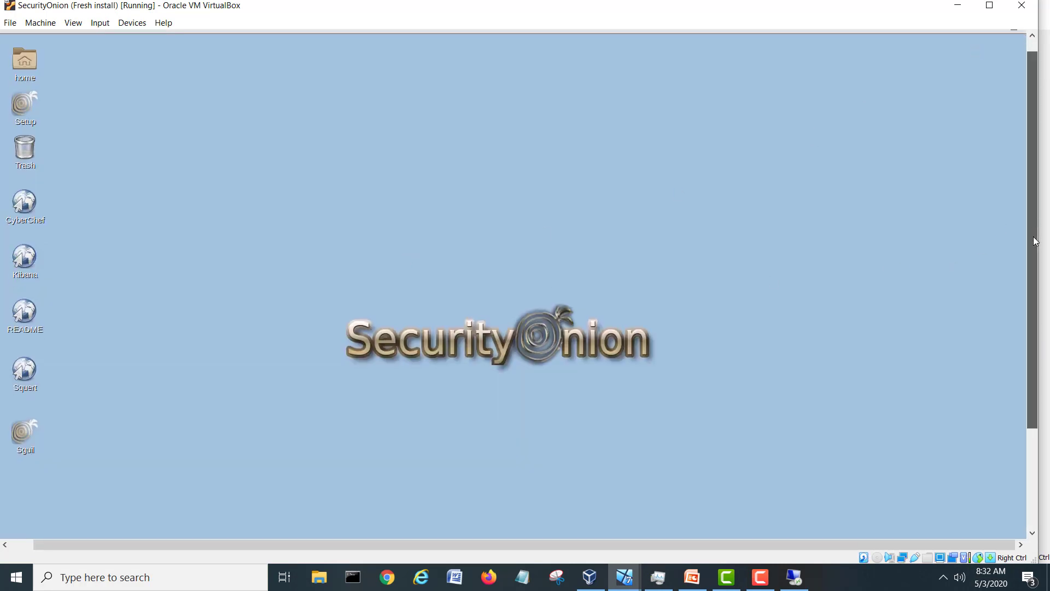
{"action": "left_click_drag", "start_coordinate": [1034, 223], "coordinate": [1034, 326]}
{"action": "left_click", "coordinate": [64, 529]}
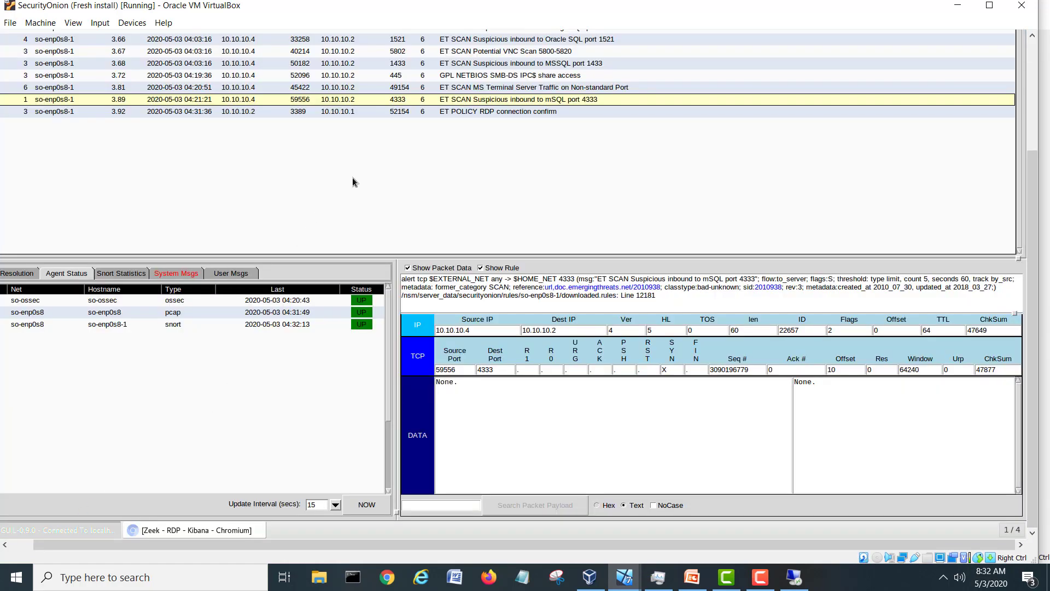
{"action": "left_click", "coordinate": [482, 113]}
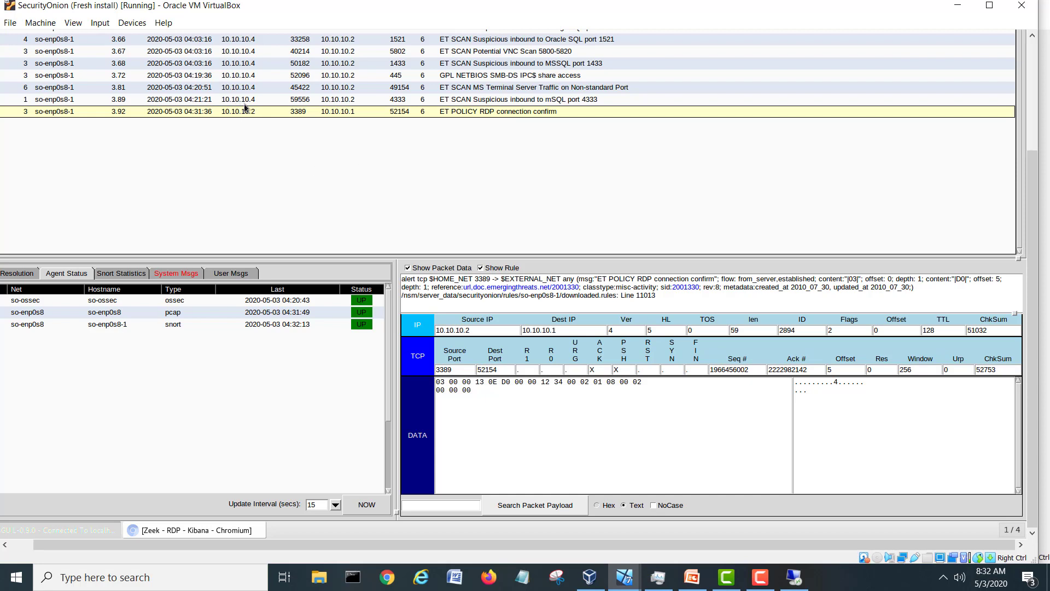
{"action": "left_click_drag", "start_coordinate": [1032, 159], "coordinate": [1039, 43]}
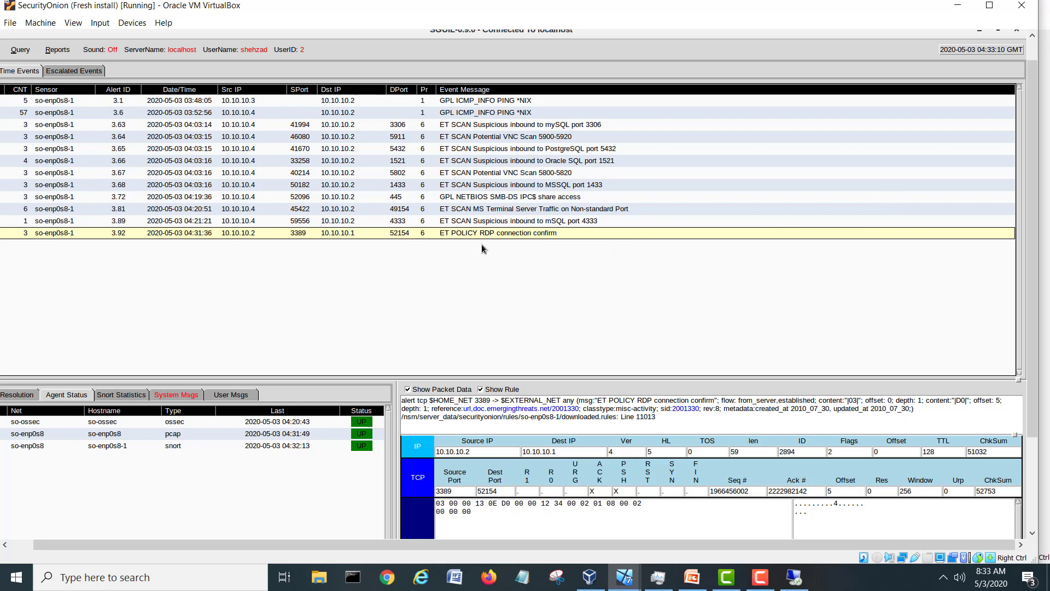
{"action": "left_click", "coordinate": [979, 32]}
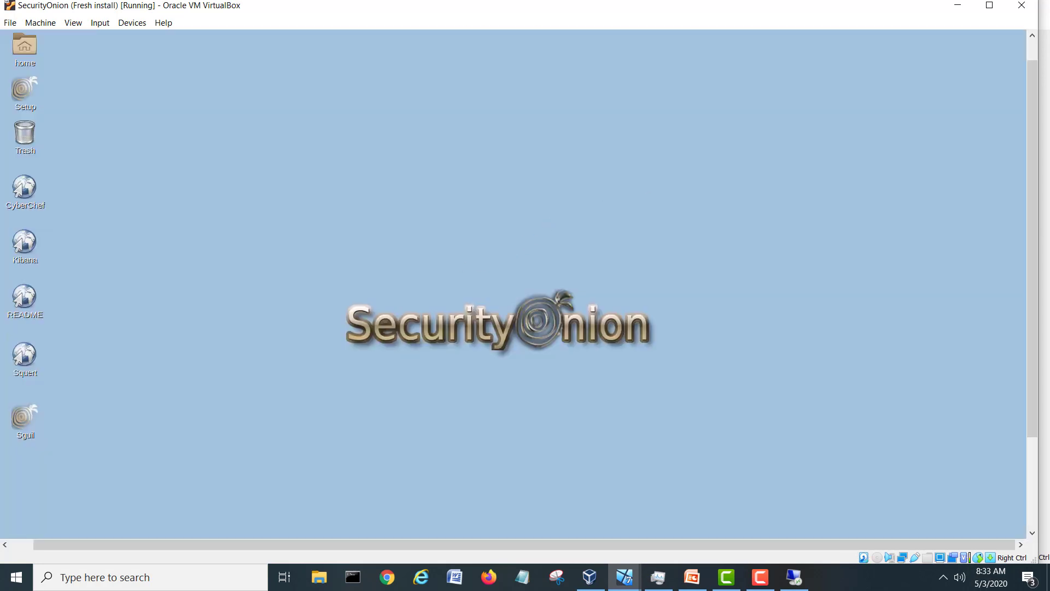
Close the Zeek Kibana browser window from its taskbar entry.
{"action": "left_click_drag", "start_coordinate": [1029, 222], "coordinate": [192, 535]}
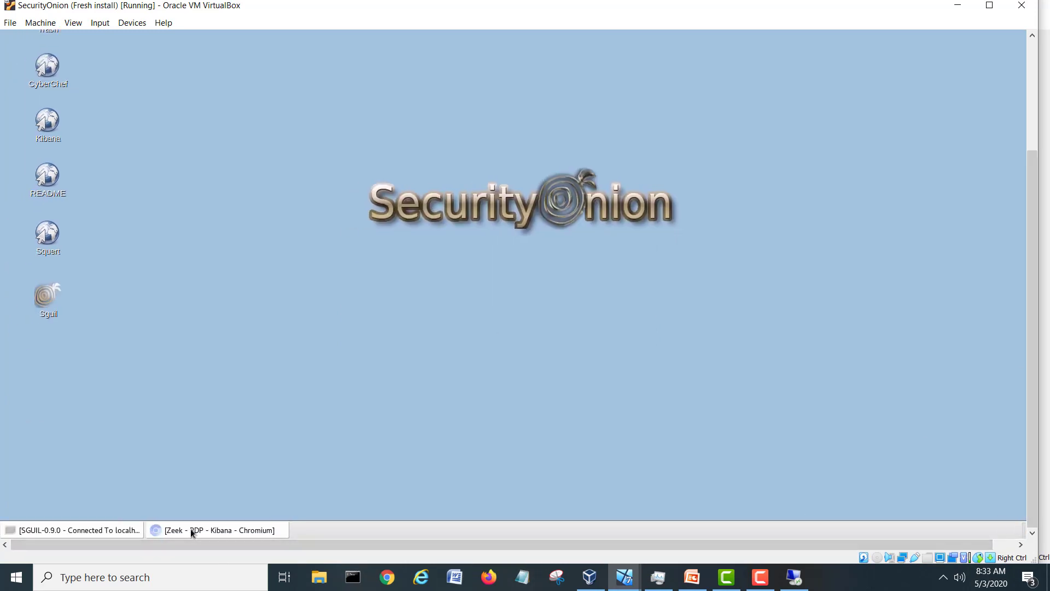
{"action": "right_click", "coordinate": [190, 528]}
{"action": "left_click", "coordinate": [193, 497]}
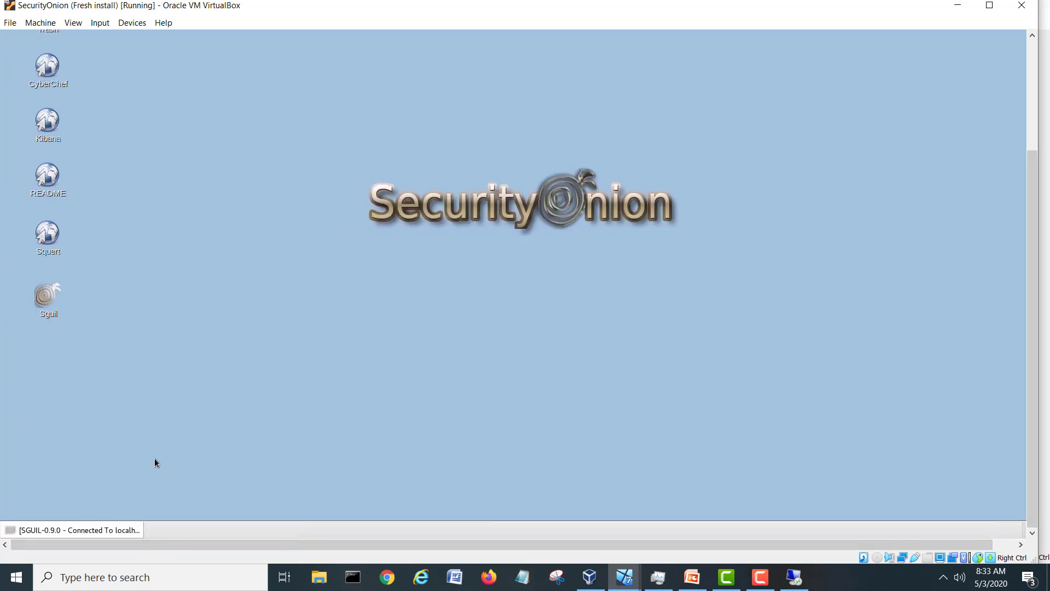
Launch Squert from the desktop and log in with the saved username and password.
{"action": "left_click", "coordinate": [55, 234]}
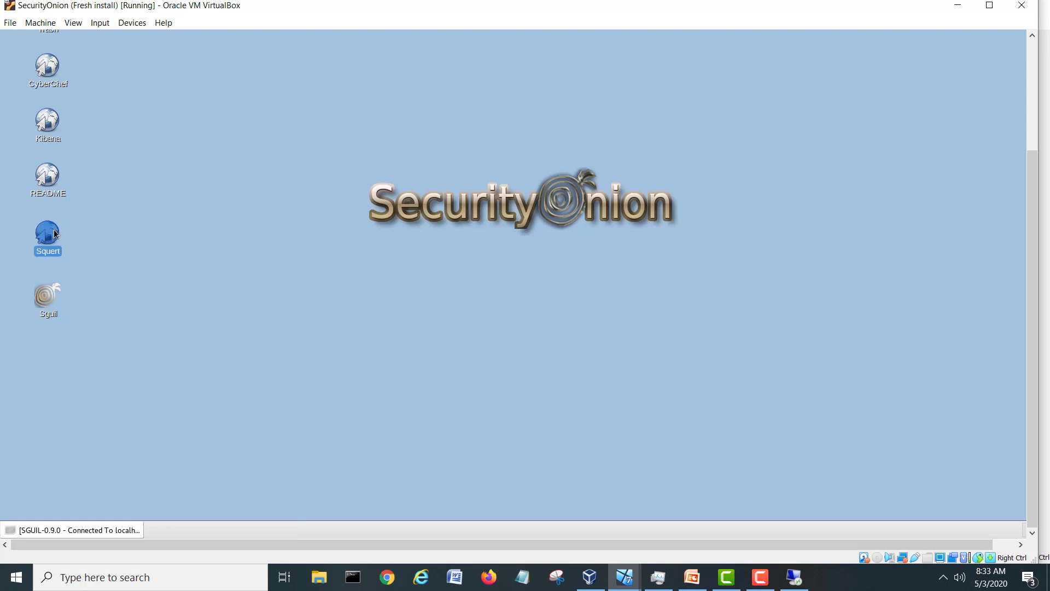
{"action": "left_click", "coordinate": [484, 127]}
{"action": "left_click", "coordinate": [443, 155]}
{"action": "left_click", "coordinate": [440, 155]}
{"action": "type", "text": "••"}
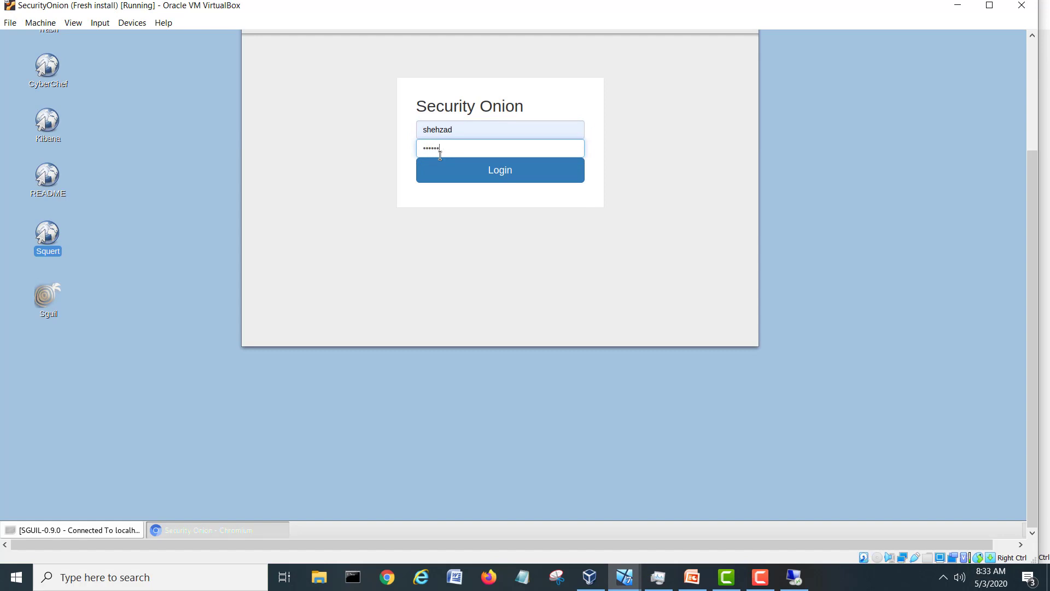
{"action": "left_click", "coordinate": [497, 173]}
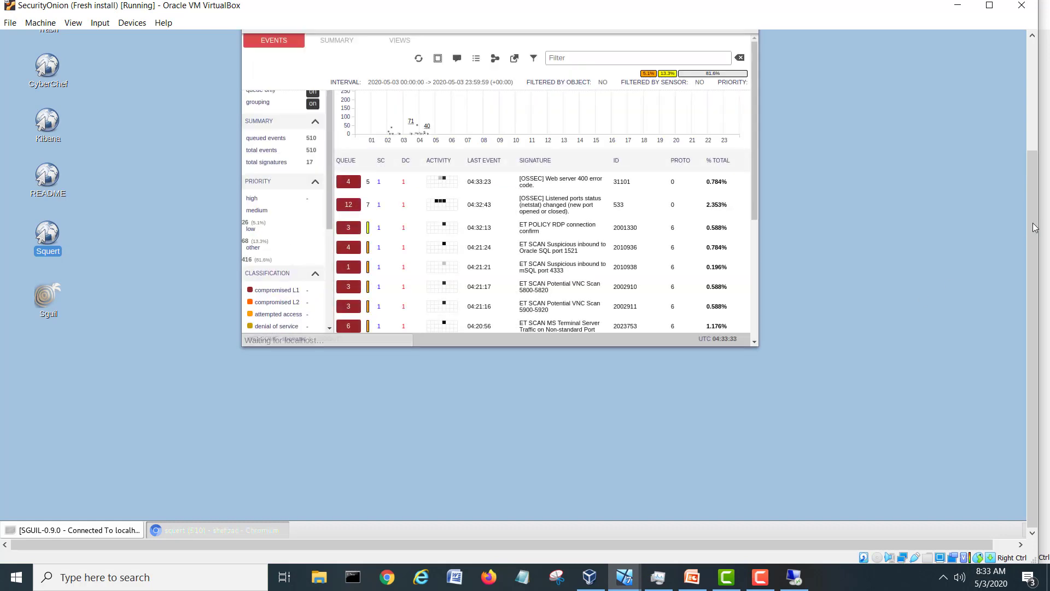
{"action": "left_click_drag", "start_coordinate": [1032, 235], "coordinate": [1041, 104]}
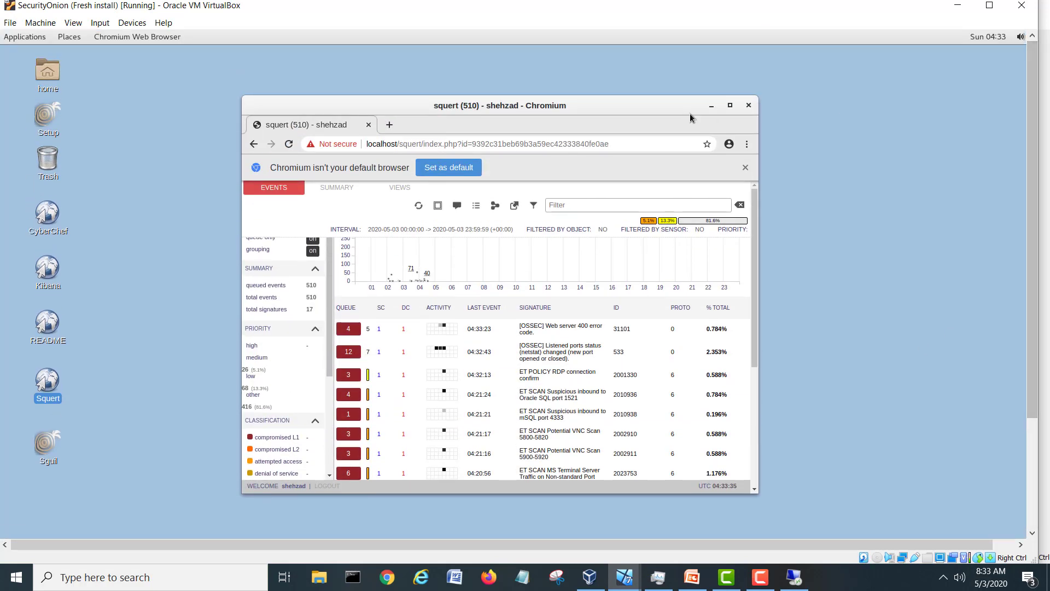
Maximize the browser and check, then dismiss, the ET POLICY RDP signature lookup popup.
{"action": "left_click", "coordinate": [729, 106]}
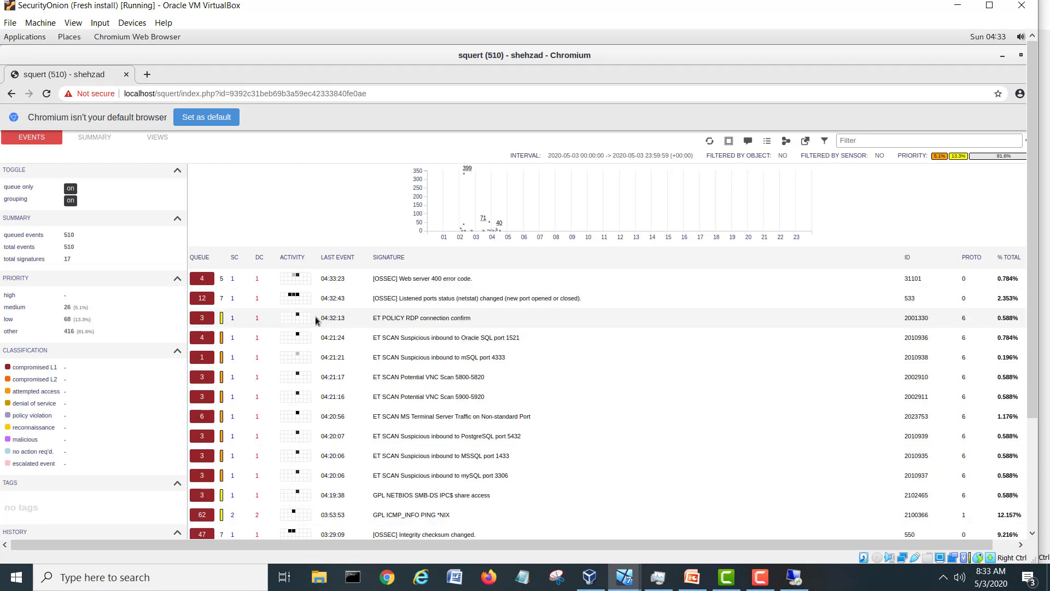
{"action": "left_click", "coordinate": [444, 318]}
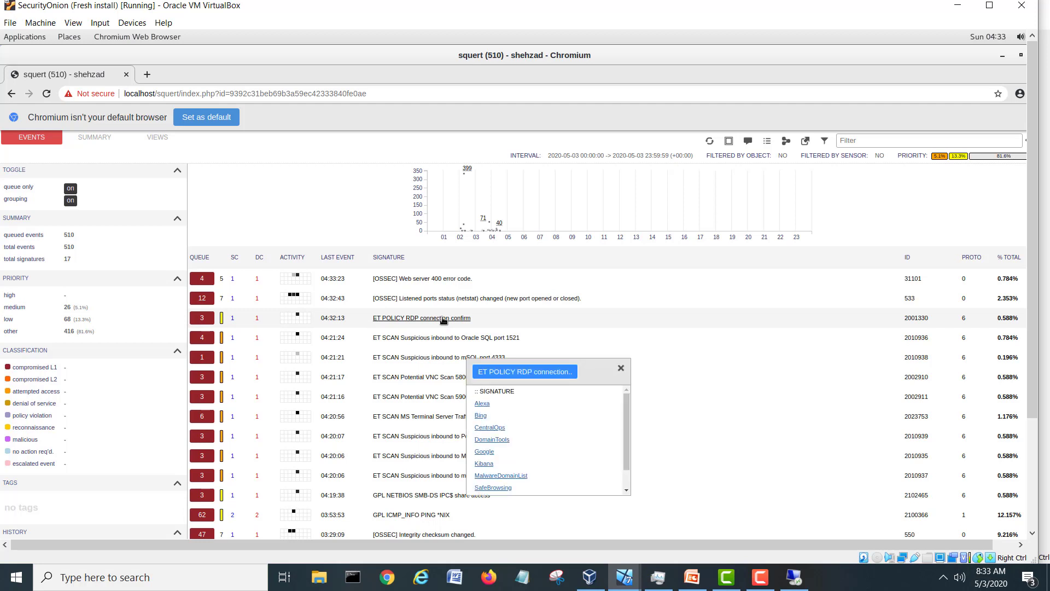
{"action": "left_click", "coordinate": [622, 370]}
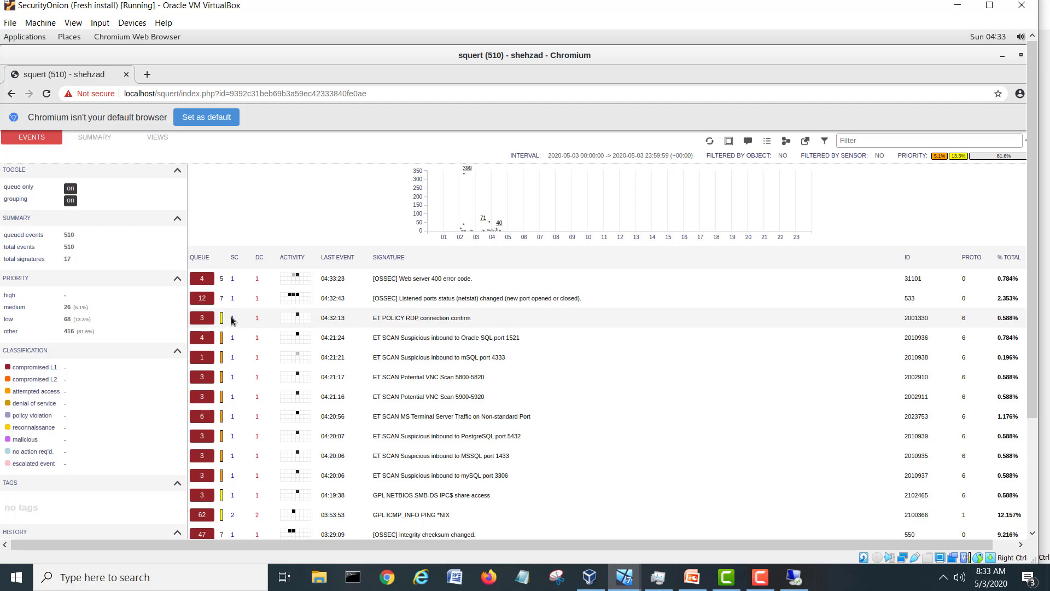
Turn event grouping off and refresh to list the RDP events individually.
{"action": "left_click", "coordinate": [70, 201]}
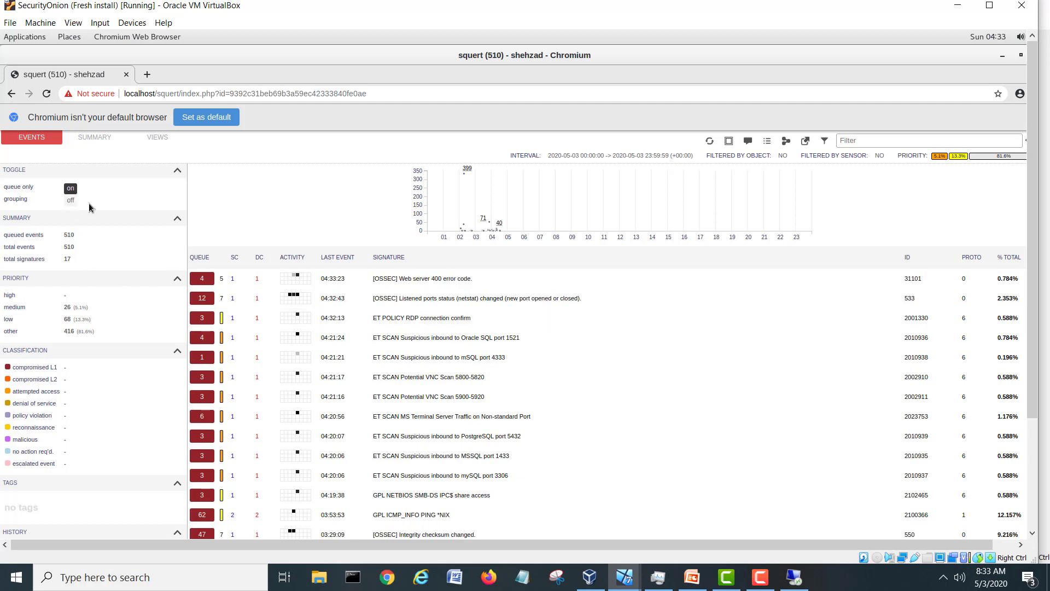
{"action": "left_click", "coordinate": [713, 143]}
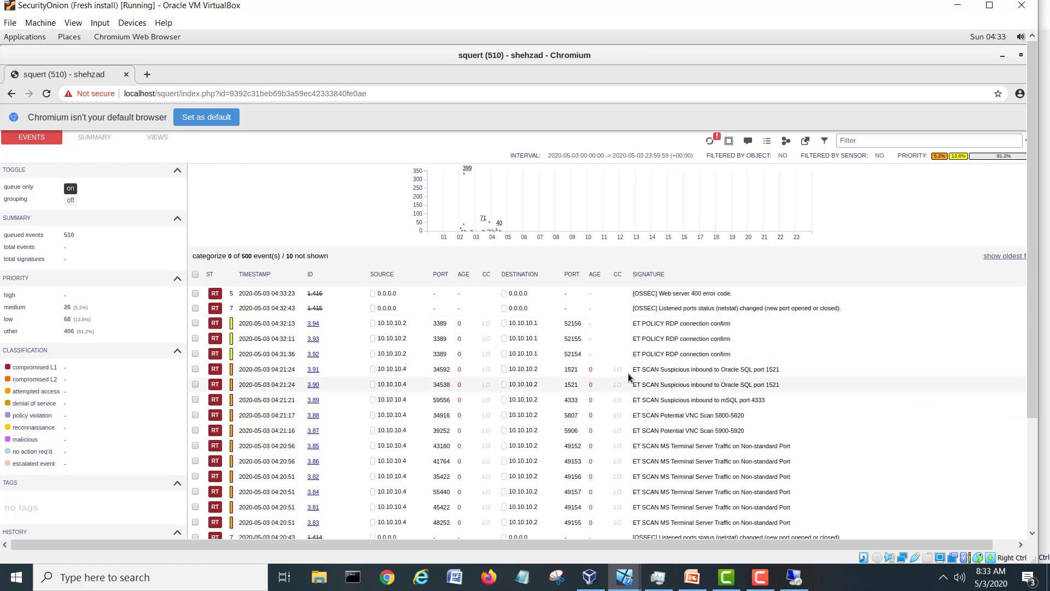
{"action": "left_click_drag", "start_coordinate": [1034, 278], "coordinate": [1033, 293]}
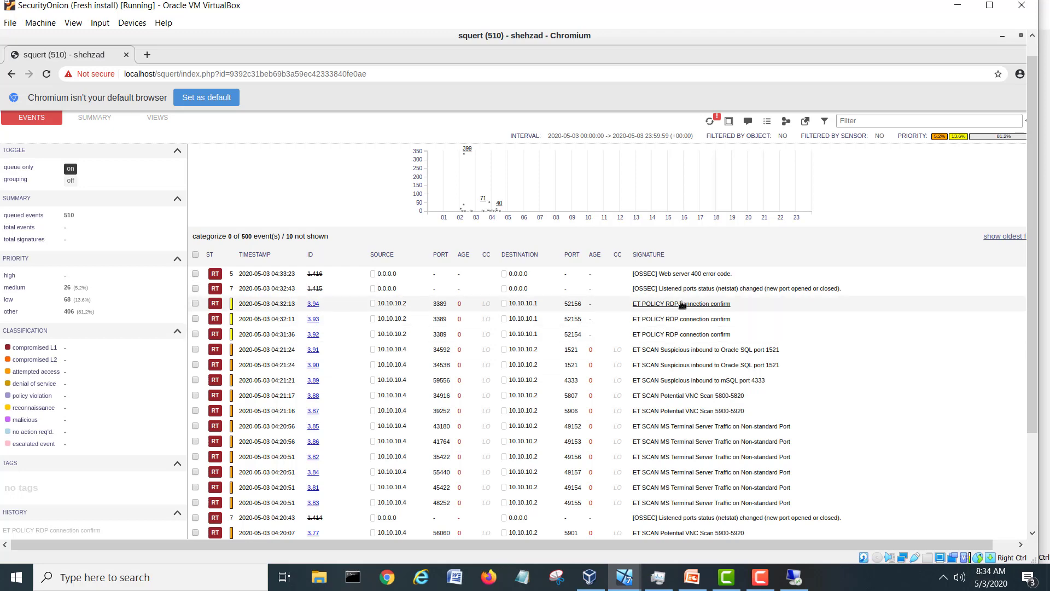
Open the capME transcript for event 3.94 and highlight its OS fingerprint header lines.
{"action": "left_click", "coordinate": [313, 303]}
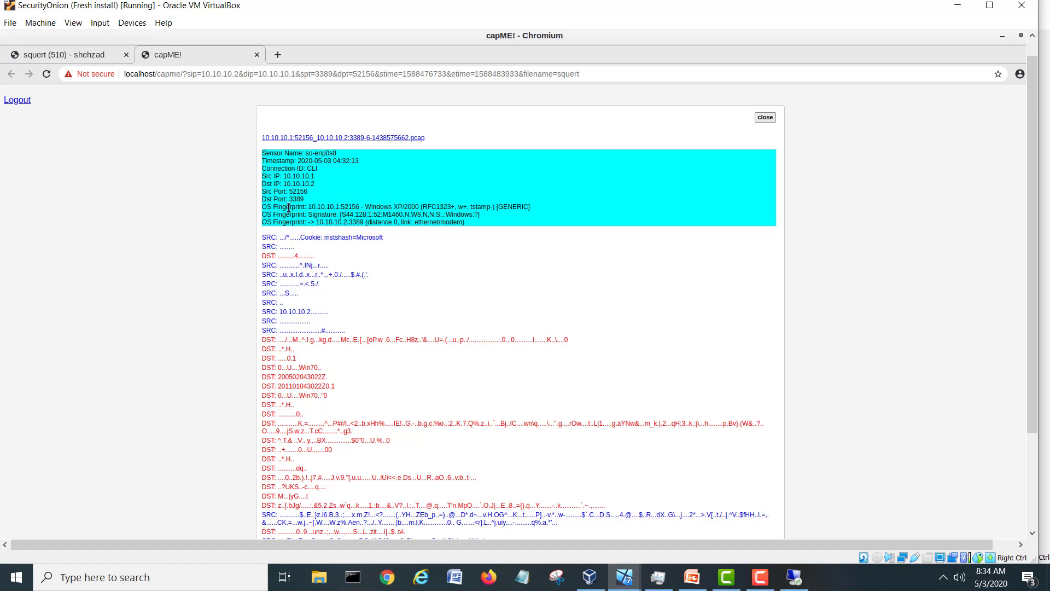
{"action": "mouse_move", "coordinate": [263, 207]}
{"action": "left_mouse_down"}
{"action": "mouse_move", "coordinate": [524, 207]}
{"action": "mouse_move", "coordinate": [524, 222]}
{"action": "left_mouse_up"}
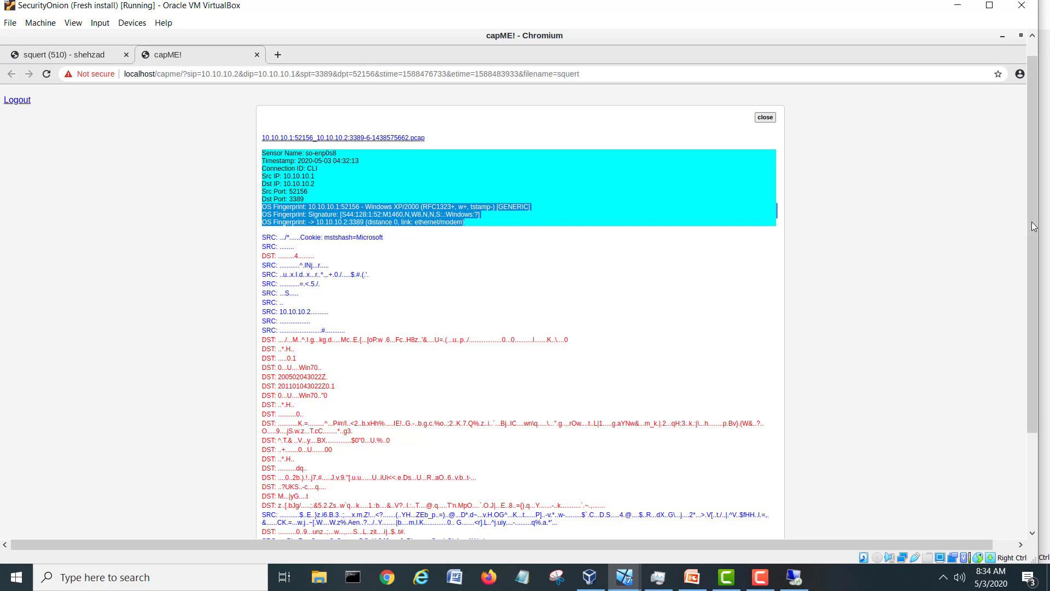
{"action": "left_click_drag", "start_coordinate": [1033, 231], "coordinate": [1034, 323]}
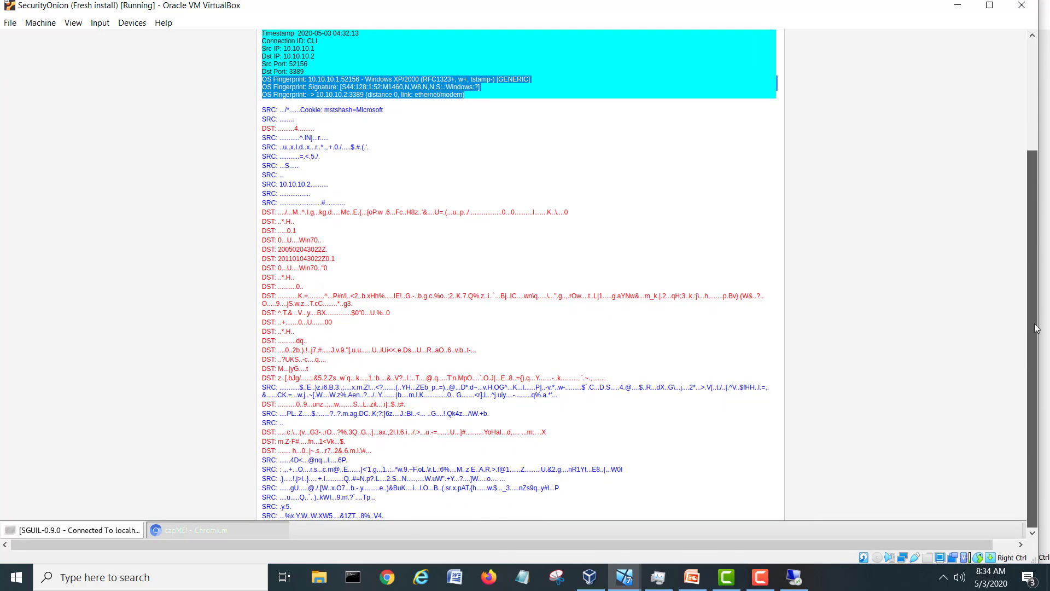
Scroll through the 10.10.10.1:52156 to 10.10.10.2:3389 transcript and return to the top.
{"action": "scroll", "coordinate": [728, 268], "scroll_direction": "down", "scroll_amount": 5}
{"action": "scroll", "coordinate": [729, 269], "scroll_direction": "down", "scroll_amount": 10}
{"action": "scroll", "coordinate": [728, 268], "scroll_direction": "down", "scroll_amount": 15}
{"action": "scroll", "coordinate": [728, 269], "scroll_direction": "down", "scroll_amount": 15}
{"action": "scroll", "coordinate": [729, 272], "scroll_direction": "down", "scroll_amount": 15}
{"action": "scroll", "coordinate": [729, 274], "scroll_direction": "down", "scroll_amount": 15}
{"action": "scroll", "coordinate": [729, 272], "scroll_direction": "down", "scroll_amount": 15}
{"action": "scroll", "coordinate": [729, 272], "scroll_direction": "down", "scroll_amount": 15}
{"action": "scroll", "coordinate": [729, 272], "scroll_direction": "down", "scroll_amount": 6}
{"action": "scroll", "coordinate": [730, 271], "scroll_direction": "down", "scroll_amount": 7}
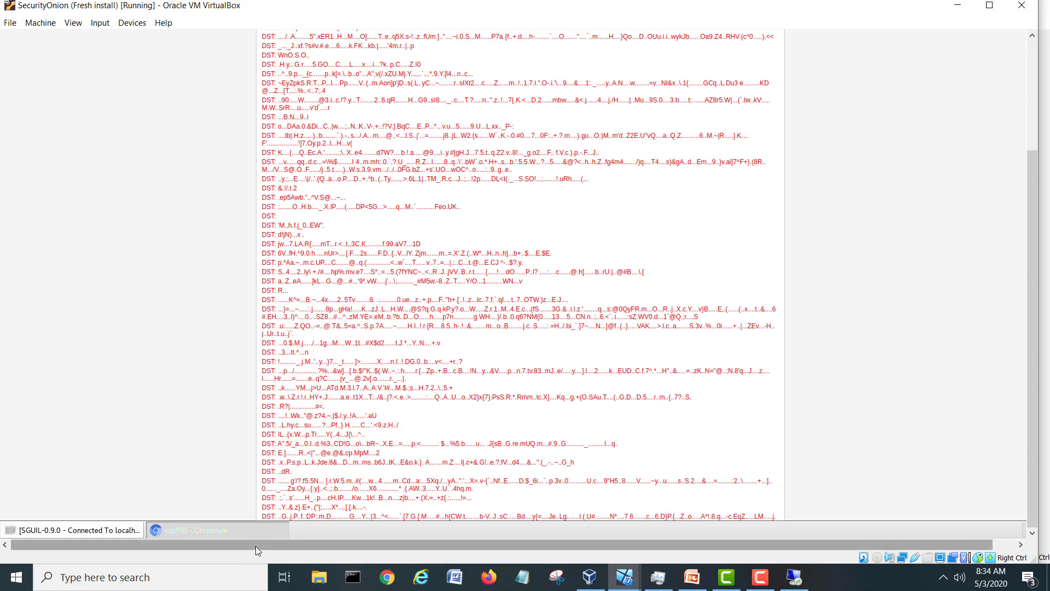
{"action": "left_click_drag", "start_coordinate": [255, 546], "coordinate": [277, 545]}
{"action": "left_click_drag", "start_coordinate": [1025, 65], "coordinate": [1022, 521]}
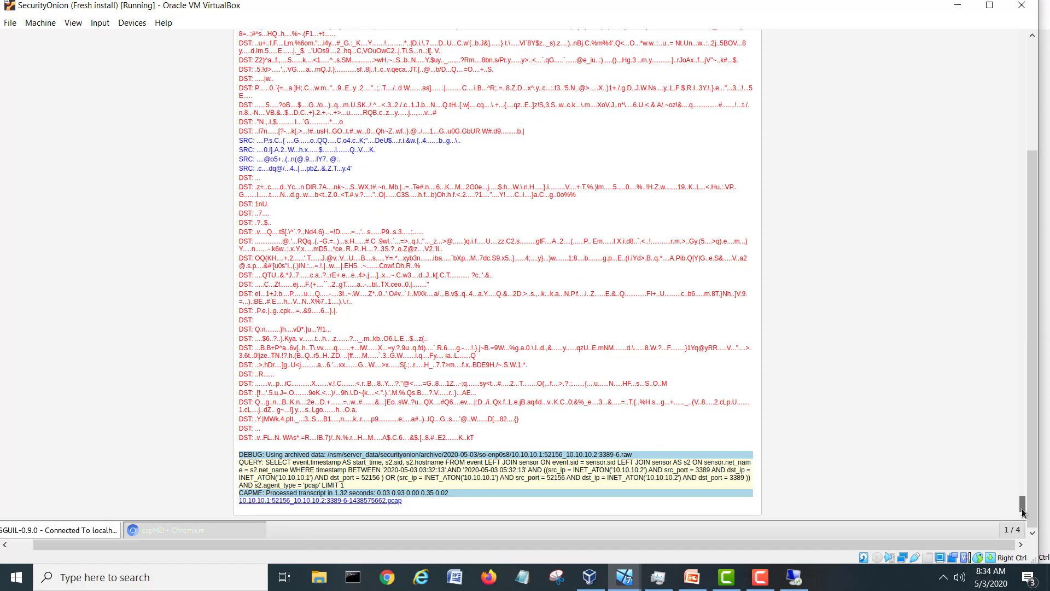
{"action": "left_click_drag", "start_coordinate": [1023, 512], "coordinate": [1023, 1]}
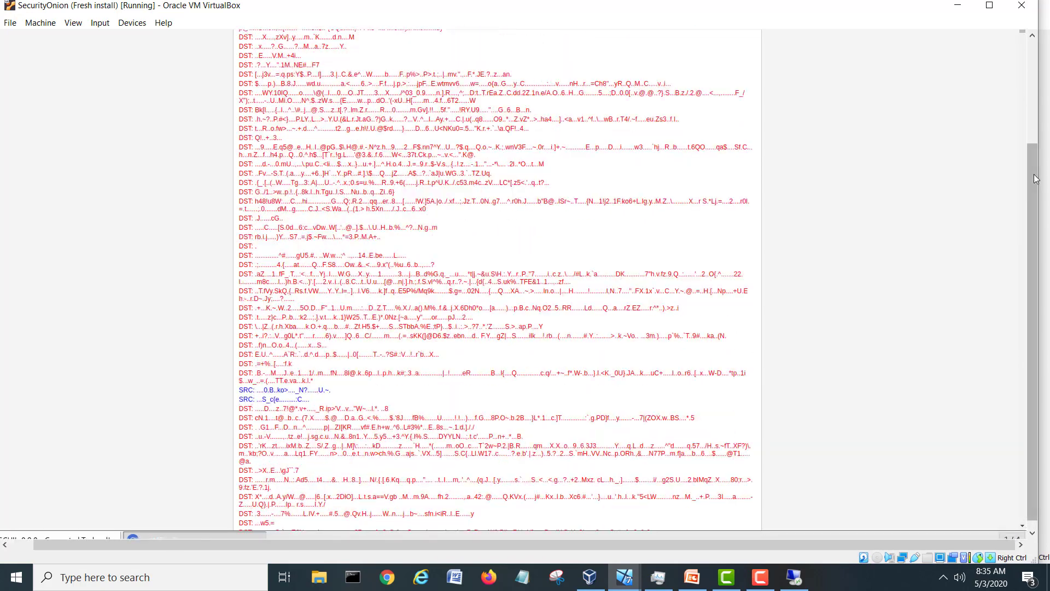
{"action": "scroll", "coordinate": [924, 151], "scroll_direction": "up", "scroll_amount": 5}
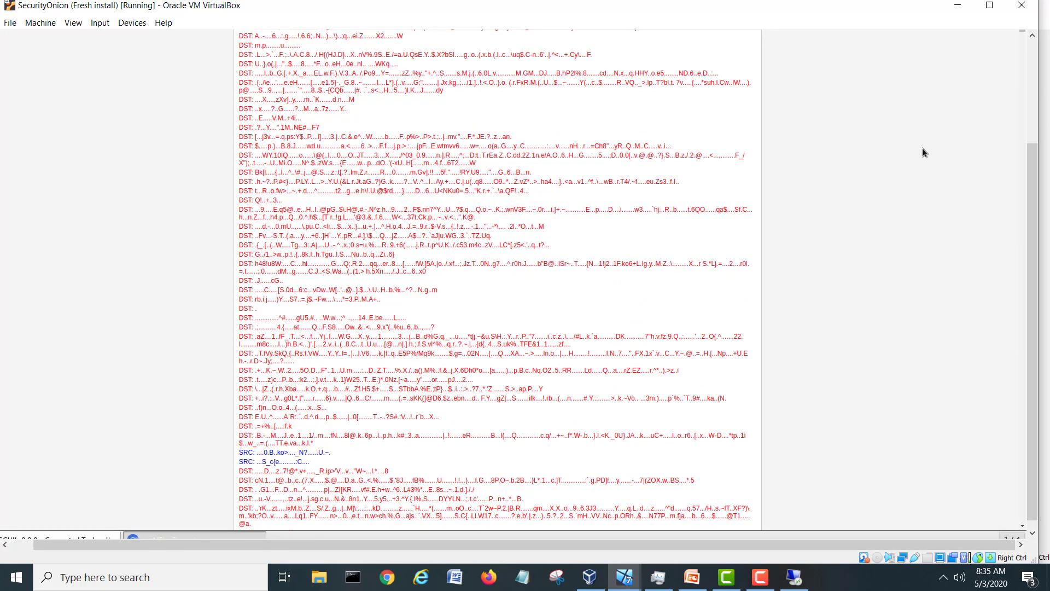
{"action": "scroll", "coordinate": [923, 140], "scroll_direction": "up", "scroll_amount": 10}
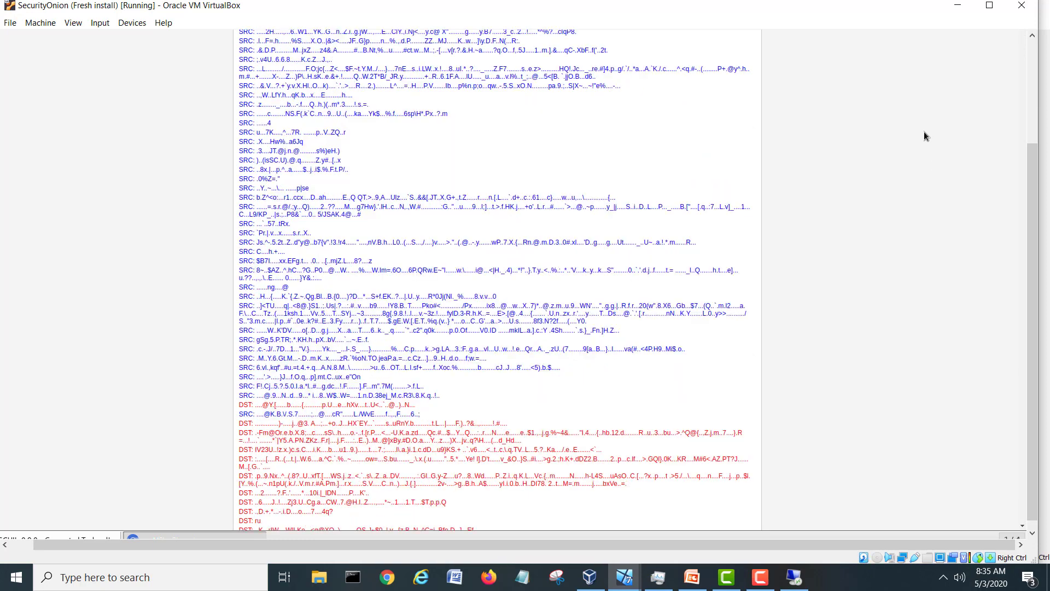
{"action": "scroll", "coordinate": [923, 134], "scroll_direction": "up", "scroll_amount": 12}
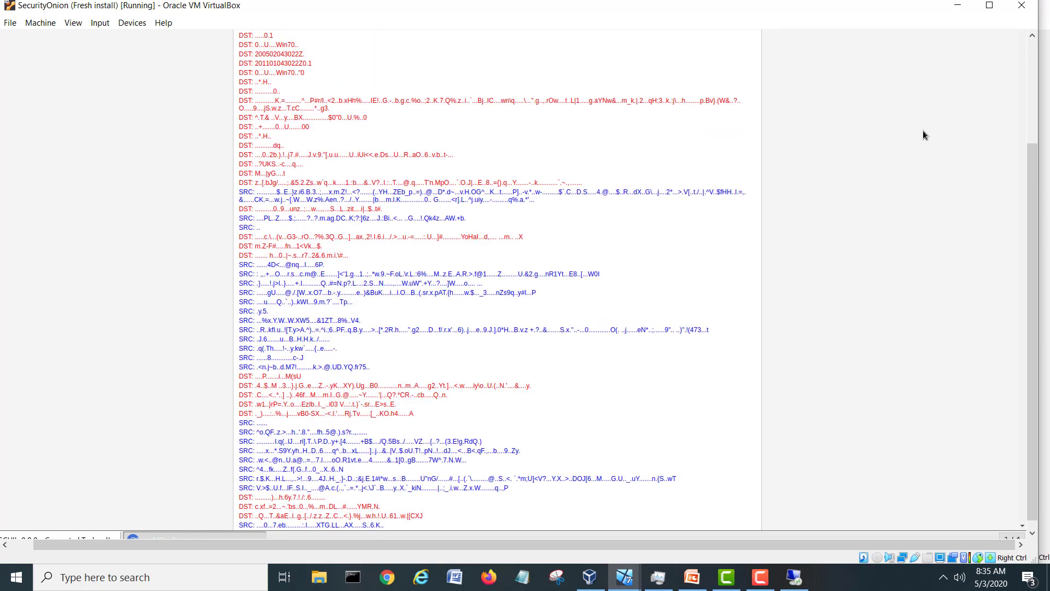
{"action": "scroll", "coordinate": [922, 133], "scroll_direction": "up", "scroll_amount": 1}
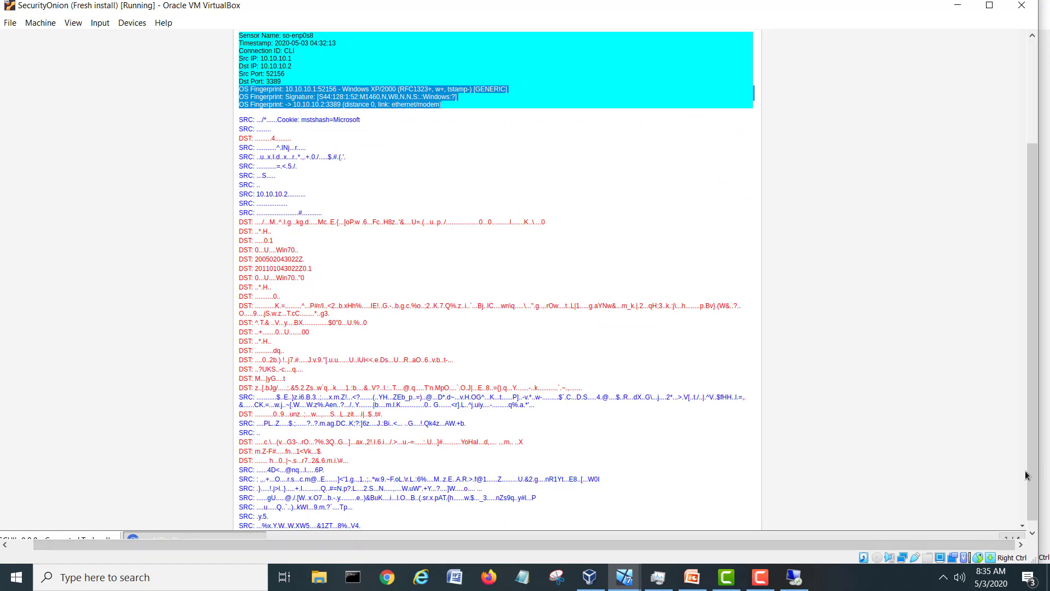
{"action": "left_click_drag", "start_coordinate": [1036, 470], "coordinate": [1041, 333]}
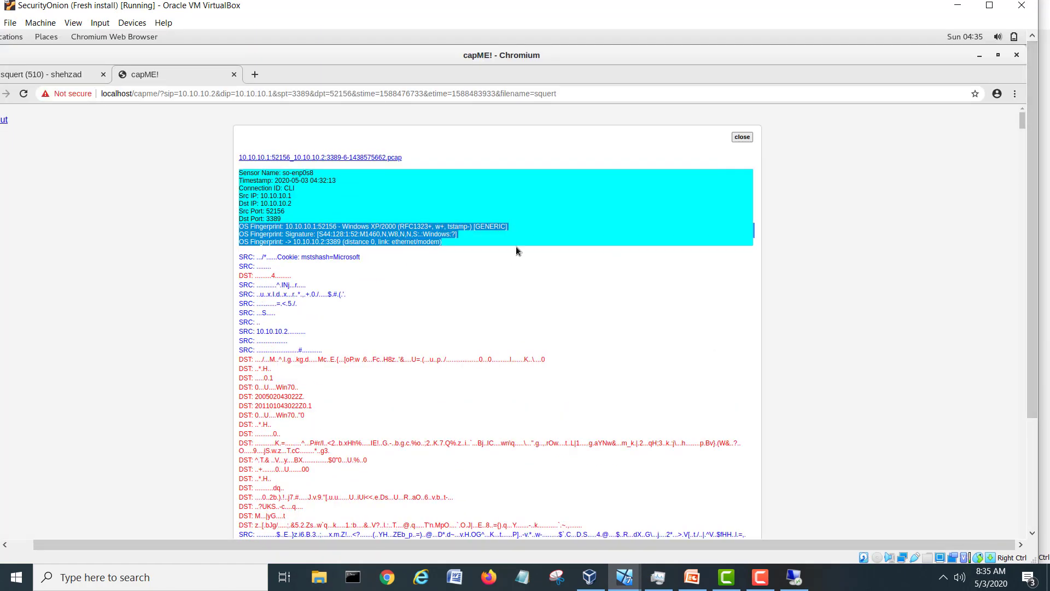
Close the capME tab and look up destination 10.10.10.1 in Kibana from the RDP alert row.
{"action": "left_click", "coordinate": [234, 75]}
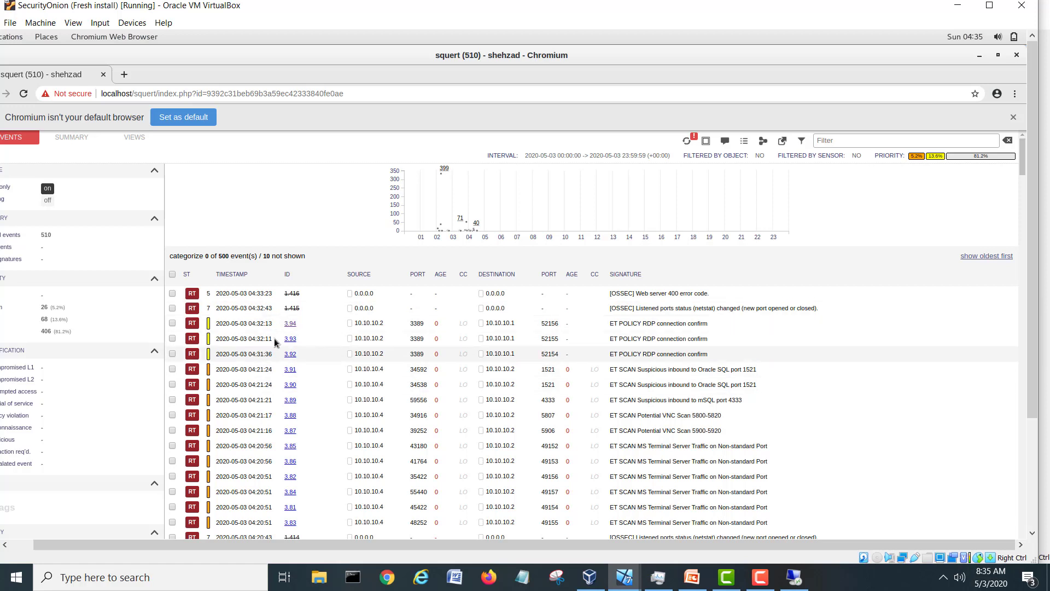
{"action": "left_click", "coordinate": [499, 323]}
{"action": "left_click_drag", "start_coordinate": [605, 406], "coordinate": [605, 454]}
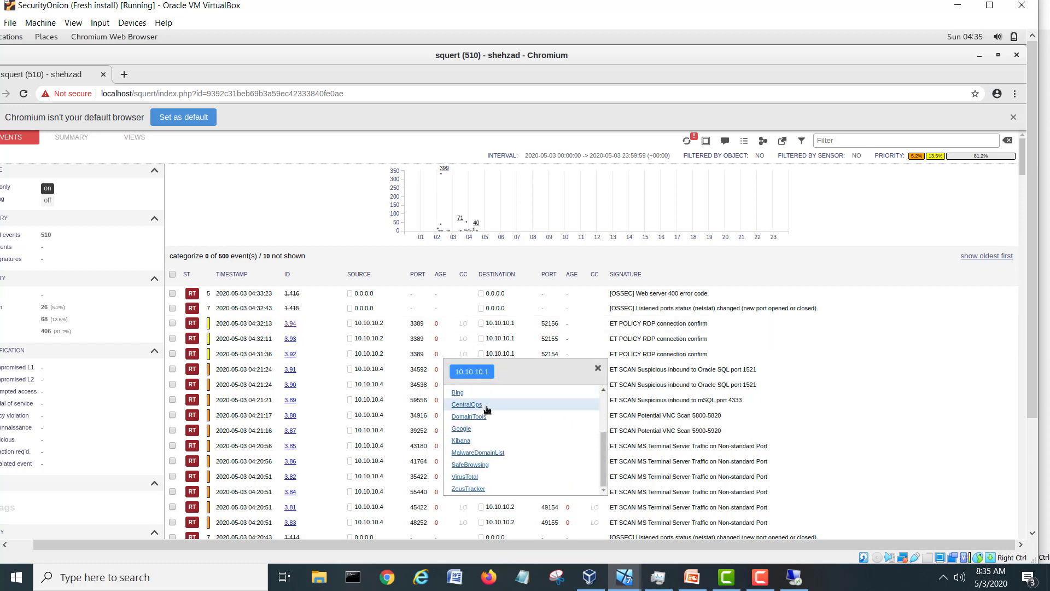
{"action": "left_click", "coordinate": [461, 441]}
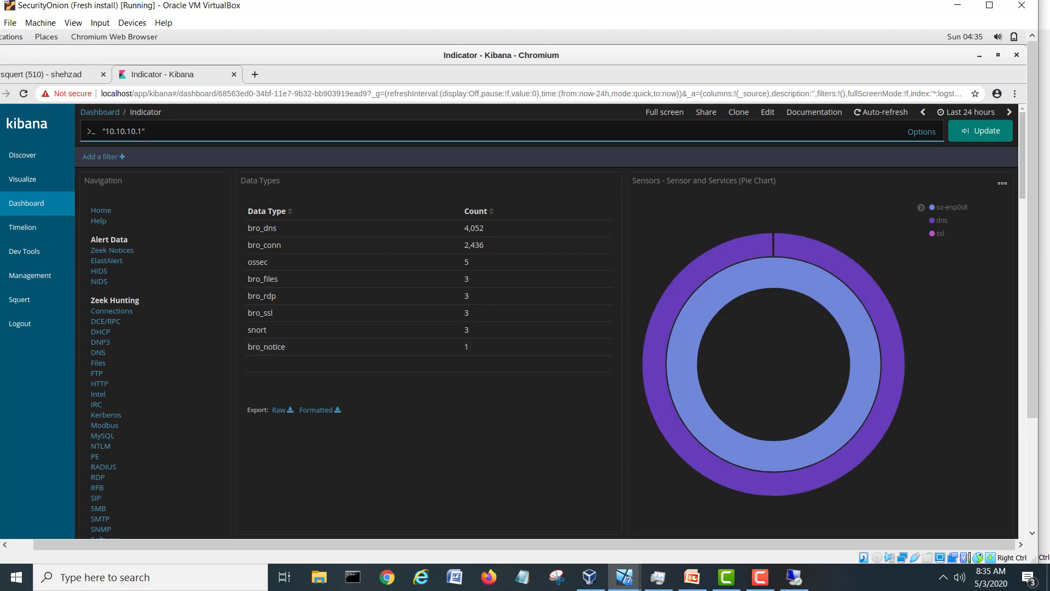
Scroll down the Indicator dashboard for 10.10.10.1 to its All Logs list.
{"action": "left_click_drag", "start_coordinate": [1022, 149], "coordinate": [1028, 186]}
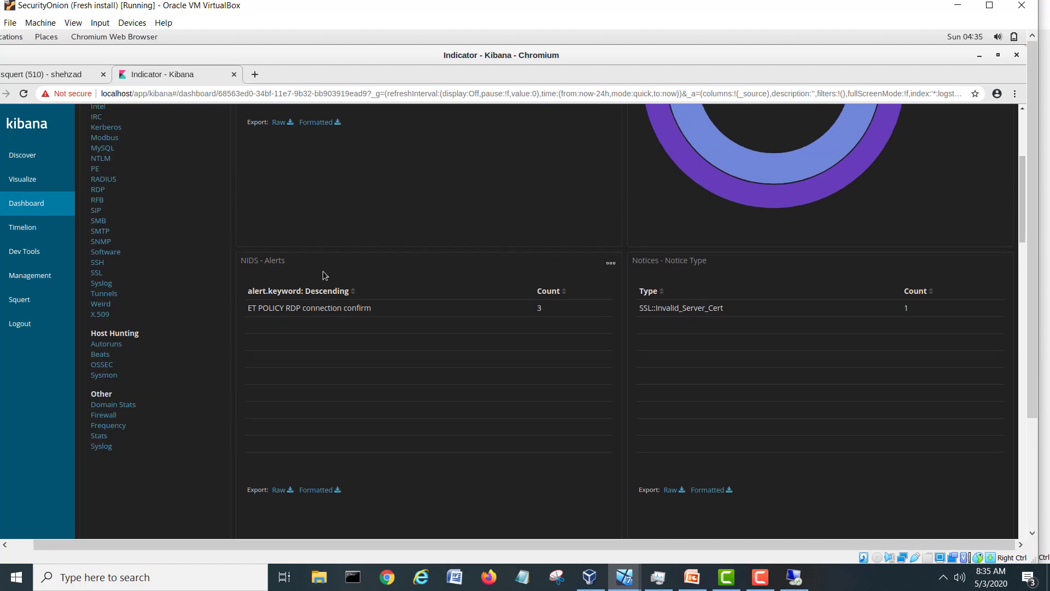
{"action": "left_click_drag", "start_coordinate": [1020, 219], "coordinate": [1022, 456]}
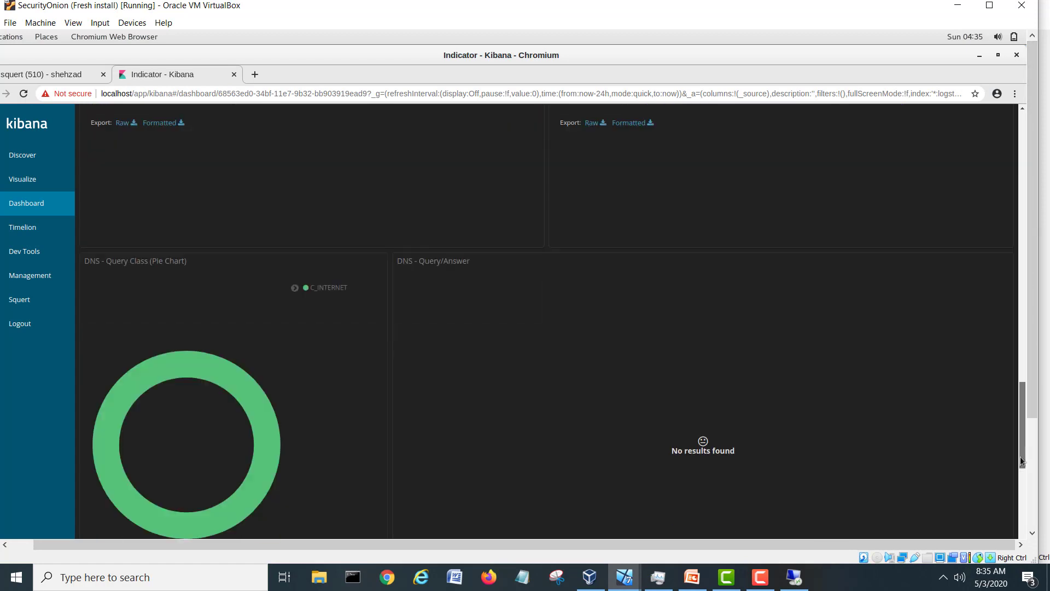
{"action": "scroll", "coordinate": [755, 424], "scroll_direction": "down", "scroll_amount": 10}
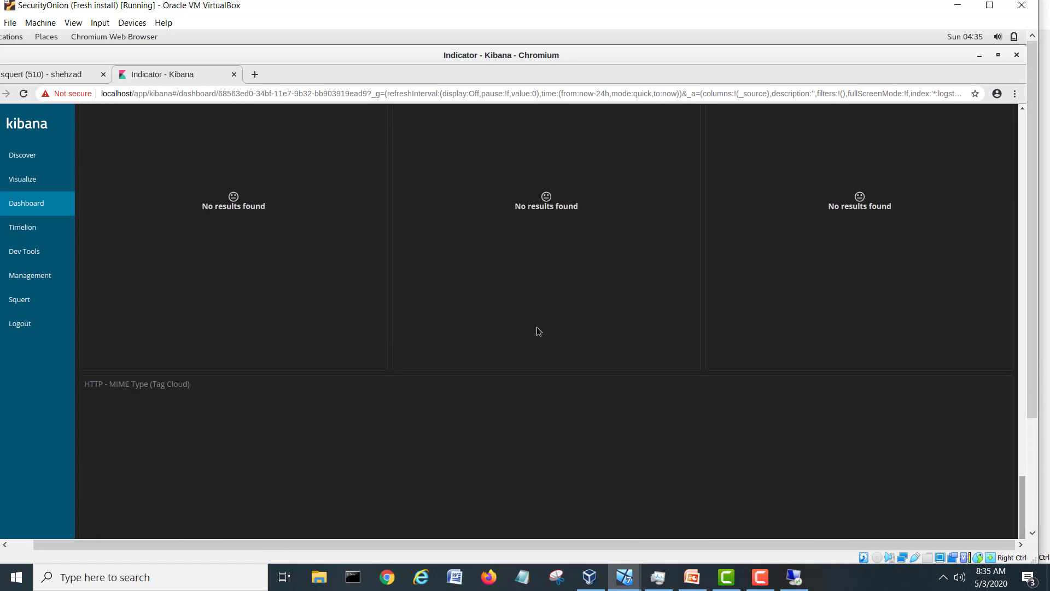
{"action": "scroll", "coordinate": [459, 279], "scroll_direction": "down", "scroll_amount": 8}
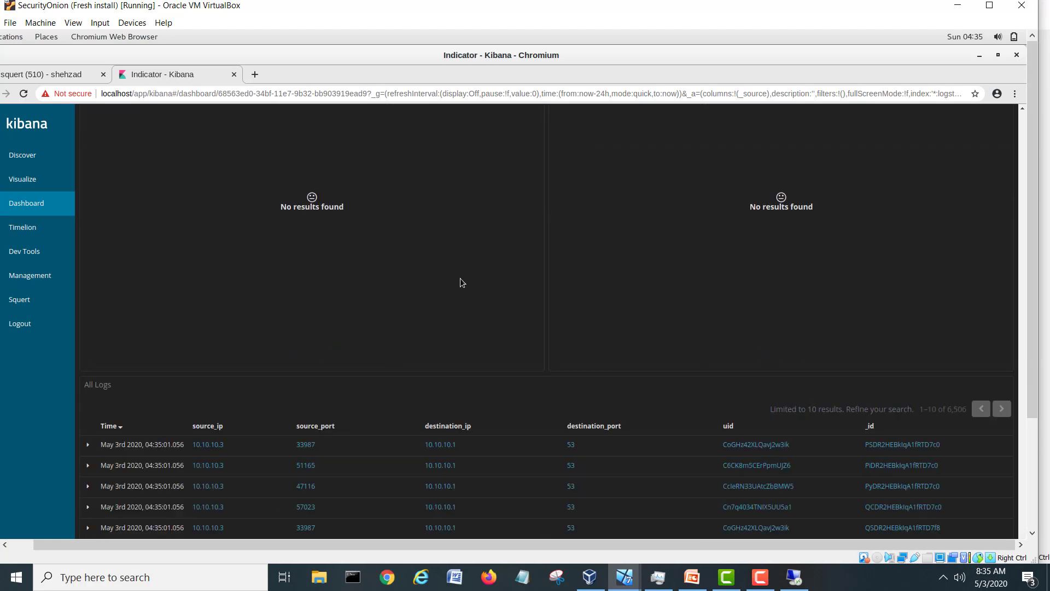
{"action": "scroll", "coordinate": [461, 278], "scroll_direction": "down", "scroll_amount": 2}
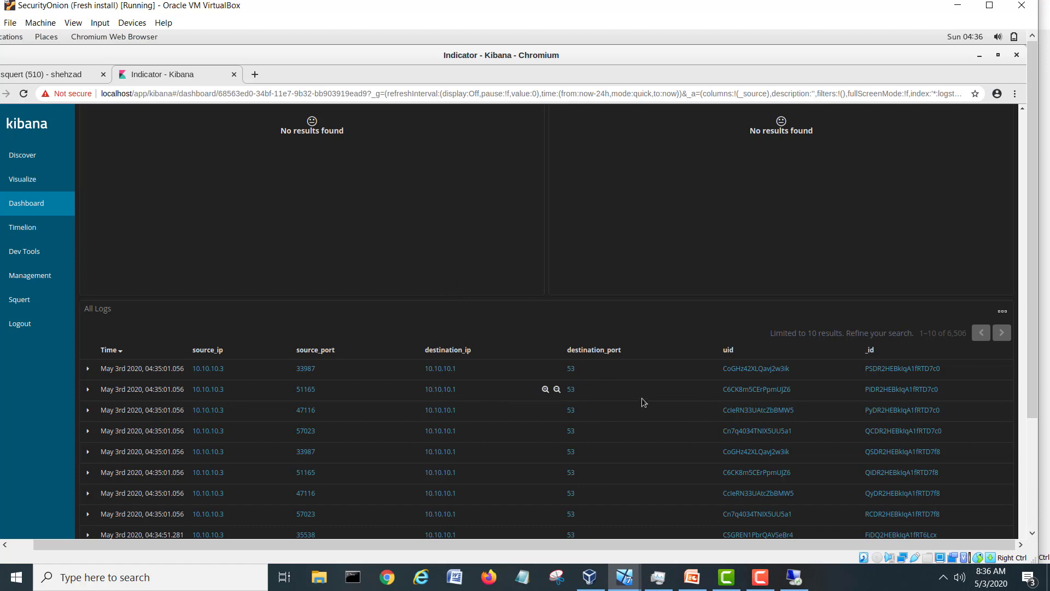
Expand the 04:35:01 bro_conn log entry, inspect its fields, then close the Kibana tab.
{"action": "left_click", "coordinate": [89, 369]}
{"action": "scroll", "coordinate": [247, 371], "scroll_direction": "down", "scroll_amount": 4}
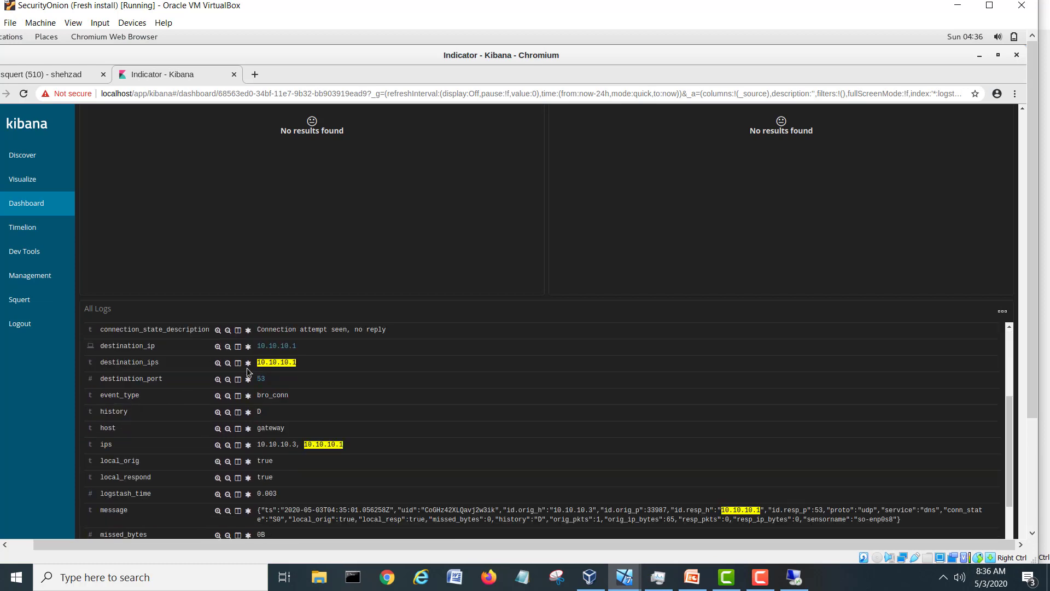
{"action": "scroll", "coordinate": [247, 368], "scroll_direction": "up", "scroll_amount": 1}
{"action": "scroll", "coordinate": [247, 367], "scroll_direction": "down", "scroll_amount": 2}
{"action": "scroll", "coordinate": [247, 368], "scroll_direction": "down", "scroll_amount": 2}
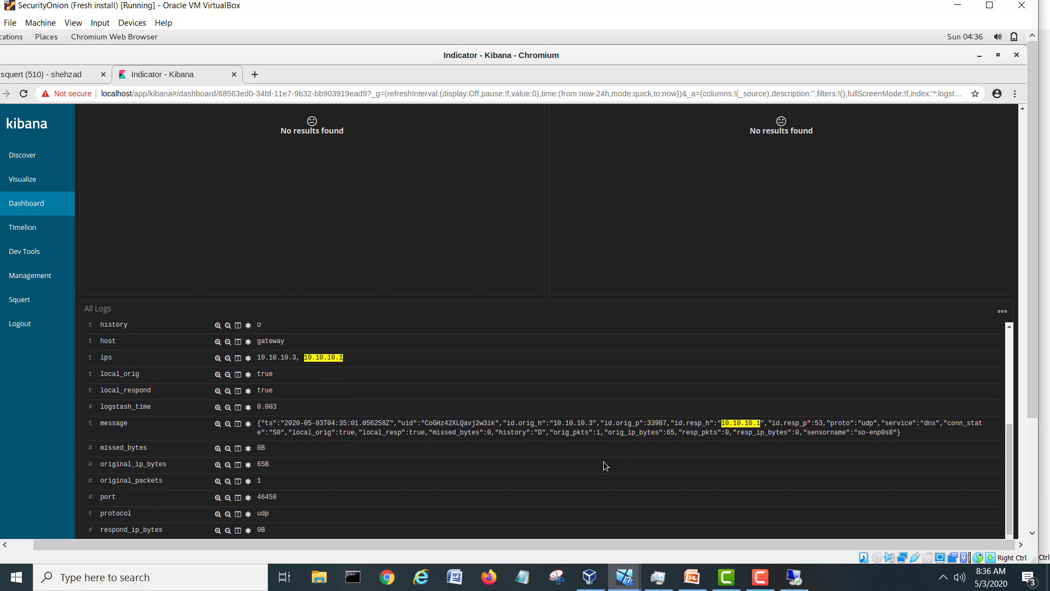
{"action": "left_click_drag", "start_coordinate": [1011, 441], "coordinate": [1015, 326]}
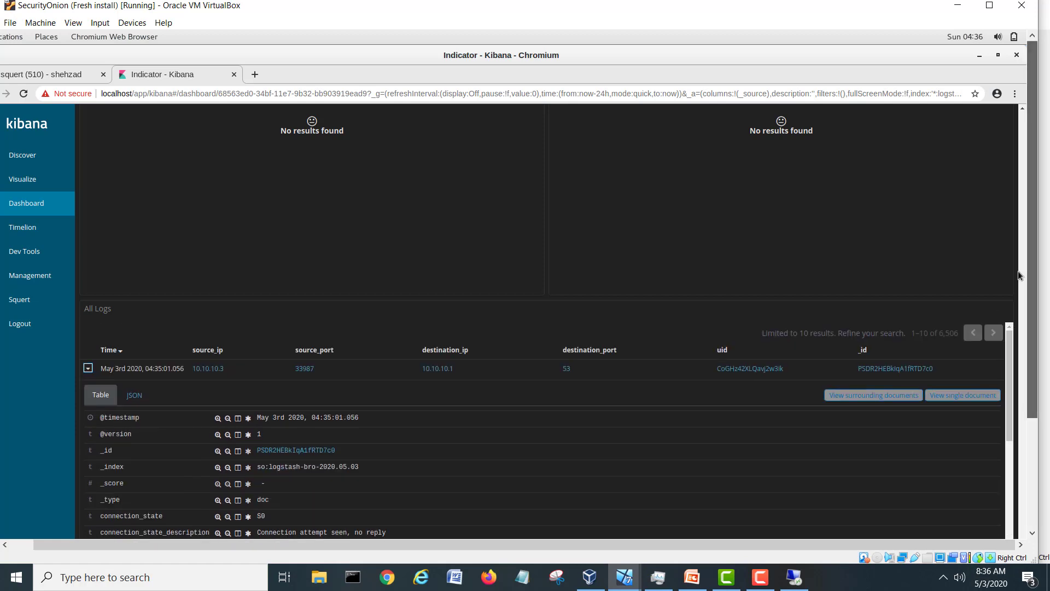
{"action": "left_click", "coordinate": [234, 77]}
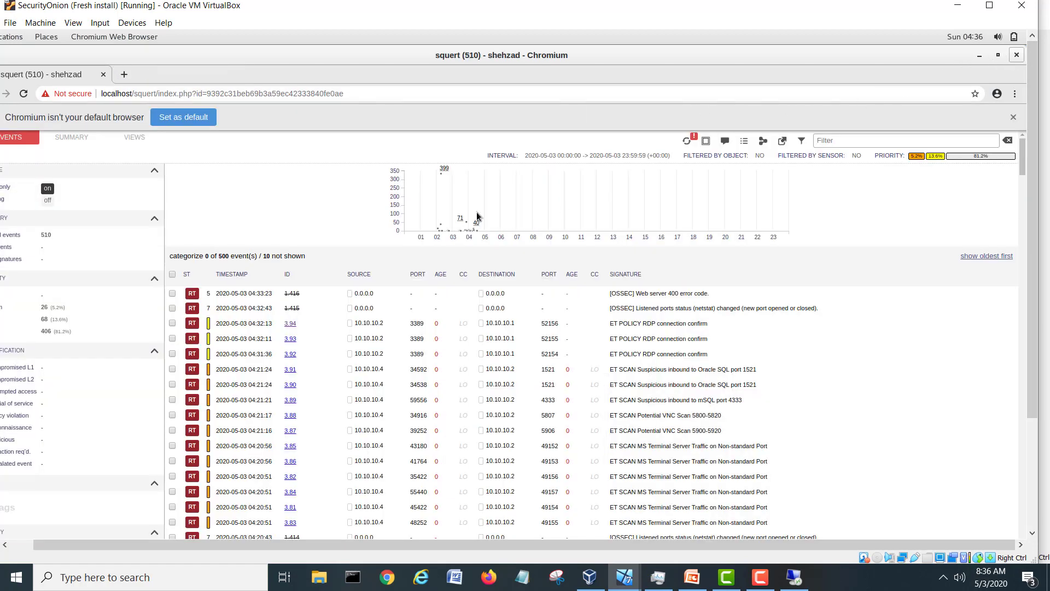
Close the Squert browser window and launch Kibana from its Security Onion desktop shortcut.
{"action": "left_click", "coordinate": [1017, 55]}
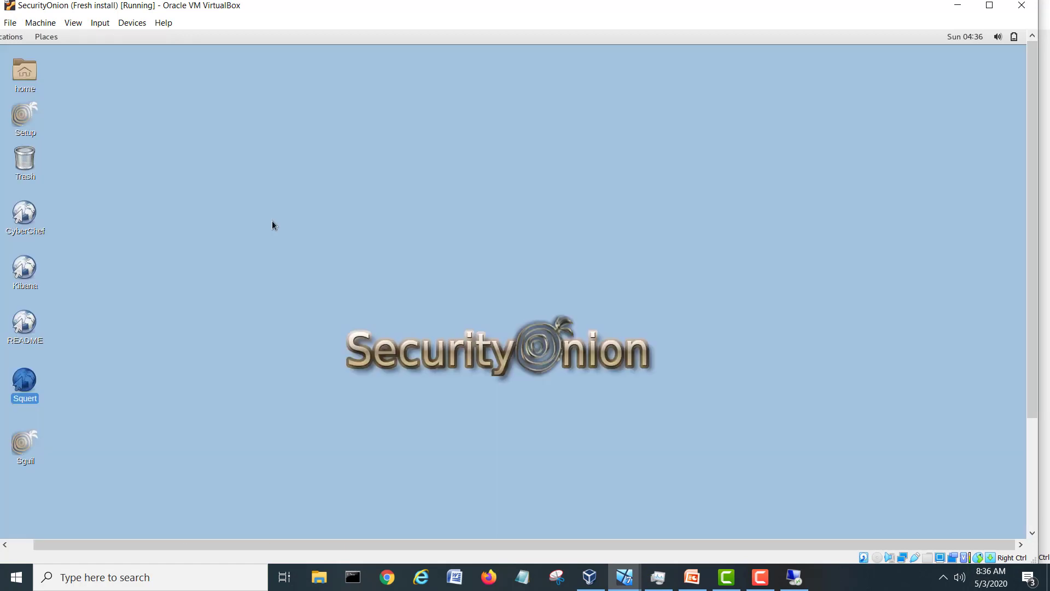
{"action": "left_click", "coordinate": [24, 272]}
{"action": "double_click", "coordinate": [24, 272]}
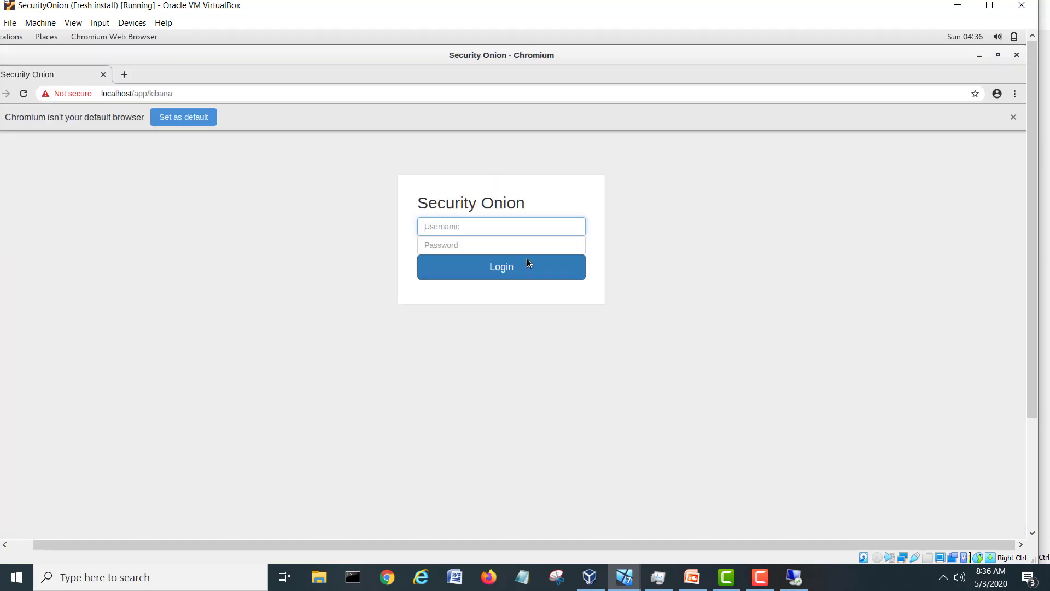
Log in with the saved username and the account password, then dismiss the default-browser notice.
{"action": "type", "text": "shehzad"}
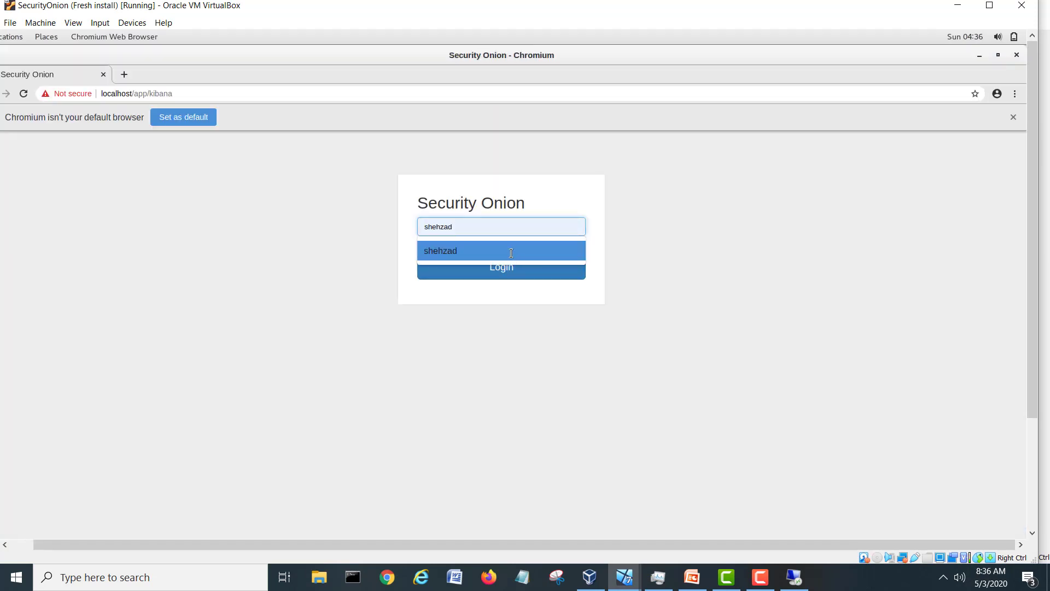
{"action": "left_click", "coordinate": [512, 252]}
{"action": "left_click", "coordinate": [498, 249]}
{"action": "type", "text": "•••"}
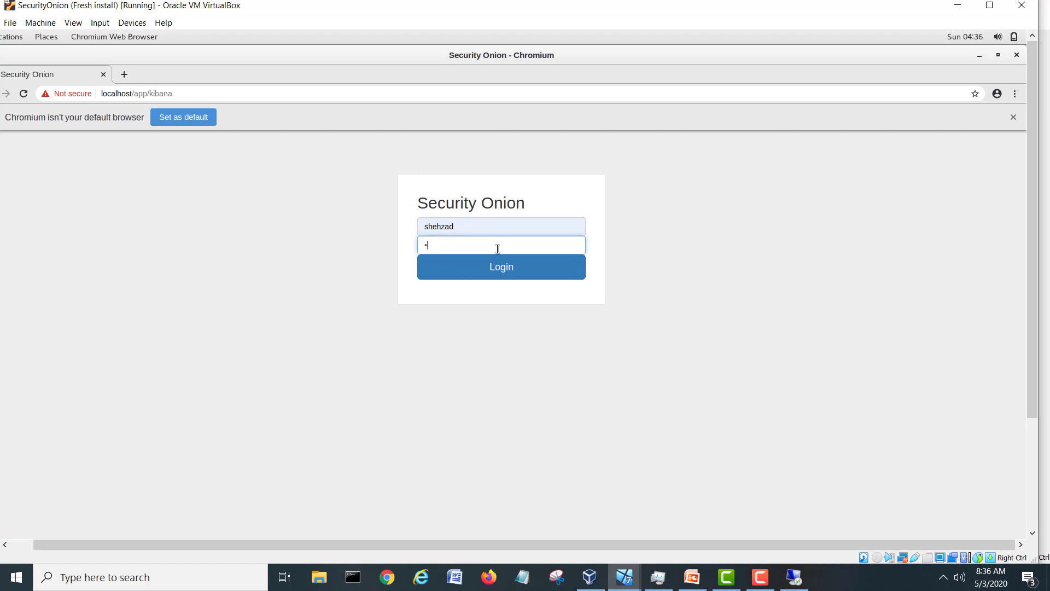
{"action": "type", "text": "••••"}
{"action": "key", "text": "Return"}
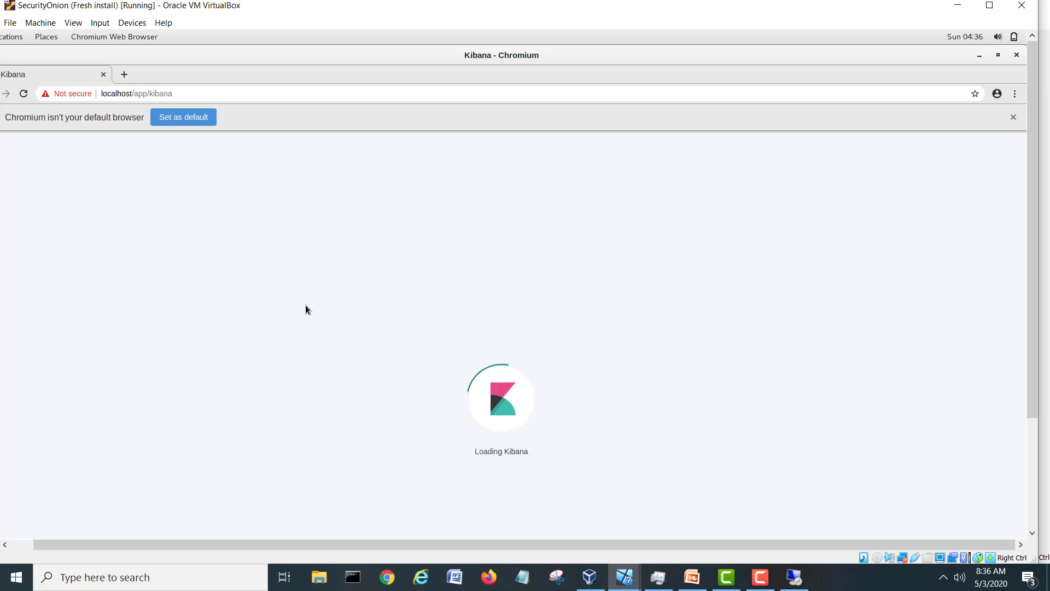
{"action": "left_click", "coordinate": [1013, 119]}
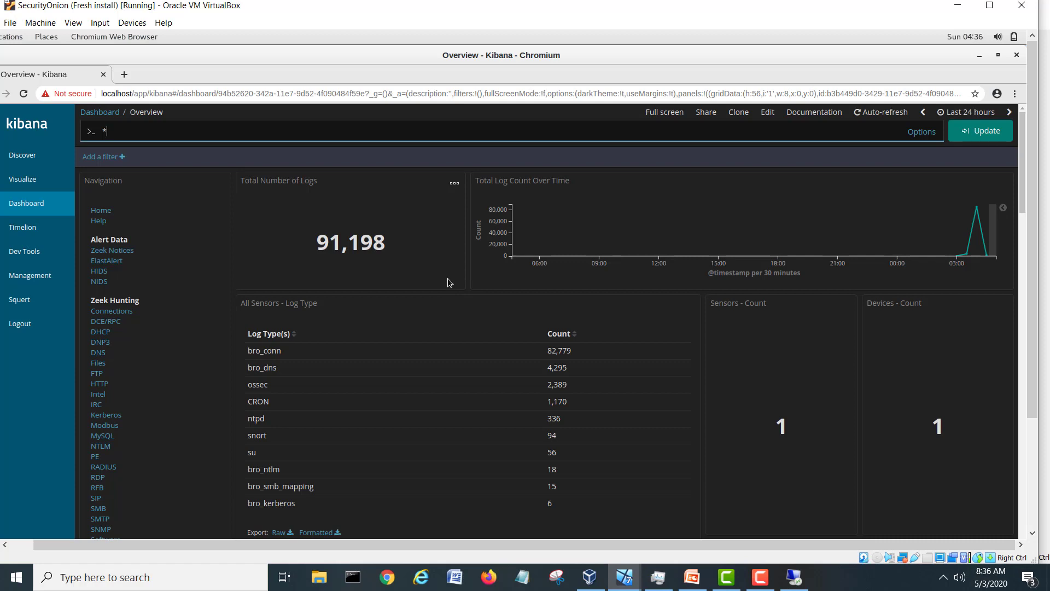
Scroll the Overview dashboard down to the log-type table: 91,198 logs, 82,779 bro_conn, 94 snort.
{"action": "scroll", "coordinate": [448, 281], "scroll_direction": "down", "scroll_amount": 1}
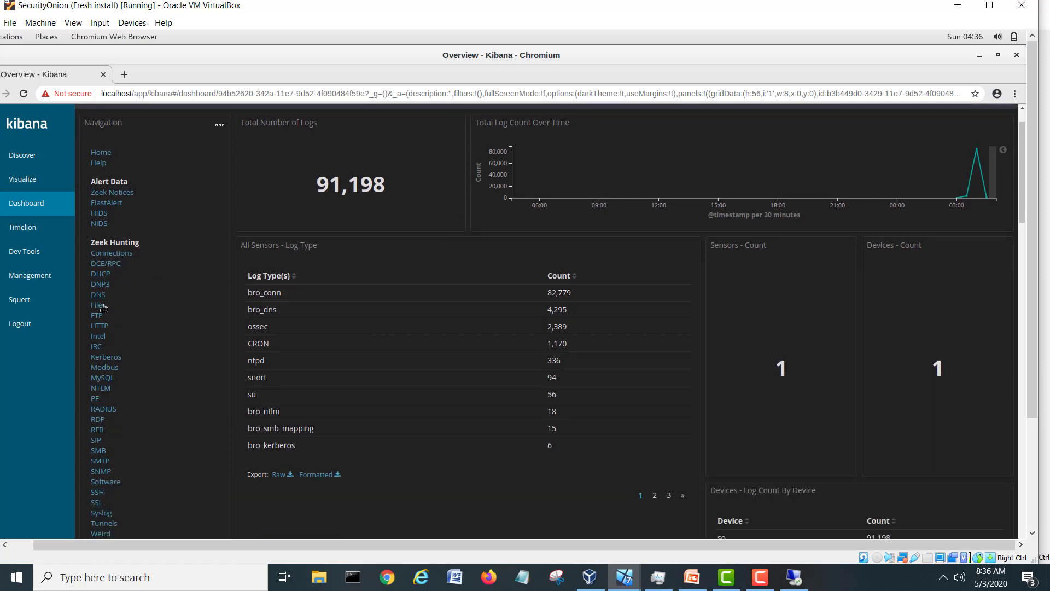
Review the Zeek RDP dashboard's 3 sessions from 10.10.10.1 to 10.10.10.2:3389, then open NIDS.
{"action": "left_click", "coordinate": [98, 421]}
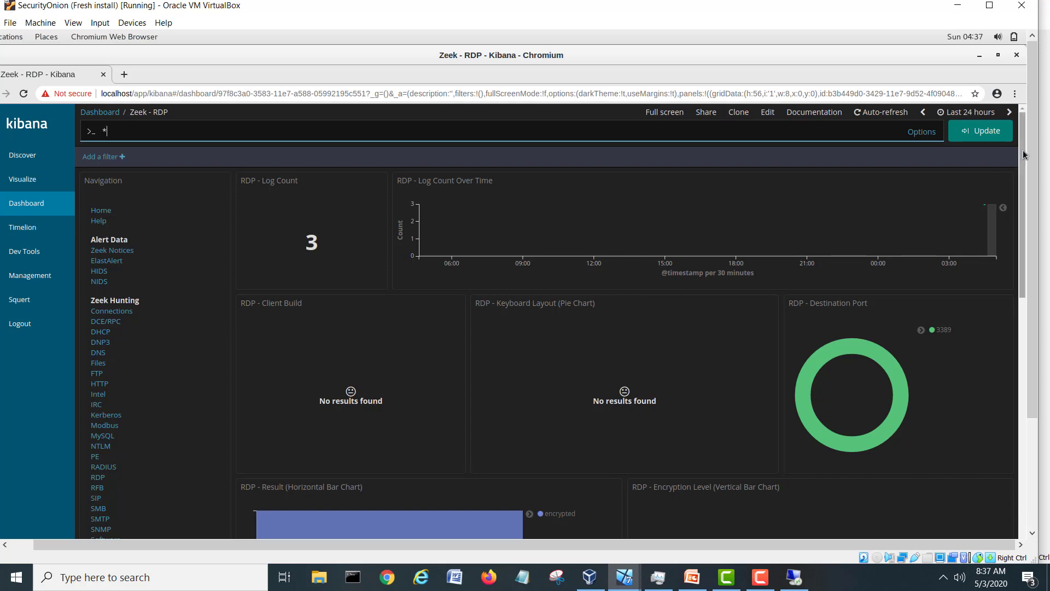
{"action": "scroll", "coordinate": [1025, 190], "scroll_direction": "down", "scroll_amount": 1}
{"action": "mouse_move", "coordinate": [1025, 190]}
{"action": "left_mouse_down"}
{"action": "mouse_move", "coordinate": [1019, 334]}
{"action": "mouse_move", "coordinate": [1025, 204]}
{"action": "left_mouse_up"}
{"action": "scroll", "coordinate": [1019, 270], "scroll_direction": "down", "scroll_amount": 2}
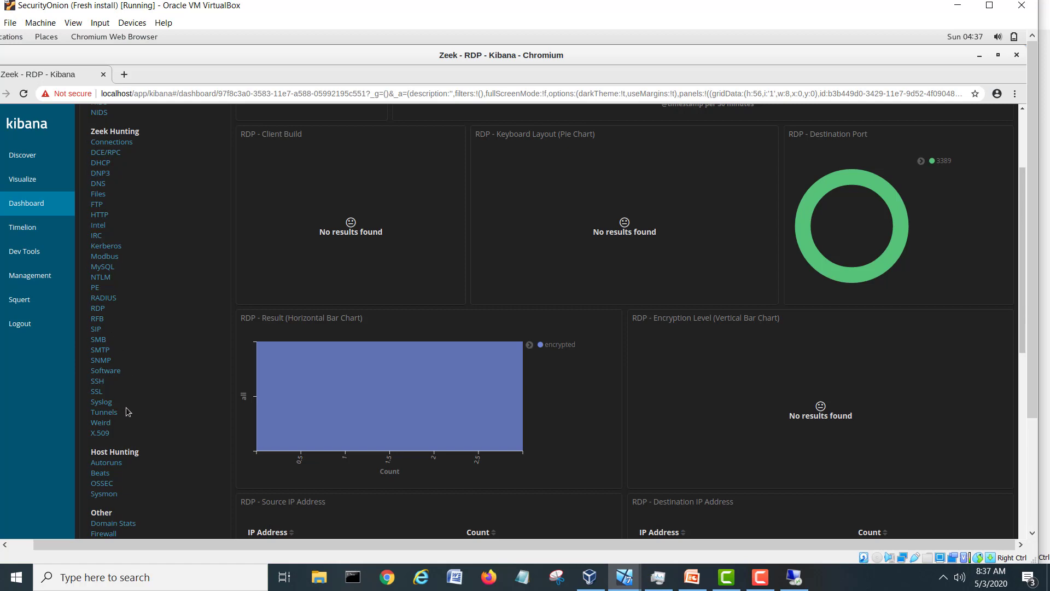
{"action": "scroll", "coordinate": [125, 407], "scroll_direction": "down", "scroll_amount": 1}
{"action": "scroll", "coordinate": [126, 410], "scroll_direction": "down", "scroll_amount": 3}
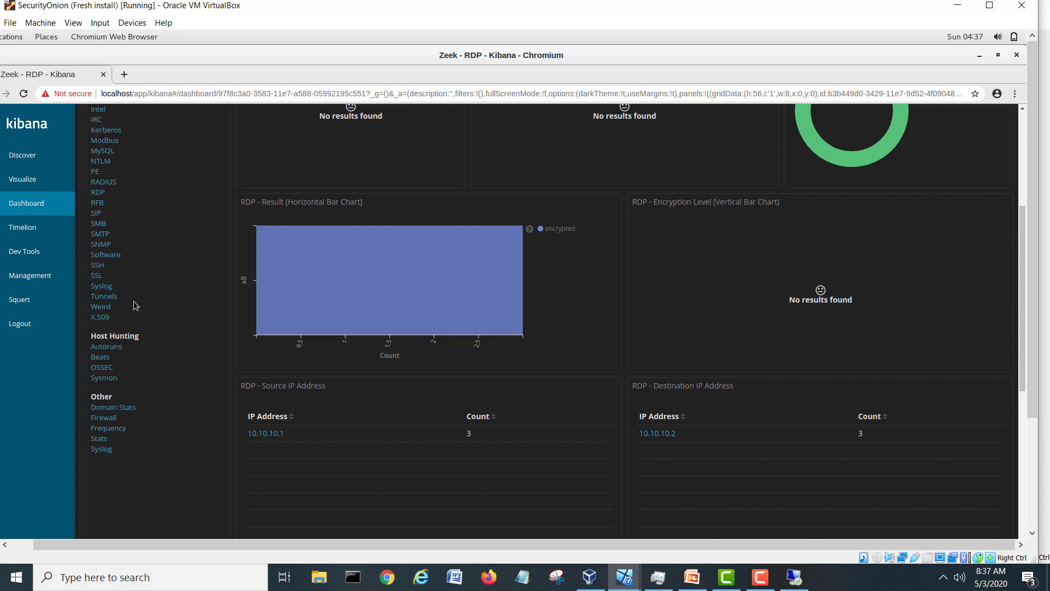
{"action": "scroll", "coordinate": [136, 305], "scroll_direction": "up", "scroll_amount": 3}
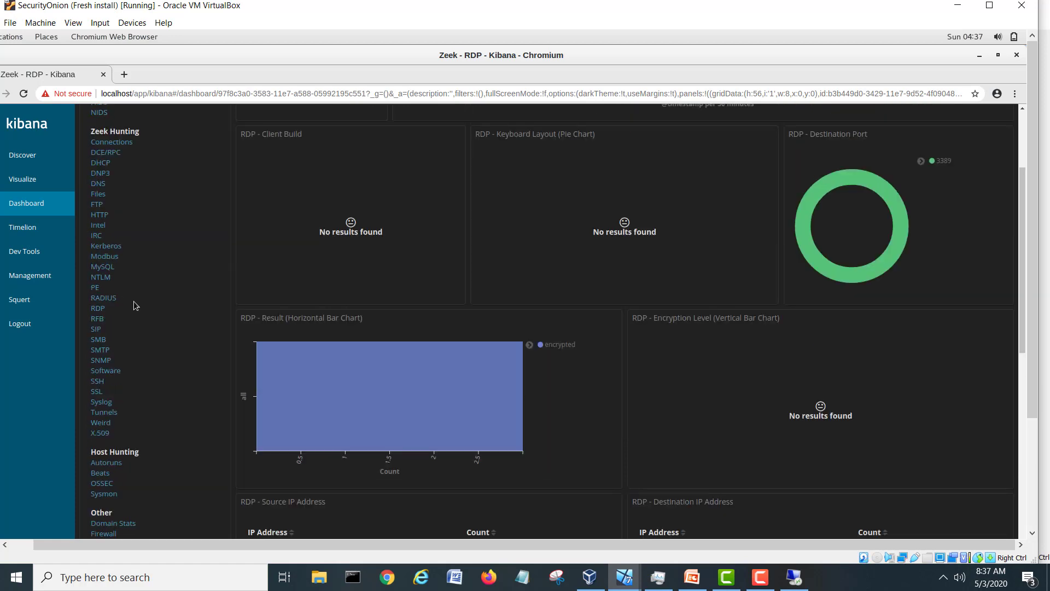
{"action": "scroll", "coordinate": [135, 305], "scroll_direction": "up", "scroll_amount": 1}
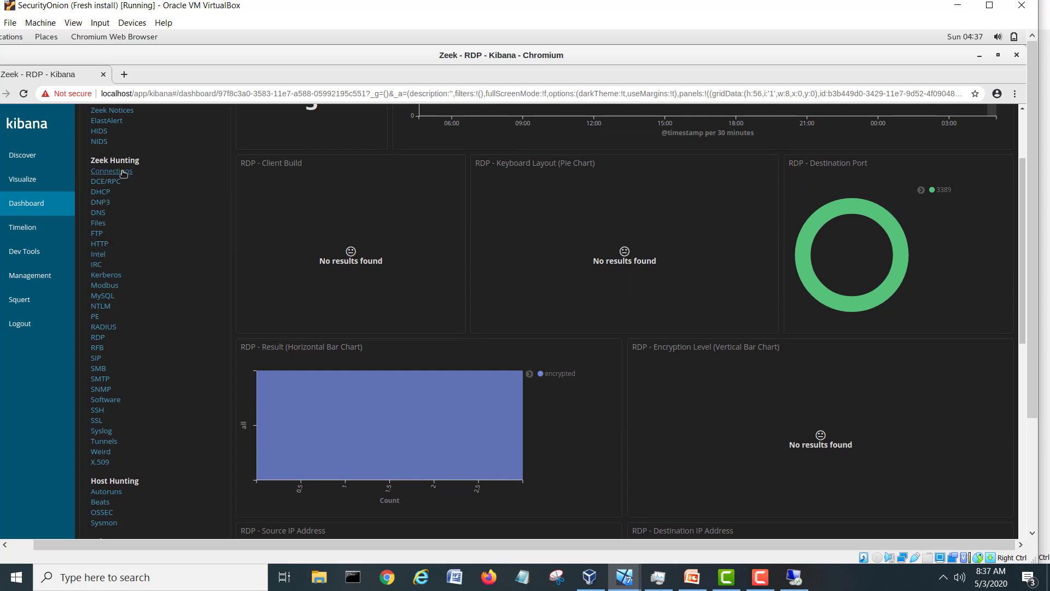
{"action": "scroll", "coordinate": [150, 239], "scroll_direction": "up", "scroll_amount": 2}
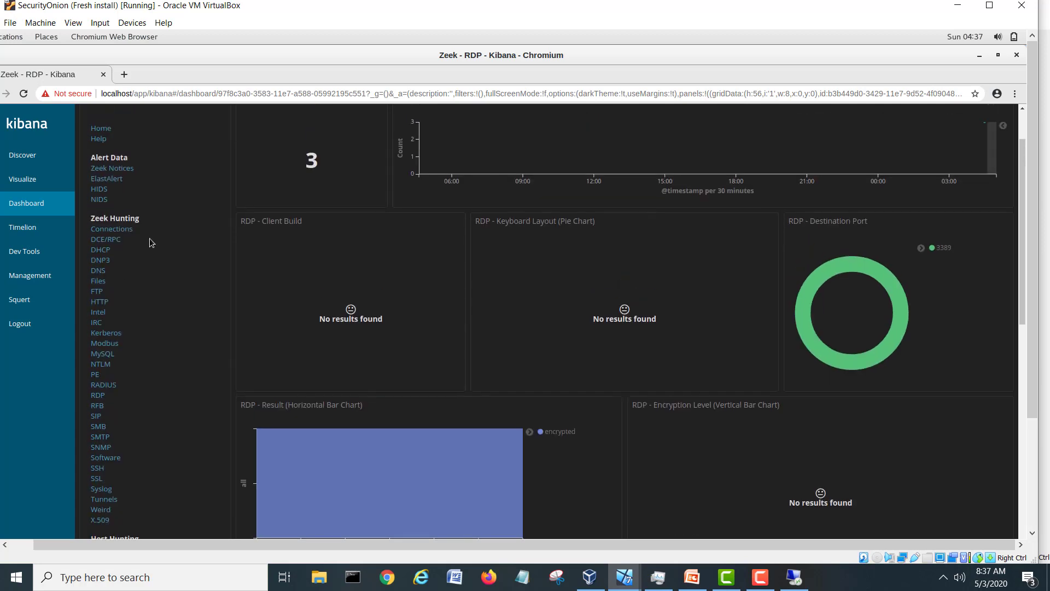
{"action": "left_click", "coordinate": [103, 204]}
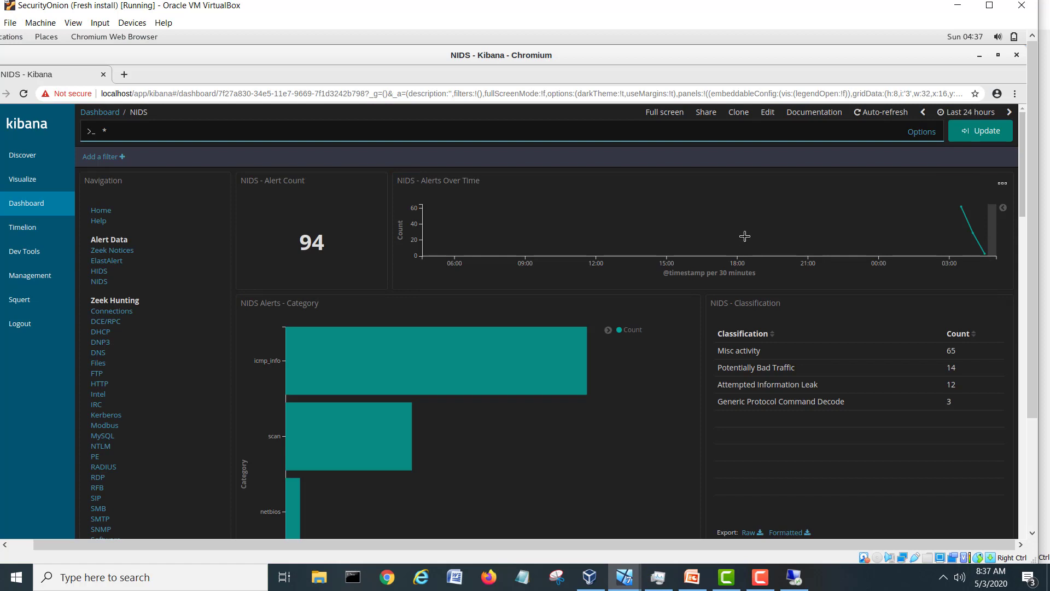
Scroll the NIDS dashboard down to the Source and Destination IP tables and back up.
{"action": "left_click_drag", "start_coordinate": [1022, 148], "coordinate": [1019, 378]}
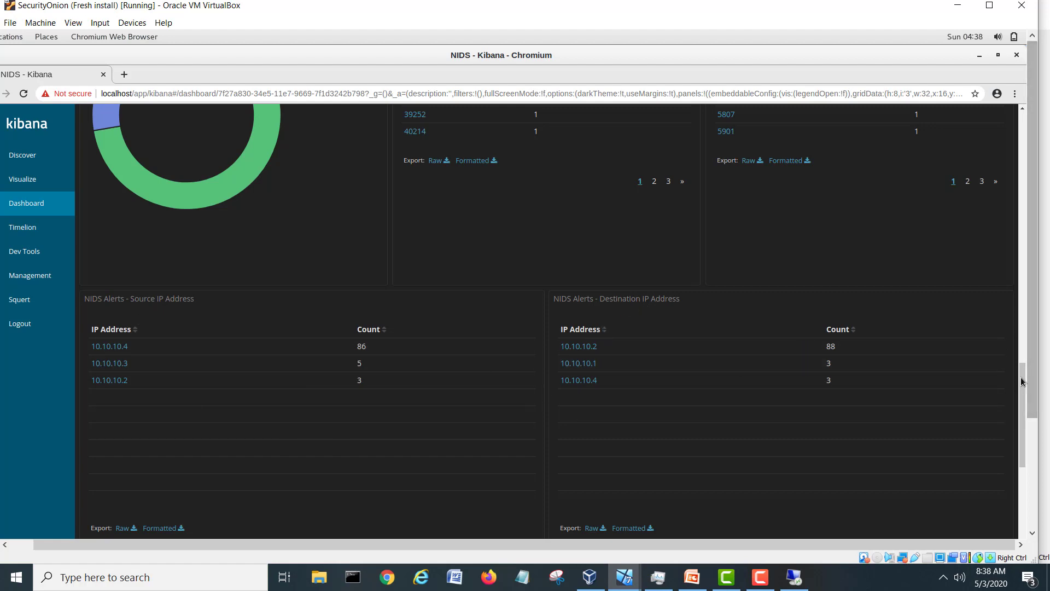
{"action": "left_click_drag", "start_coordinate": [1021, 397], "coordinate": [1021, 131]}
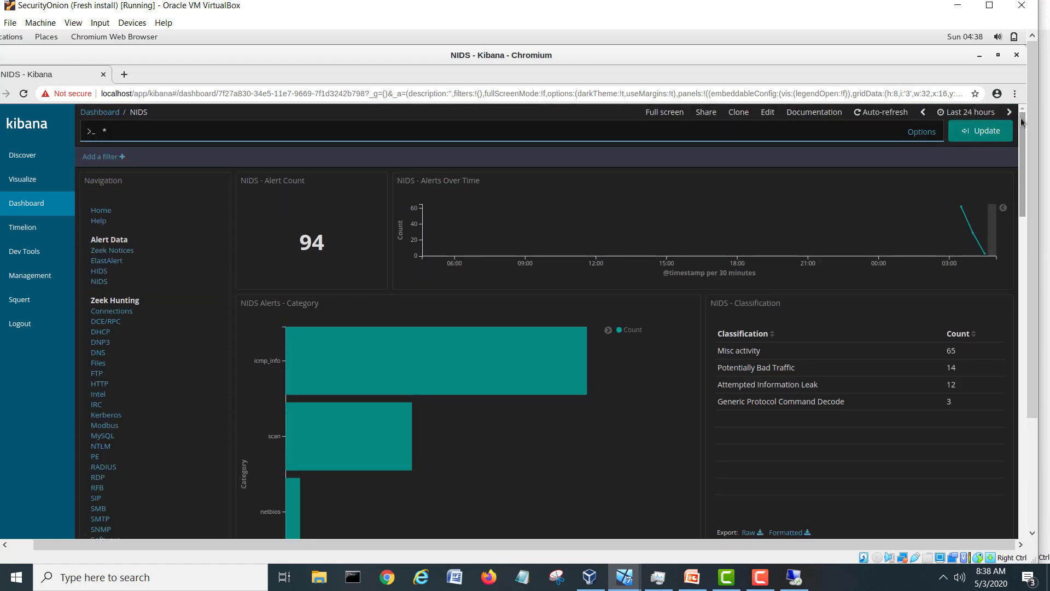
Close the Kibana browser and scroll the VirtualBox view fully left to show the desktop.
{"action": "left_click", "coordinate": [1016, 56]}
{"action": "left_click", "coordinate": [497, 404]}
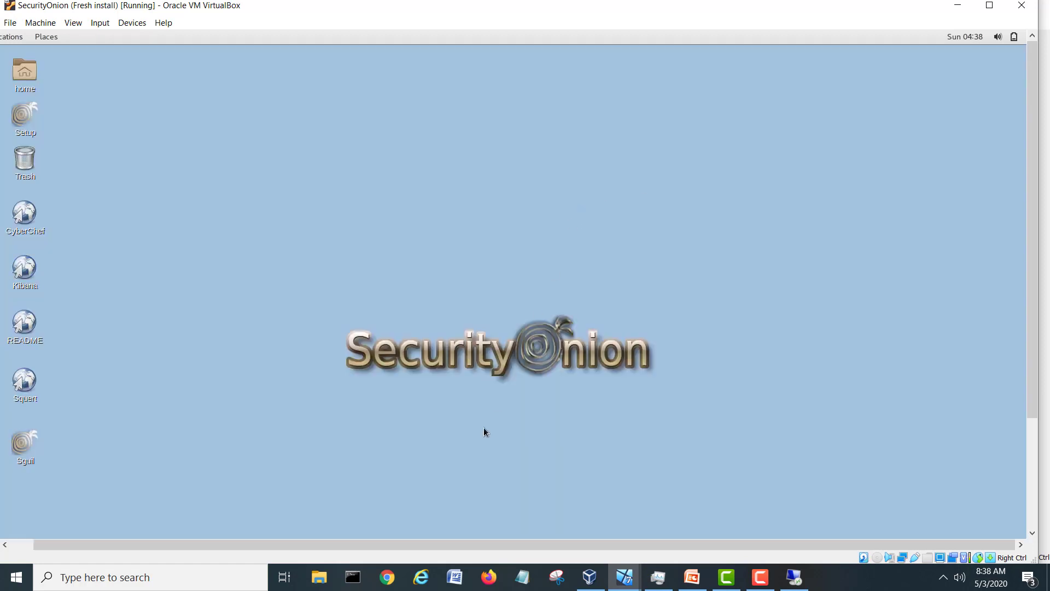
{"action": "left_click_drag", "start_coordinate": [475, 543], "coordinate": [424, 539]}
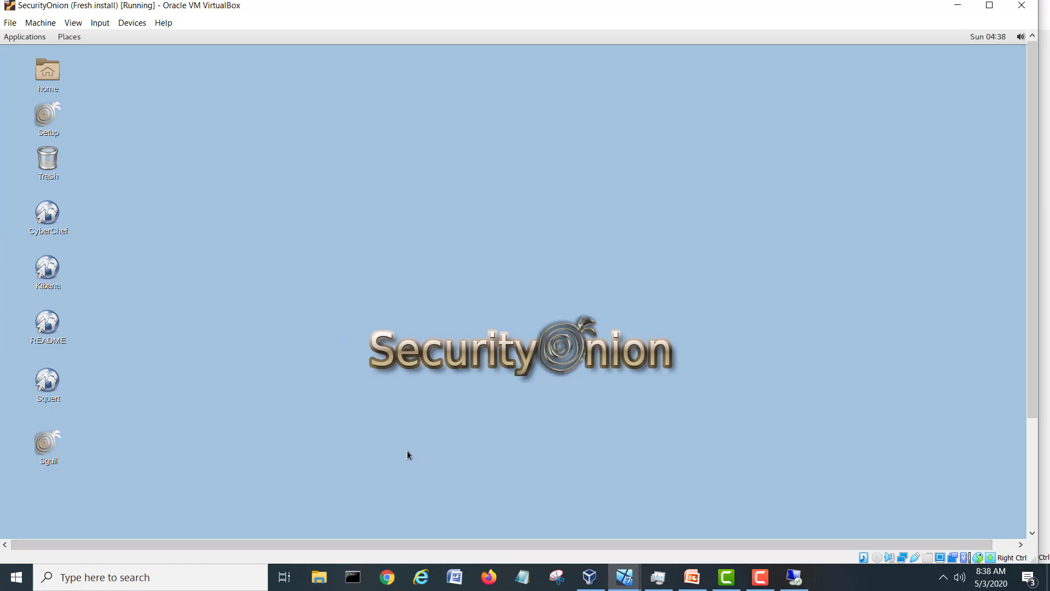